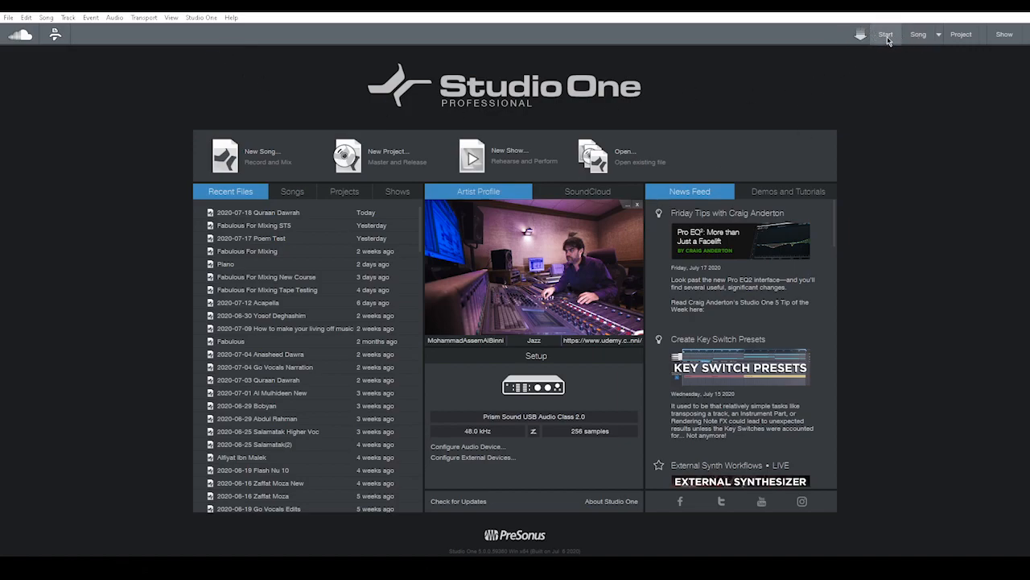
Look at the audio processing options in Audio Setup and close the Options dialog.
left_click(7, 17)
left_click(26, 17)
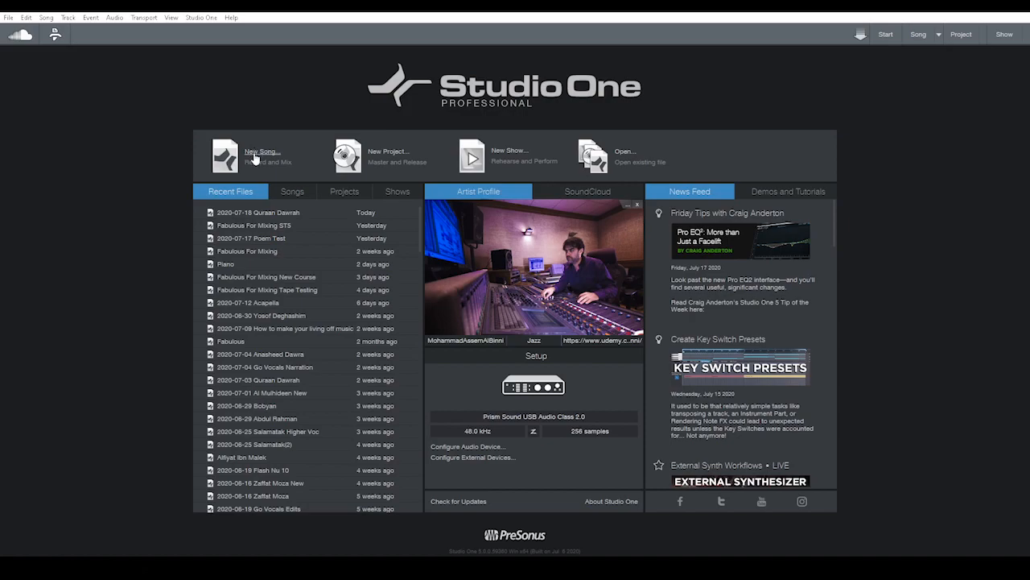
left_click(538, 396)
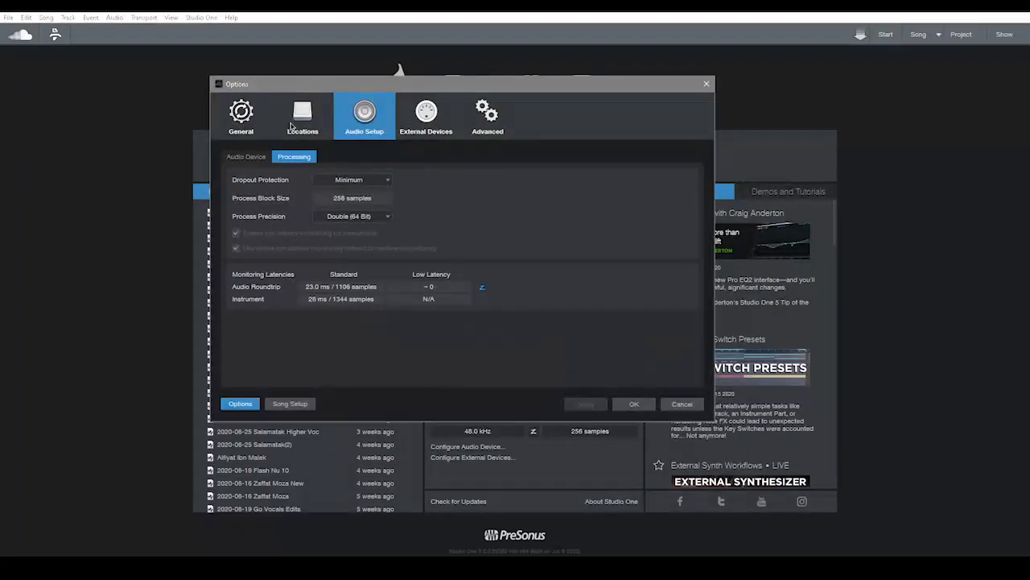
left_click(682, 403)
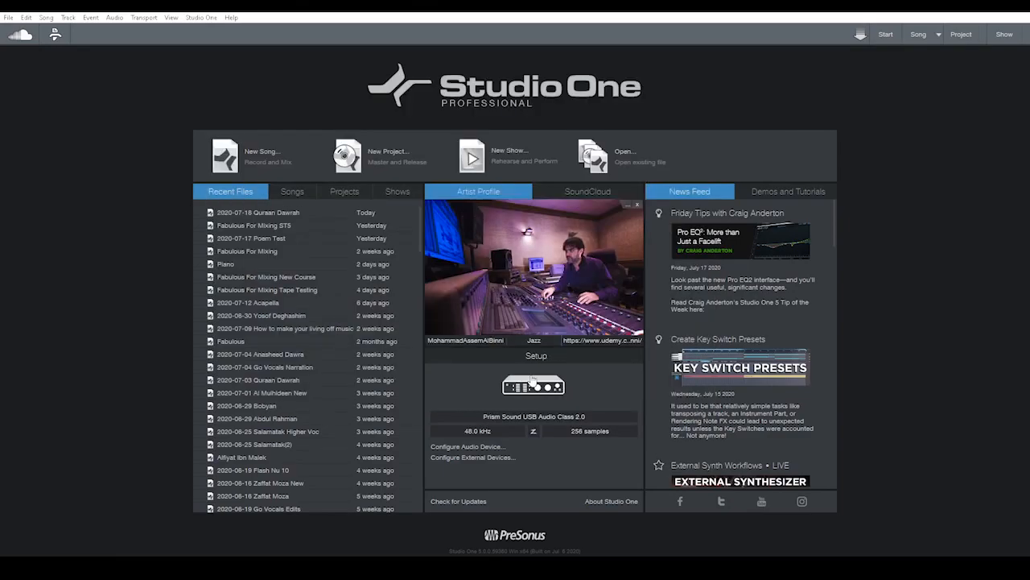
Start creating a new song and select its song title text.
left_click(264, 155)
left_click_drag(483, 144, 432, 148)
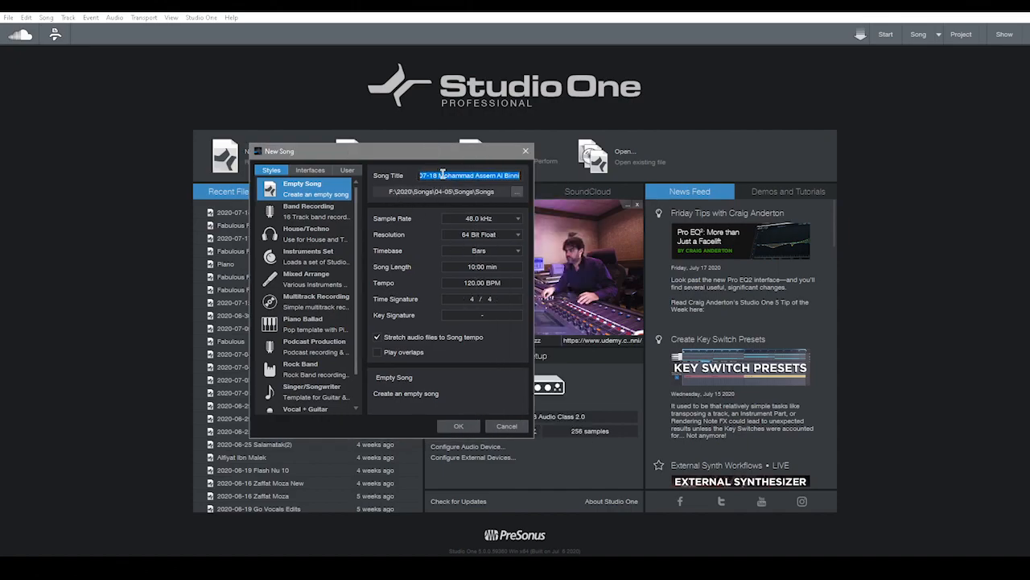
left_click(442, 175)
mouse_move(439, 175)
left_mouse_down()
mouse_move(564, 175)
mouse_move(433, 172)
left_mouse_up()
left_click(516, 175)
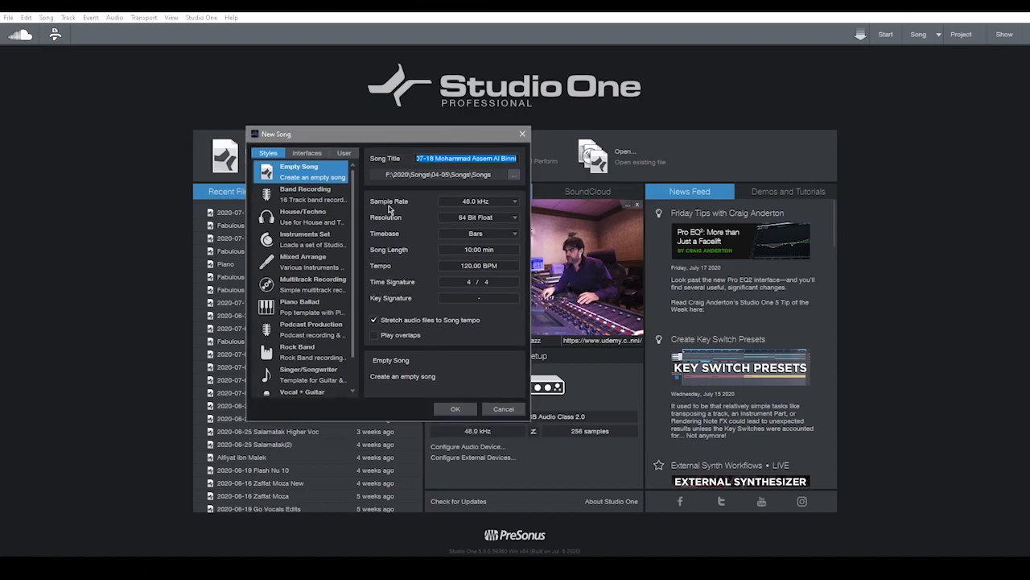
Examine the available sample rates for the new song.
left_click(498, 203)
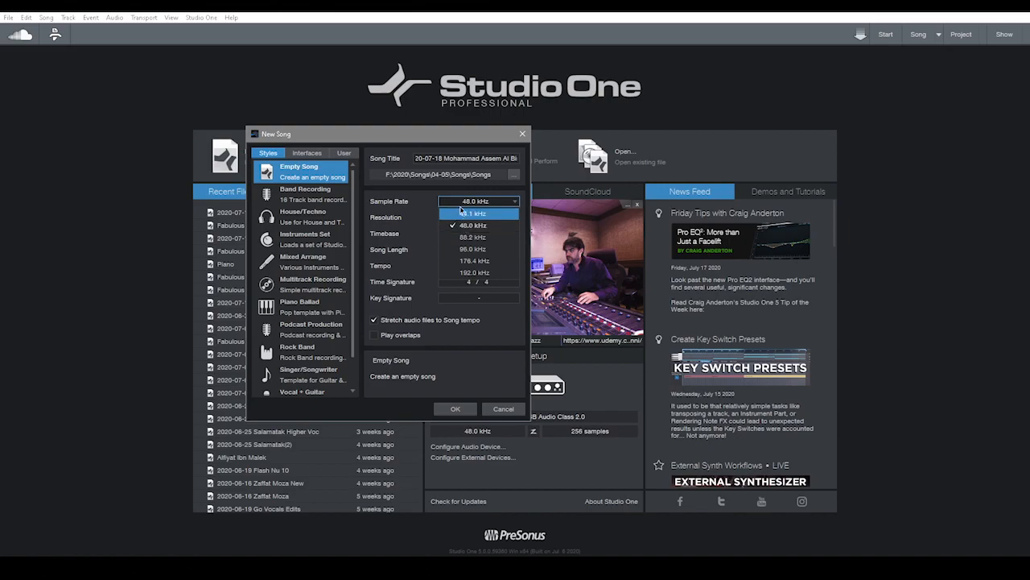
left_click(407, 186)
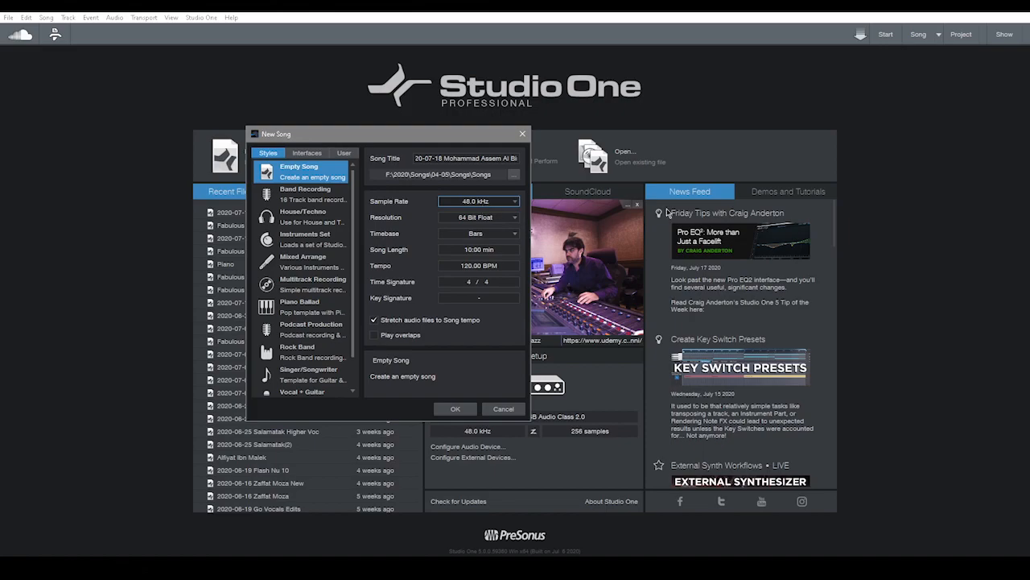
left_click(464, 203)
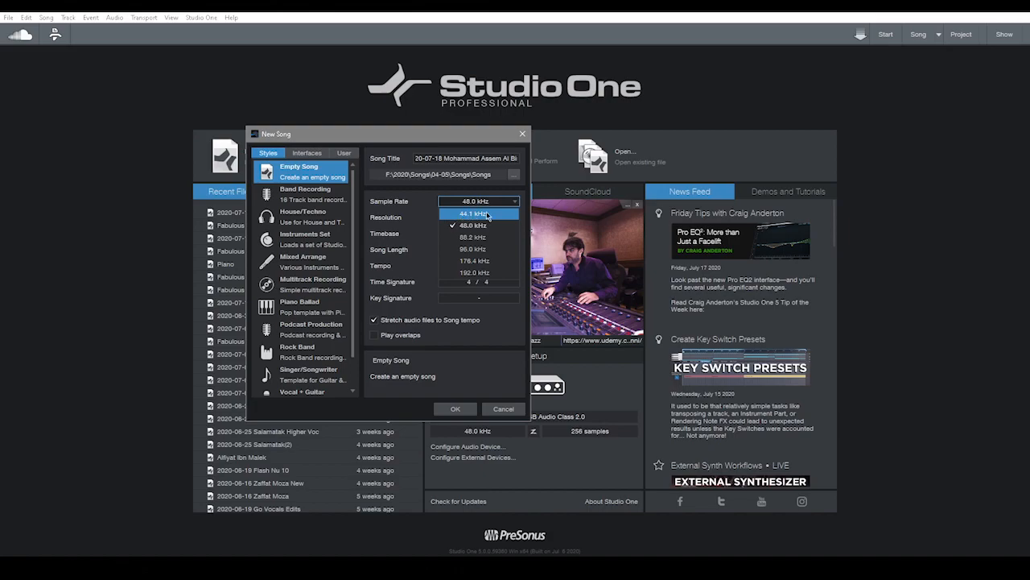
left_click(431, 200)
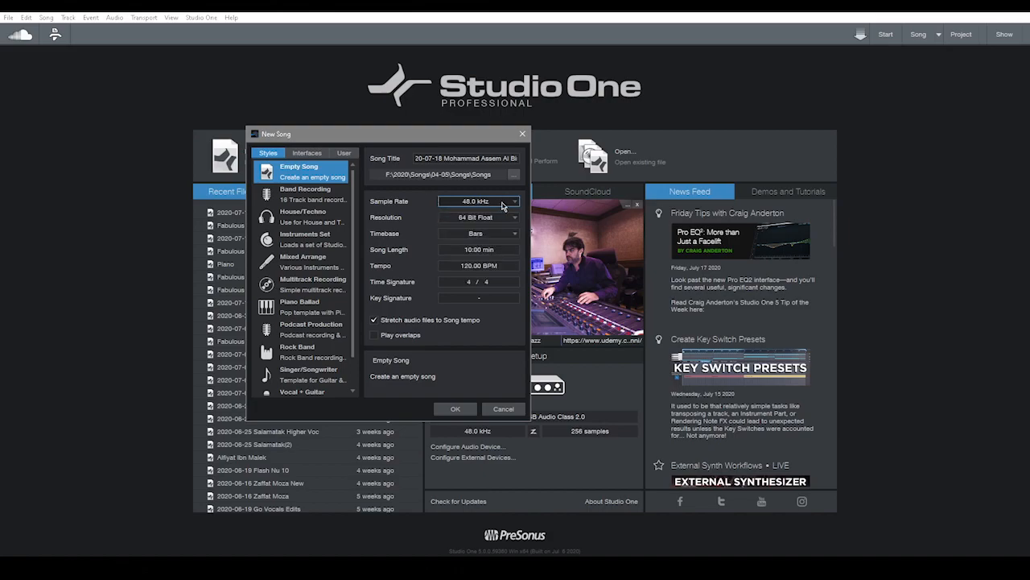
Review the resolution options for the new song and choose 64 Bit Float.
left_click(483, 218)
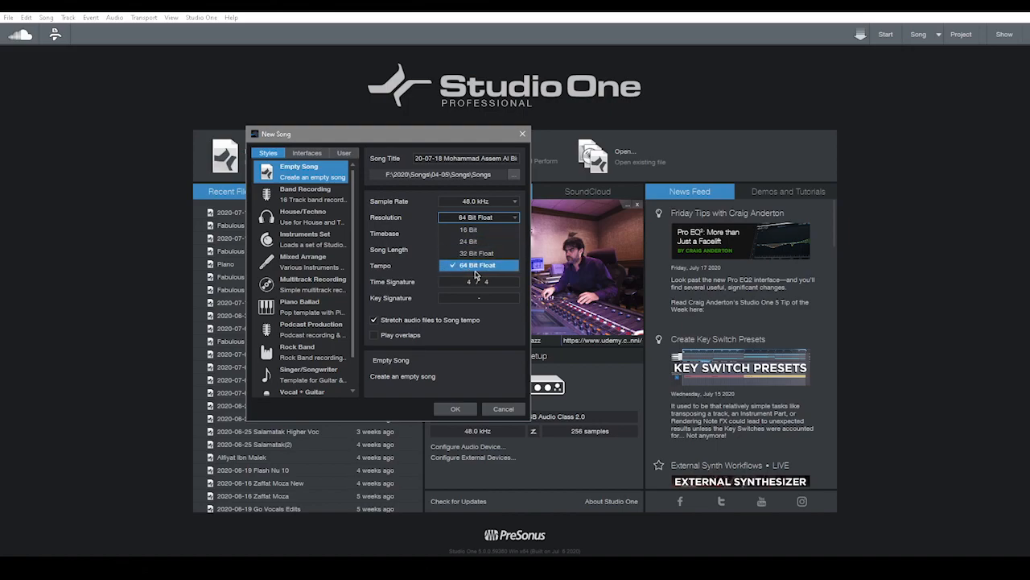
left_click(478, 265)
left_click(475, 216)
left_click(466, 269)
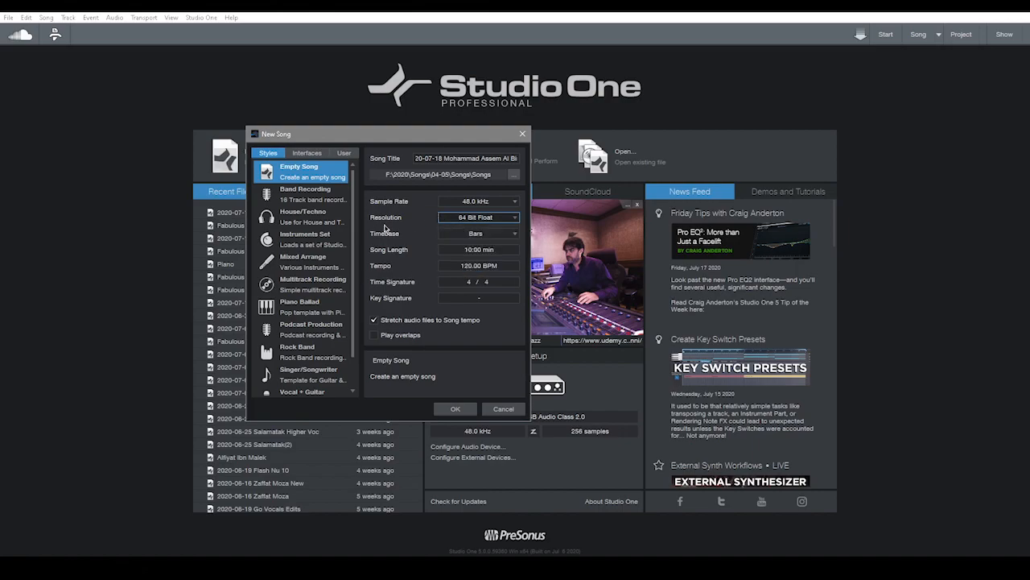
left_click(466, 219)
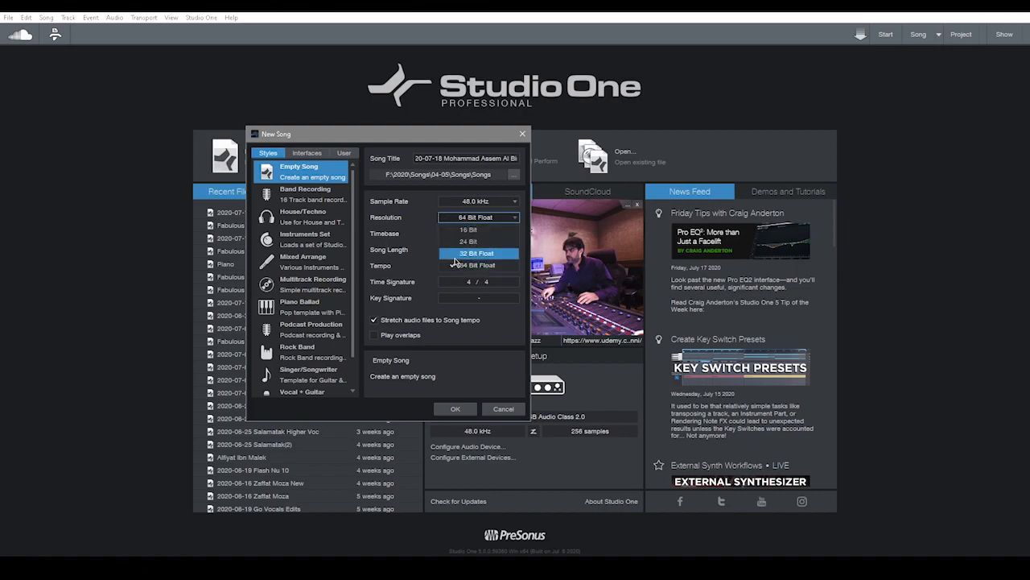
left_click(476, 272)
left_click(498, 224)
left_click(496, 265)
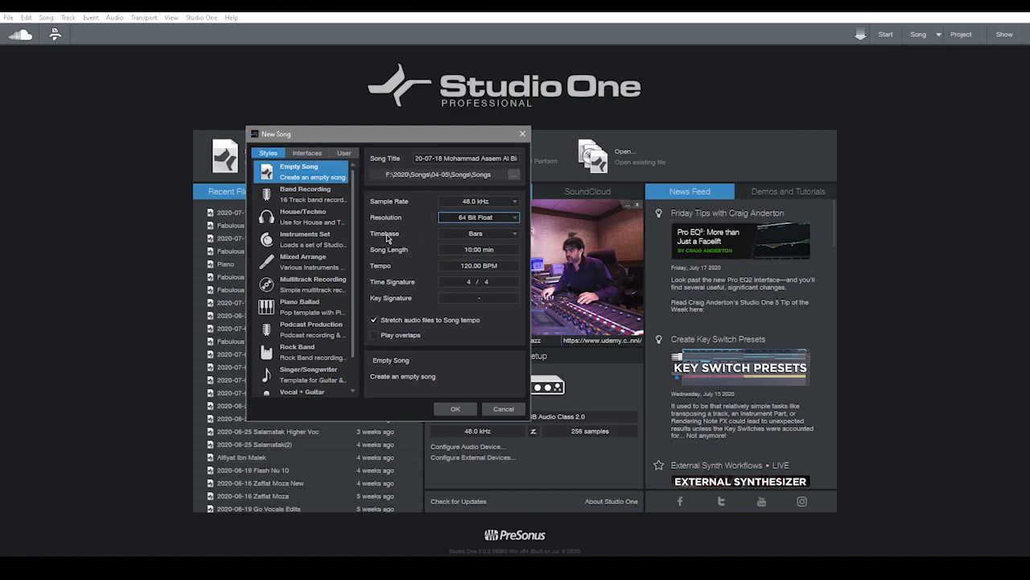
Set the new song's timebase to Seconds and its song length to 10:37 minutes.
left_click(489, 238)
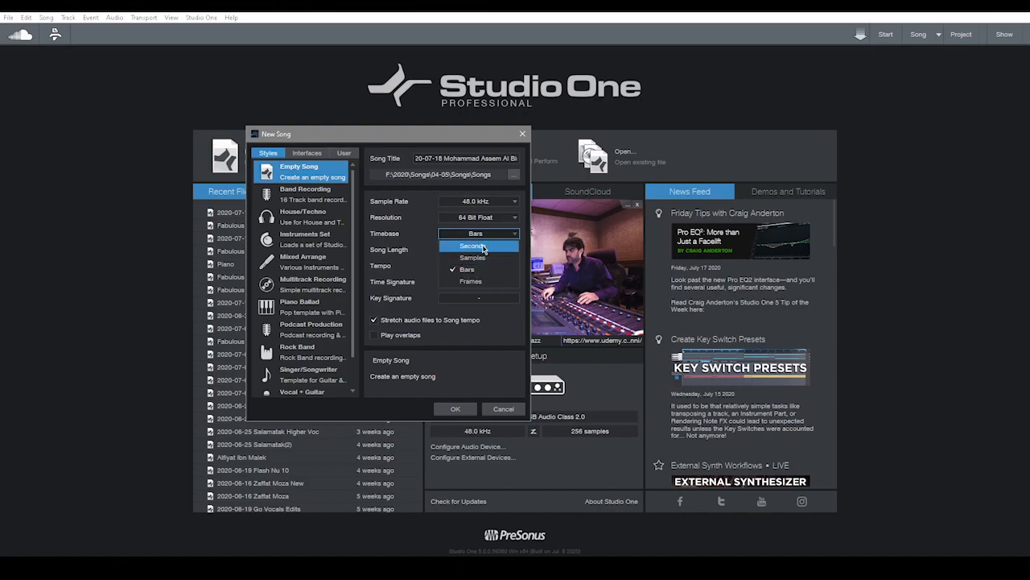
left_click(483, 246)
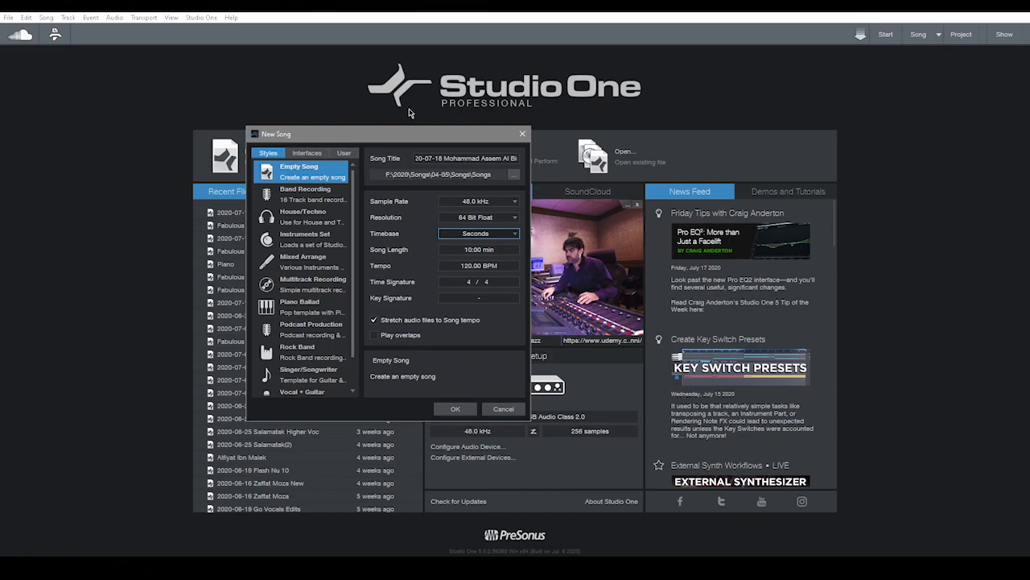
left_click(469, 251)
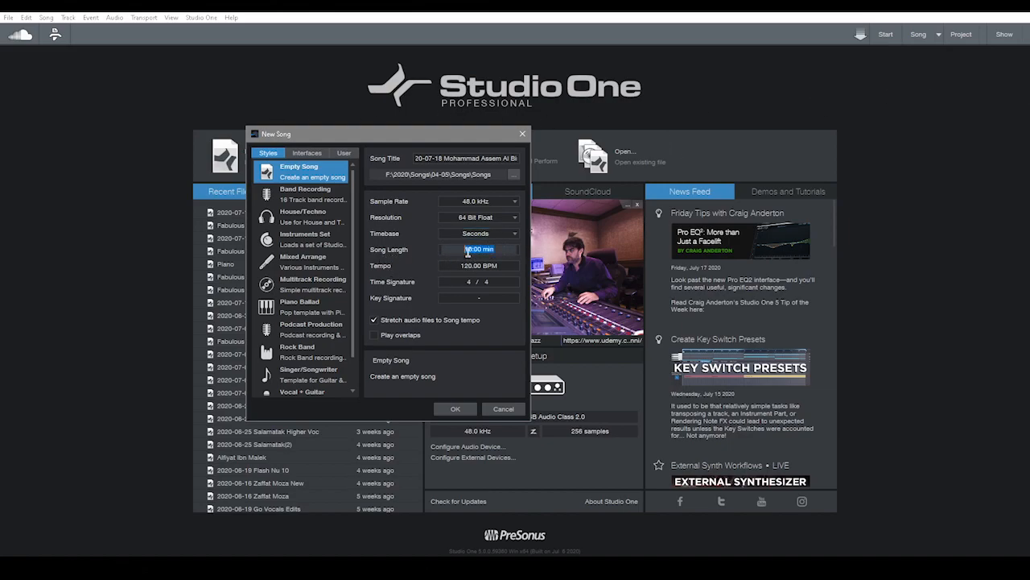
type("10:37")
key("Return")
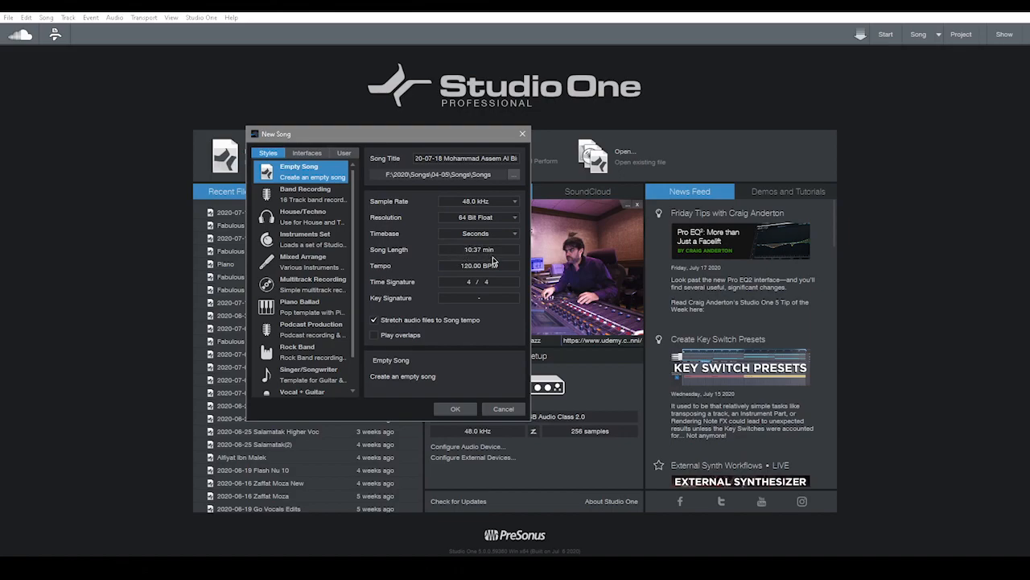
Try song lengths of 10, 60 and 120 minutes for the new song, ending with 30 minutes.
left_click(496, 254)
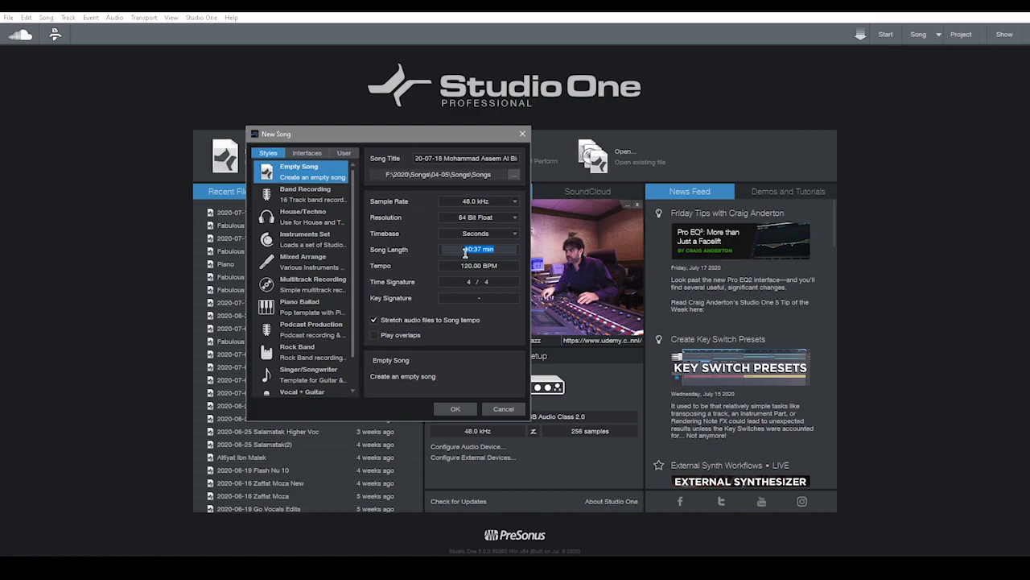
type("1")
key("Return")
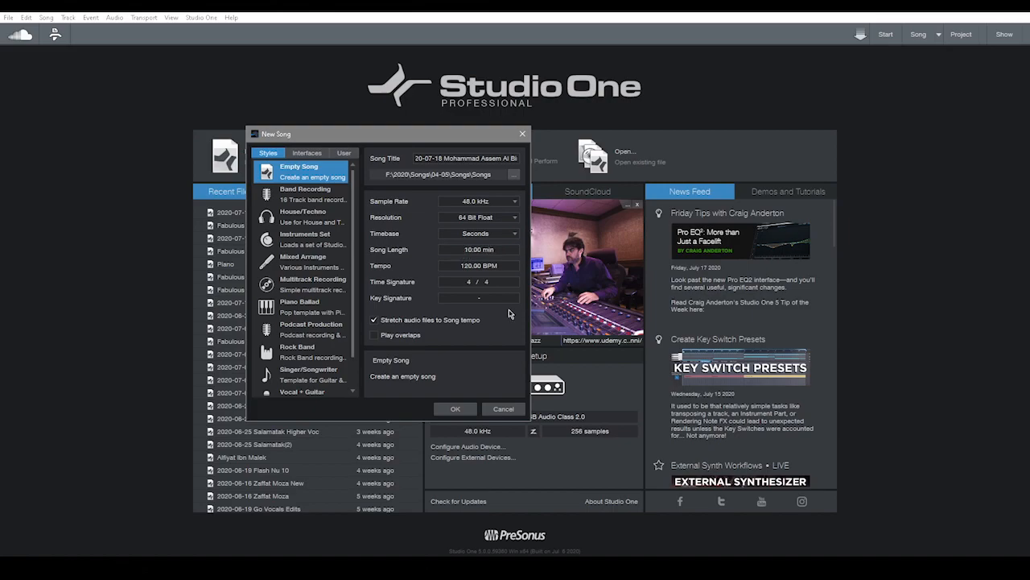
left_click(496, 249)
type("60")
key("Return")
left_click(497, 250)
type("120")
key("Return")
left_click(495, 249)
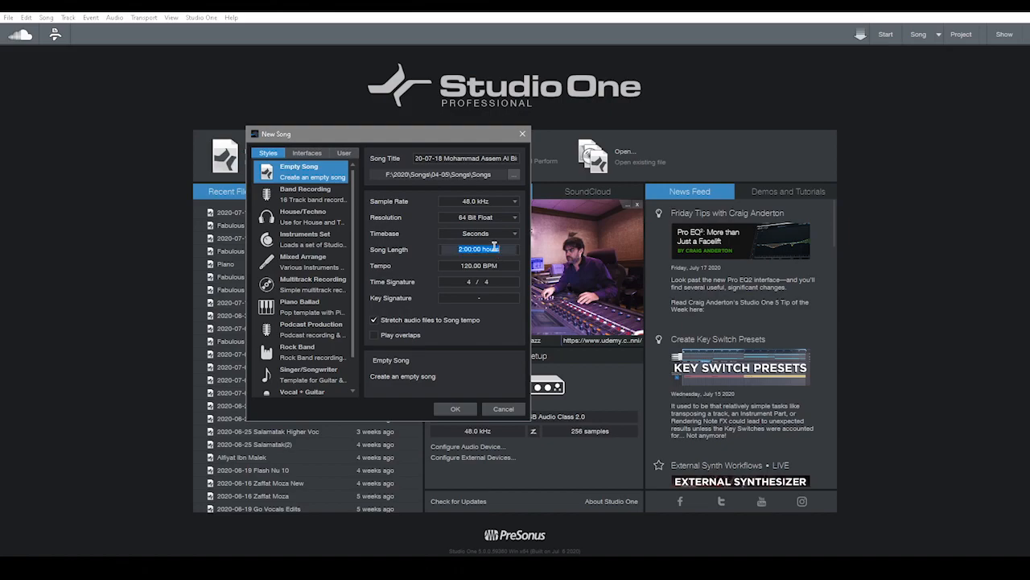
type("30")
key("Return")
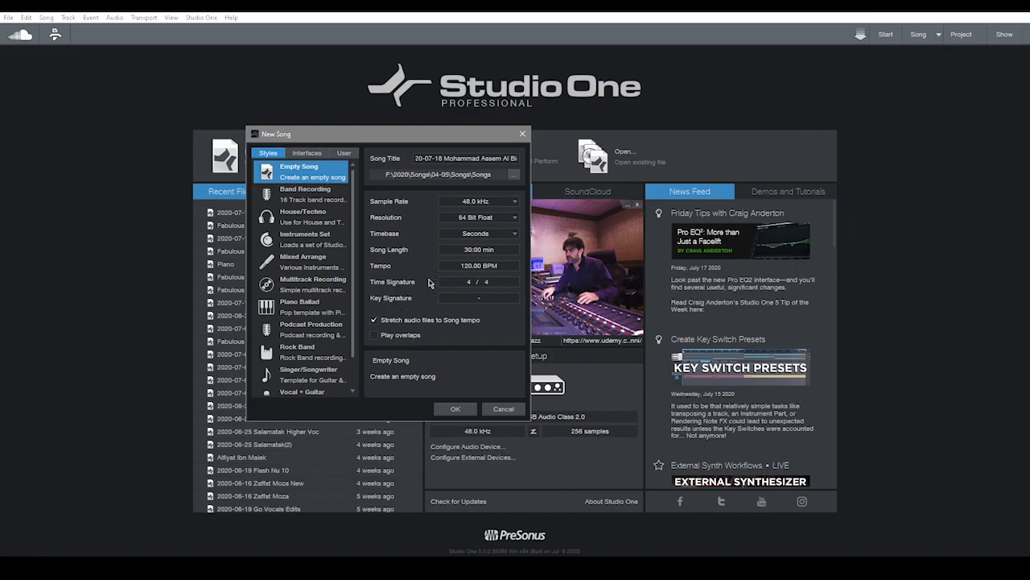
Open the folder chooser for the song location, dismiss it, and cancel the new song setup.
left_click(374, 321)
left_click(513, 175)
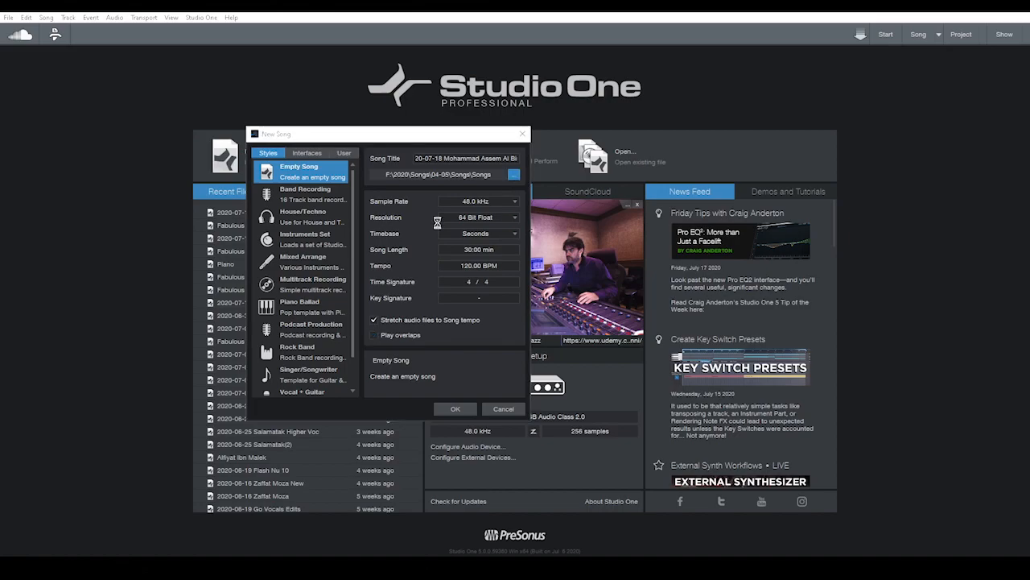
left_click(665, 413)
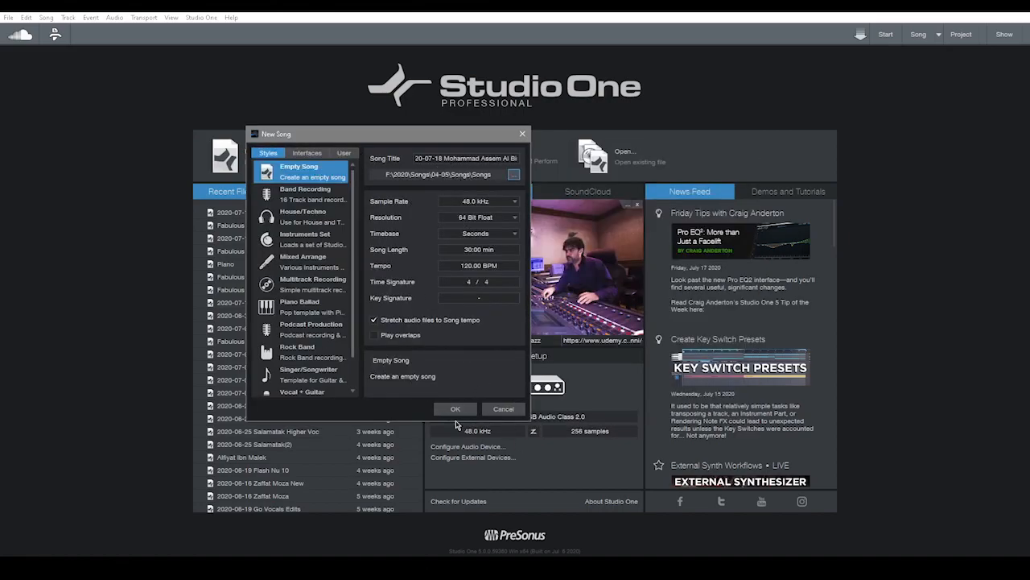
left_click(491, 408)
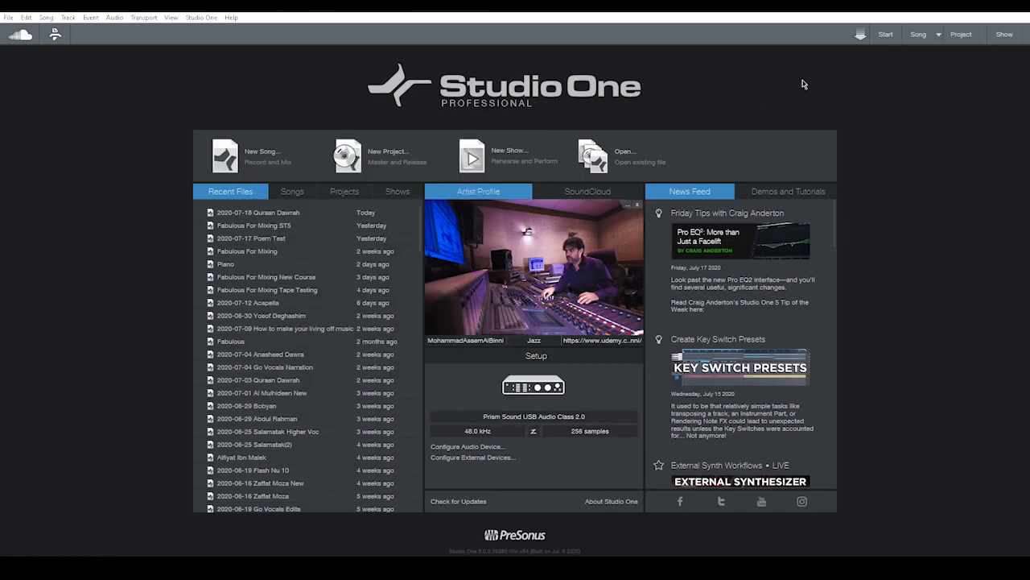
Switch to the already open song, reduce its track height to Medium, and hide the mixer console and browser.
left_click(918, 35)
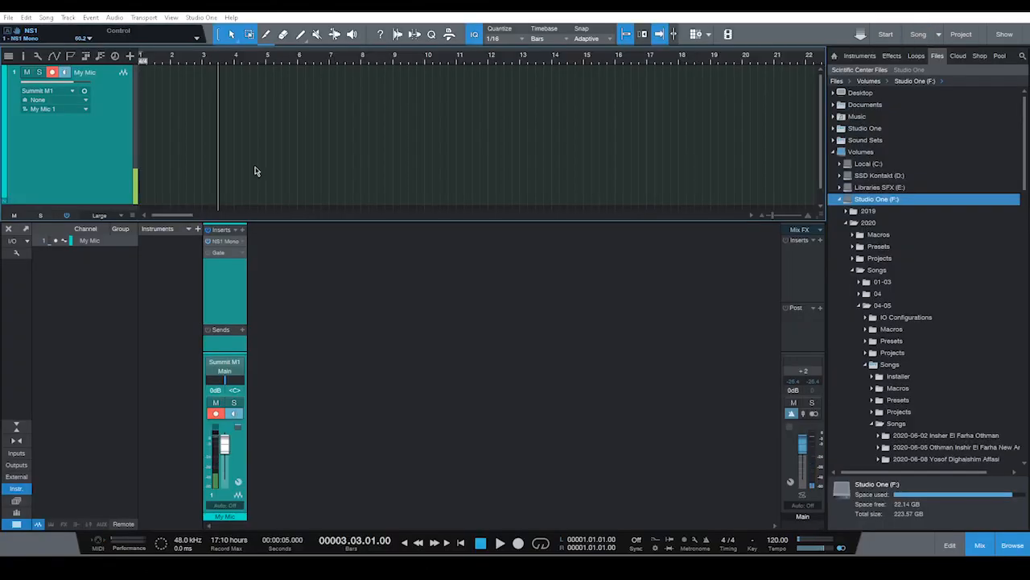
scroll(424, 109, "down", 2)
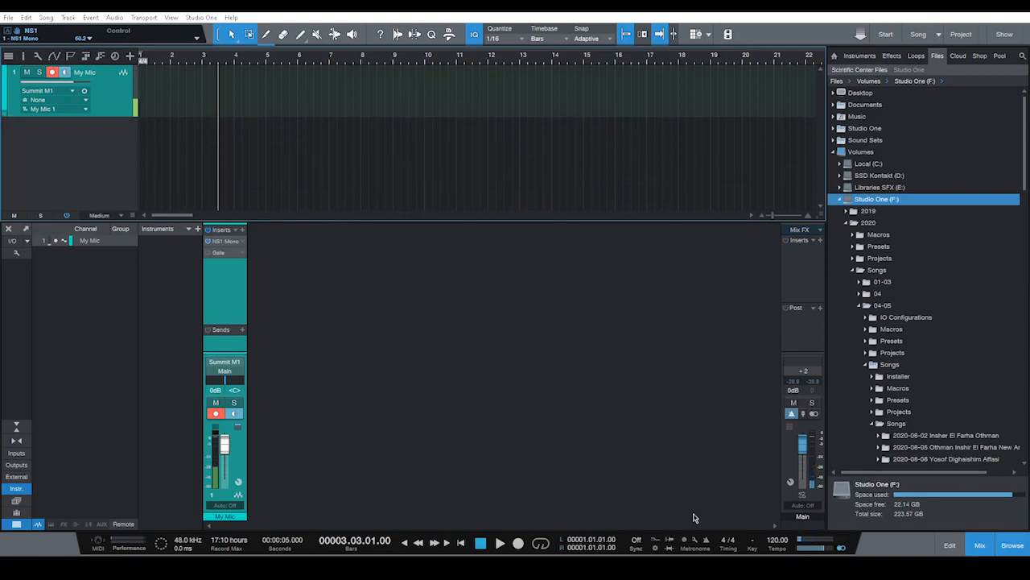
left_click(979, 545)
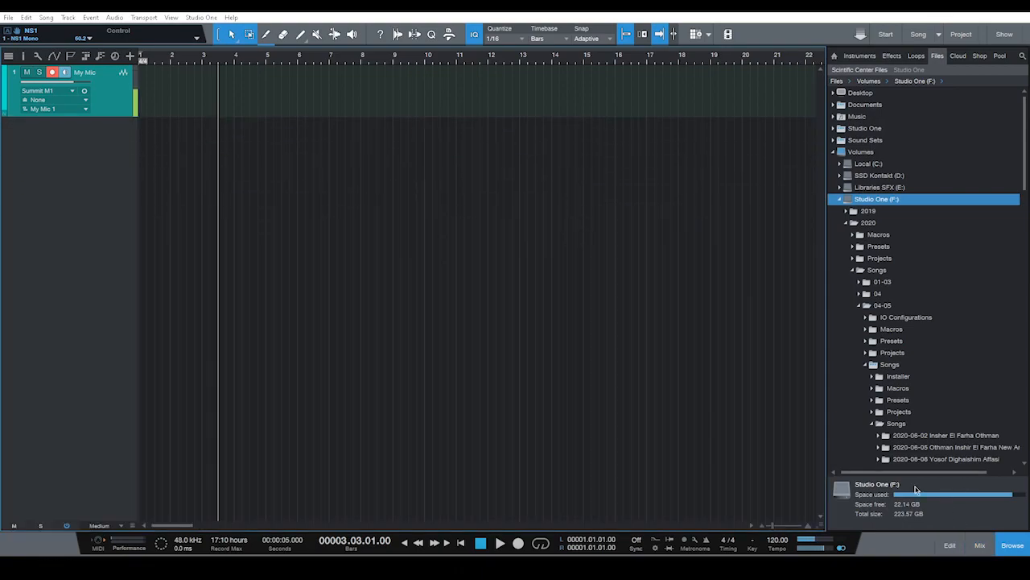
left_click(1014, 546)
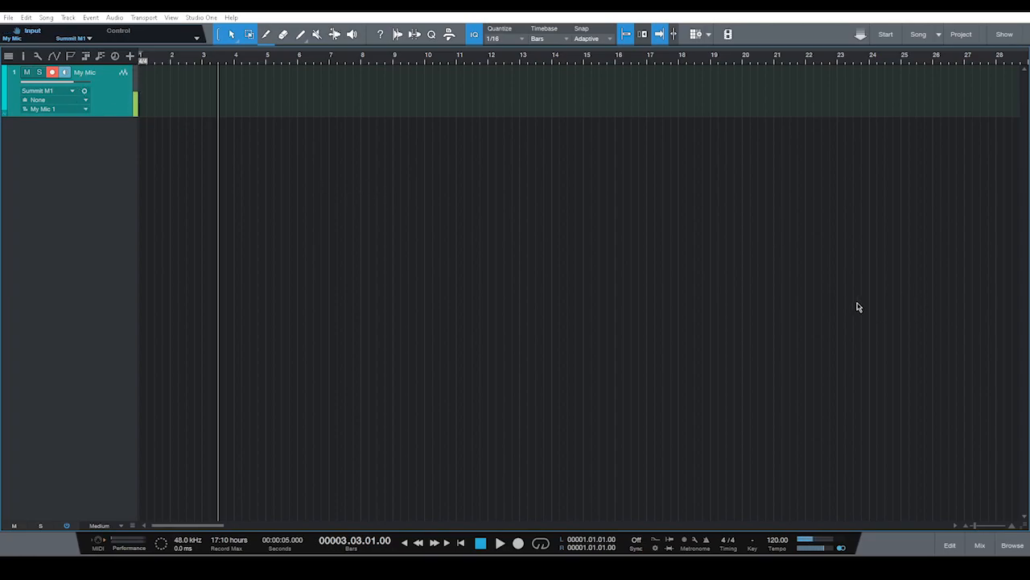
Begin adding a track to the song, naming it Al Kahf and setting its type to Audio.
left_click(128, 56)
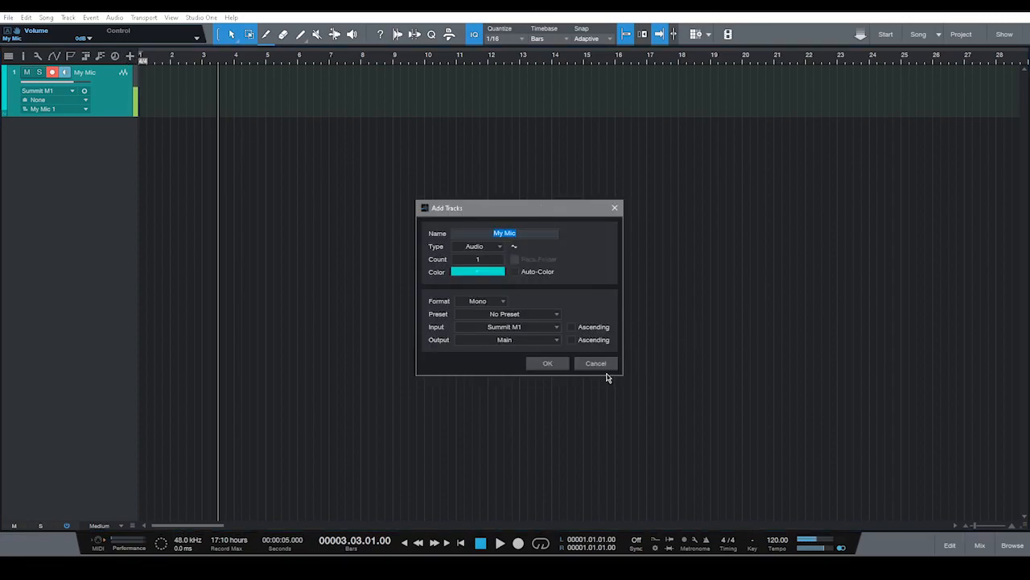
left_click(597, 364)
left_click(6, 17)
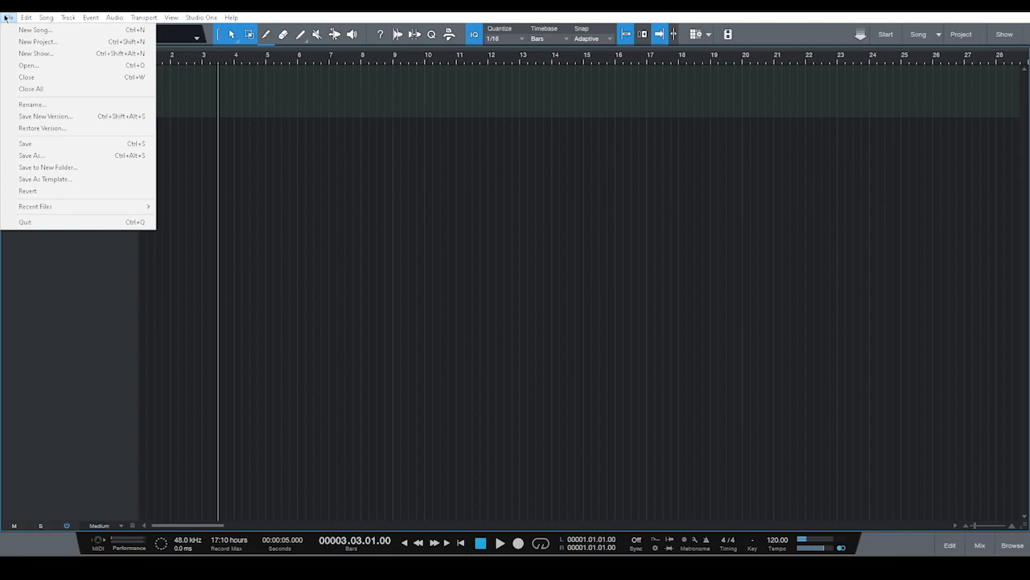
mouse_move(68, 17)
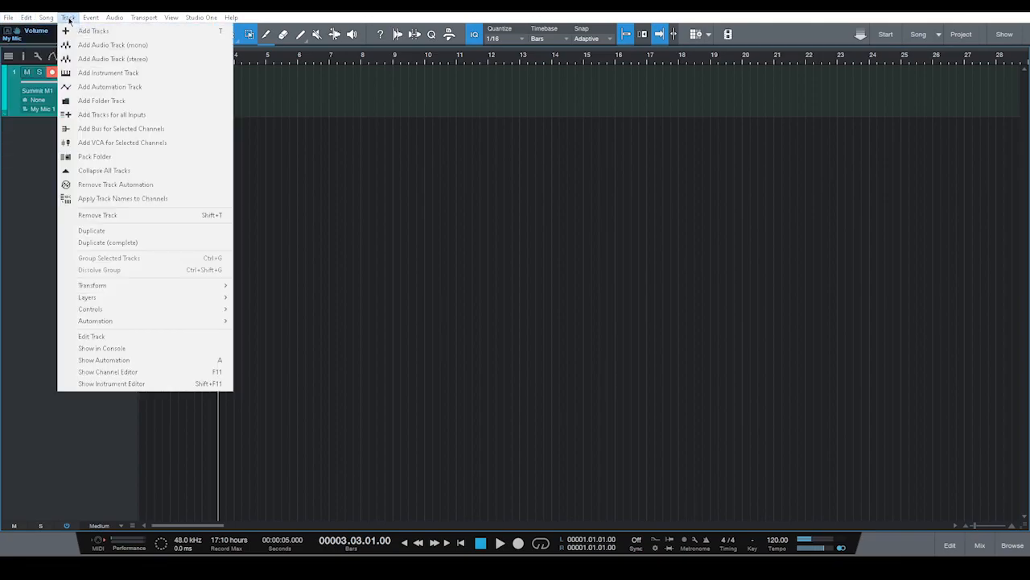
left_click(94, 30)
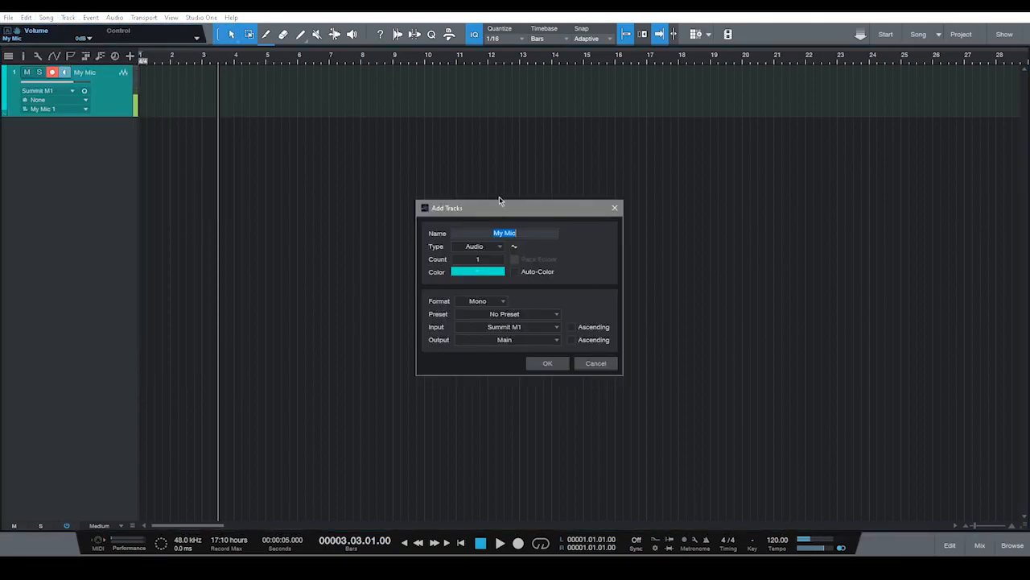
left_click_drag(502, 208, 554, 244)
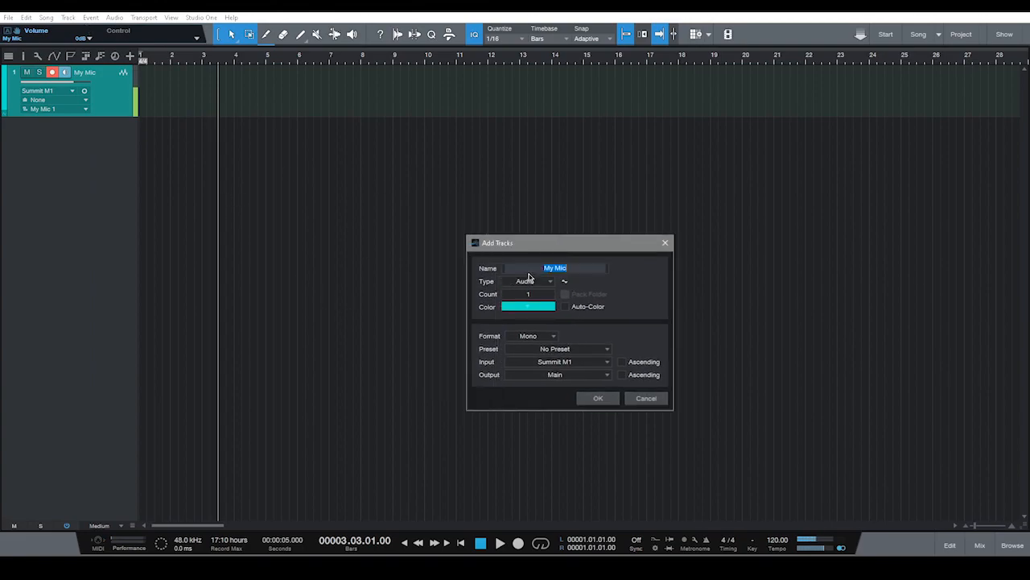
left_click_drag(598, 269, 504, 266)
type("Al Kahf")
left_click(530, 282)
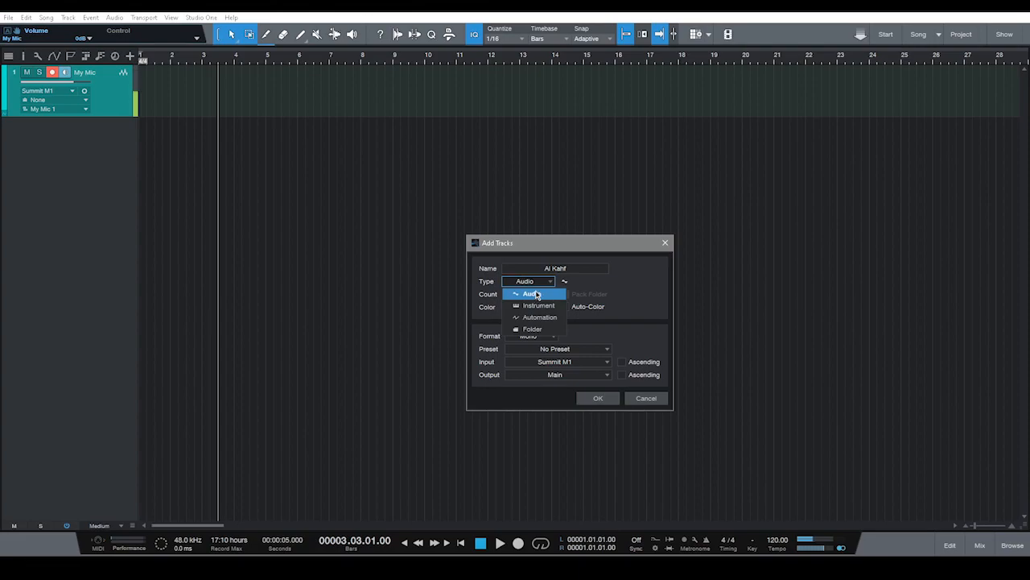
left_click(534, 295)
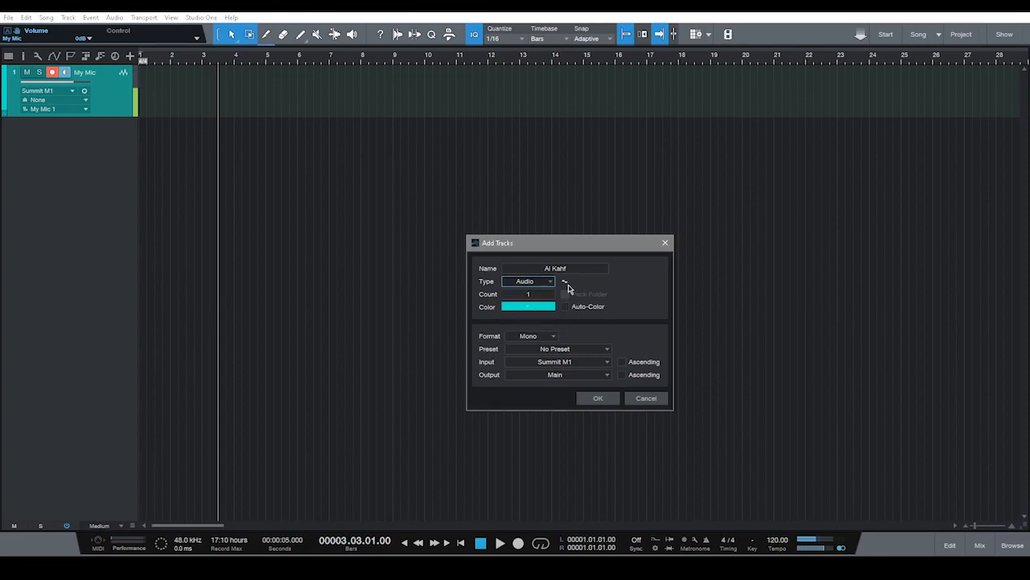
Keep the new Al Kahf track's count at 1 and select Mono as its format.
left_click(539, 295)
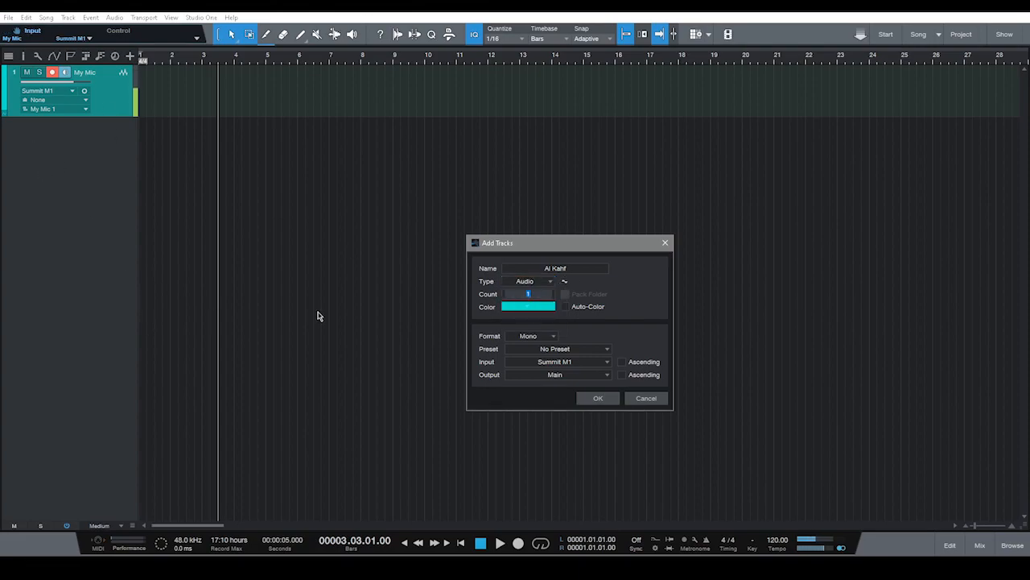
left_click(636, 274)
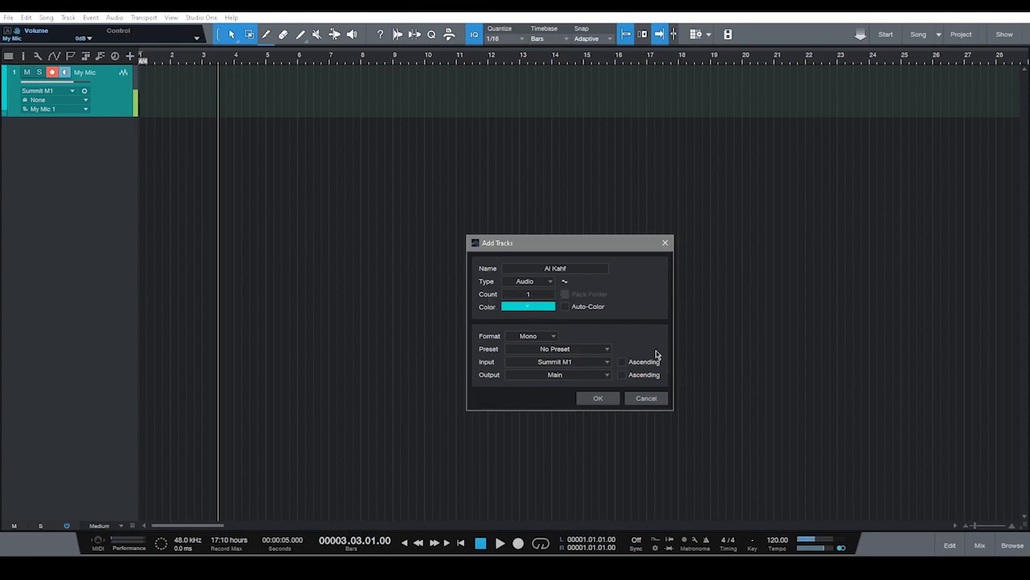
left_click(529, 338)
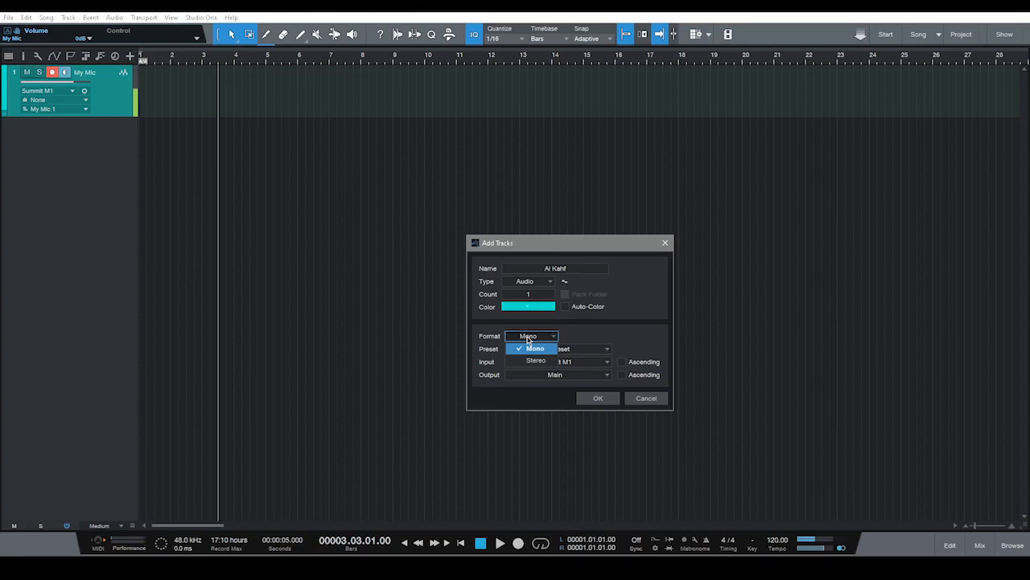
left_click(533, 350)
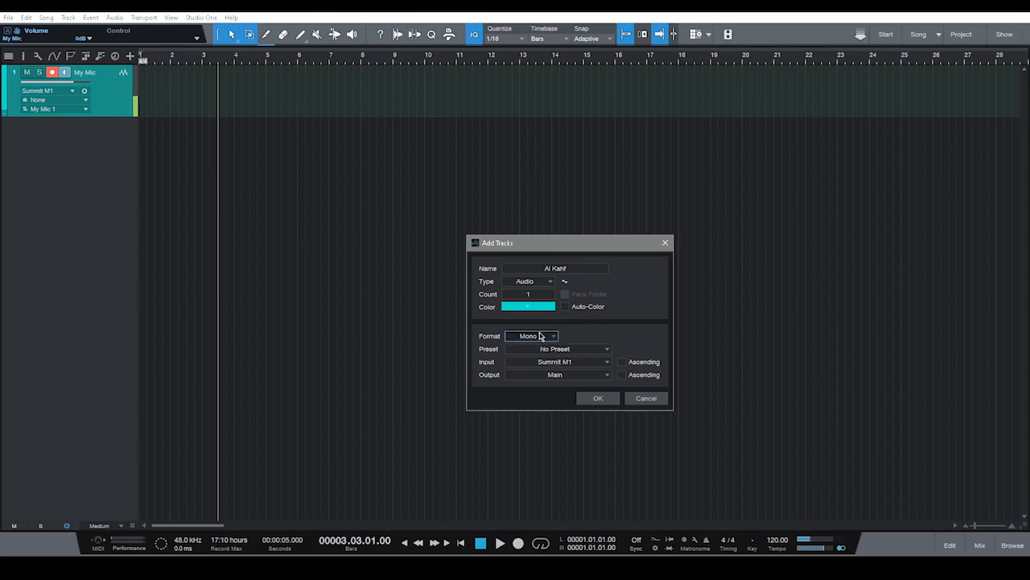
left_click(533, 339)
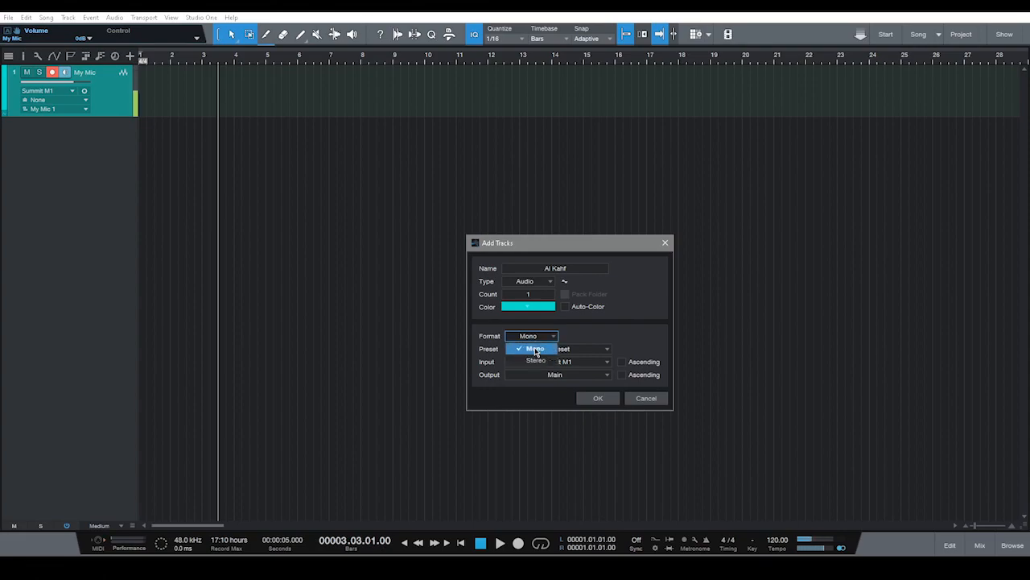
left_click(536, 348)
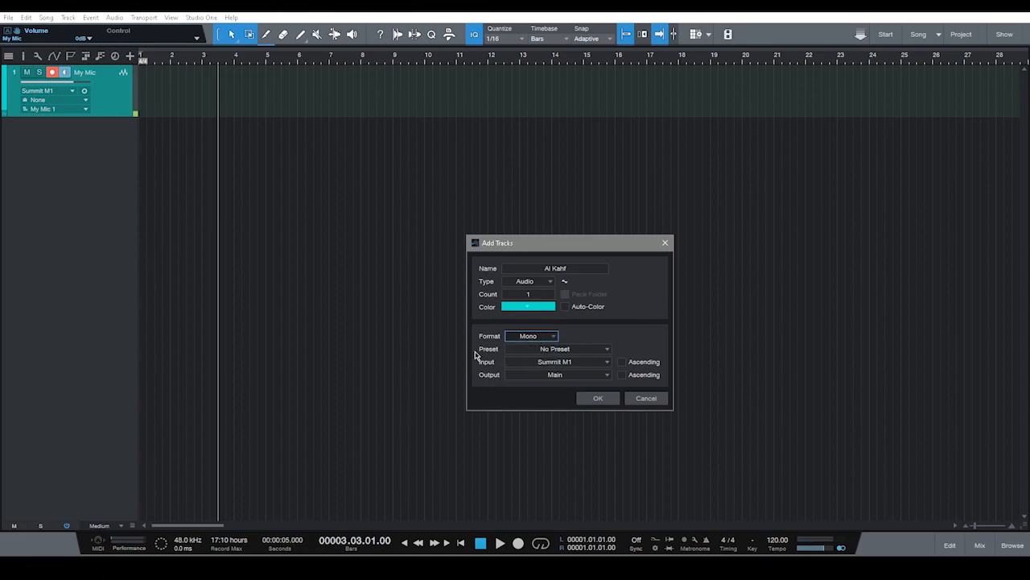
Try Summit M1 and Summit M2 as the new track's input, return to Summit M1, and cancel adding the track.
left_click(565, 363)
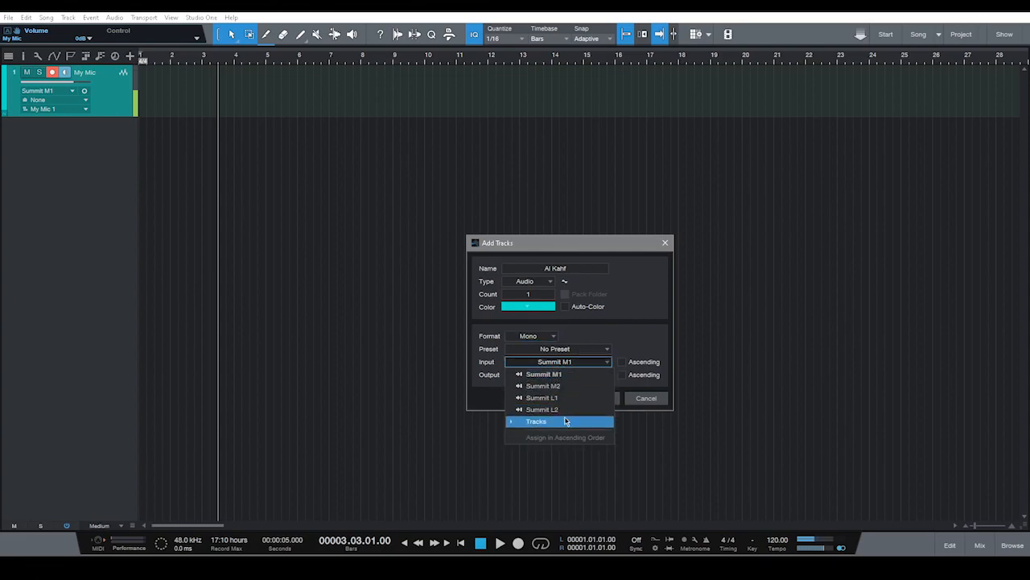
left_click(545, 375)
left_click(570, 363)
left_click(565, 387)
left_click(573, 362)
left_click(573, 375)
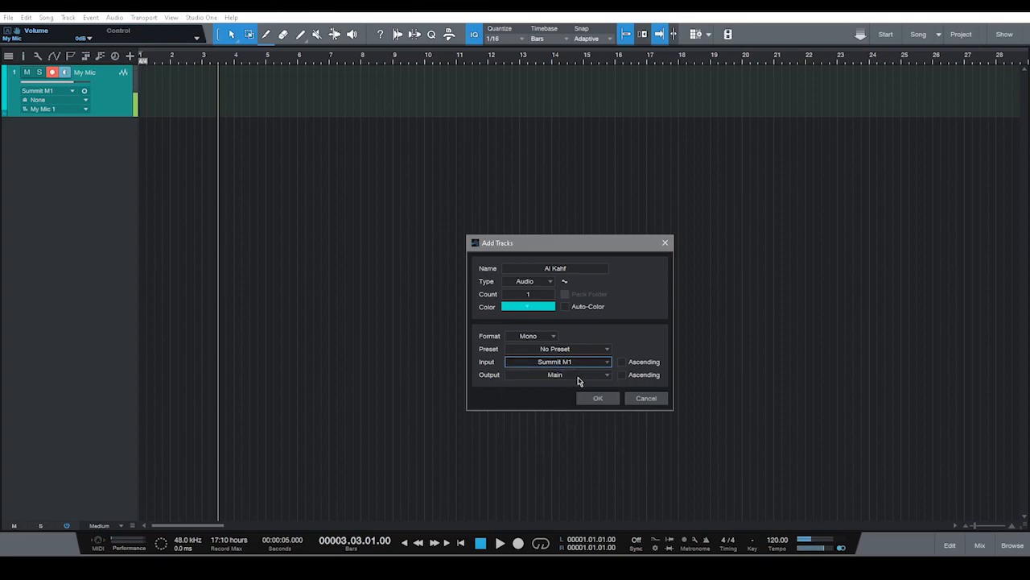
left_click(647, 399)
left_click(661, 408)
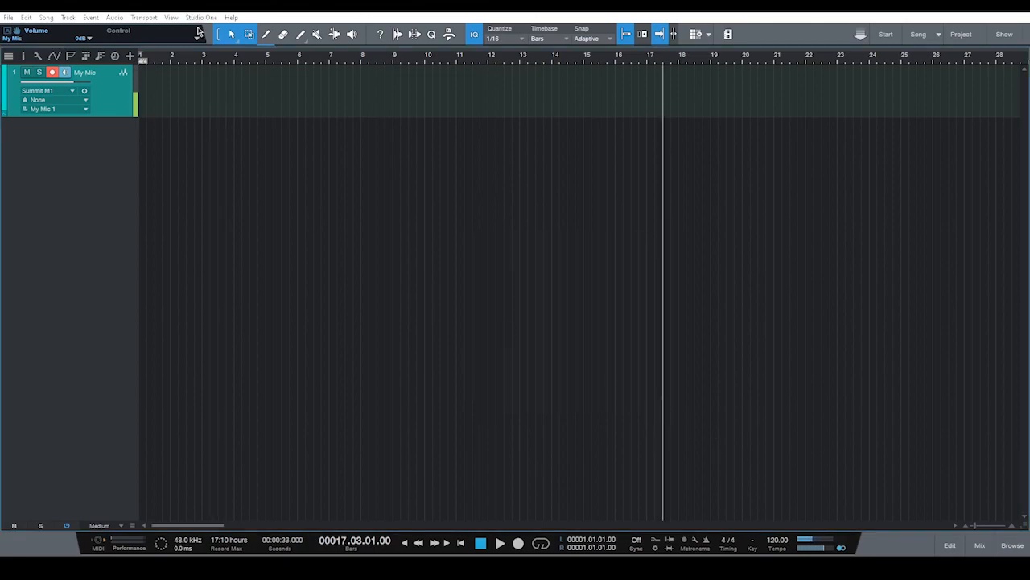
Open the program options to check the audio device settings, and switch to the general song setup.
left_click(201, 17)
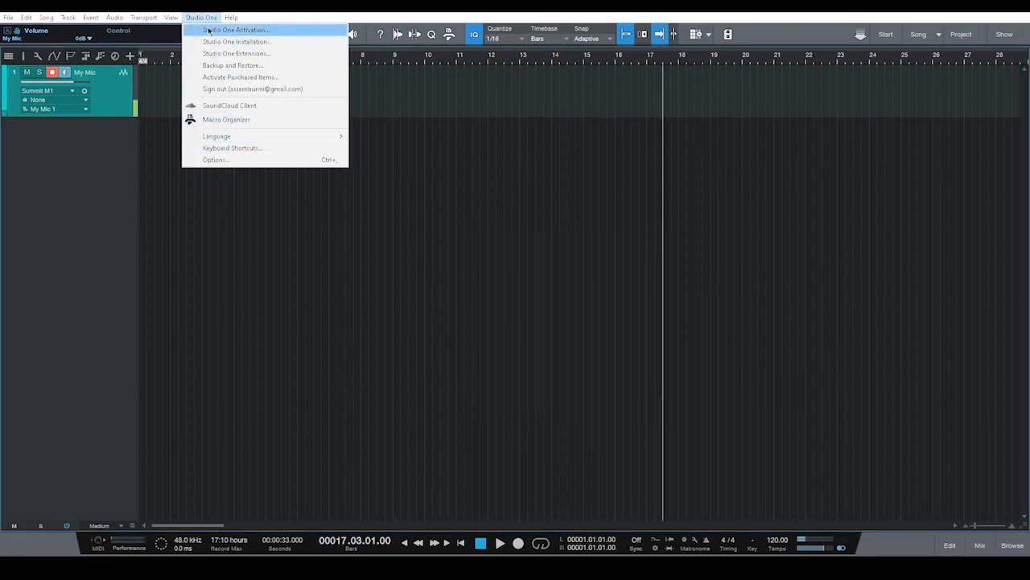
left_click(216, 161)
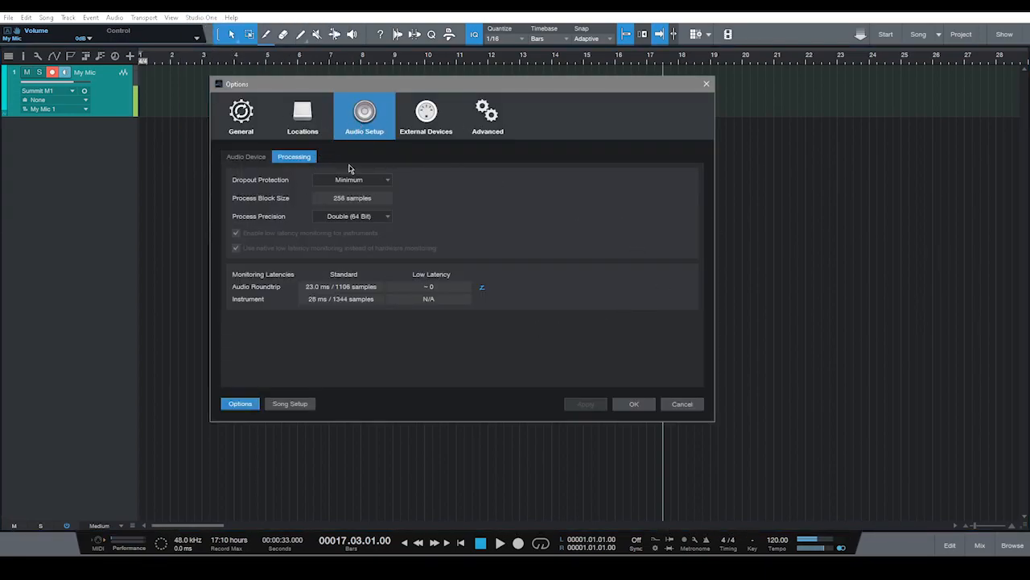
left_click(240, 157)
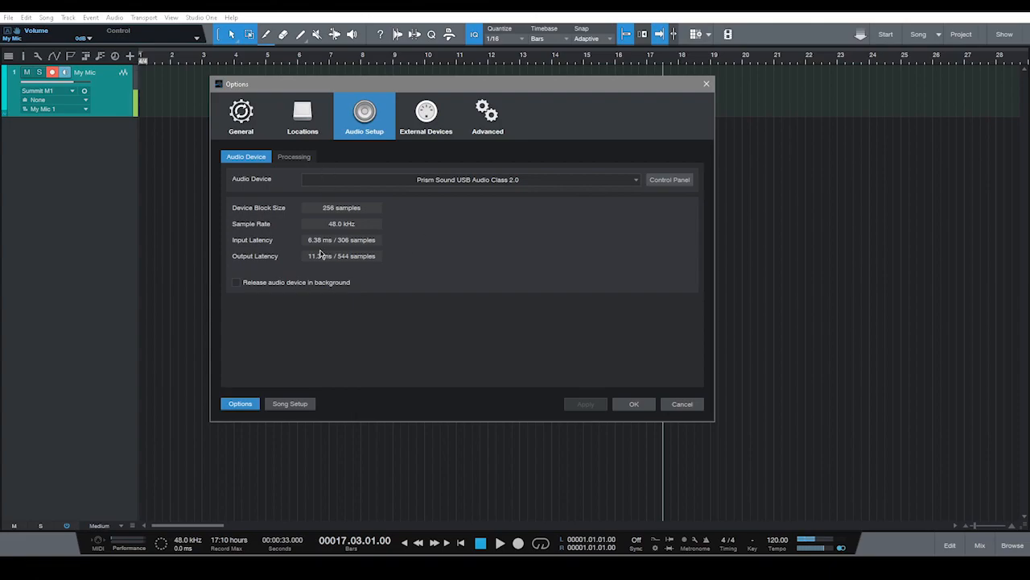
left_click(281, 406)
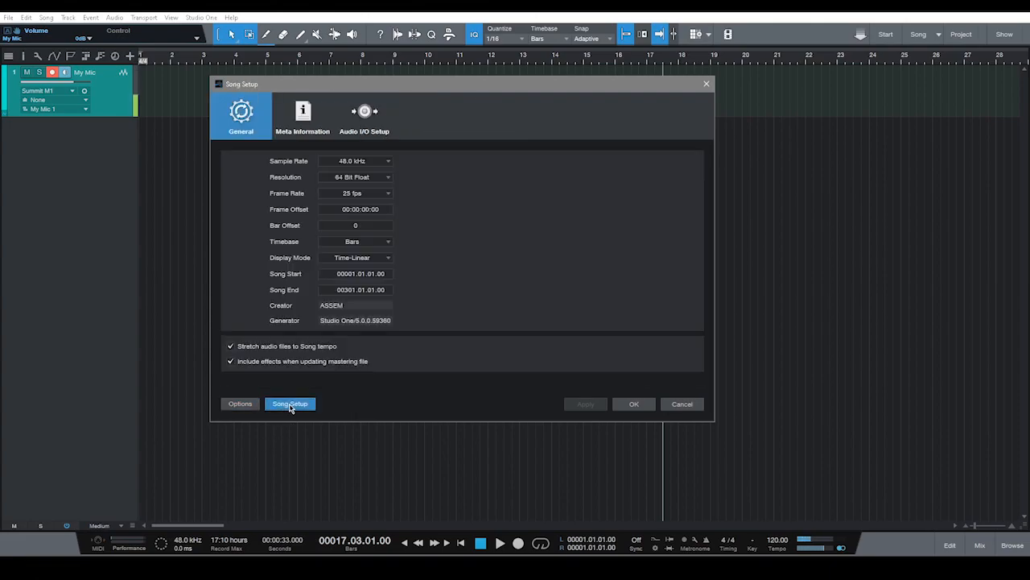
Examine the Summit M1 and Summit M2 input assignments in the song's audio I/O setup, and close it without changes.
left_click(364, 125)
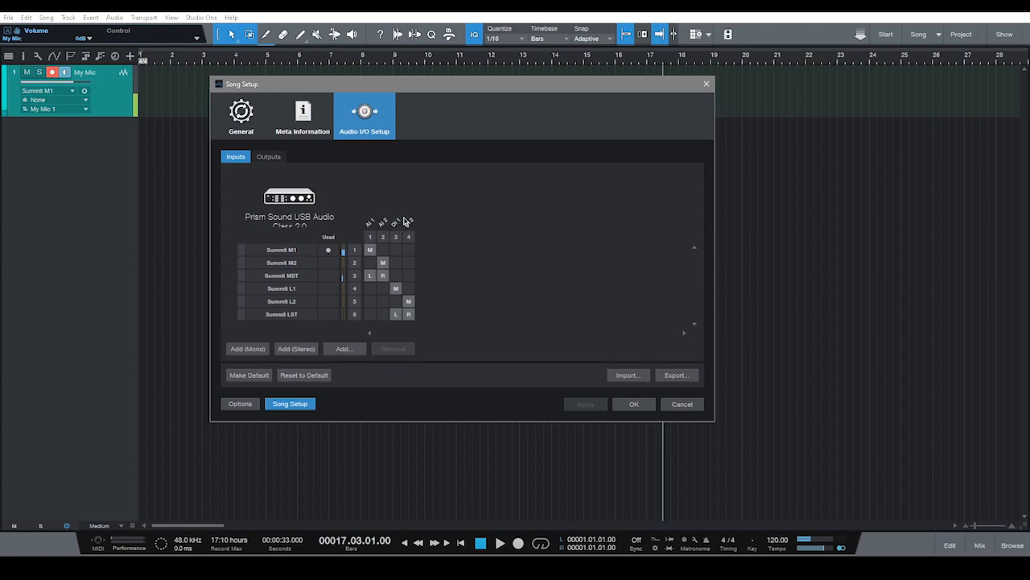
left_click(287, 251)
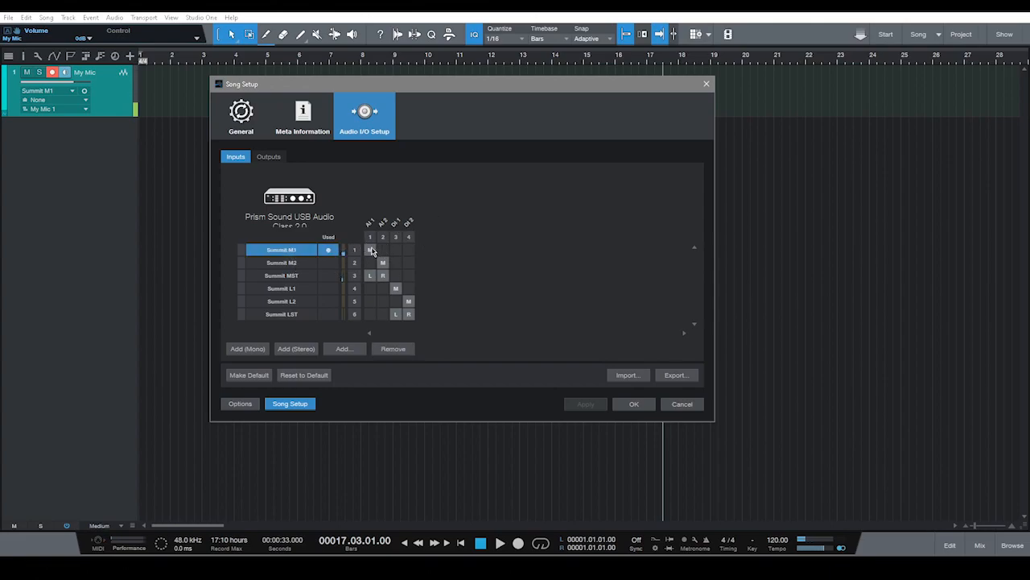
left_click(292, 266)
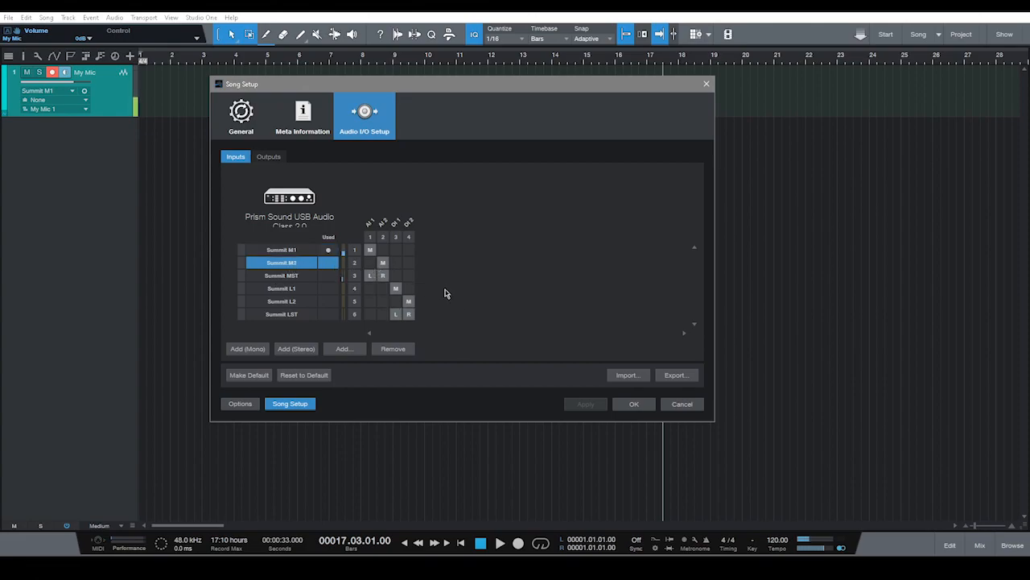
left_click(314, 251)
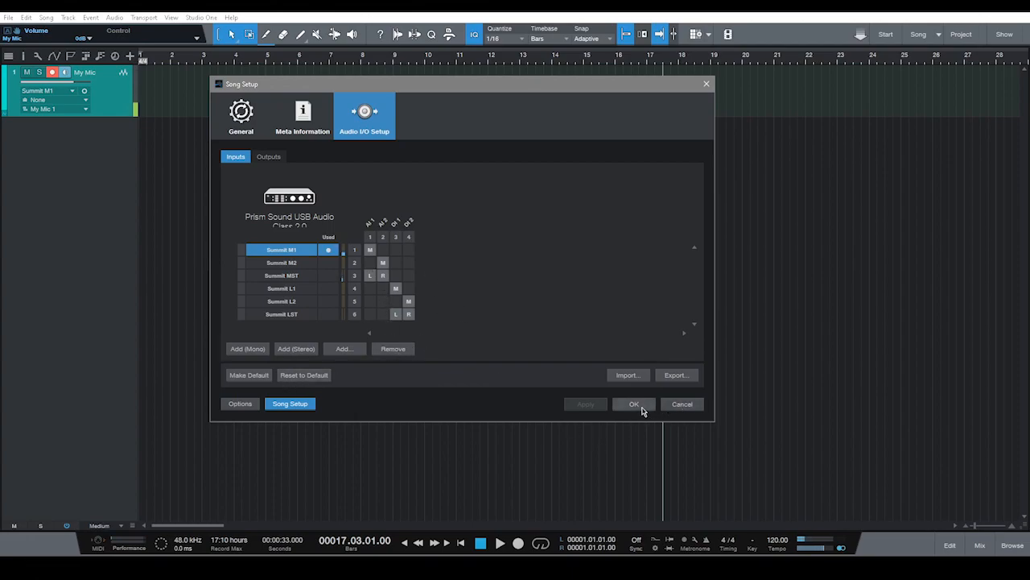
left_click(682, 404)
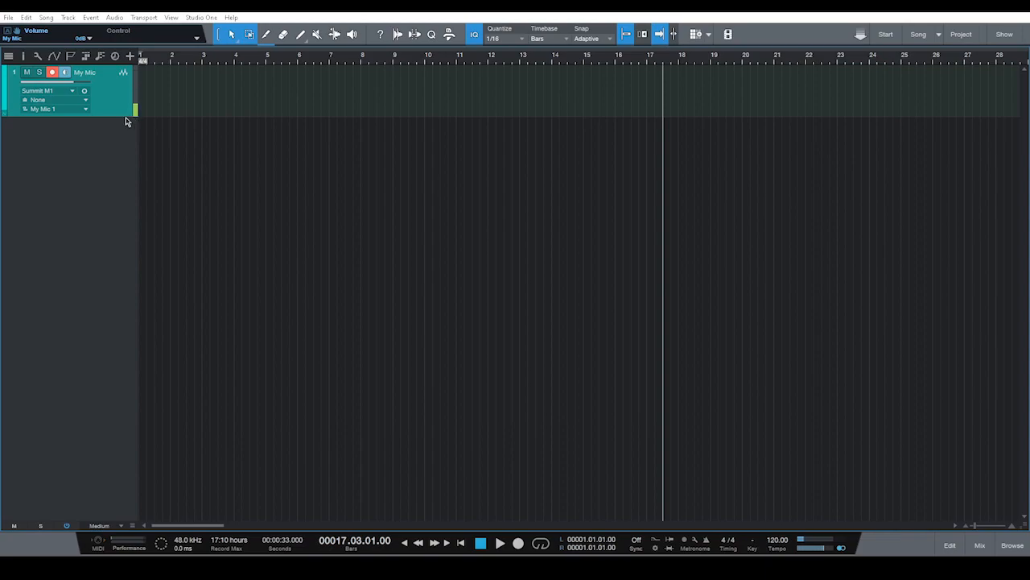
Increase the My Mic track's height and record a take of about six bars from the start of the song.
left_click_drag(125, 116, 127, 160)
left_click(65, 73)
key("comma")
key("KP_Multiply")
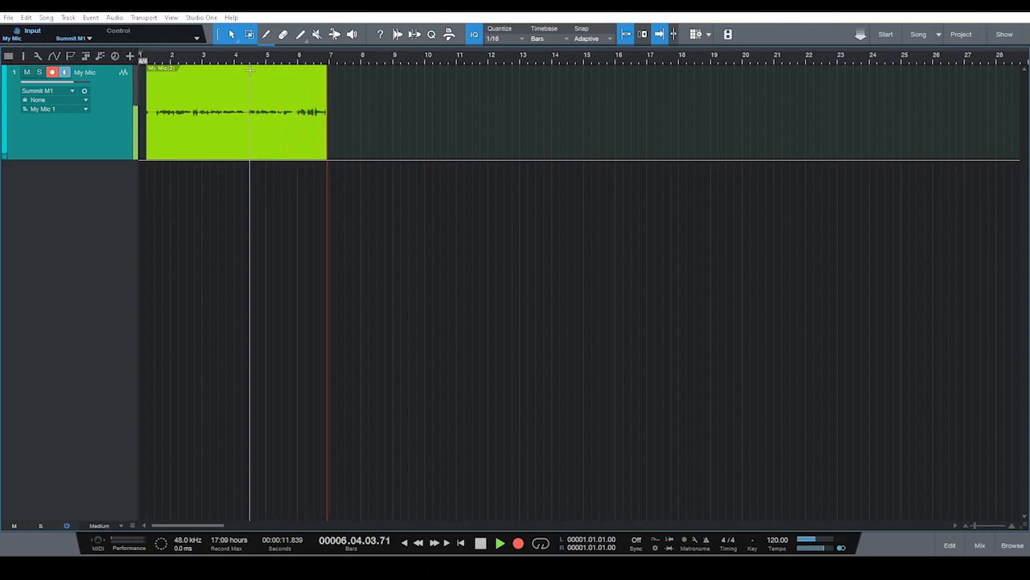
key("space")
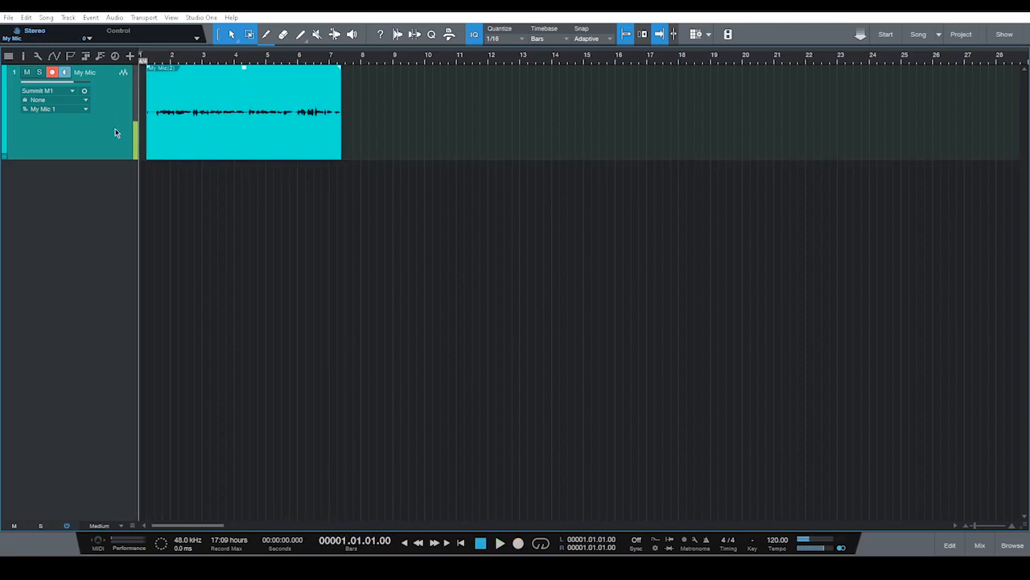
Play back the start of the recorded My Mic take, stop playback, and delete the take.
key("space")
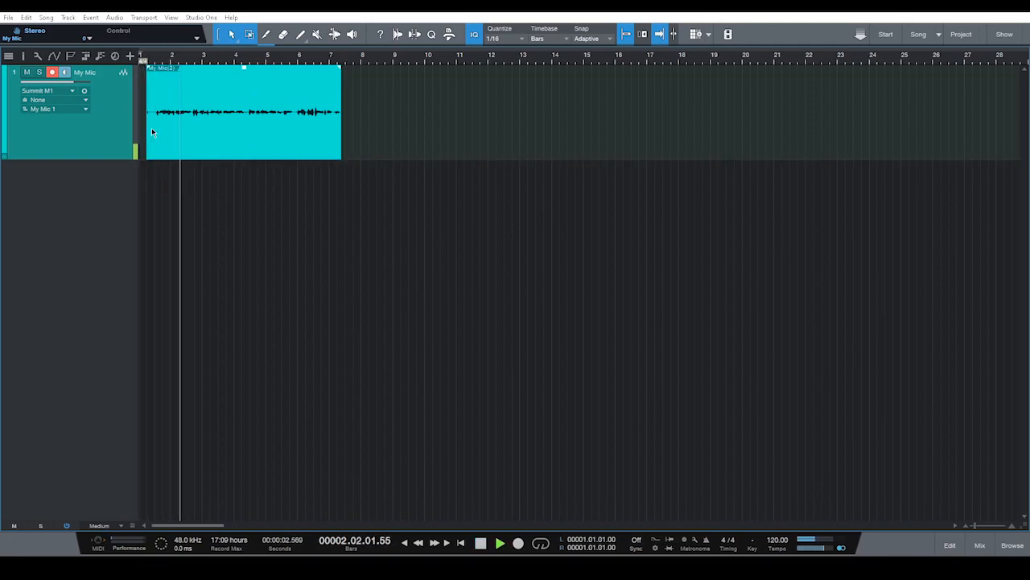
key("space")
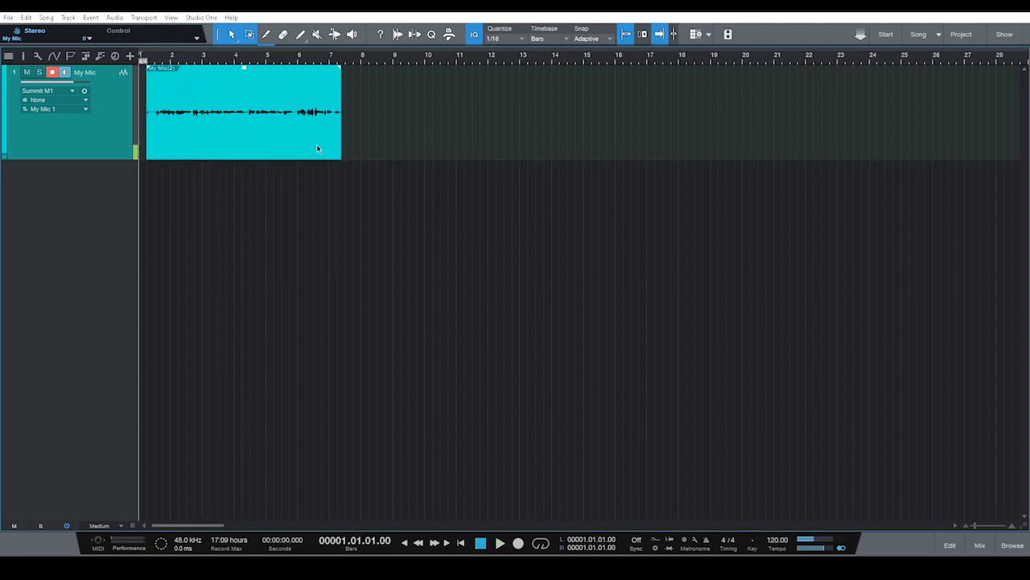
key("Delete")
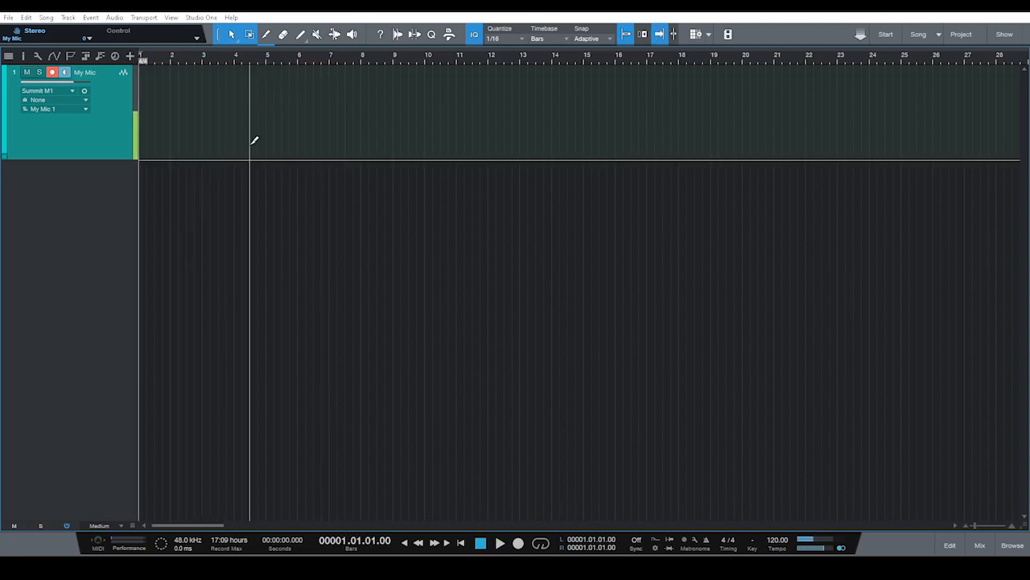
Show the mixer console, enlarge it over the arrangement, and bypass all inserts on the My Mic channel.
key("w")
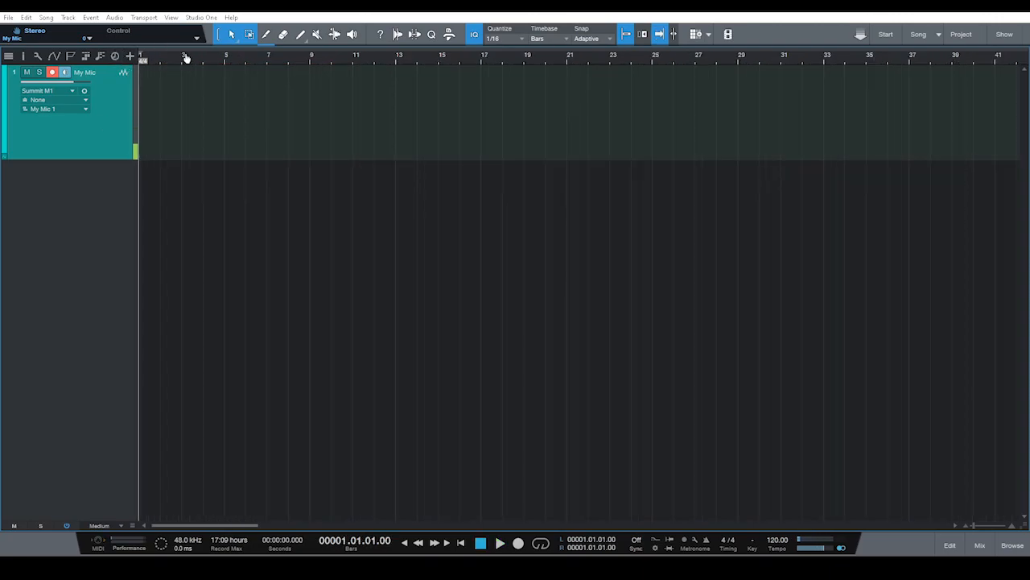
key("F3")
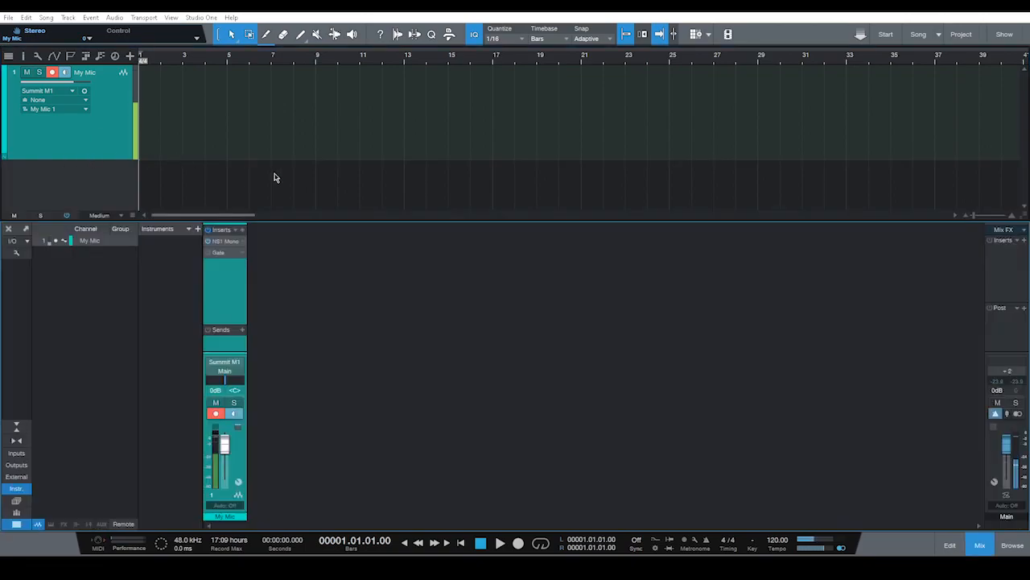
left_click_drag(375, 221, 340, 145)
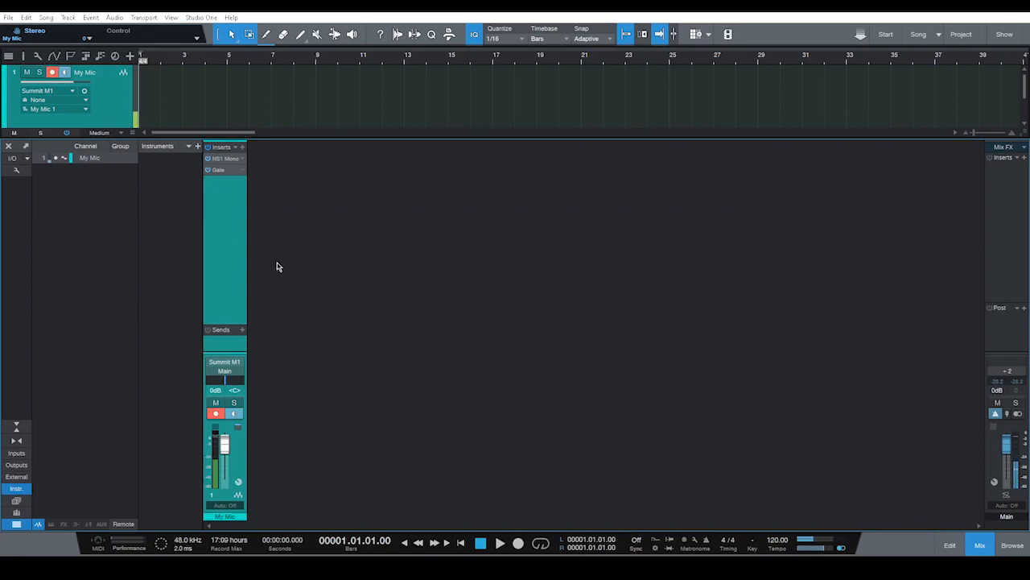
left_click(208, 150)
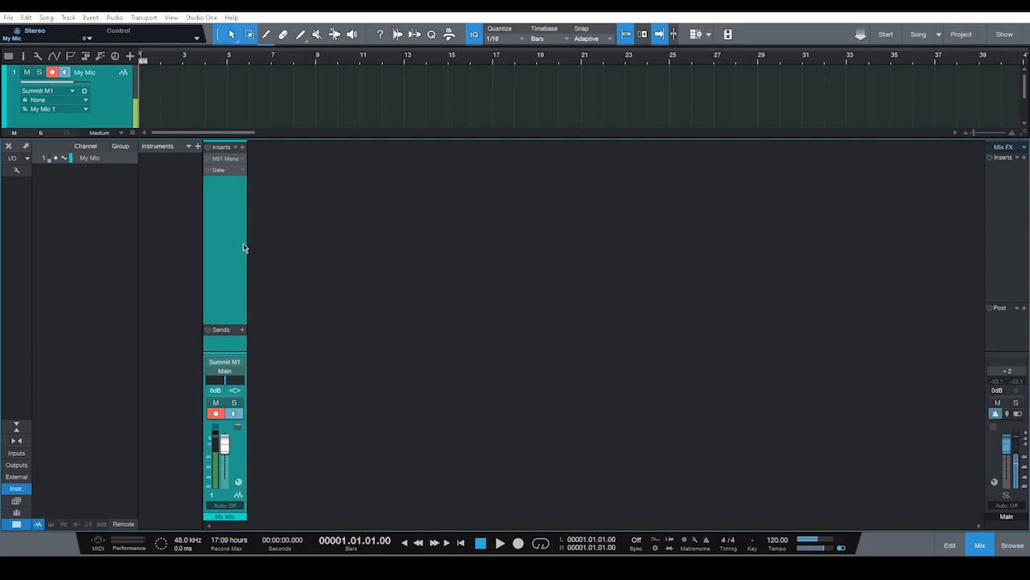
Enable the NS1 Mono noise suppressor on My Mic, try suppression levels of 0 and 100, and set it to about 36.
left_click(226, 161)
left_click_drag(535, 83, 637, 150)
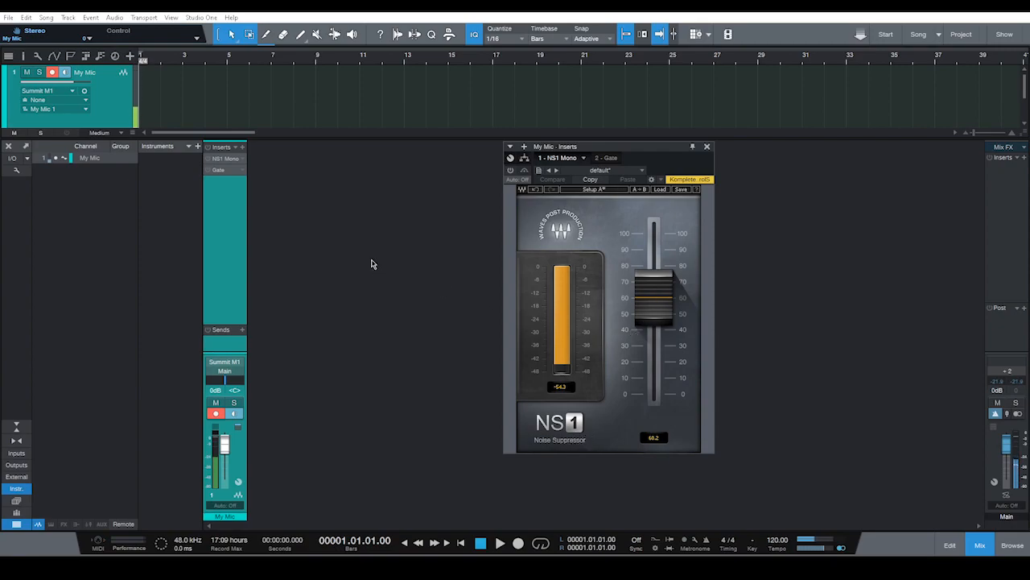
left_click(510, 170)
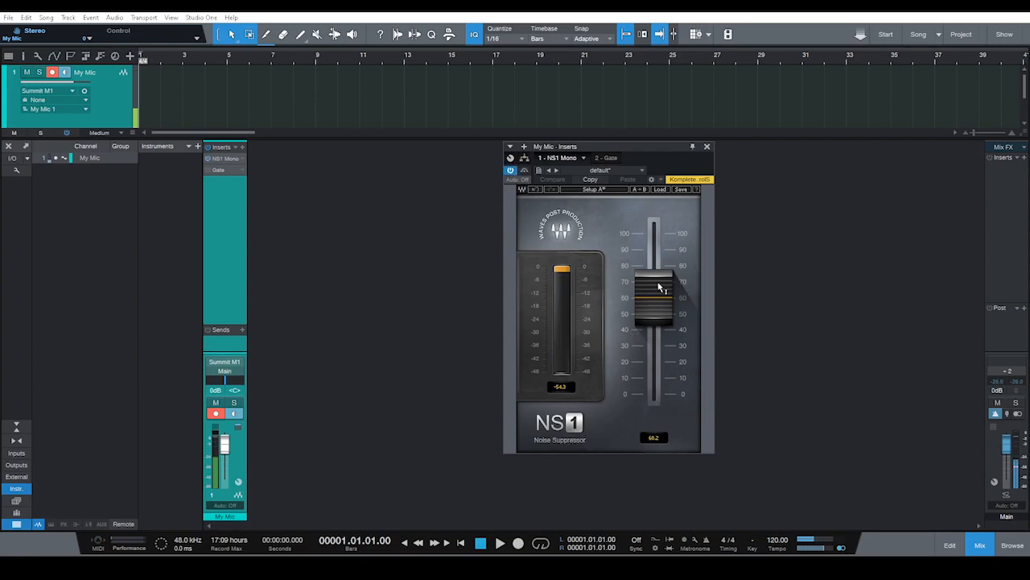
left_click_drag(654, 298, 654, 394)
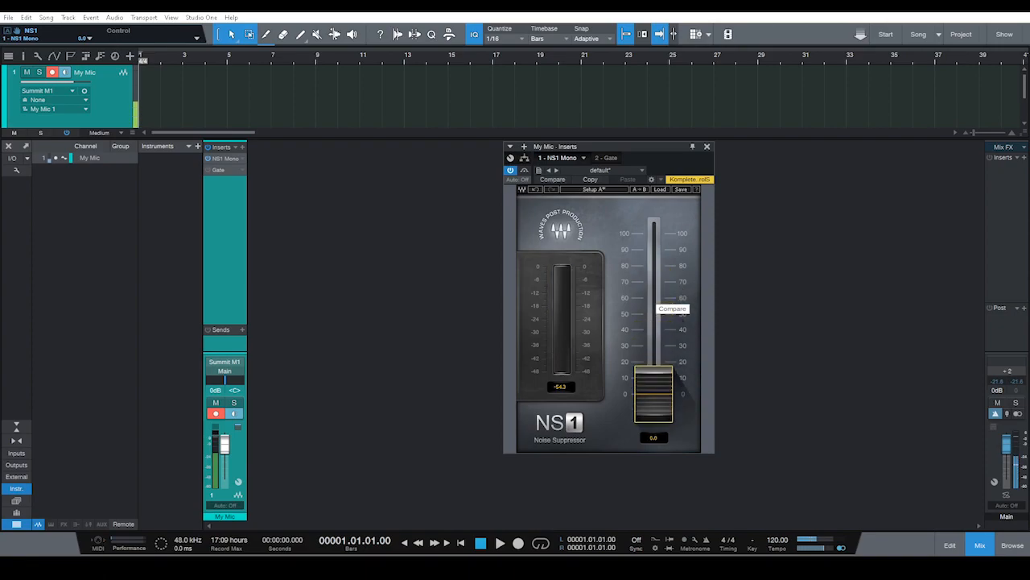
left_click_drag(654, 395, 649, 238)
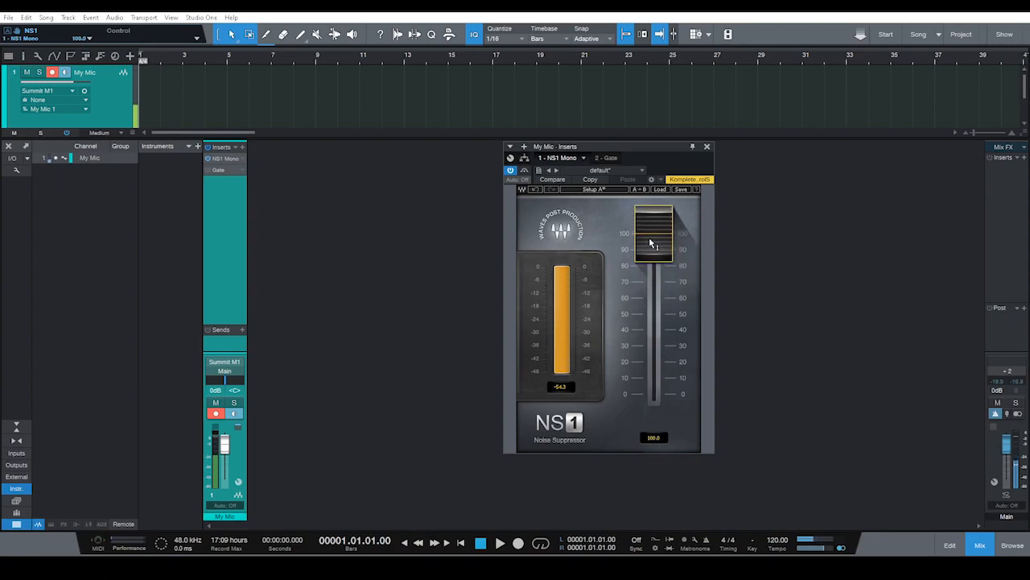
left_click_drag(649, 246, 649, 347)
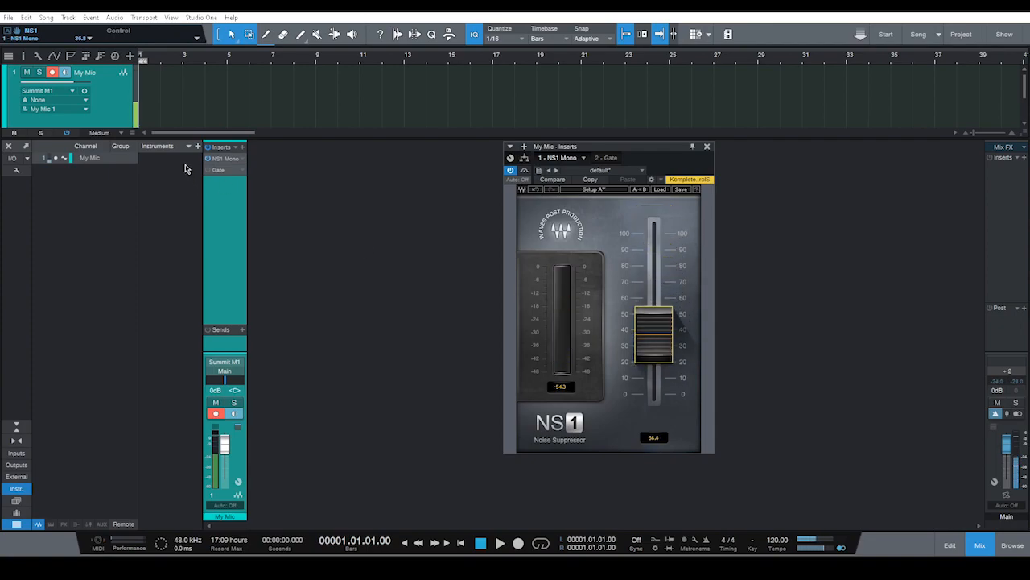
Open the My Mic channel's Gate insert with the effect enabled, and place its window near the channel strip.
left_click(216, 170)
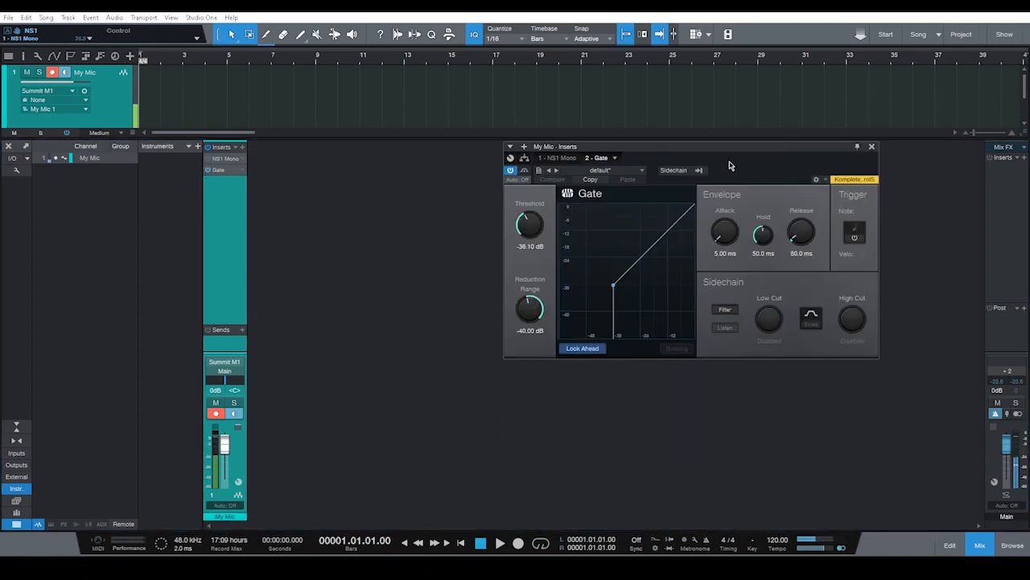
left_click_drag(729, 146, 485, 171)
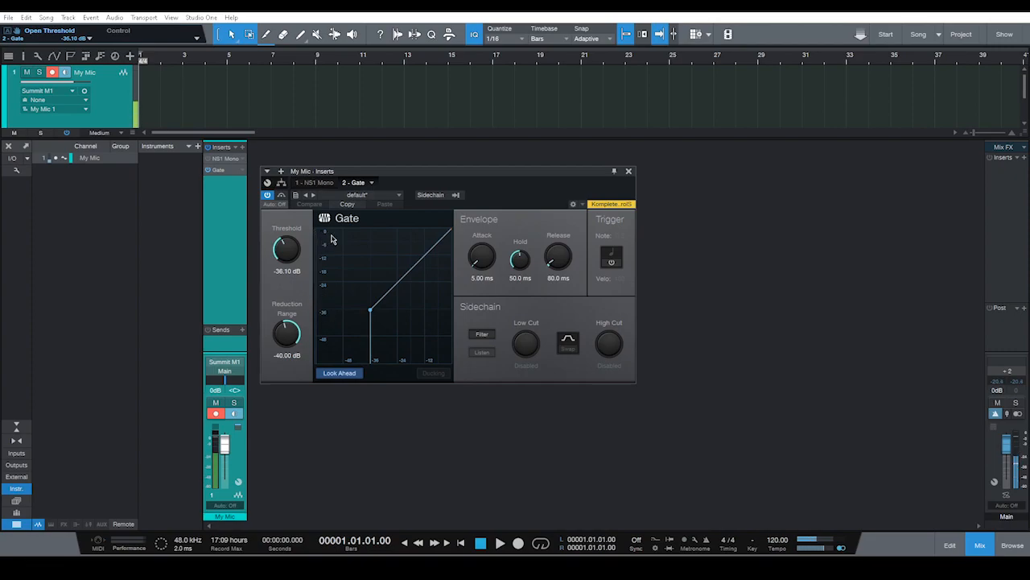
left_click_drag(444, 177, 488, 178)
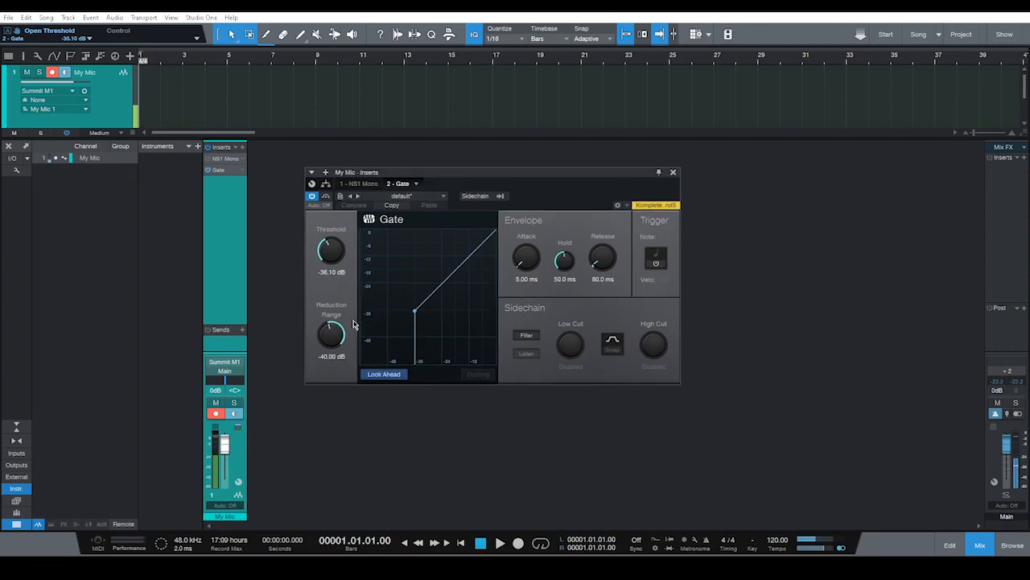
Open the NS1 Mono insert on My Mic, move its window clear of the channel strip, and set the suppression to 35.7.
left_click(219, 161)
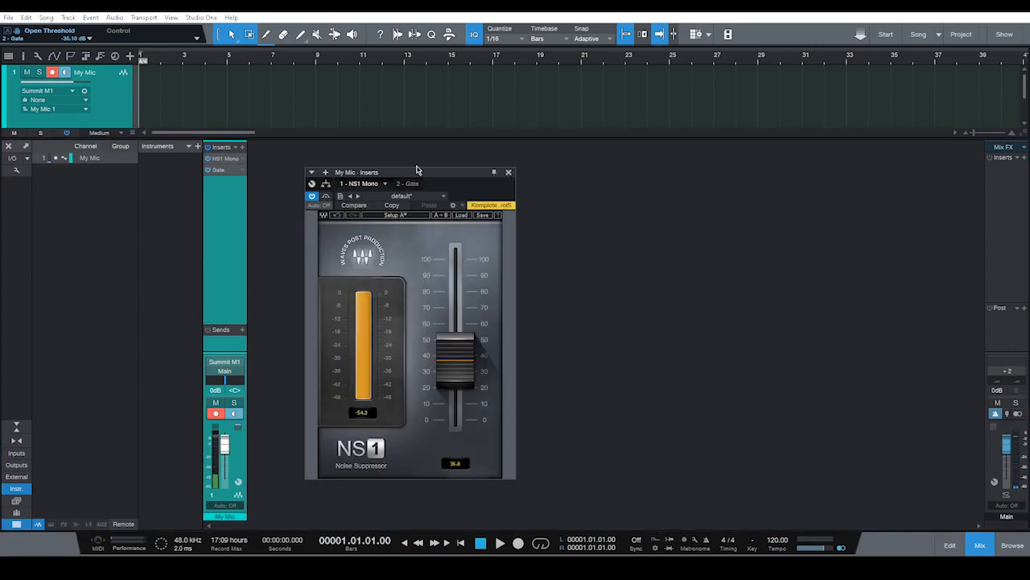
left_click_drag(426, 170, 650, 128)
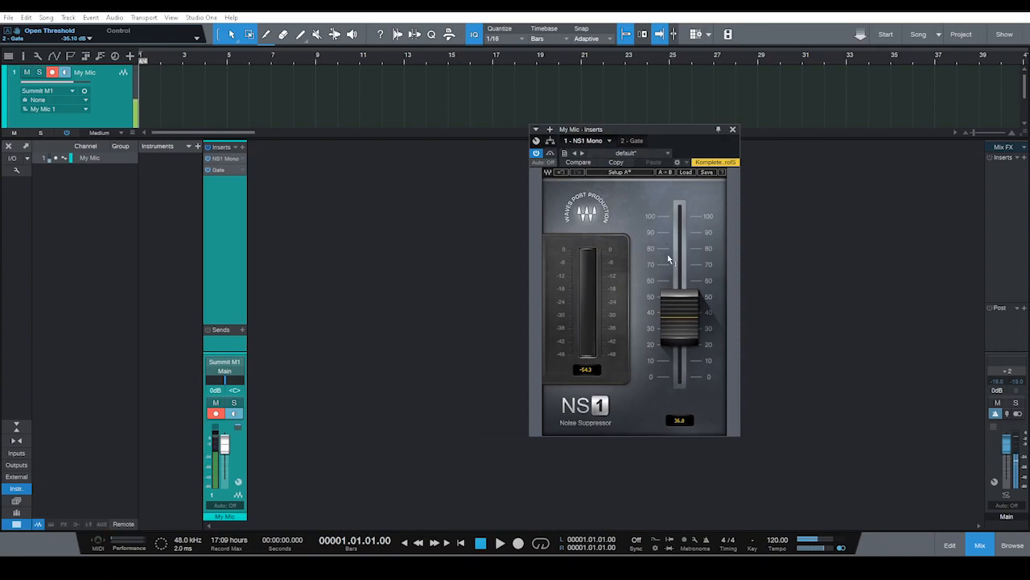
mouse_move(694, 334)
left_mouse_down()
mouse_move(689, 355)
mouse_move(688, 327)
left_mouse_up()
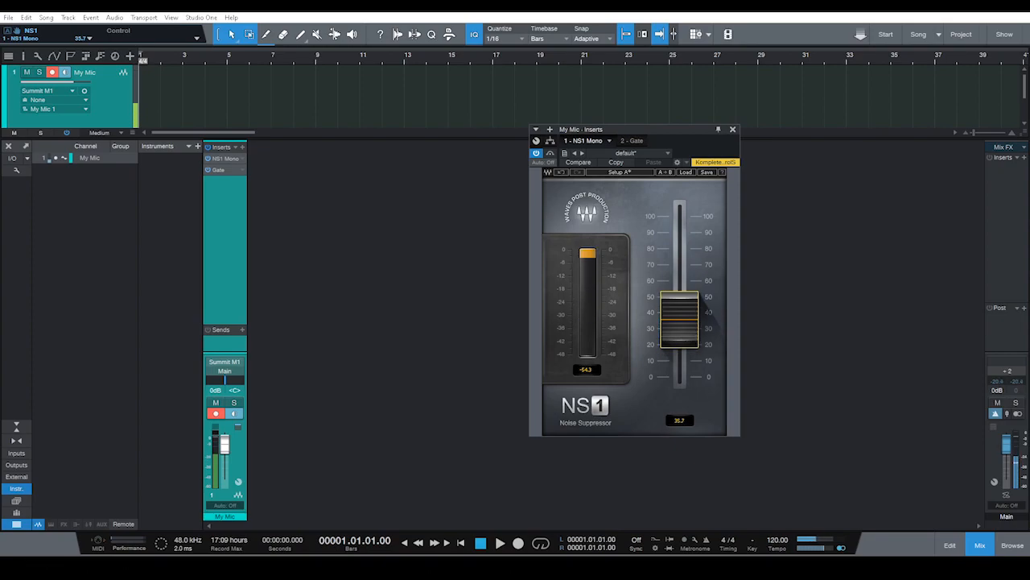
Open My Mic's Gate insert, try a threshold of -60 dB, set it to -41.10 dB, and close the window.
left_click(215, 171)
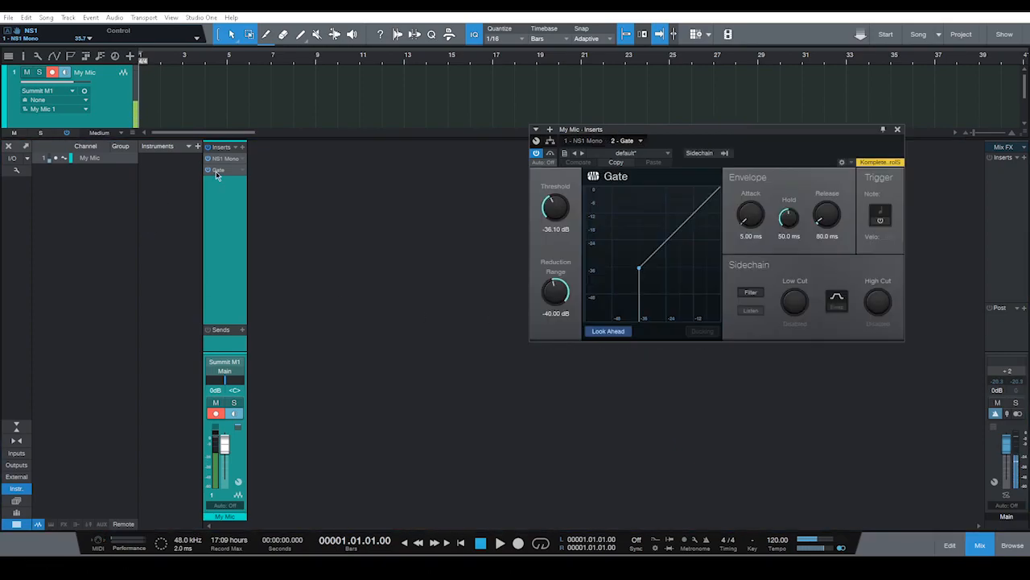
left_click_drag(746, 130, 591, 175)
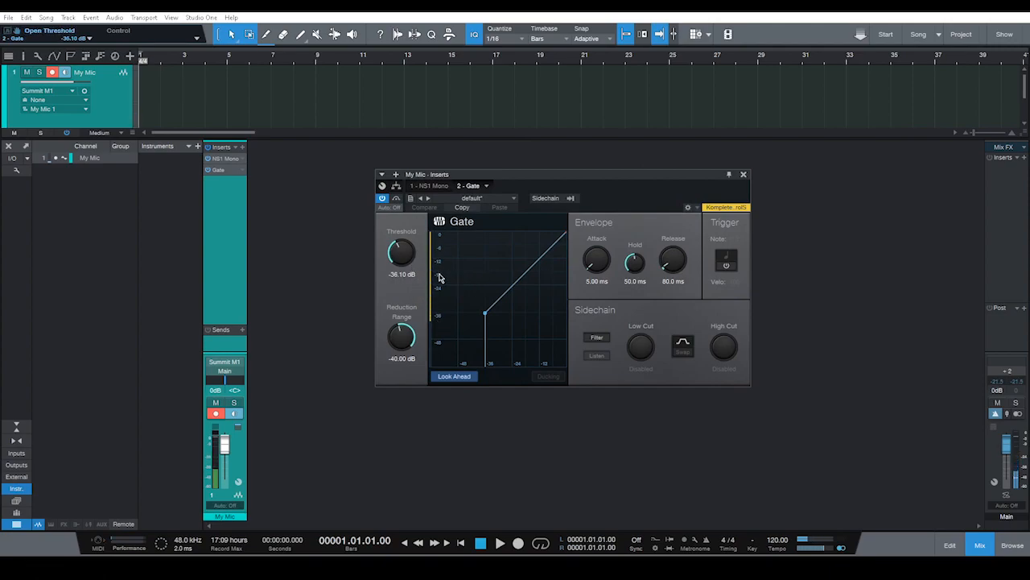
left_click_drag(402, 251, 406, 282)
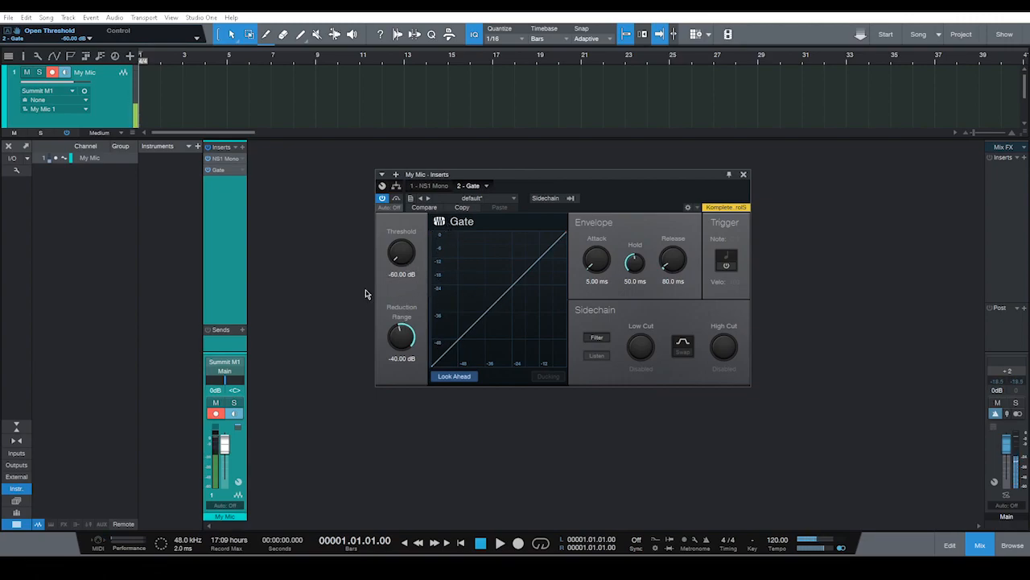
mouse_move(408, 256)
left_mouse_down()
mouse_move(408, 241)
mouse_move(399, 255)
left_mouse_up()
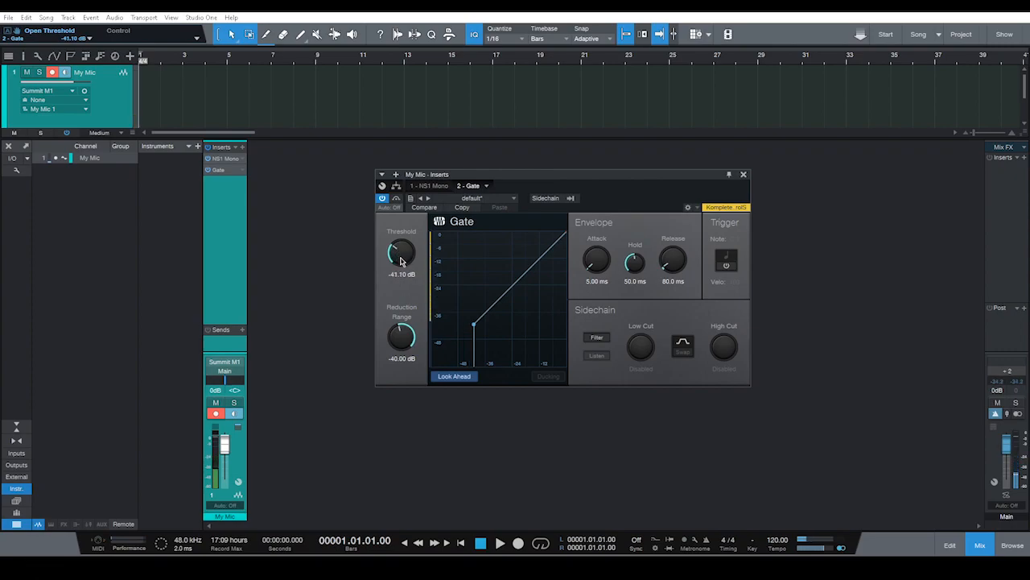
left_click(743, 174)
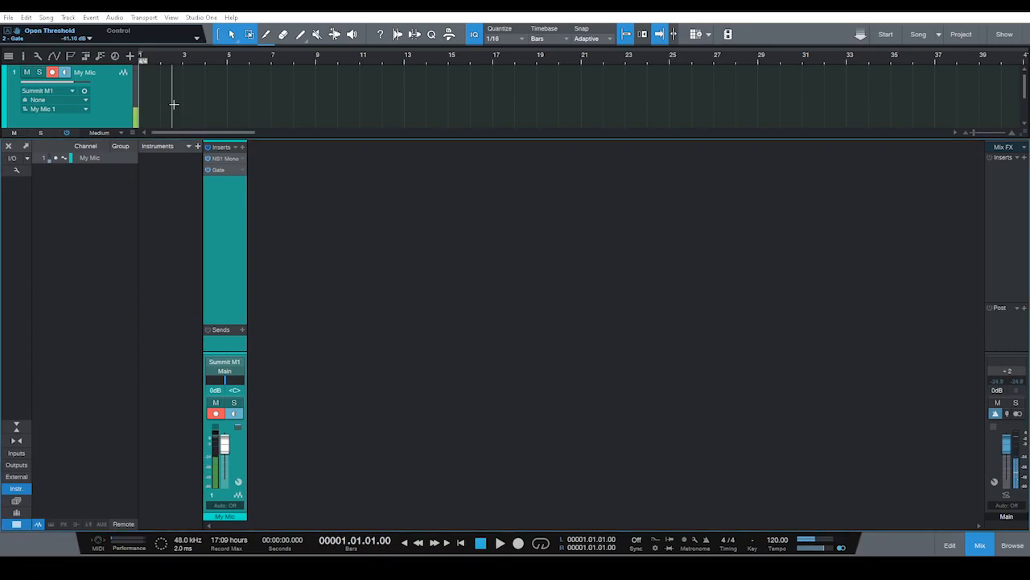
Alternate between the NS1 Mono and Gate insert windows on My Mic to review the two effects.
left_click(227, 158)
left_click(228, 170)
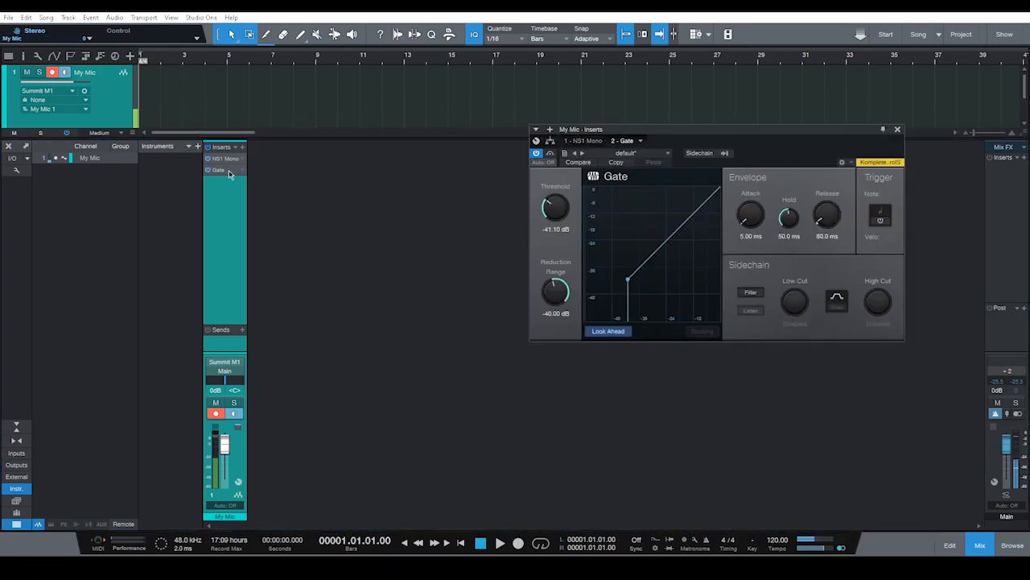
left_click(225, 159)
left_click(219, 171)
left_click(227, 161)
left_click(225, 170)
left_click(225, 159)
left_click(226, 170)
Raise the NS1 Mono suppression on My Mic to 60.3, and reactivate the channel's inserts before hiding the mixer console.
left_click(227, 158)
left_click_drag(690, 335, 680, 279)
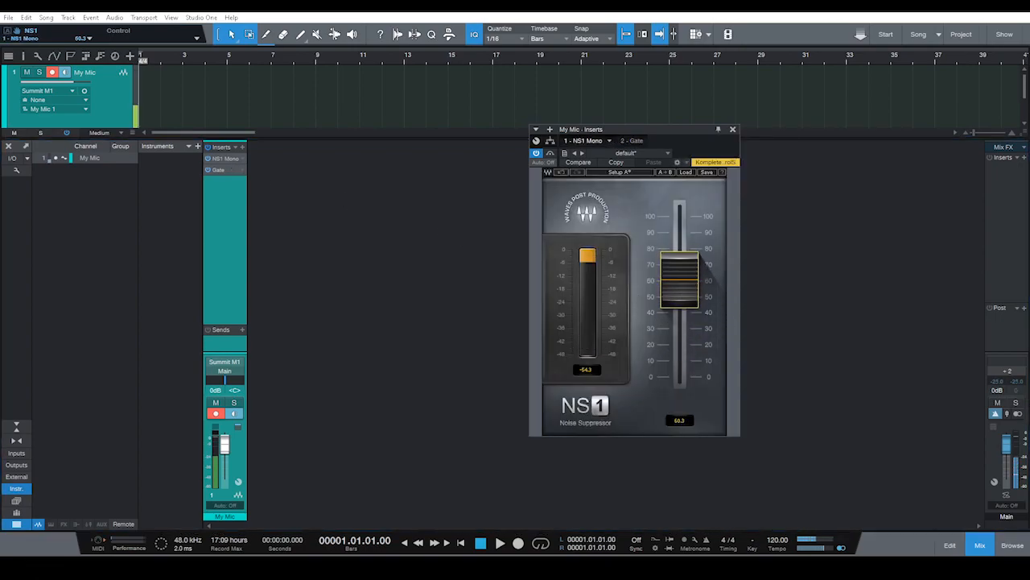
left_click(733, 130)
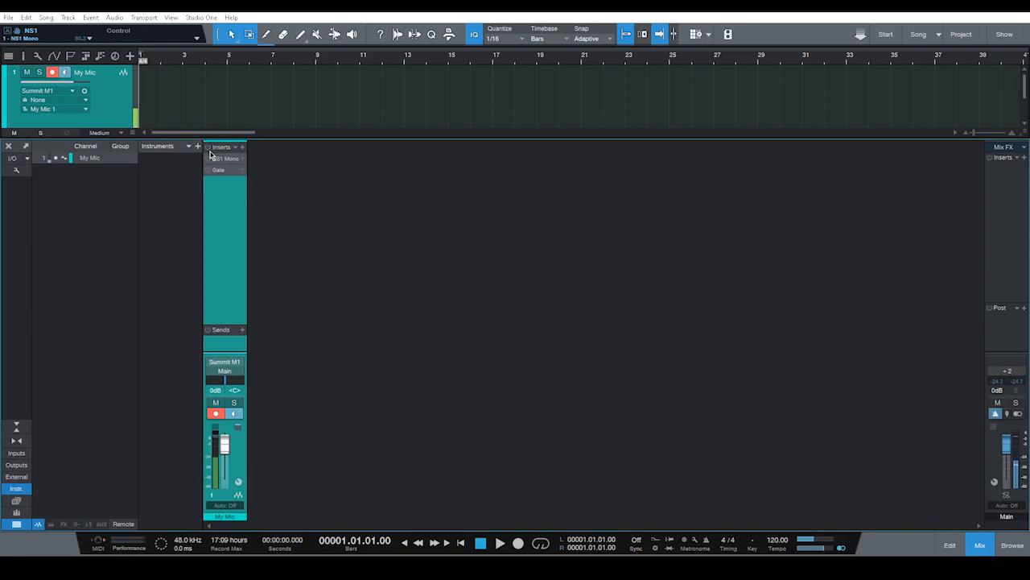
left_click(209, 148)
key("F3")
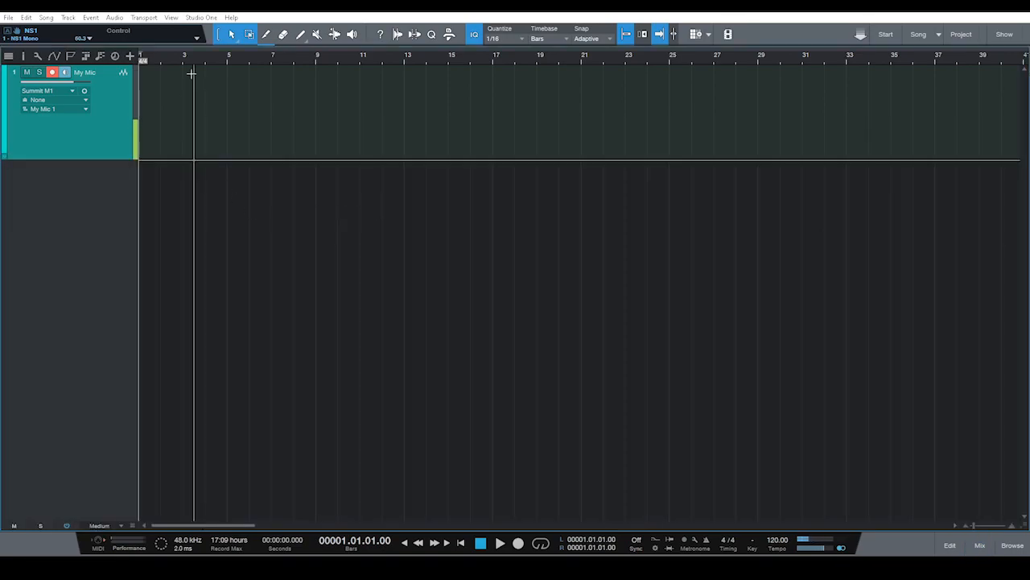
Browse the project folders under 2020\Songs on the Studio One (F:) drive, then hide the browser.
left_click(1011, 546)
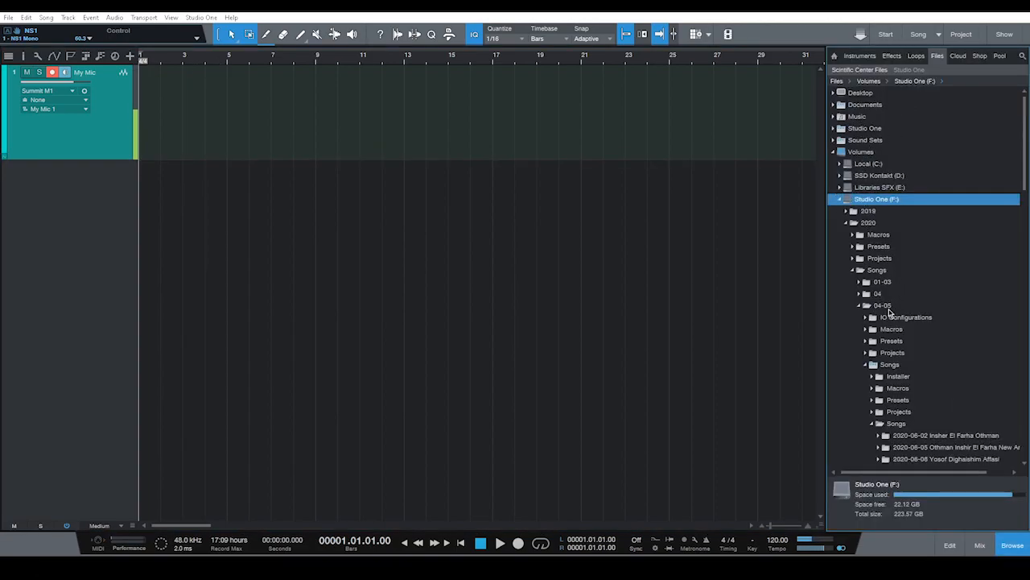
left_click(877, 270)
scroll(858, 244, "down", 1)
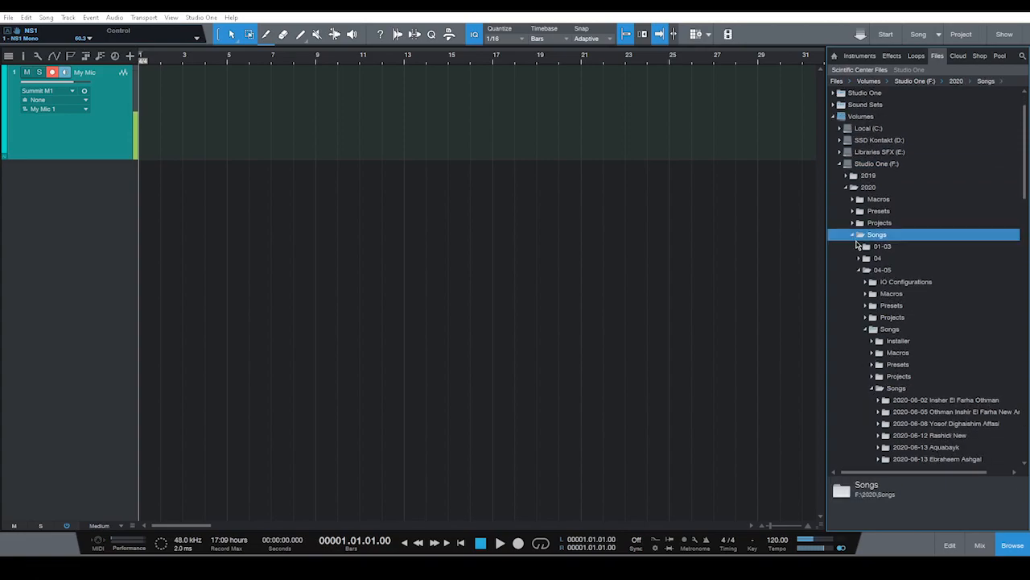
scroll(894, 315, "down", 1)
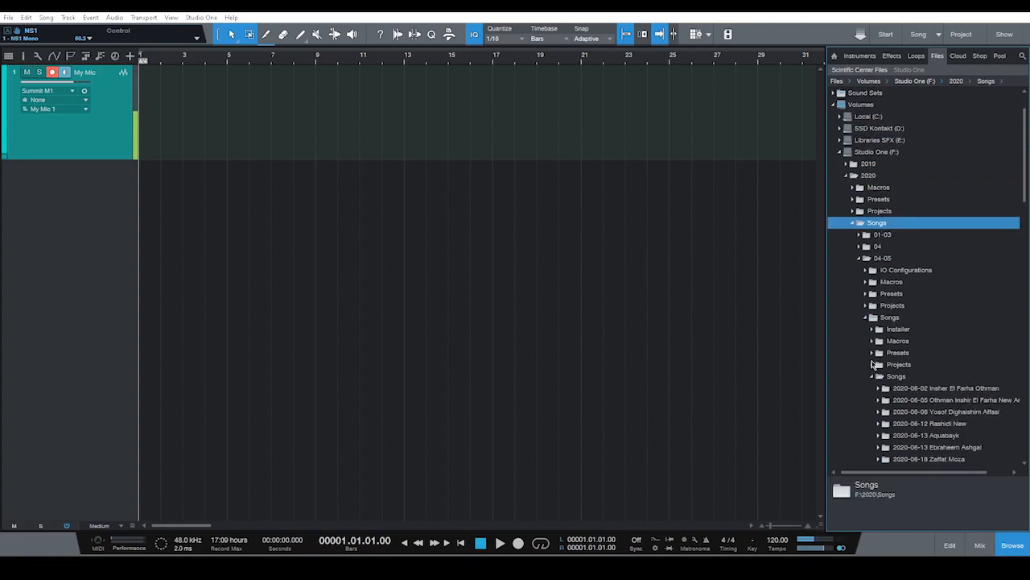
scroll(873, 365, "down", 1)
scroll(882, 336, "down", 3)
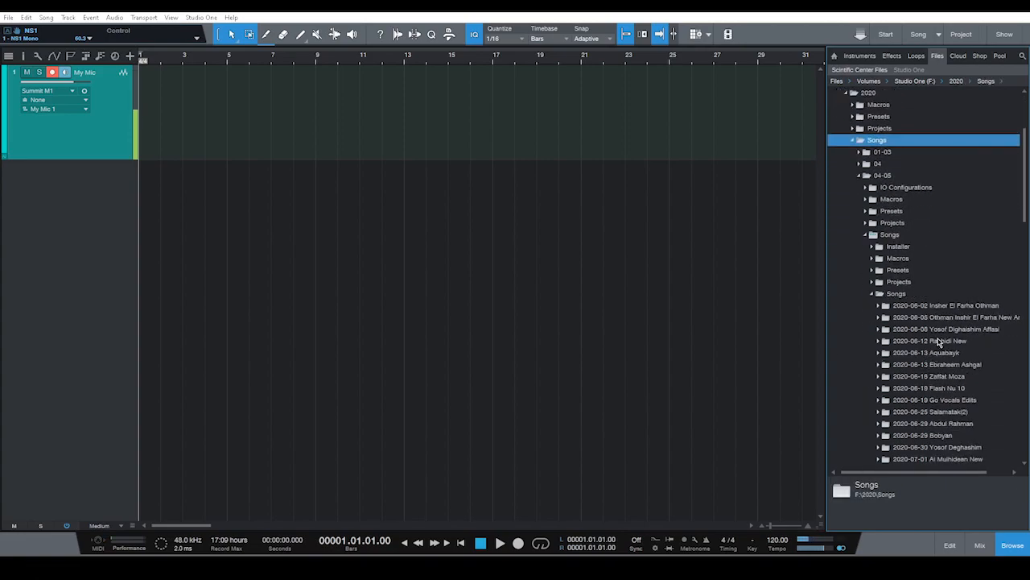
scroll(917, 348, "down", 2)
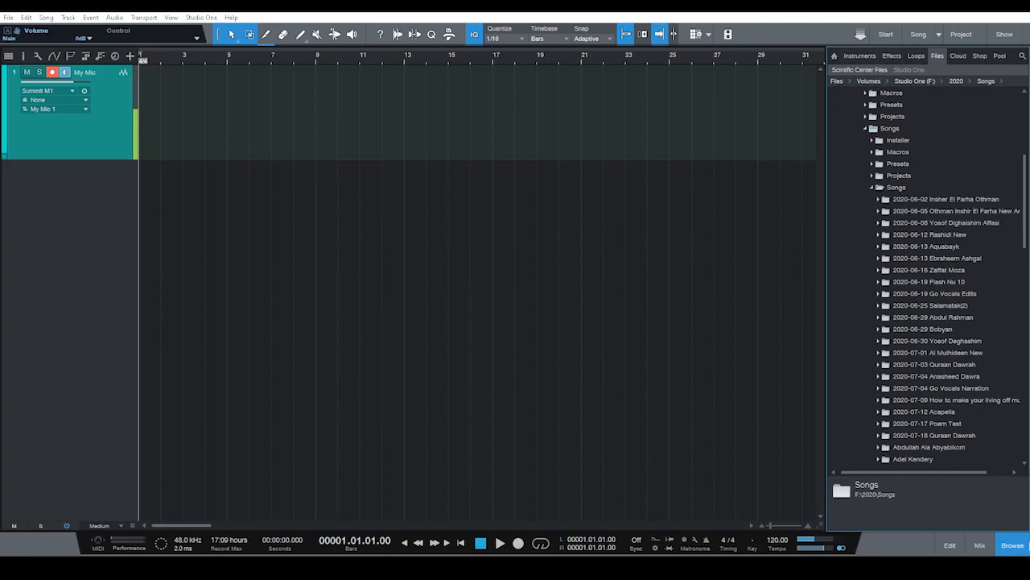
left_click(1014, 545)
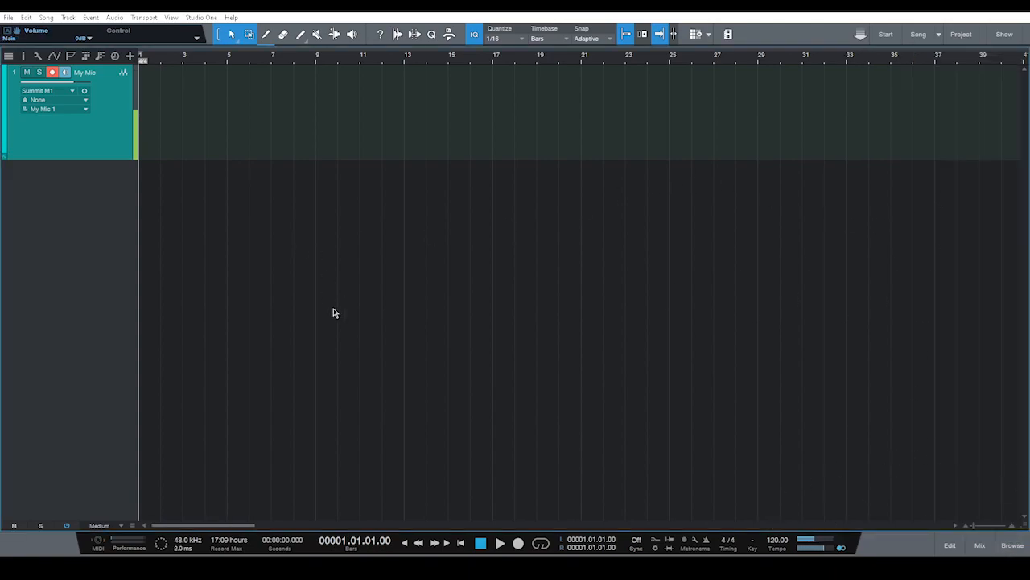
Show the mixer console, lower the My Mic fader to -1.8 dB, and enlarge the channel's Sends section.
left_click(993, 546)
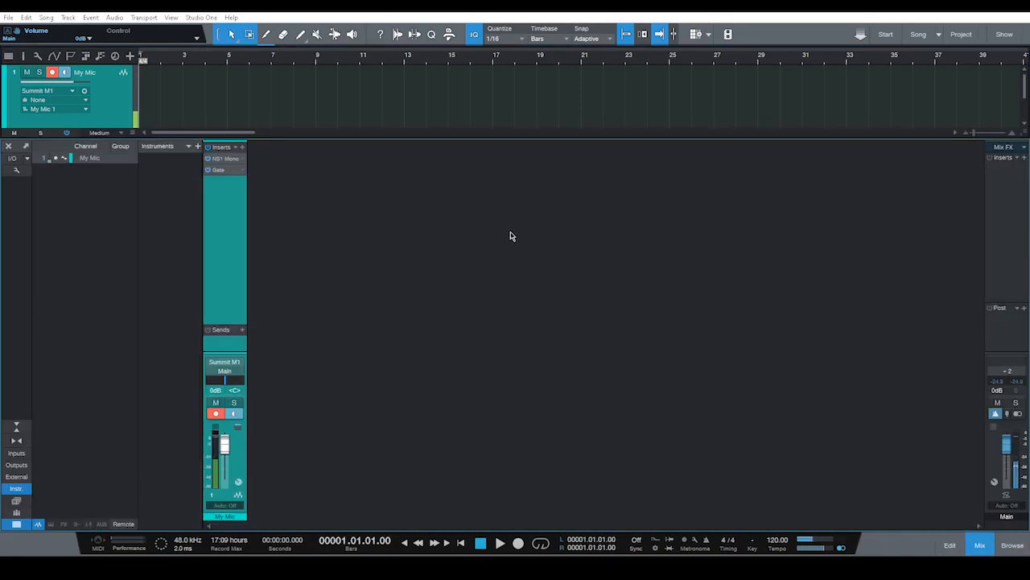
mouse_move(224, 444)
left_mouse_down()
mouse_move(226, 476)
mouse_move(224, 448)
left_mouse_up()
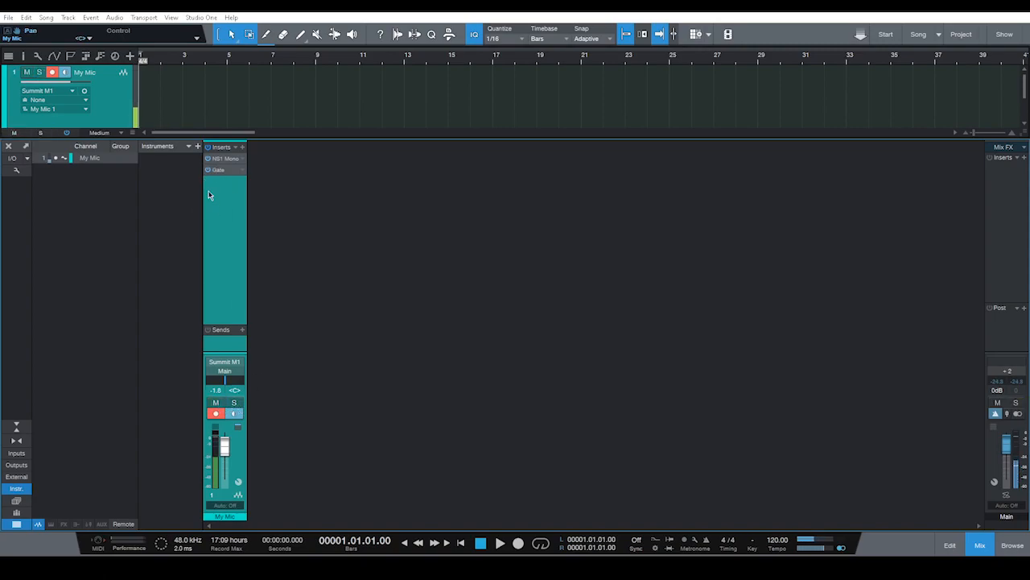
left_click_drag(235, 326, 229, 304)
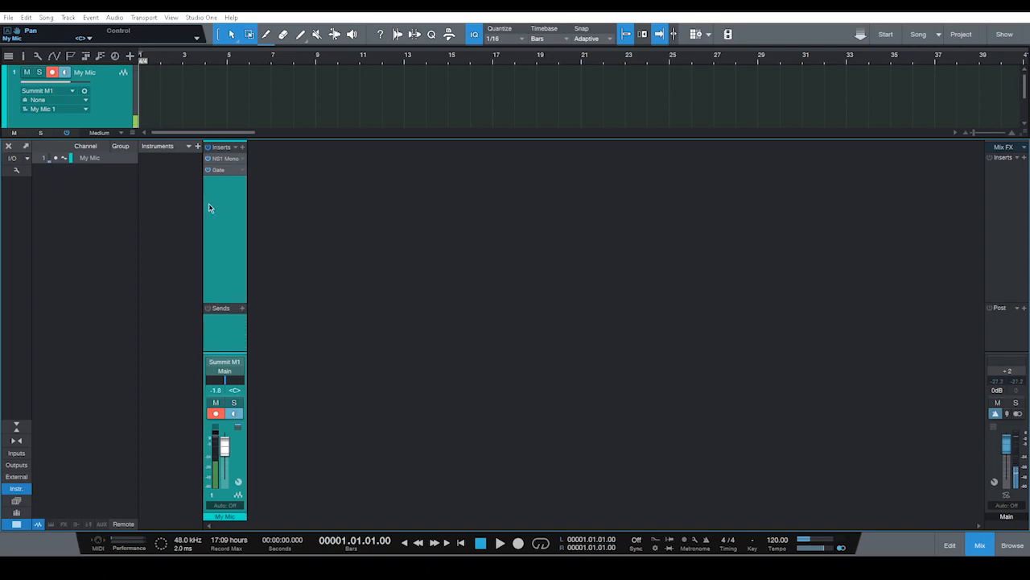
key("F3")
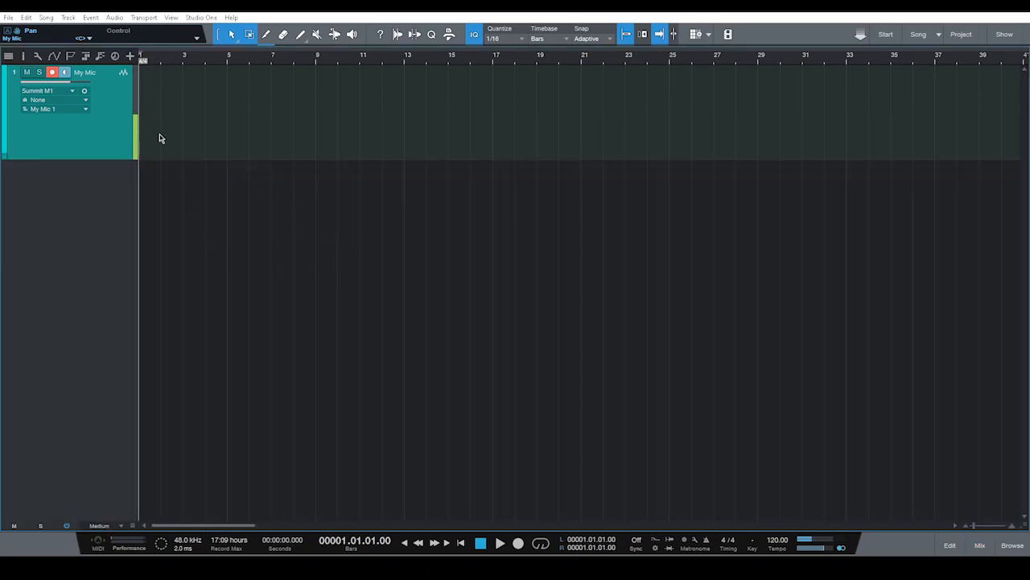
key("F3")
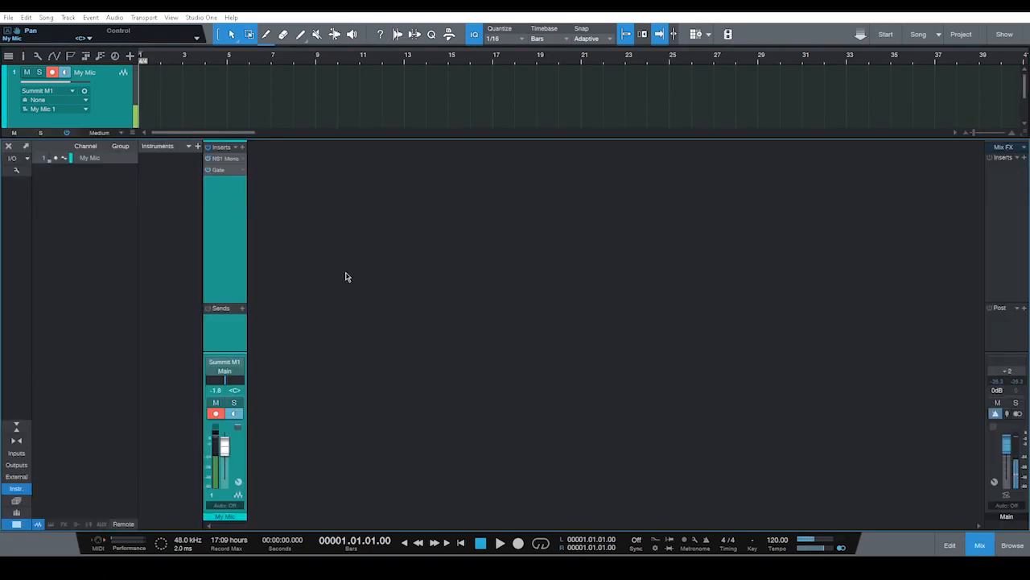
Set the NS1 Mono suppression on My Mic to about 45, close its window, and hide the mixer console.
left_click(225, 160)
left_click_drag(671, 334, 669, 308)
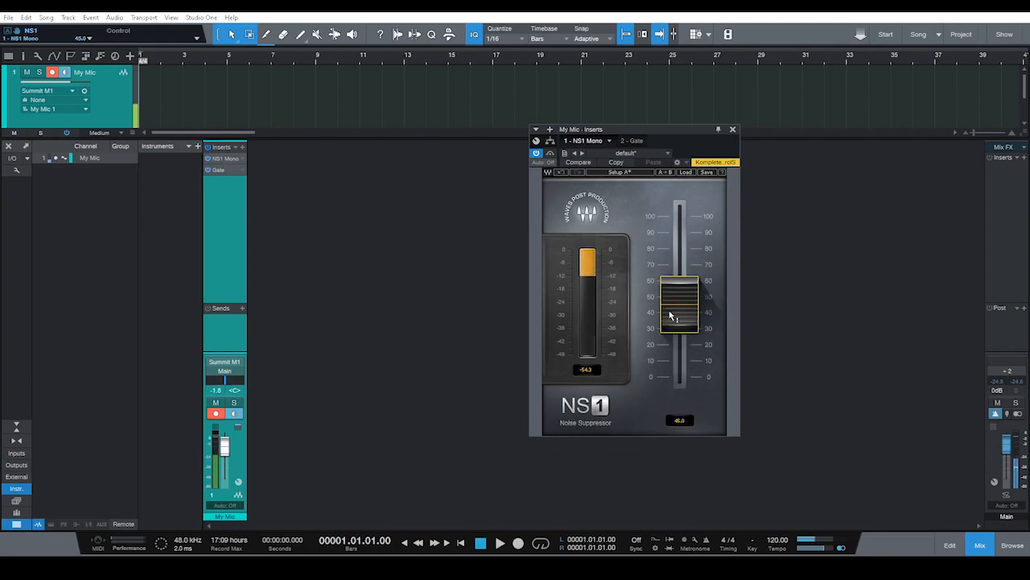
left_click(732, 128)
key("F3")
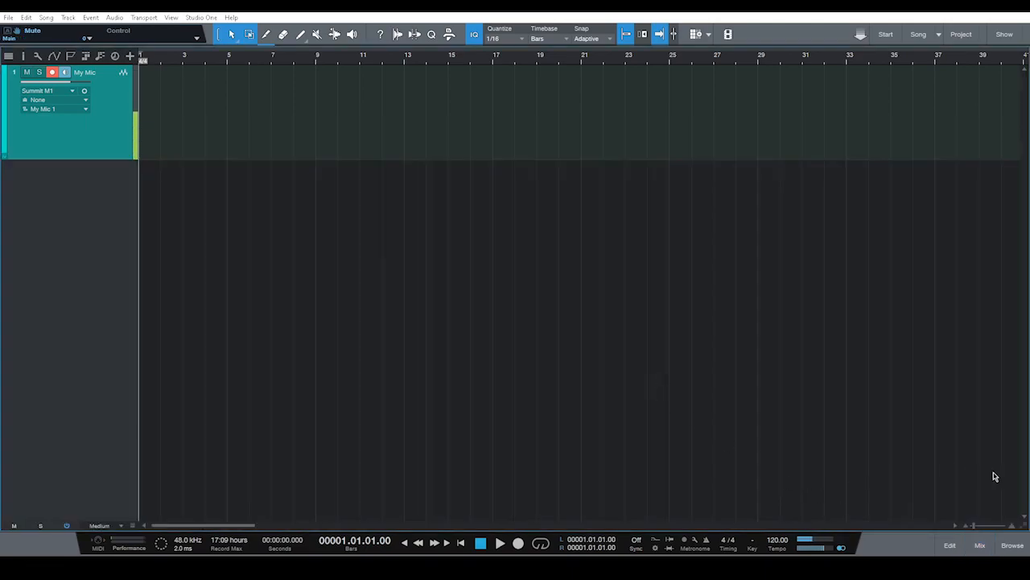
Show the audio editor for My Mic, switch to the mixer and back, and hide the editor again.
left_click(962, 545)
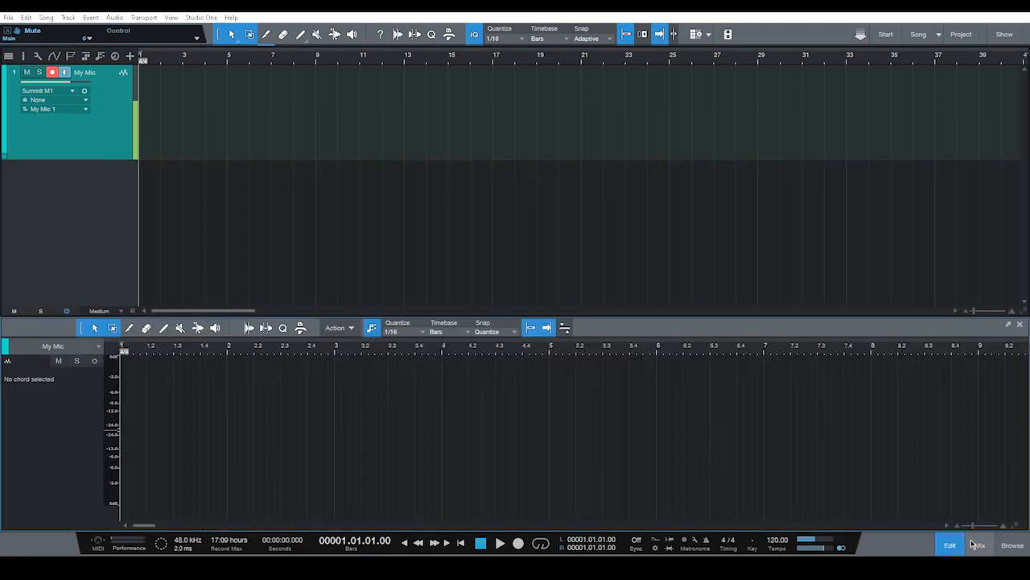
left_click(980, 545)
left_click(950, 545)
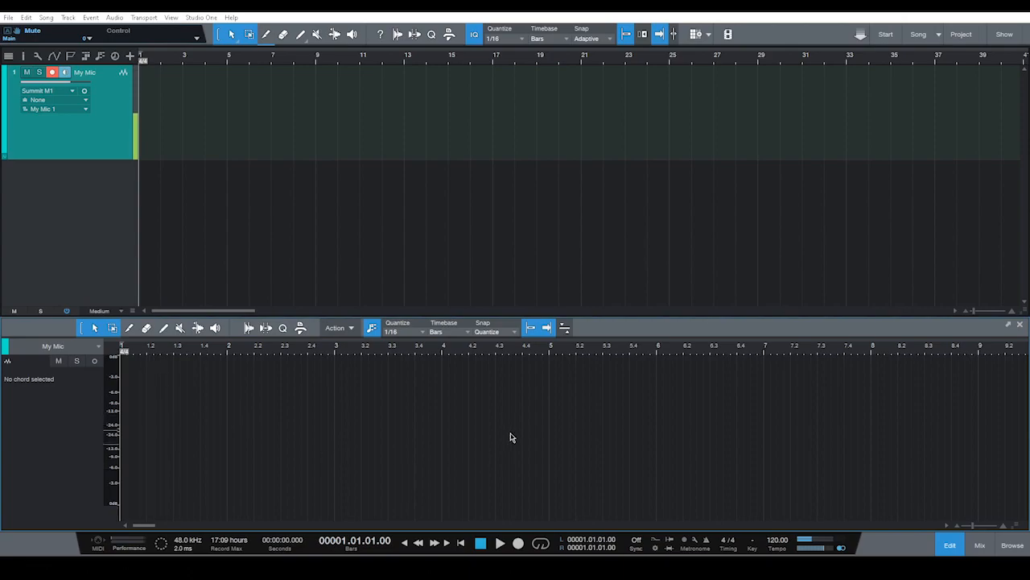
left_click(954, 549)
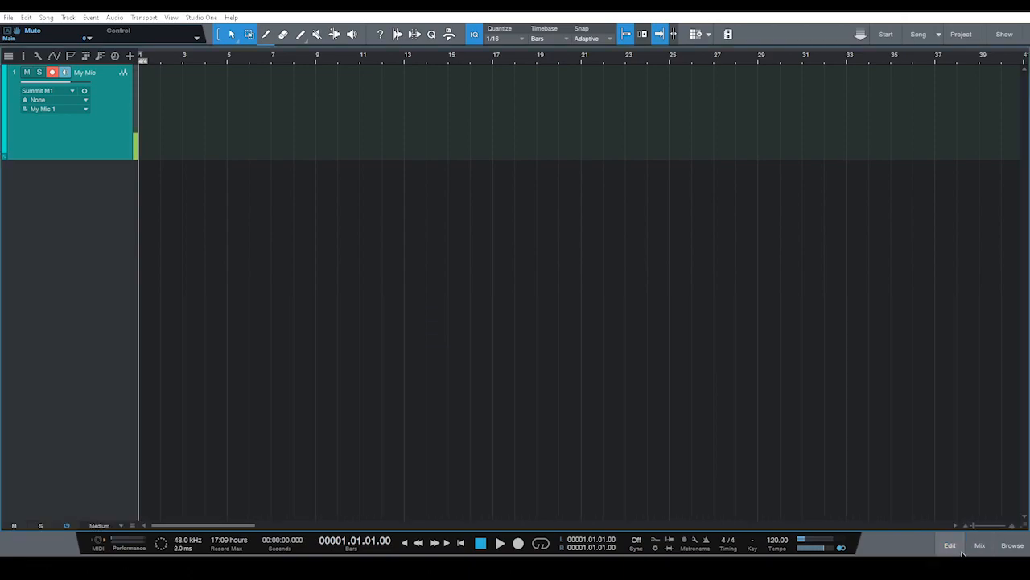
Show the browser and go through its Instruments, Effects, Loops, Files, Cloud, Shop and Pool categories.
left_click(1016, 546)
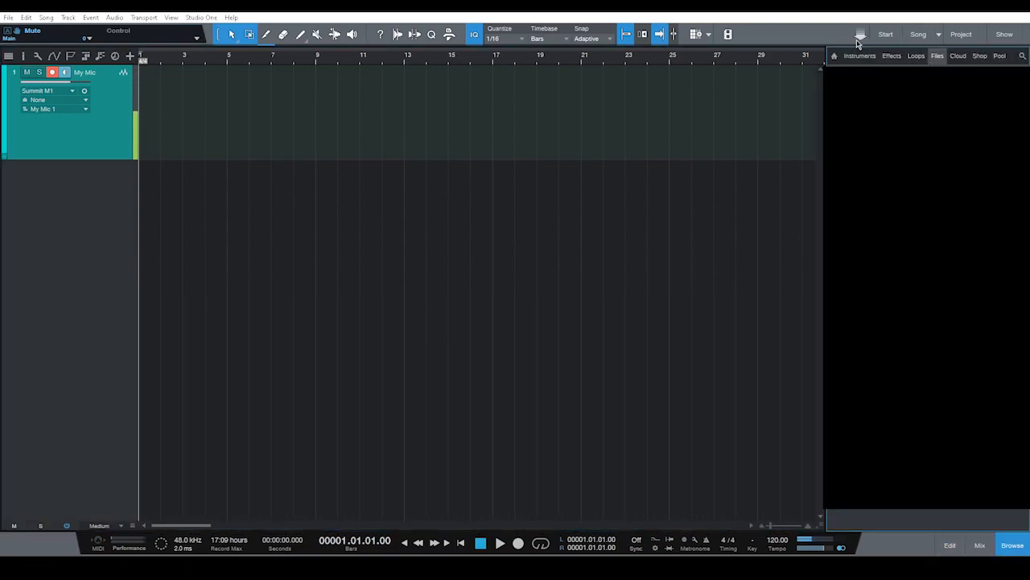
left_click(875, 58)
left_click(894, 58)
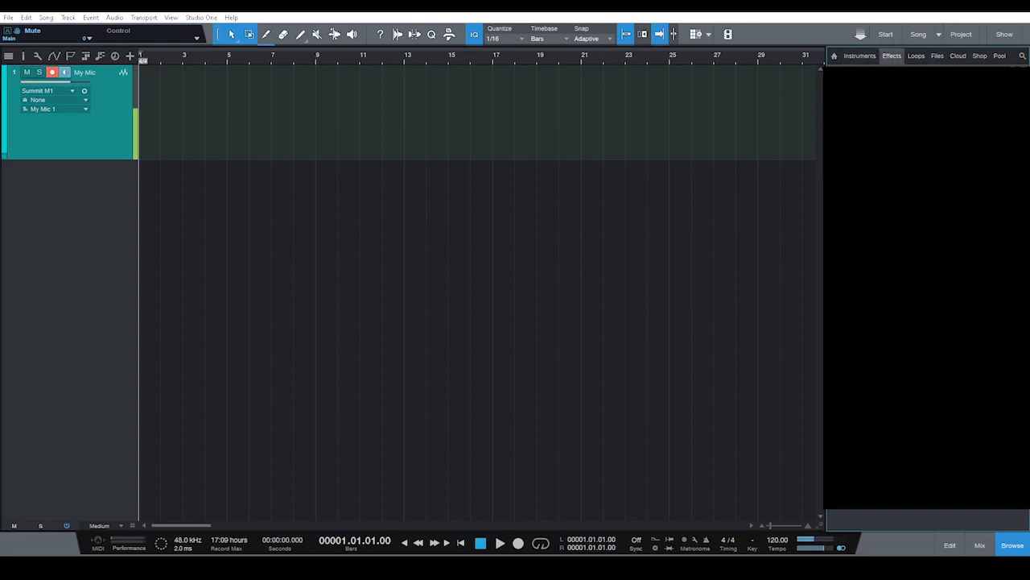
left_click(917, 58)
left_click(937, 58)
left_click(957, 58)
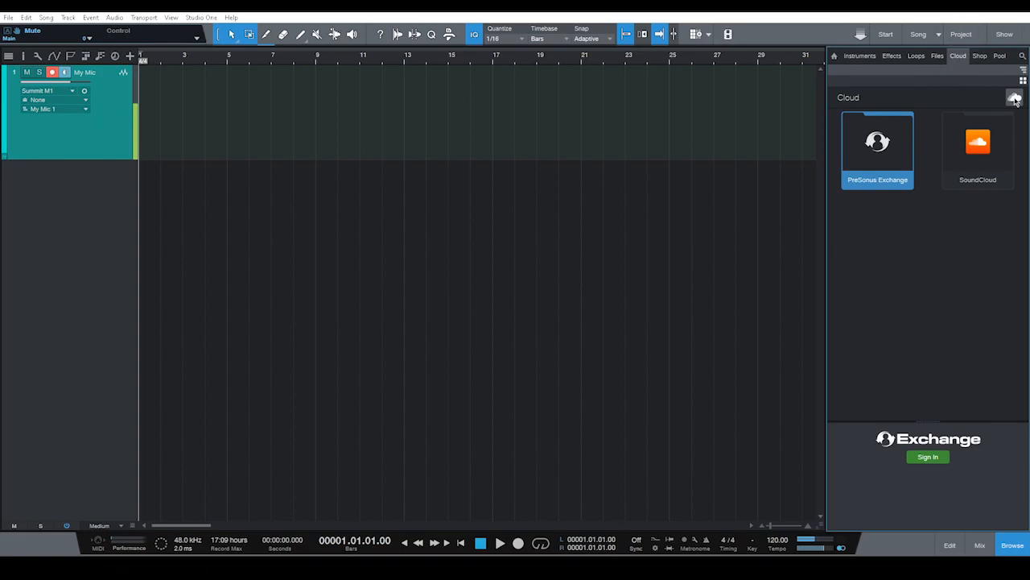
left_click(980, 56)
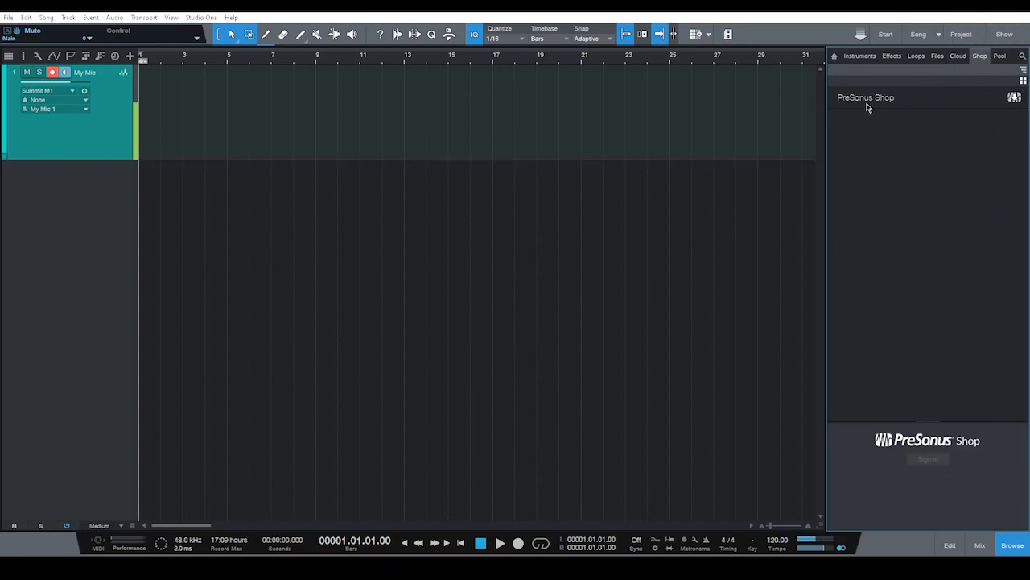
left_click(999, 56)
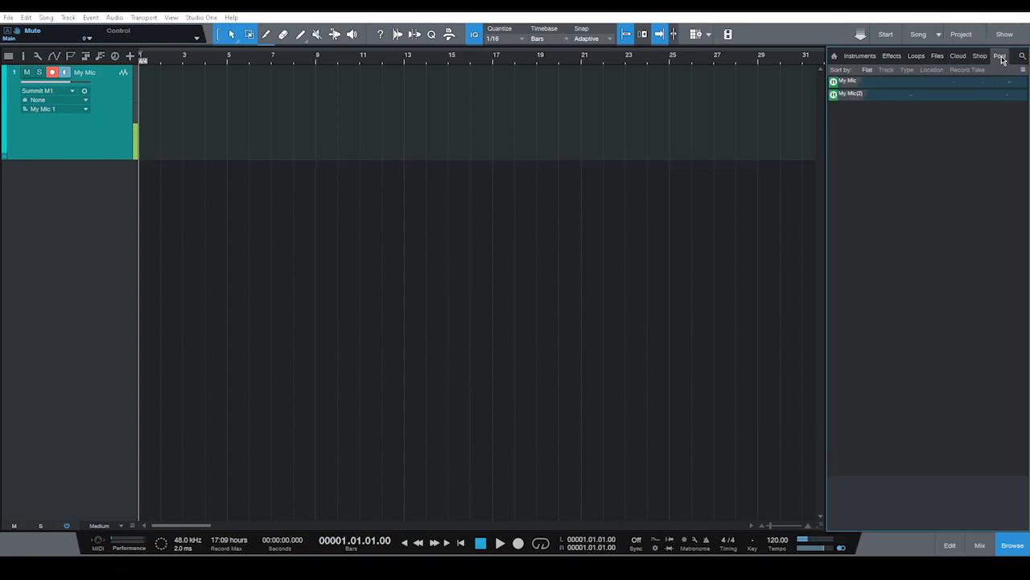
Place the My Mic recording from the audio pool at bar 1 of the My Mic track and start playback.
left_click_drag(856, 84, 179, 136)
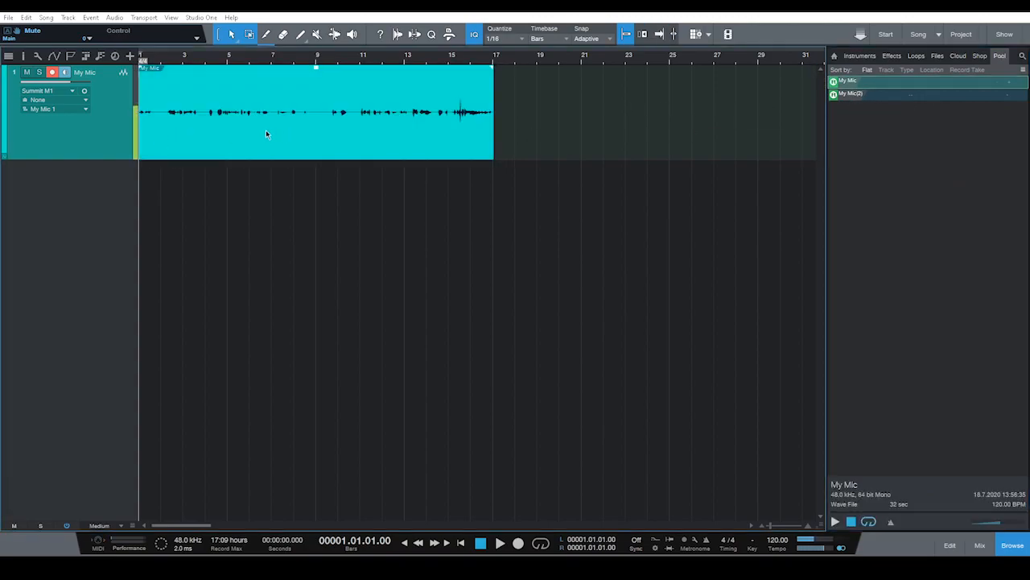
key("space")
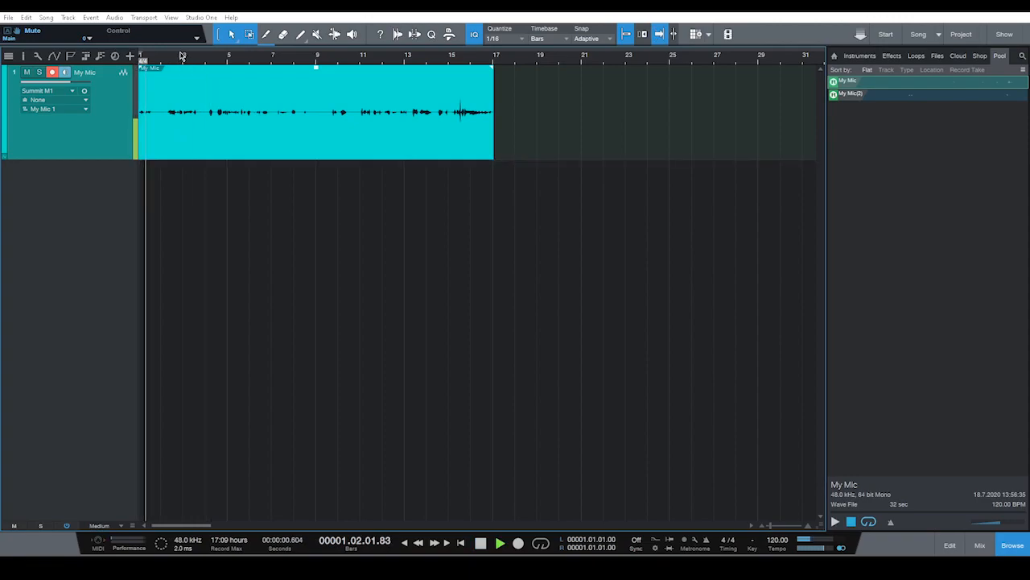
Jump playback to bar 6, stop it, and delete the My Mic clip from its track.
left_click(251, 58)
key("space")
key("Delete")
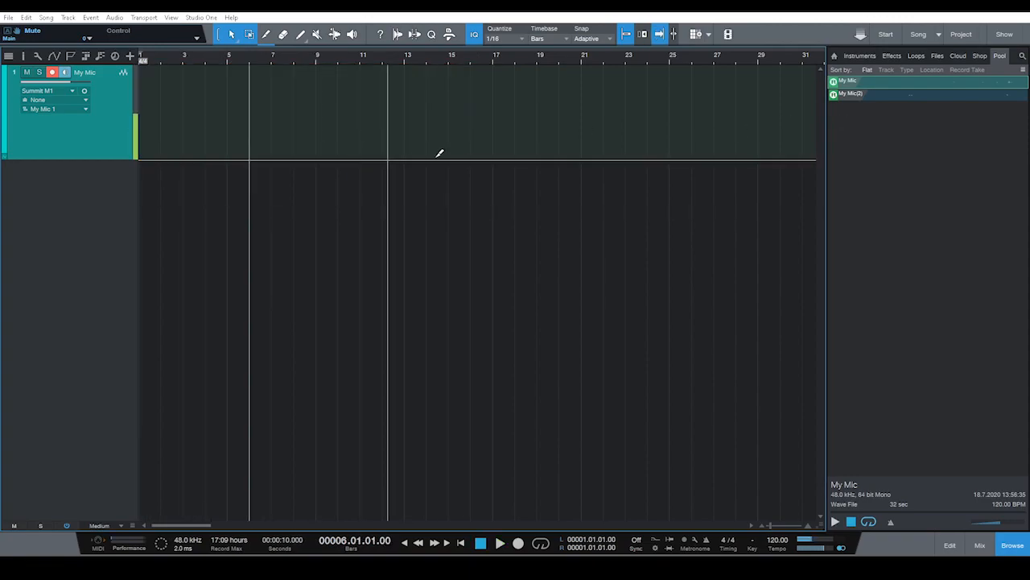
Remove the two unused My Mic recordings from the pool and delete their files permanently.
left_click(868, 95)
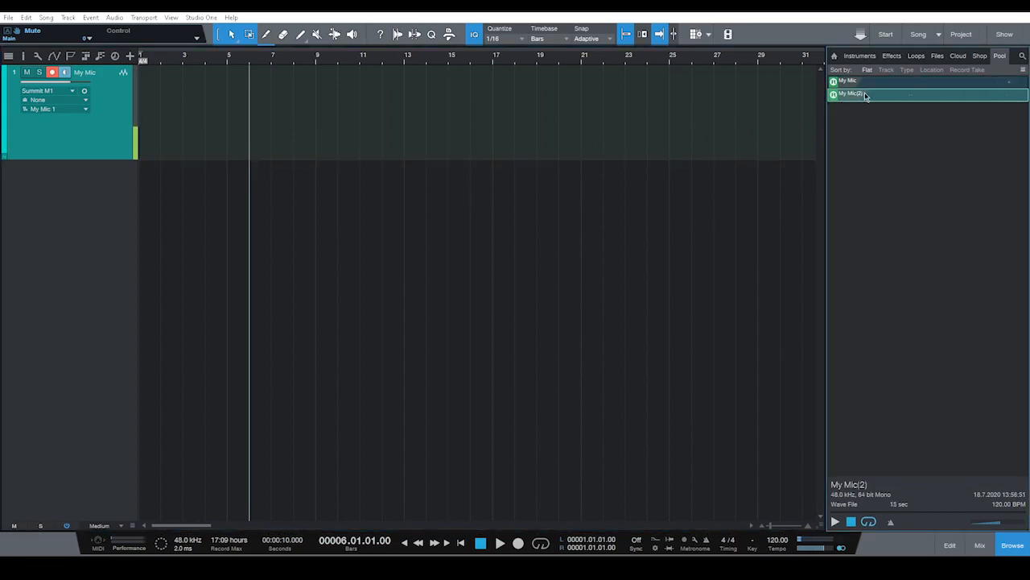
left_click_drag(854, 181, 900, 90)
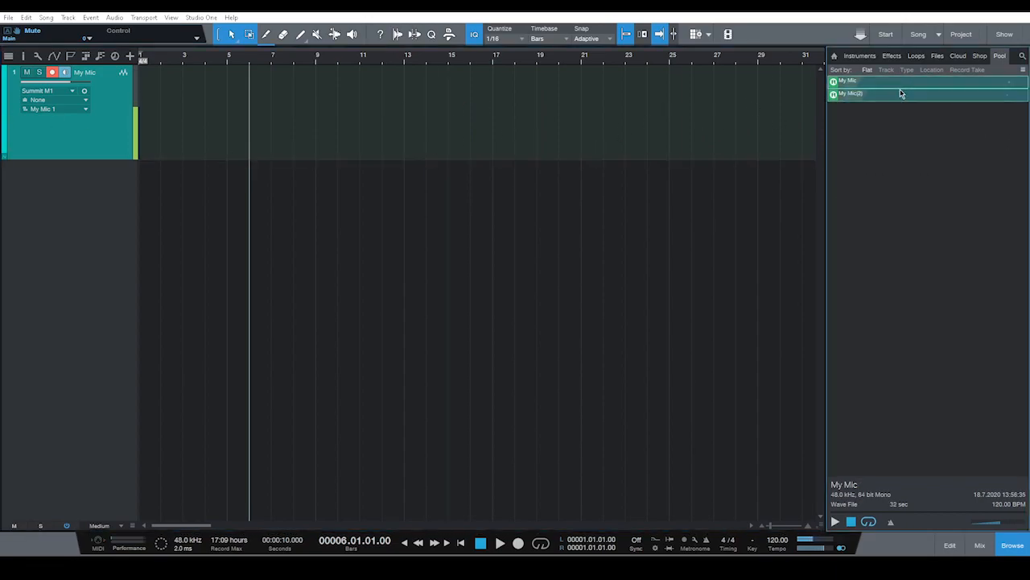
right_click(894, 89)
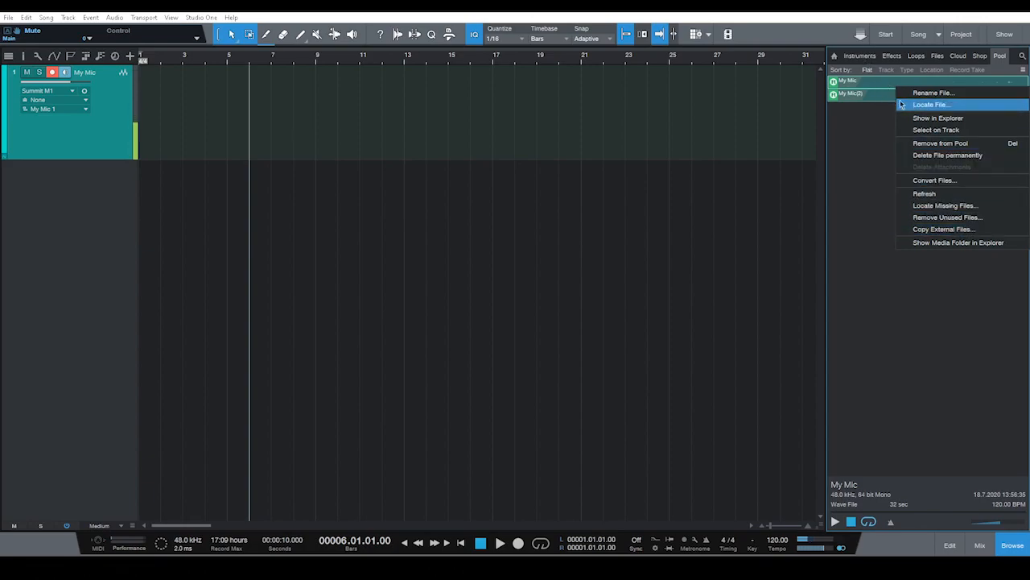
left_click(962, 219)
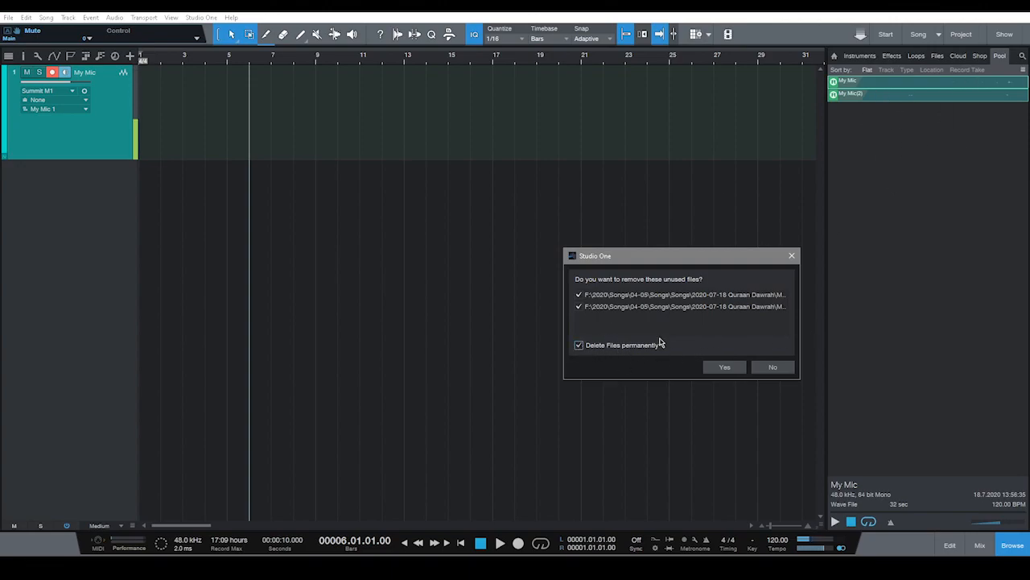
left_click(715, 369)
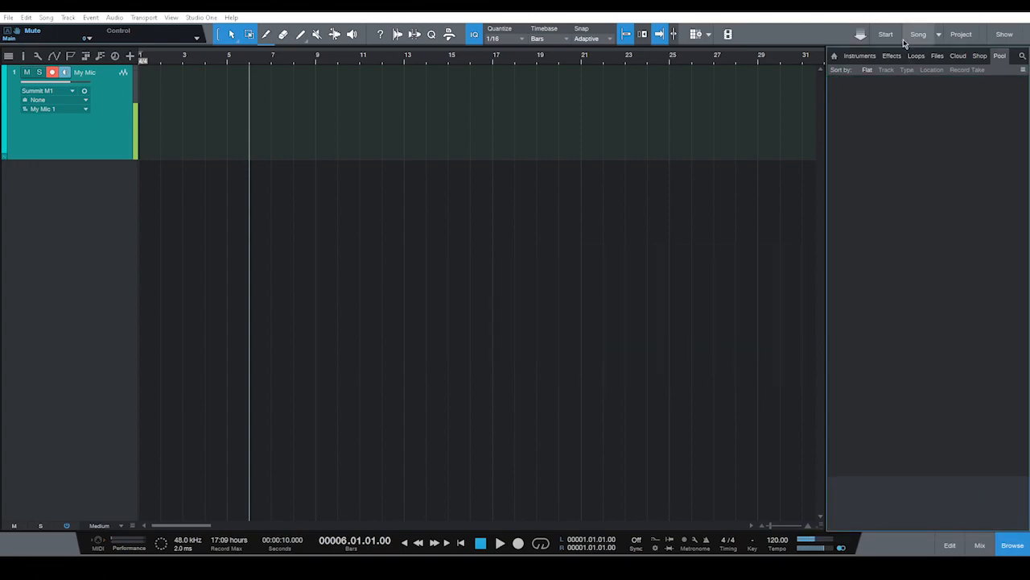
Import the voice recording from the file browser onto a new track at bar 1, and hide the browser.
left_click(936, 58)
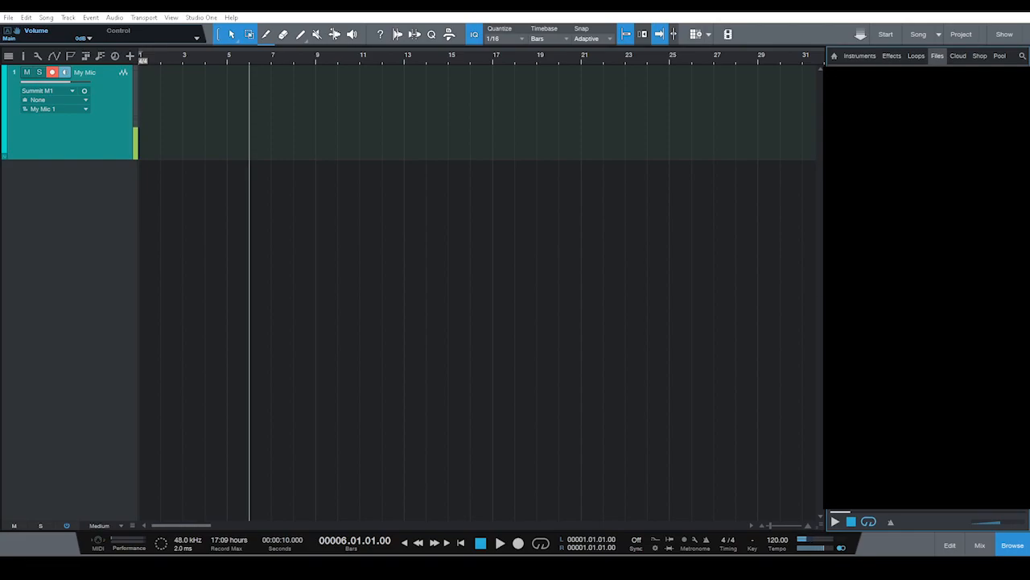
left_click_drag(818, 322, 147, 251)
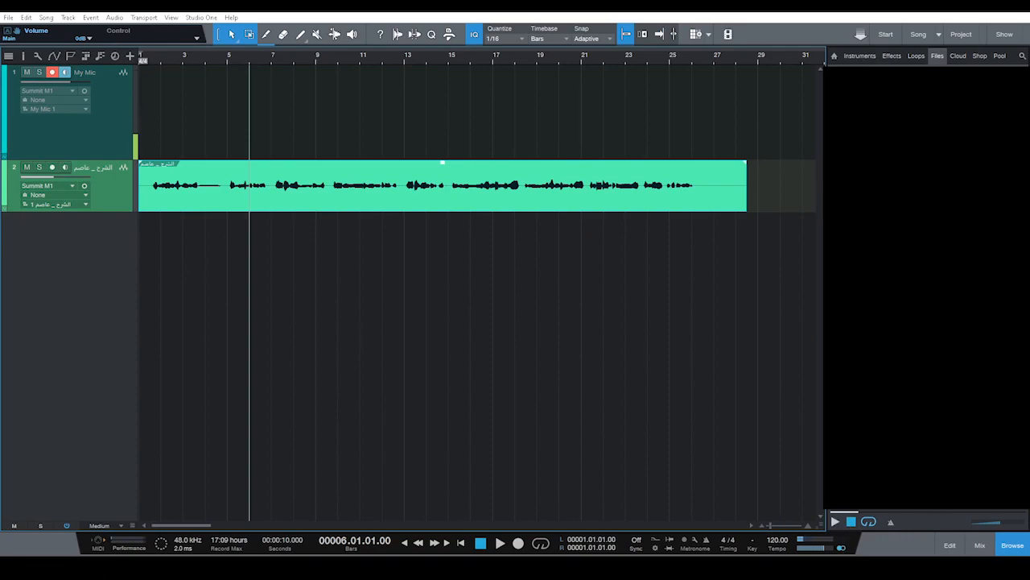
left_click(1013, 548)
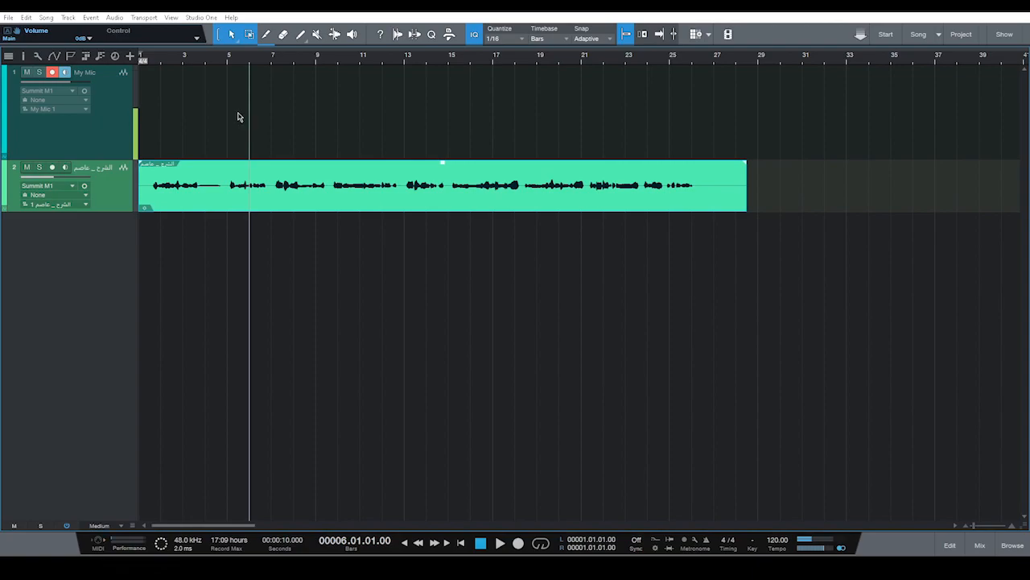
Zoom in on the imported voice recording and play it from the start.
left_click(161, 61)
key("e")
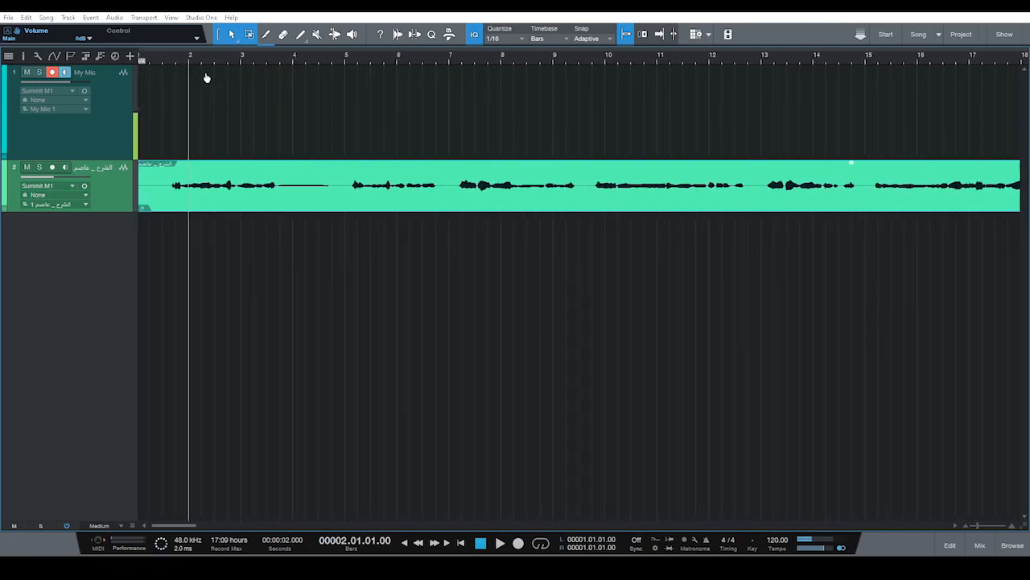
key("w")
key("space")
key("f")
Try different volume levels on the imported recording's track during playback, and stop playback.
left_click(64, 184)
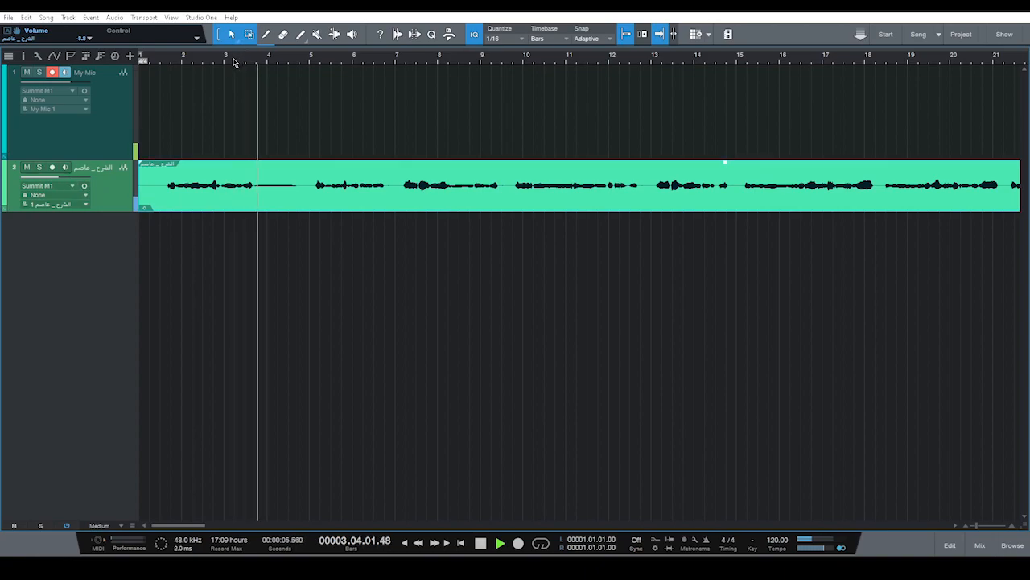
key("shift+f")
key("f")
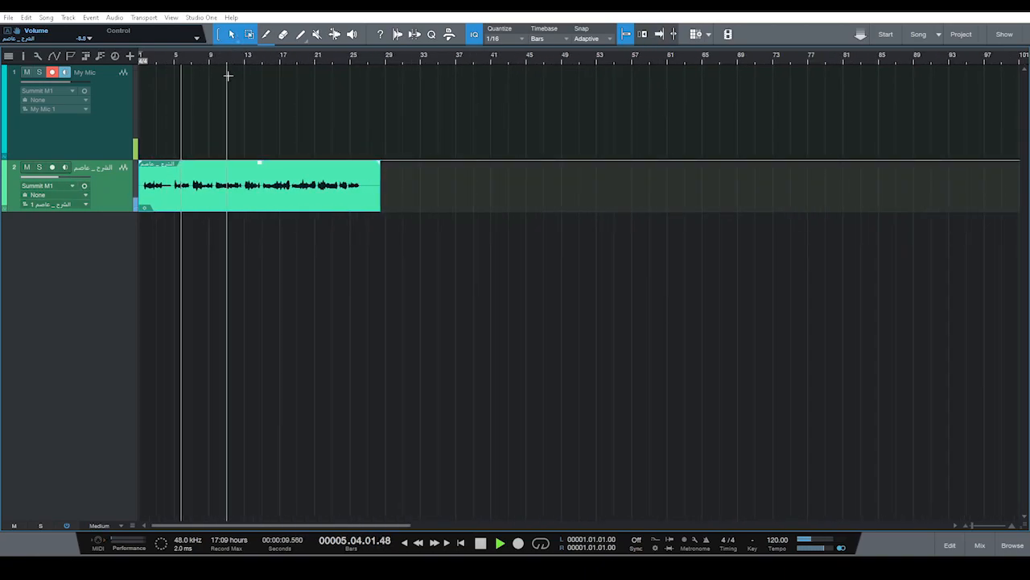
left_click_drag(54, 178, 60, 174)
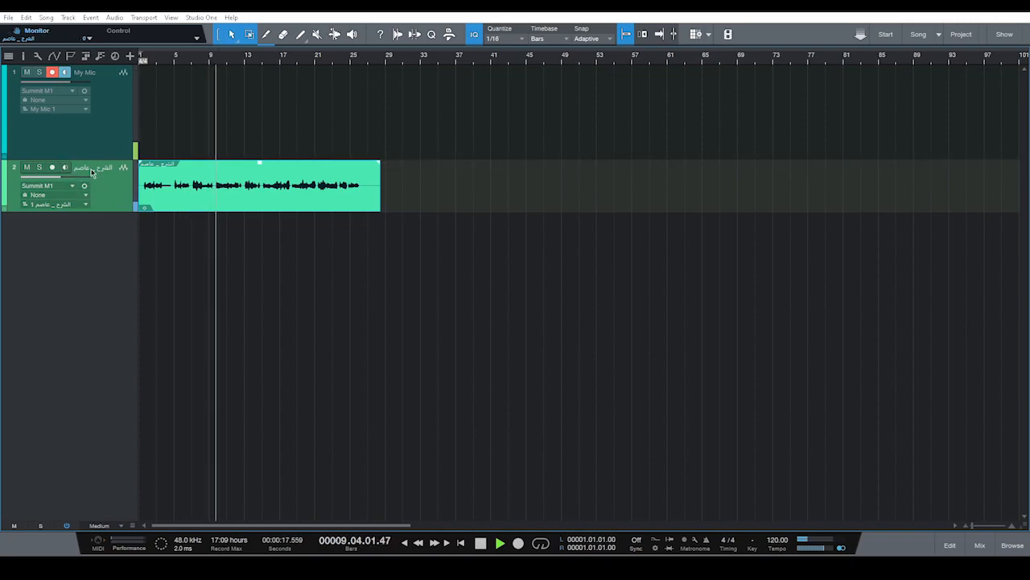
left_click_drag(50, 179, 112, 187)
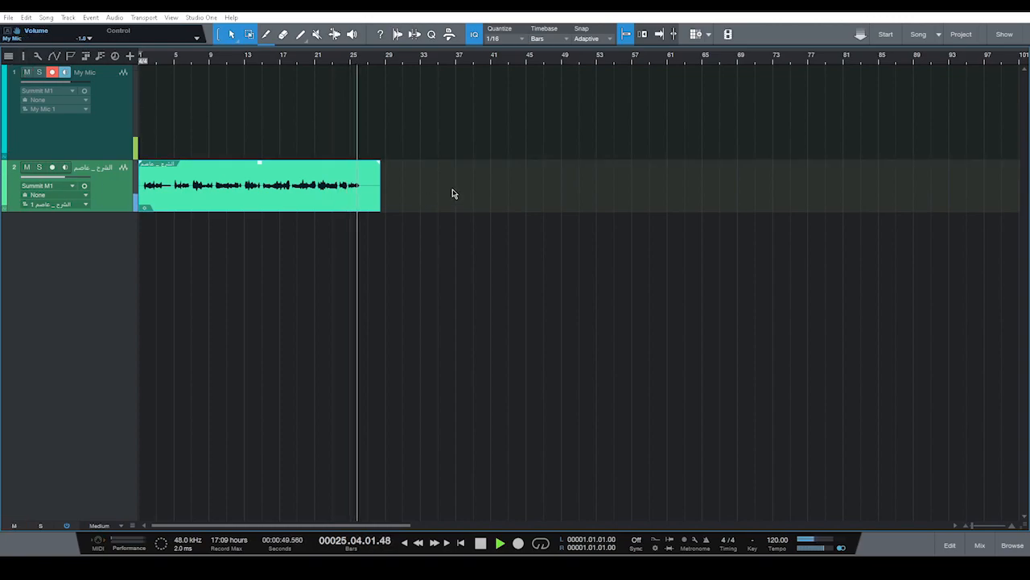
key("space")
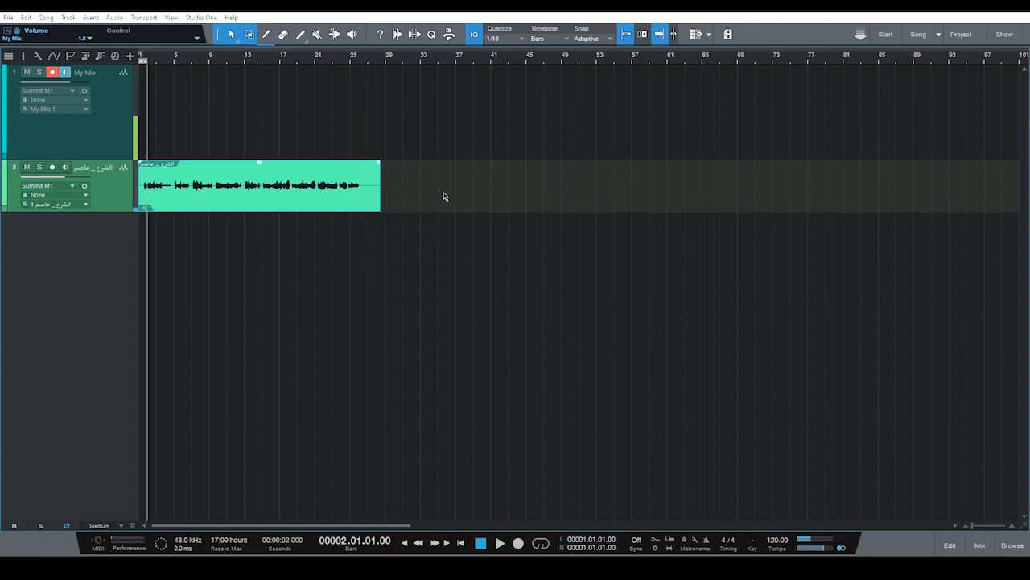
Raise the imported recording's track volume to +5.8 dB and check it with short playbacks from the start.
key("e")
key("e")
key("e")
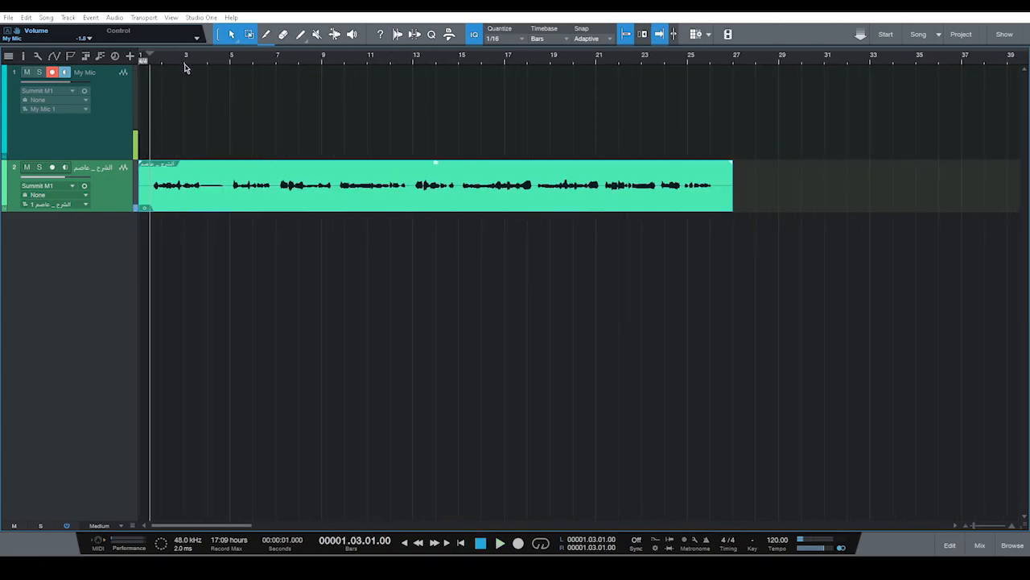
left_click_drag(67, 177, 87, 177)
key("comma")
key("space")
key("space")
key("space")
key("space")
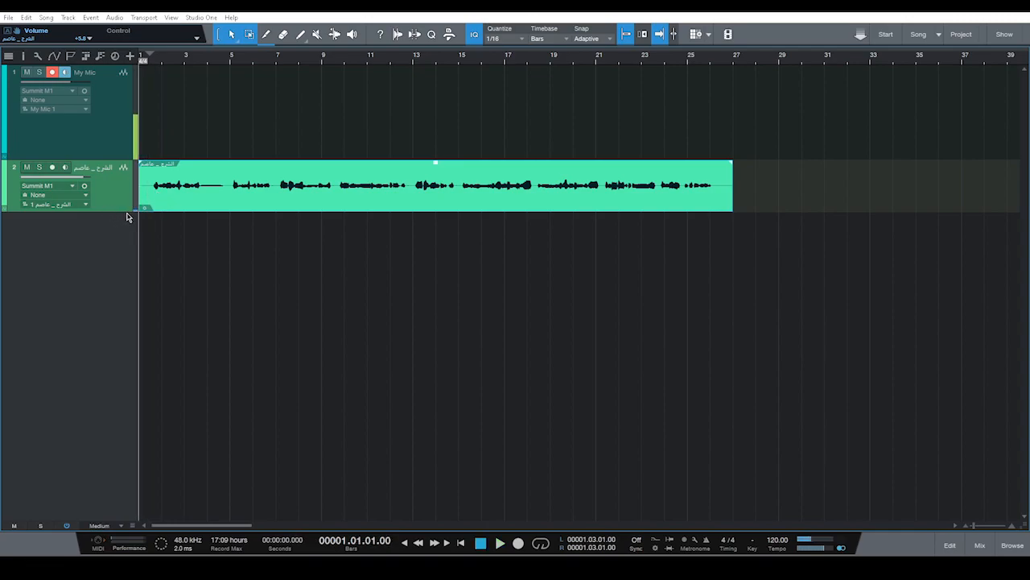
Make the imported recording's track taller and select the My Mic track.
left_click_drag(127, 212, 127, 241)
left_click(112, 125)
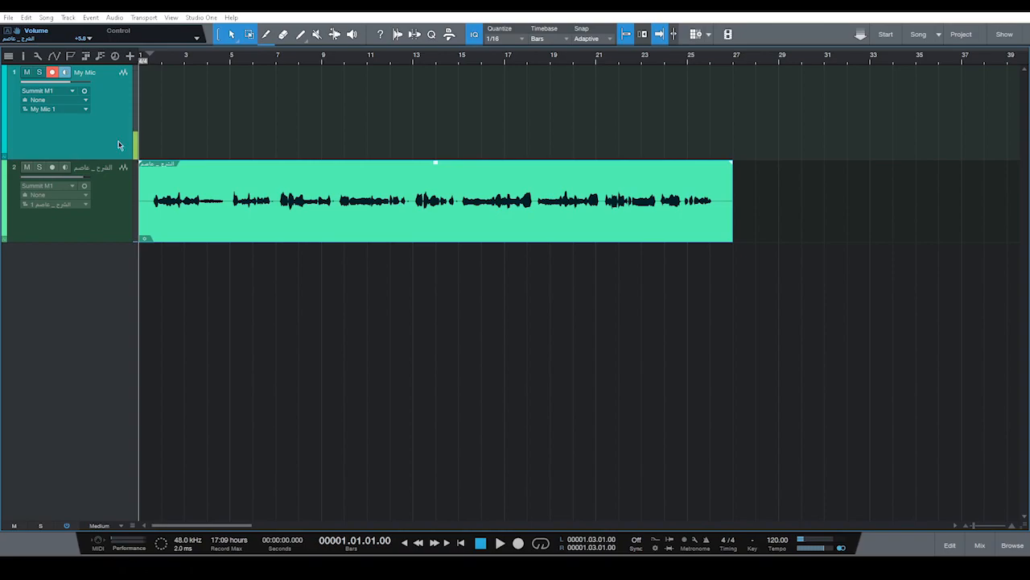
left_click(122, 227)
left_click(113, 137)
Copy the NS1 Mono and Gate inserts from My Mic to the imported recording's mixer channel, and close the plug-in window.
key("F3")
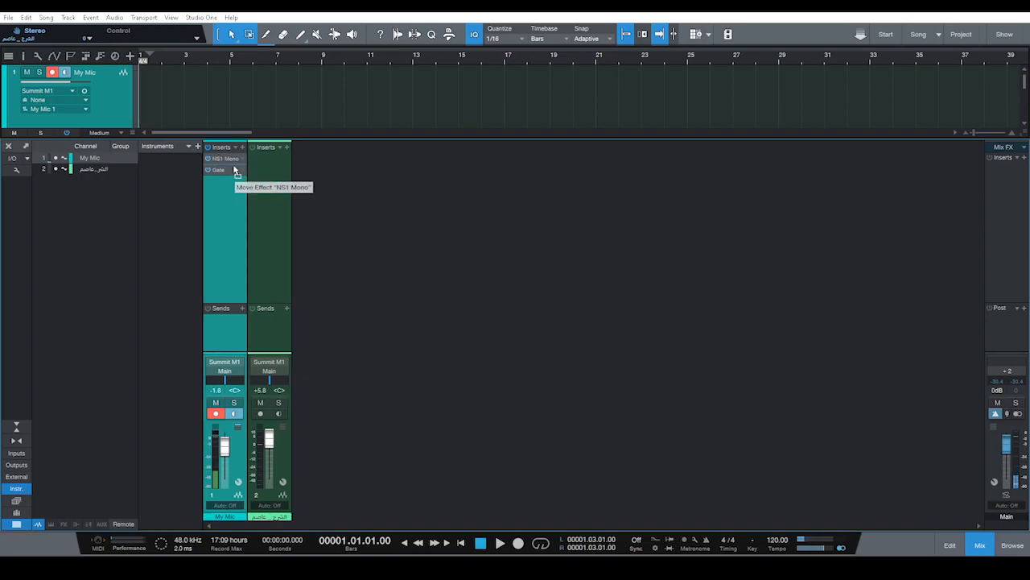
mouse_move(248, 157)
left_mouse_down()
mouse_move(273, 164)
mouse_move(264, 165)
left_mouse_up()
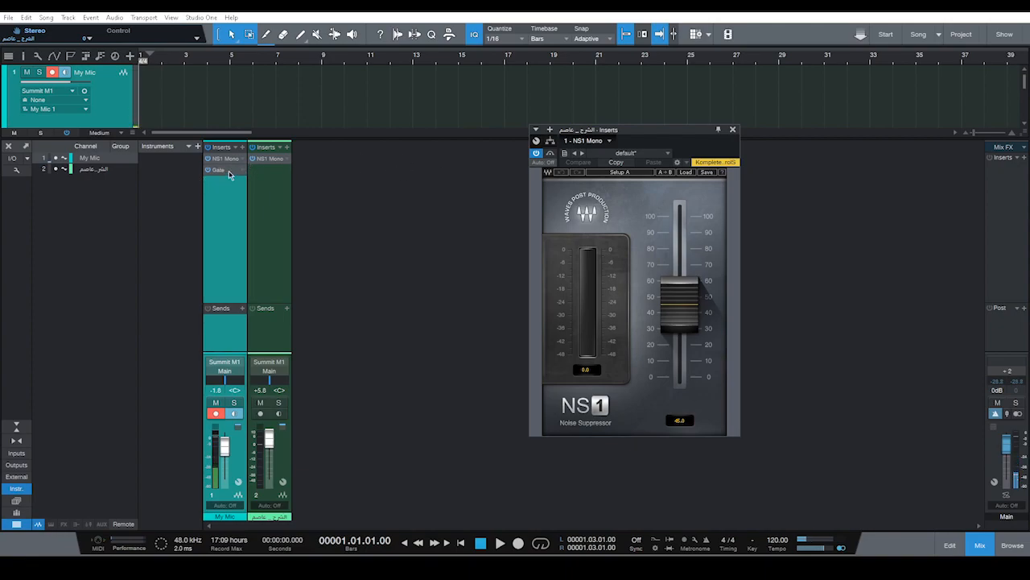
left_click_drag(231, 174, 268, 194)
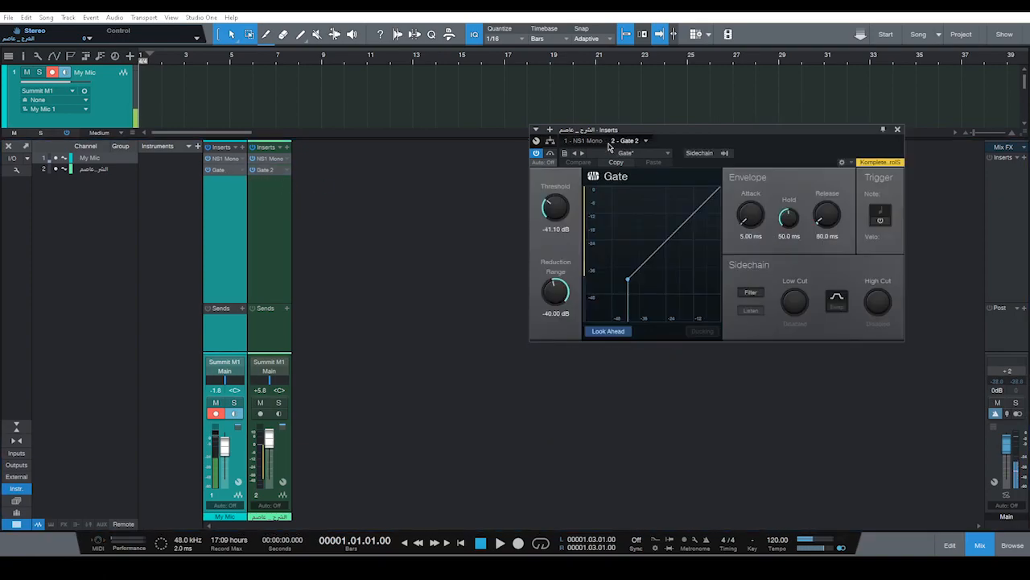
left_click(899, 130)
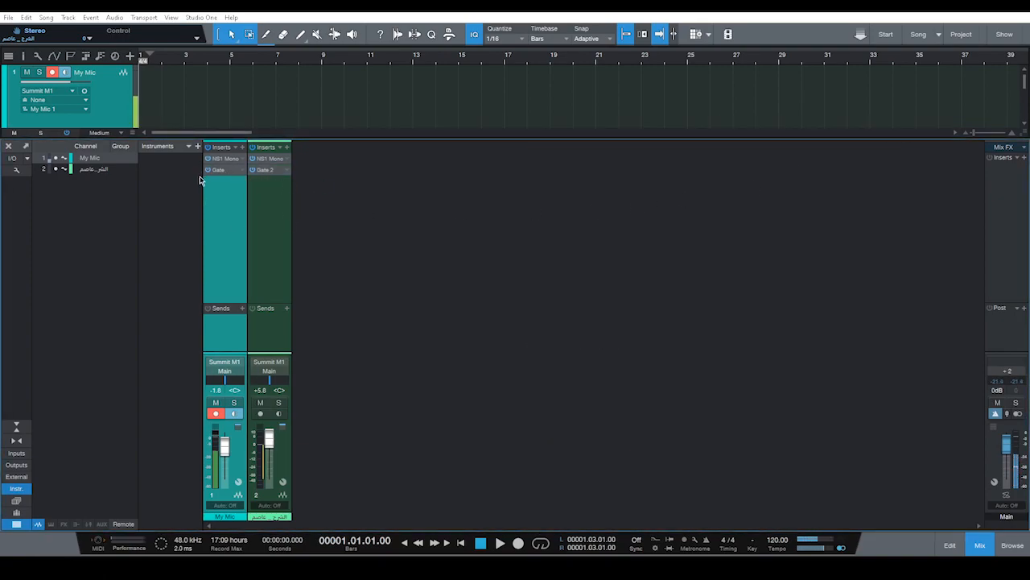
Search the effects browser for ns1, add another NS1 Mono to the imported recording's channel, and close its window.
left_click(1013, 545)
left_click(894, 57)
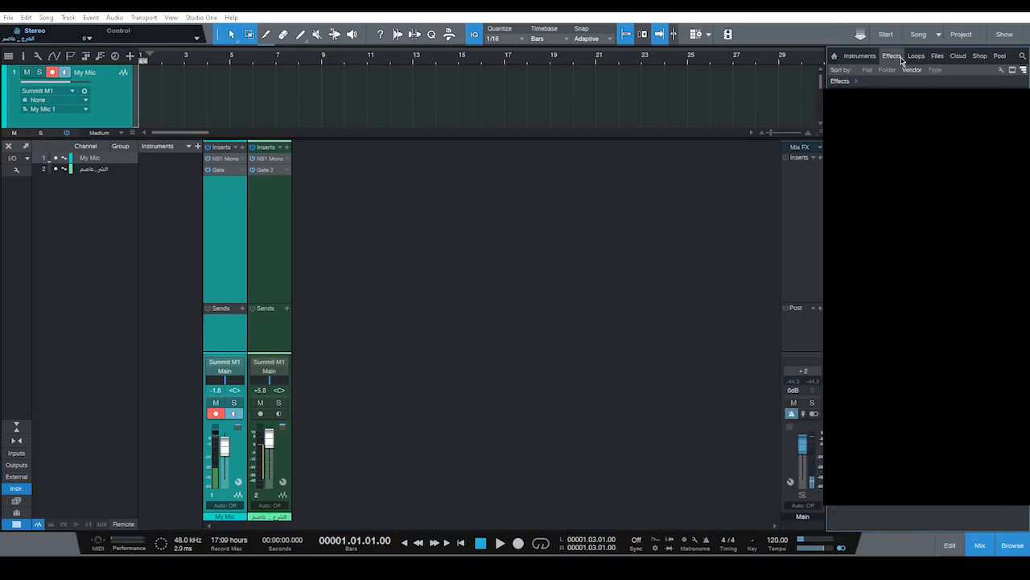
left_click(1024, 57)
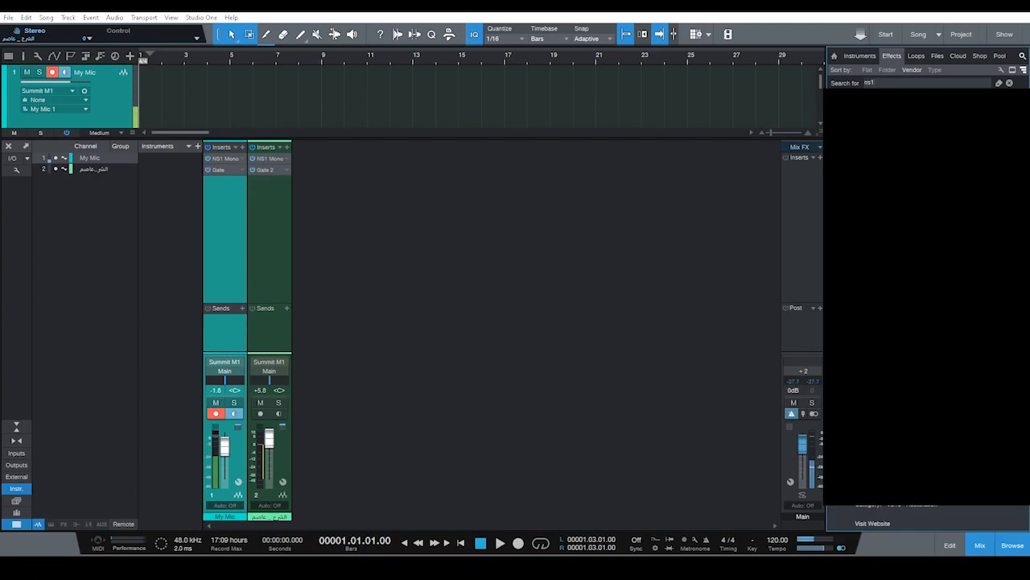
left_click_drag(870, 95, 262, 197)
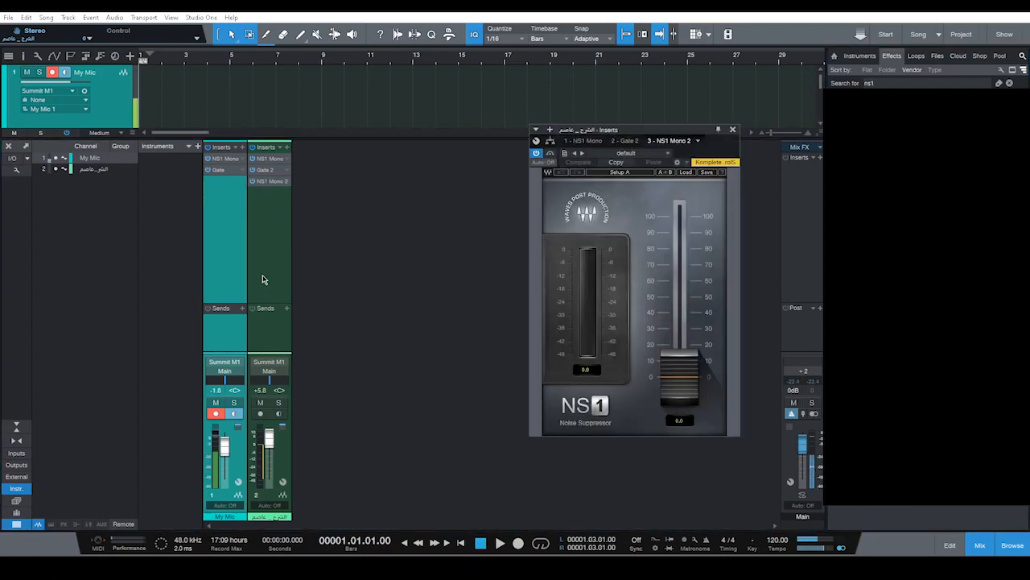
left_click(732, 130)
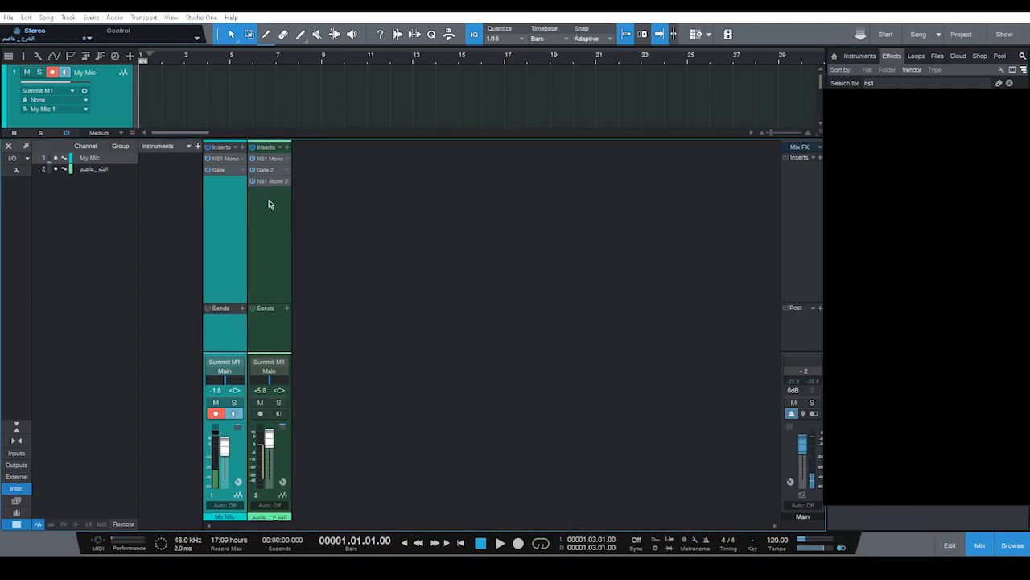
Remove the extra NS1 Mono 2 insert from the imported recording's channel, and hide the mixer and browser.
right_click(283, 184)
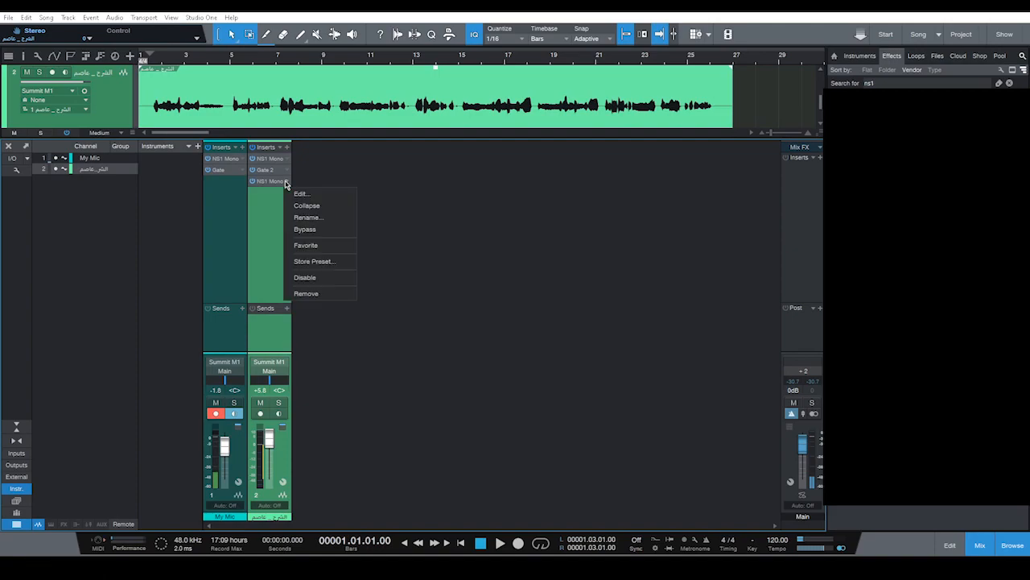
left_click(310, 297)
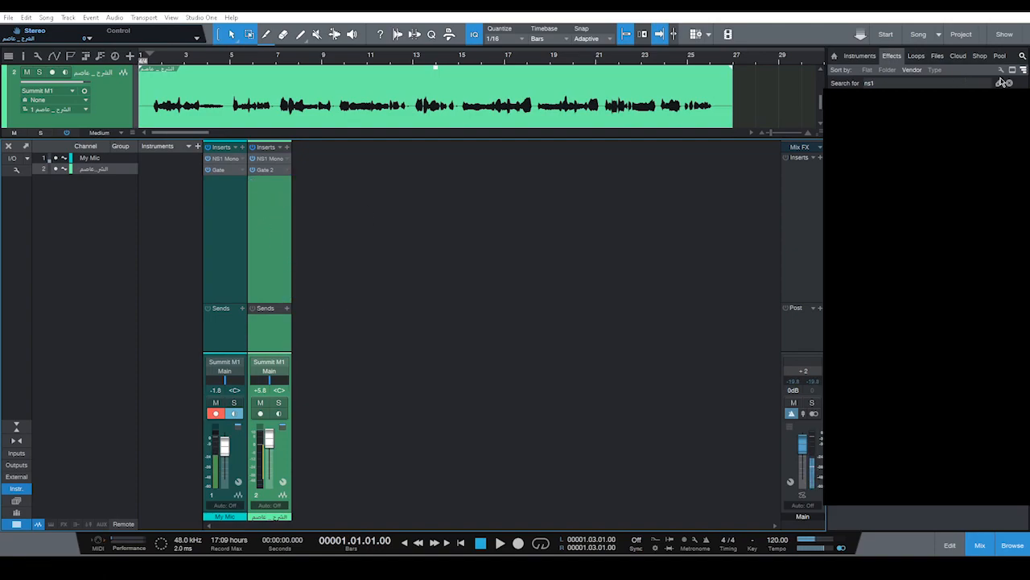
left_click(983, 545)
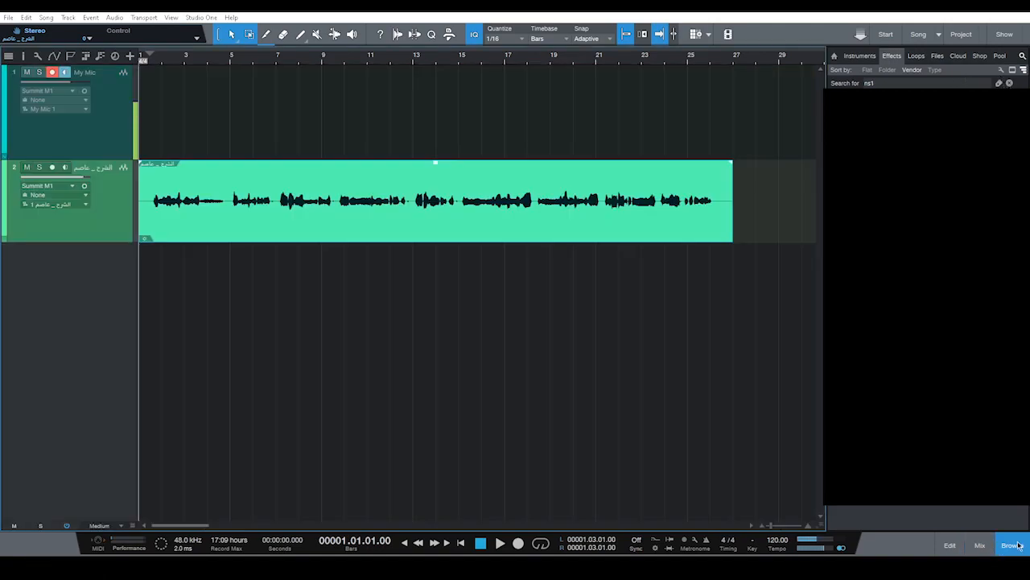
left_click(1013, 545)
Play the imported recording with its inserts active and review the Gate 2 and NS1 Mono settings in the mixer.
key("space")
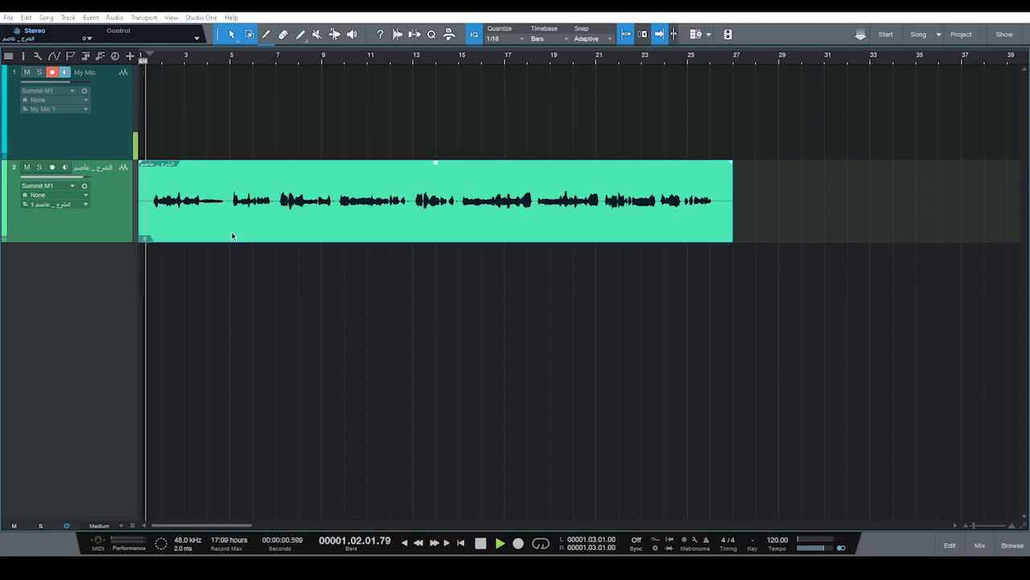
key("space")
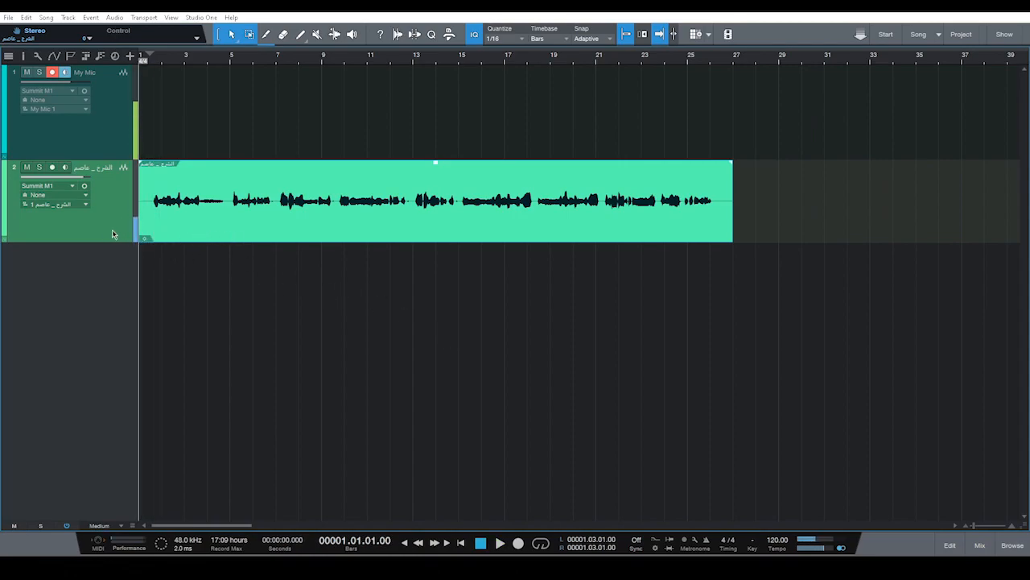
key("F3")
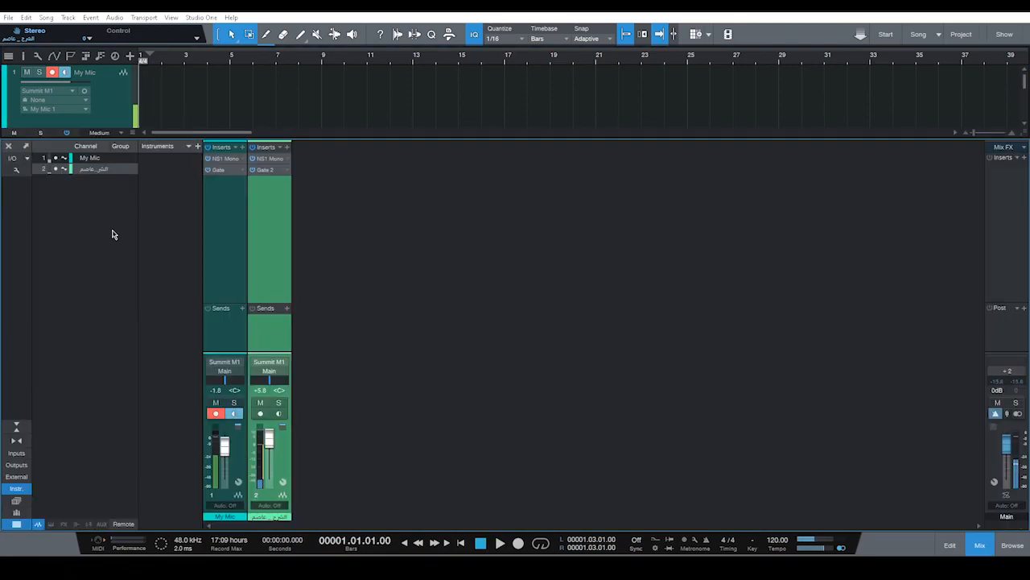
double_click(266, 170)
key("space")
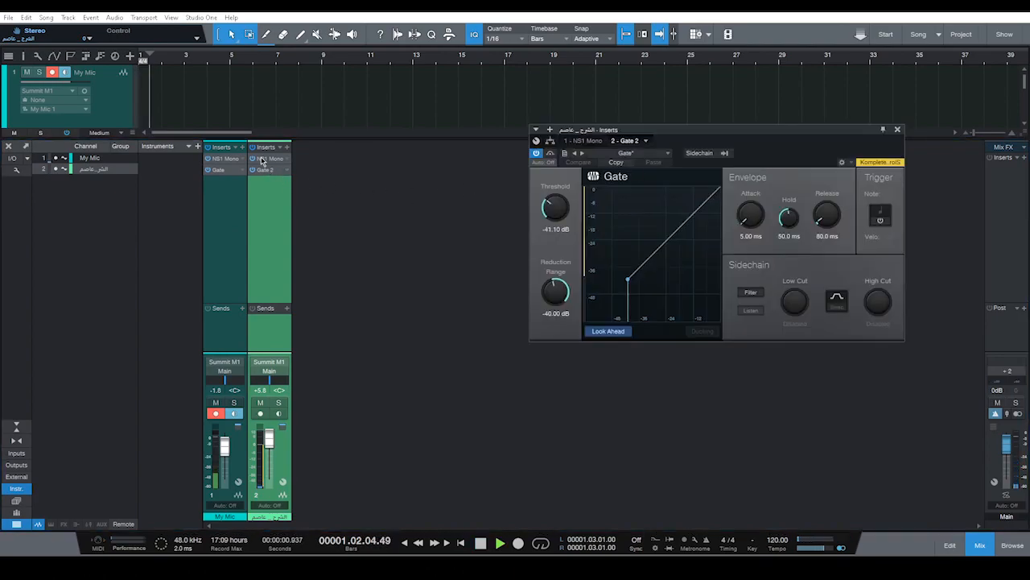
double_click(262, 158)
key("space")
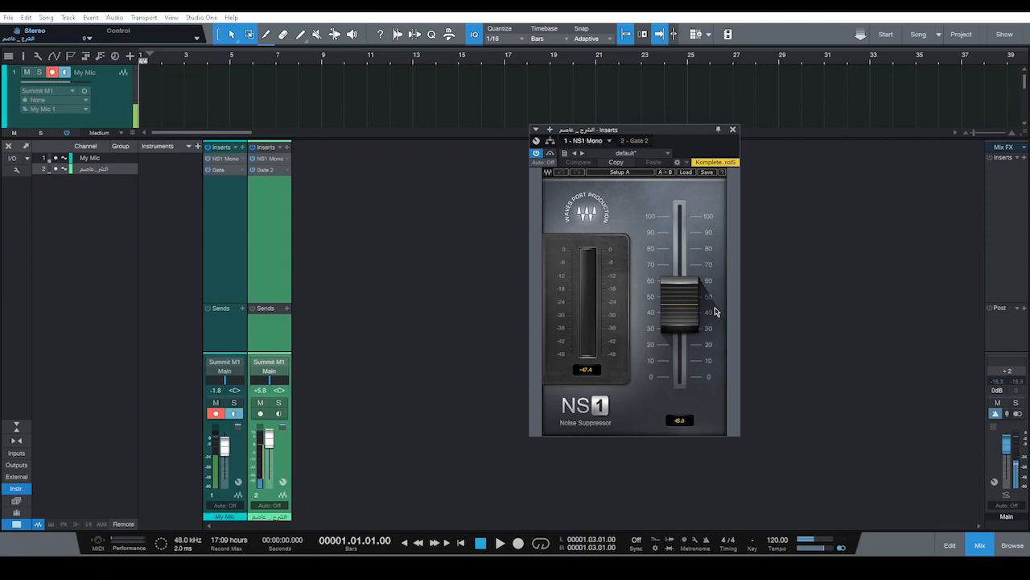
left_click(262, 162)
left_click(261, 172)
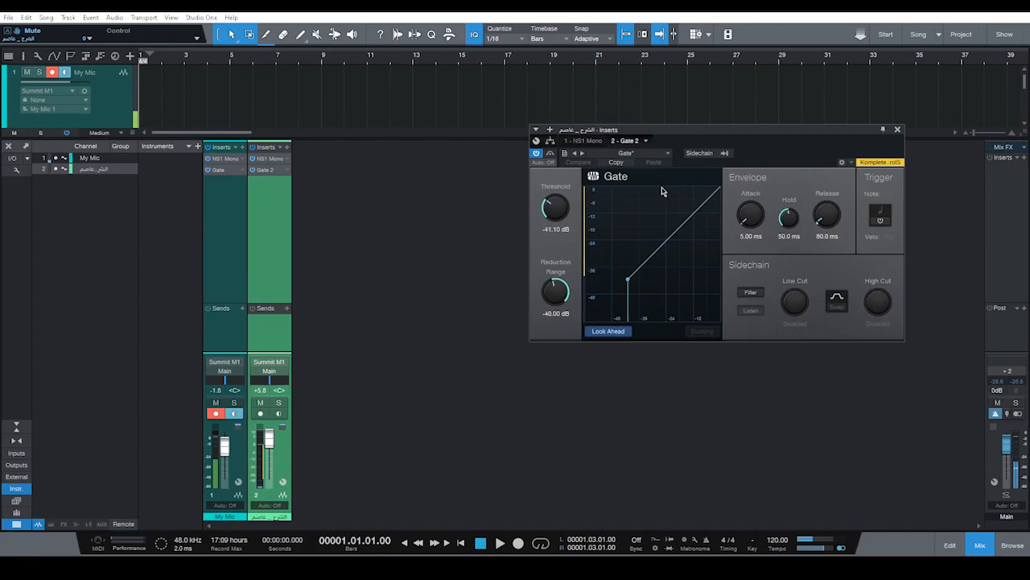
Reset the imported recording's channel volume to 0 dB during playback, close the Gate 2 window and hide the mixer.
key("space")
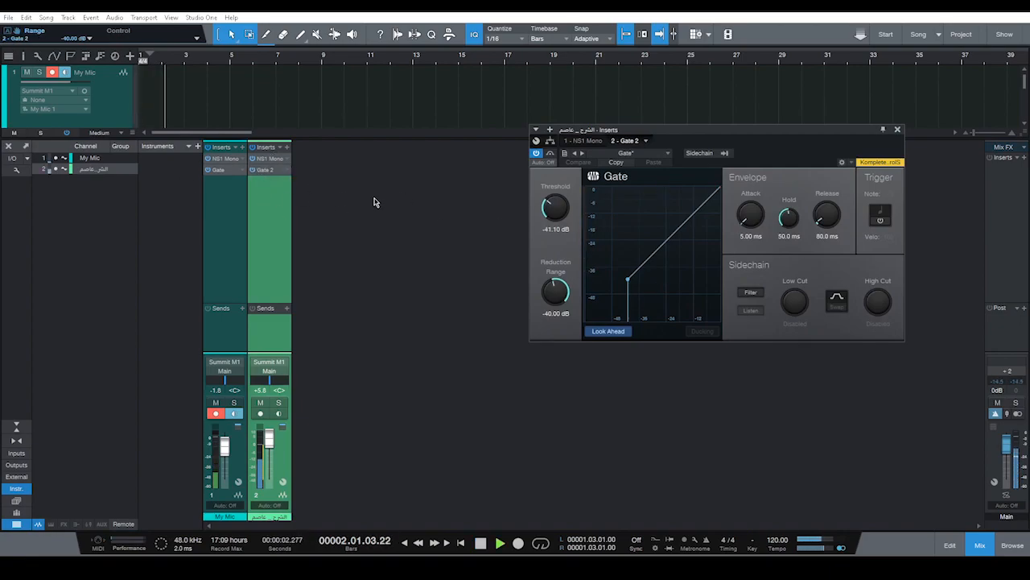
scroll(264, 448, "down", 6)
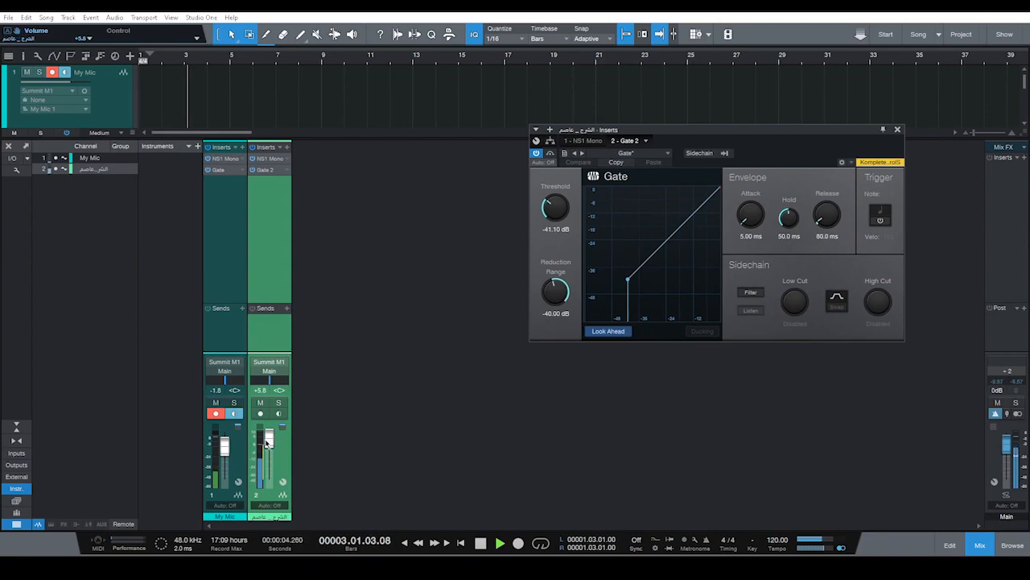
left_click(269, 448, "alt")
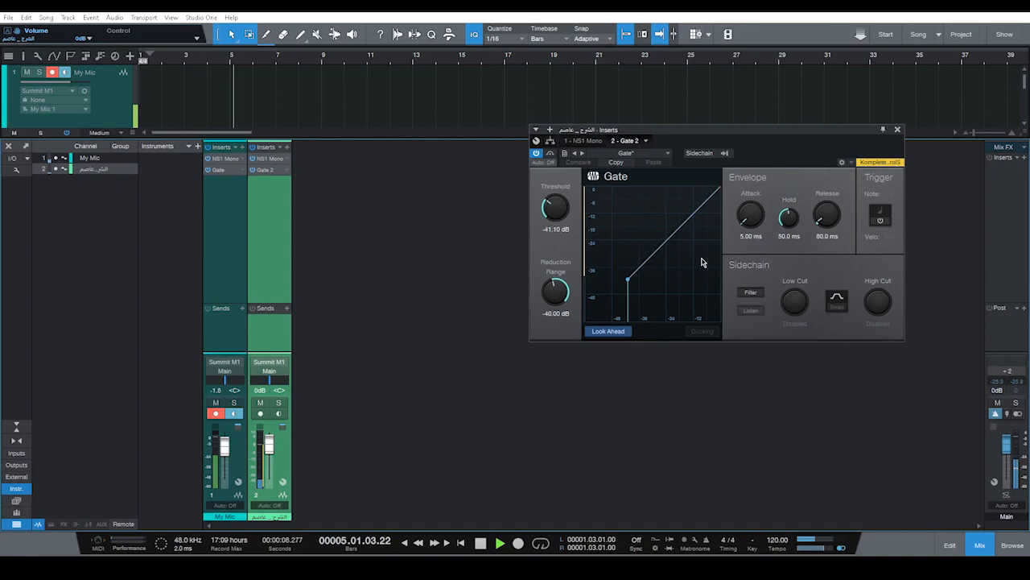
left_click(898, 129)
key("F3")
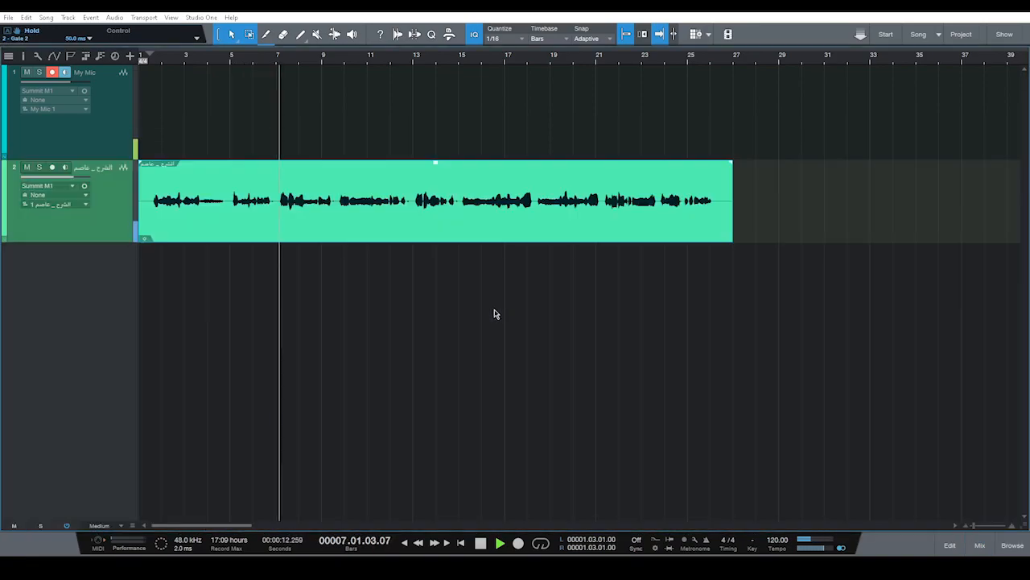
Stop playback, place the playhead at bar 6 and audition the imported recording briefly from there.
key("space")
left_click(252, 63)
key("space")
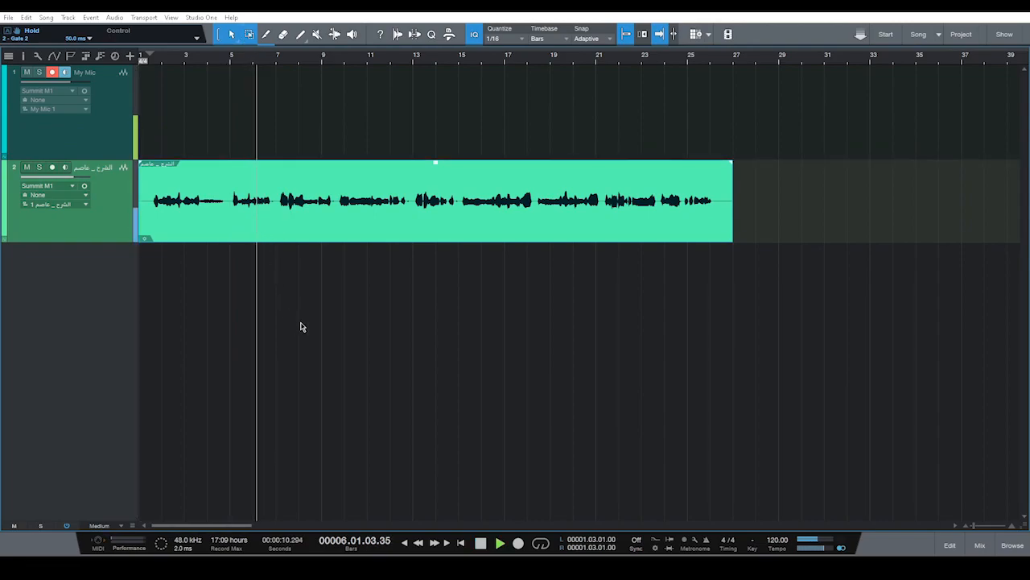
key("space")
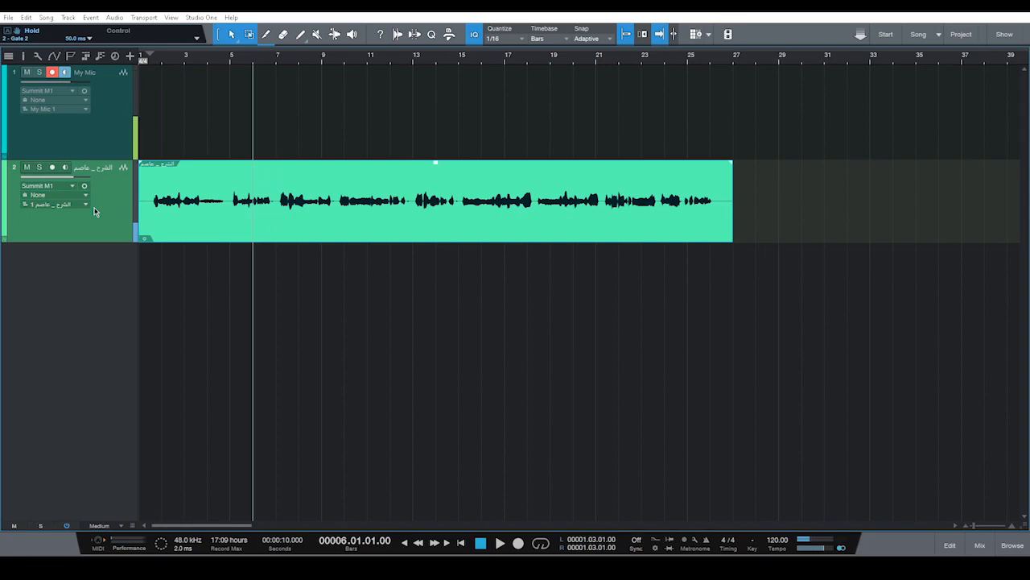
Lower the NS1 Mono noise suppression on the imported recording's channel to 23.4 while auditioning the voice from bar 6.
key("F3")
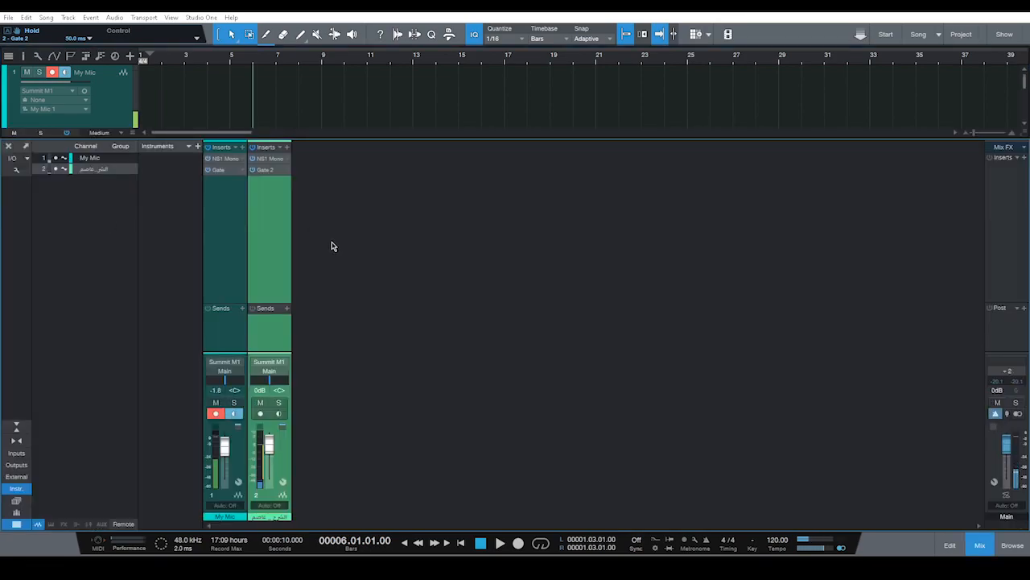
double_click(271, 160)
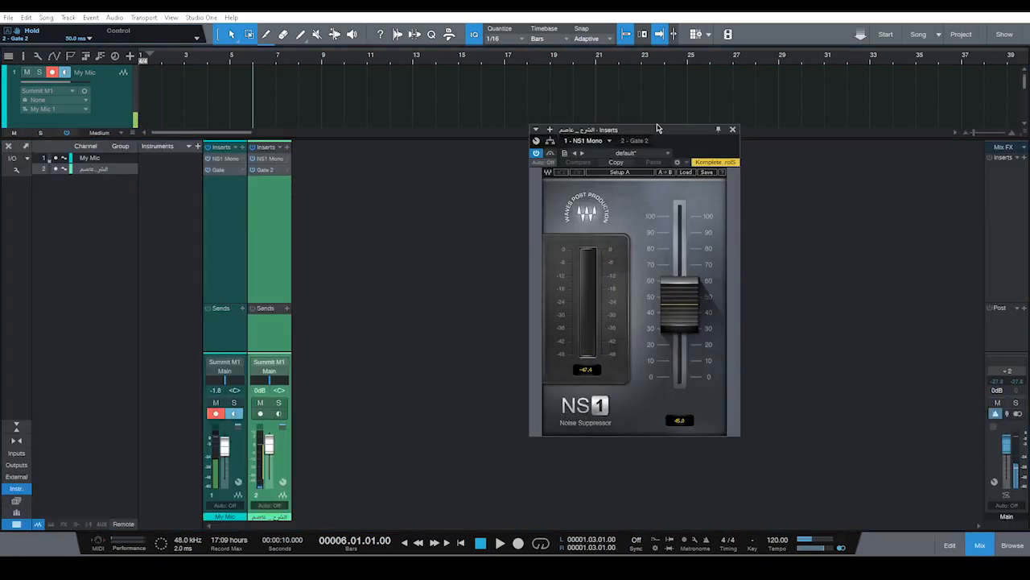
left_click_drag(665, 140, 691, 148)
mouse_move(706, 310)
left_mouse_down()
mouse_move(713, 344)
mouse_move(704, 315)
mouse_move(704, 328)
left_mouse_up()
key("space")
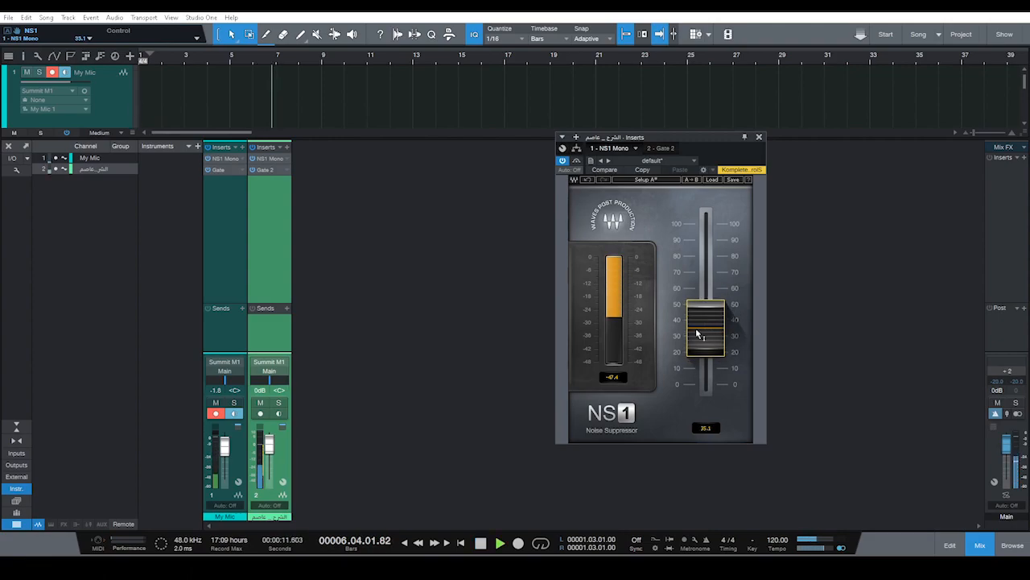
left_click_drag(697, 338, 706, 356)
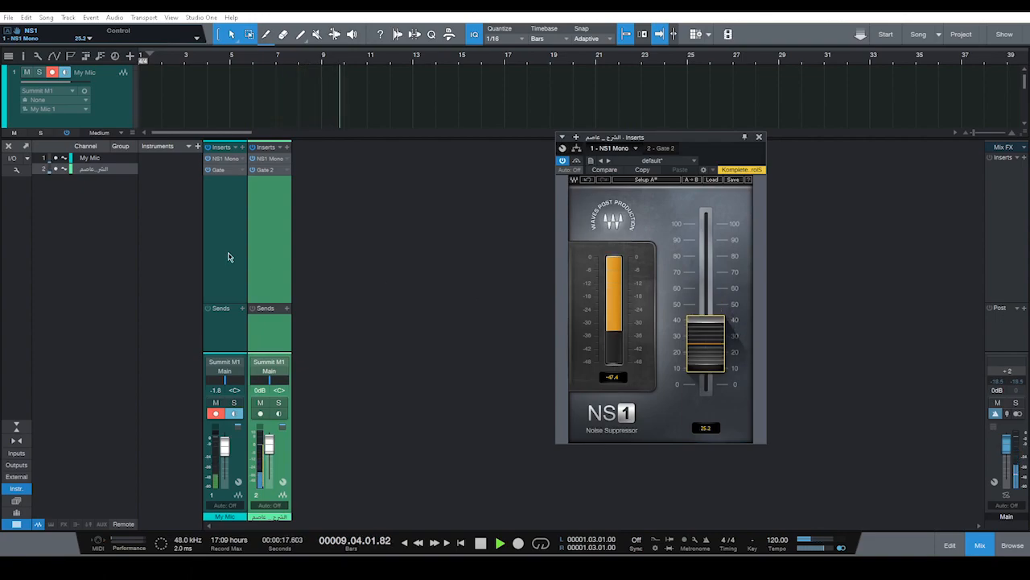
key("space")
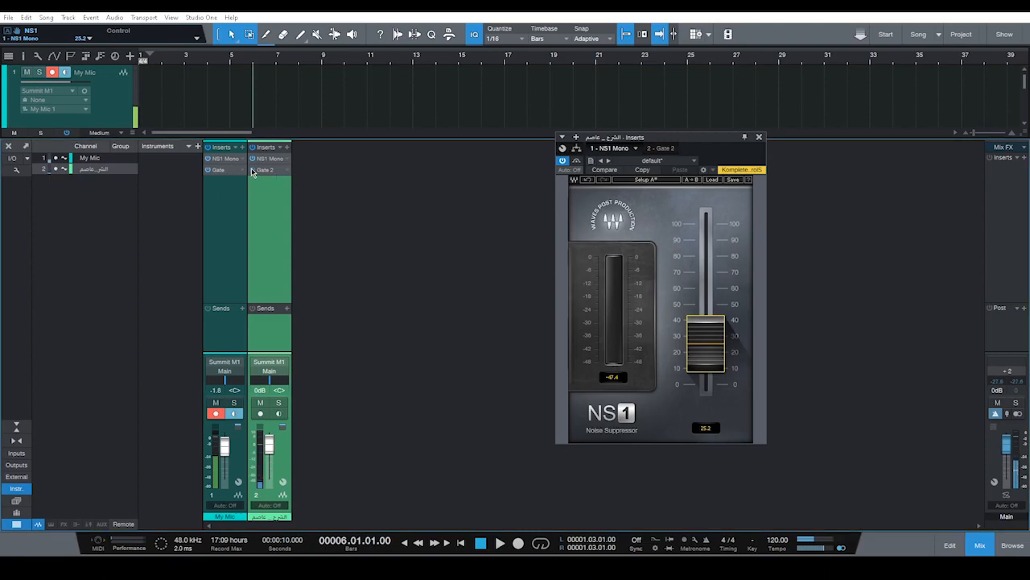
key("space")
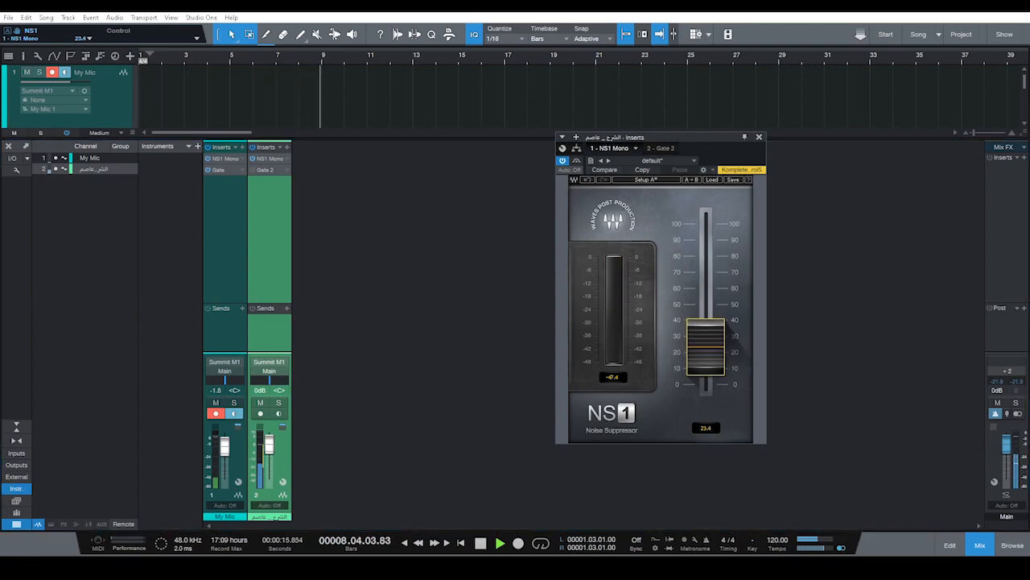
key("space")
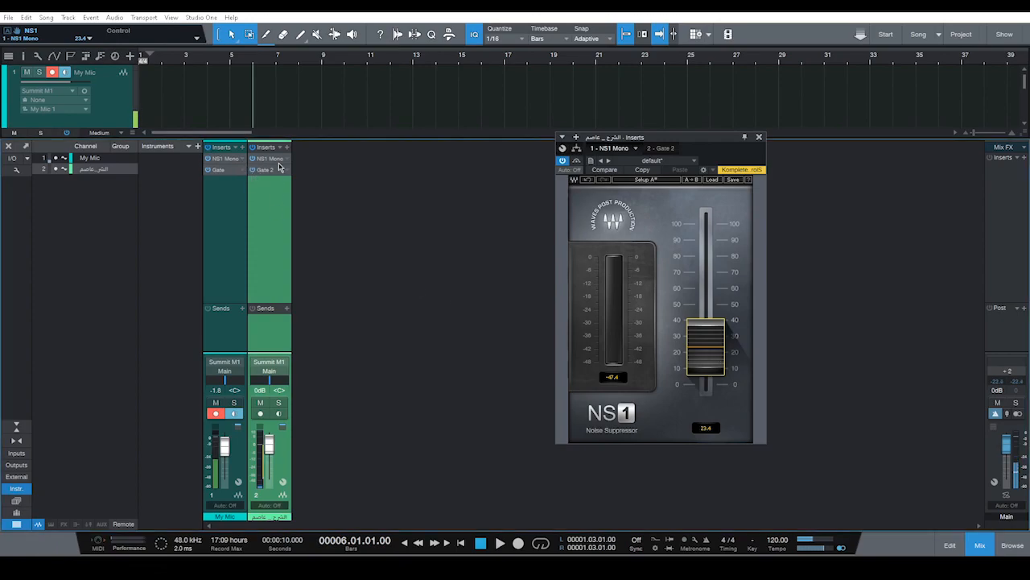
Return to the arrangement without the mixer or NS1 Mono window, and audition the recording from just before bar 4.
key("F3")
left_click(221, 108)
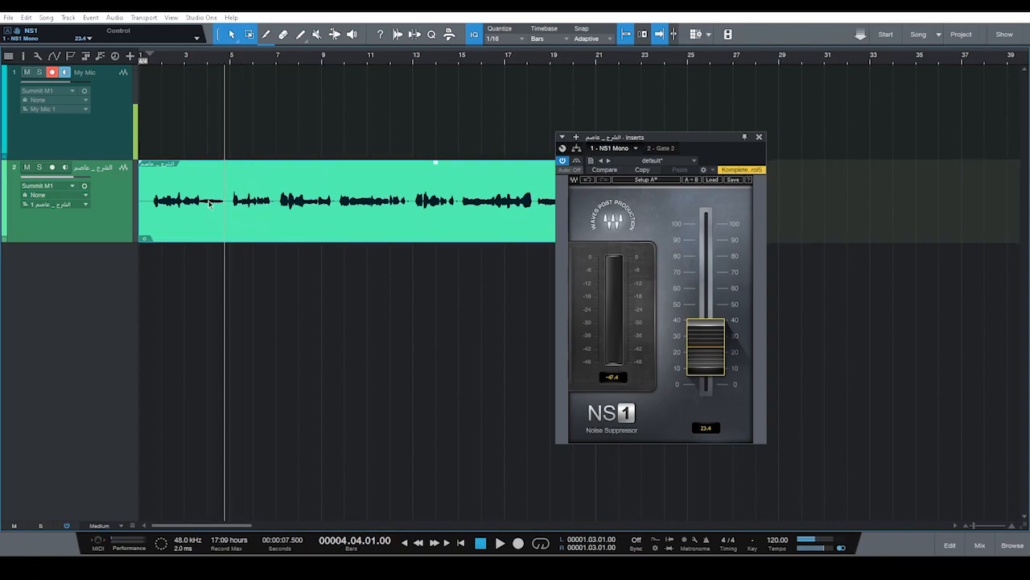
left_click(758, 137)
left_click(202, 65)
key("space")
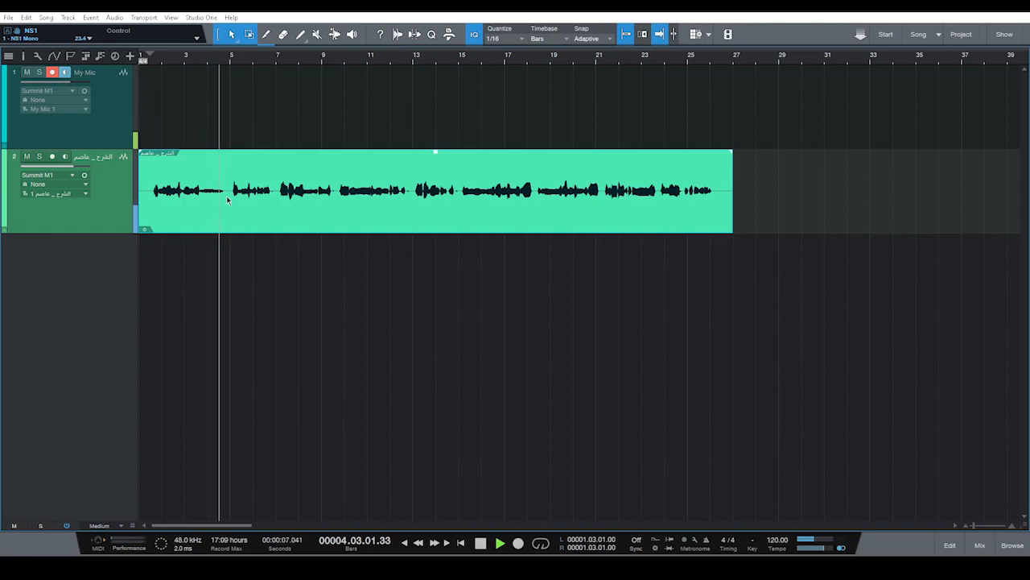
key("space")
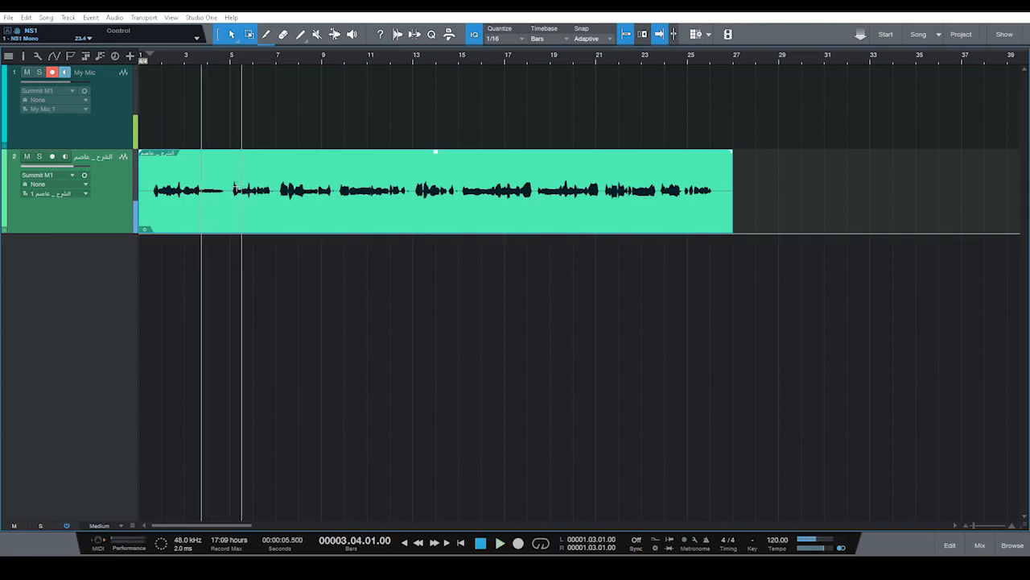
Open Gate 2 of the imported recording beside the arrangement and play the voice to watch its gain reduction meter.
key("F3")
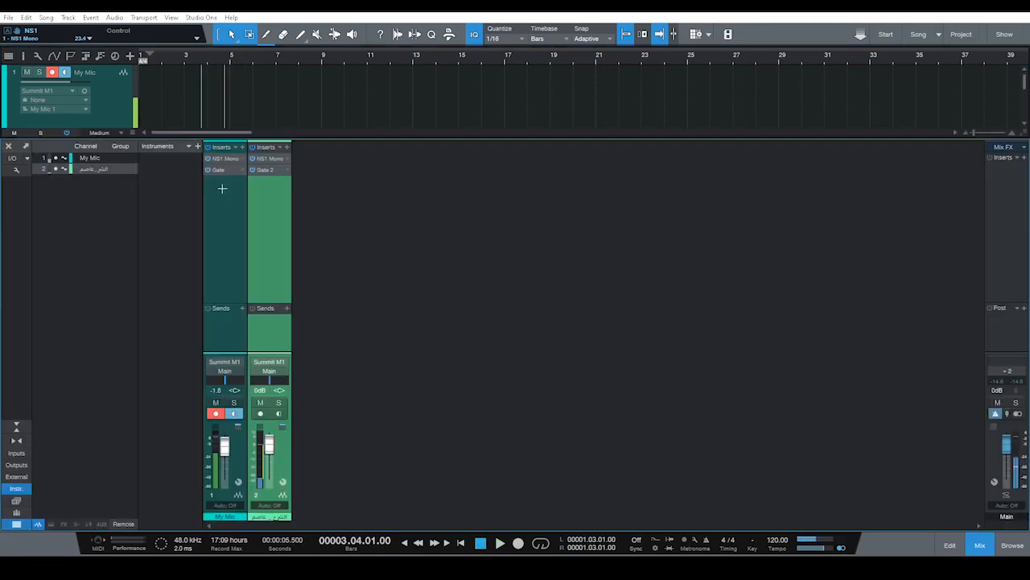
left_click(268, 170)
left_click_drag(630, 132, 688, 282)
key("F3")
key("space")
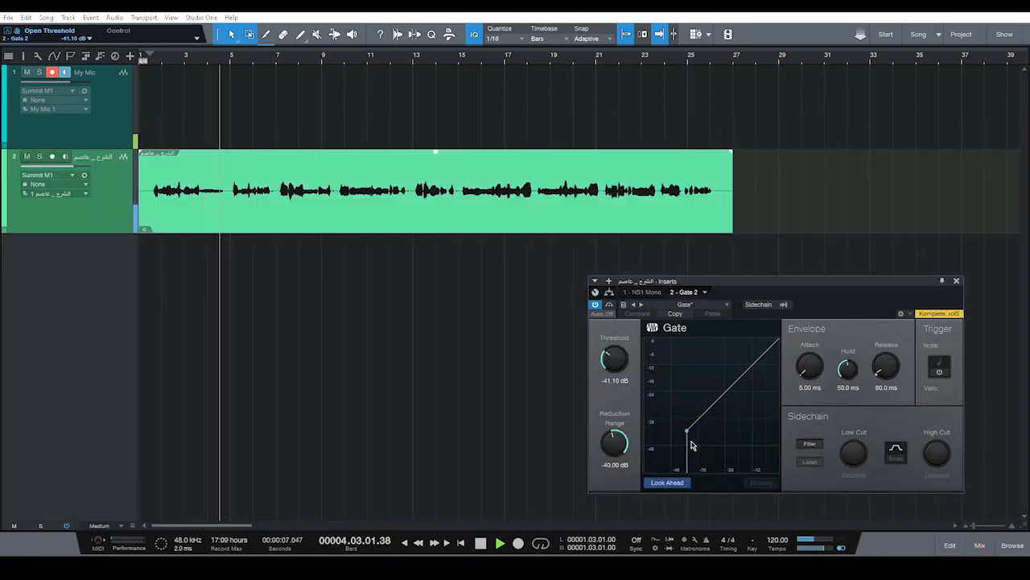
key("space")
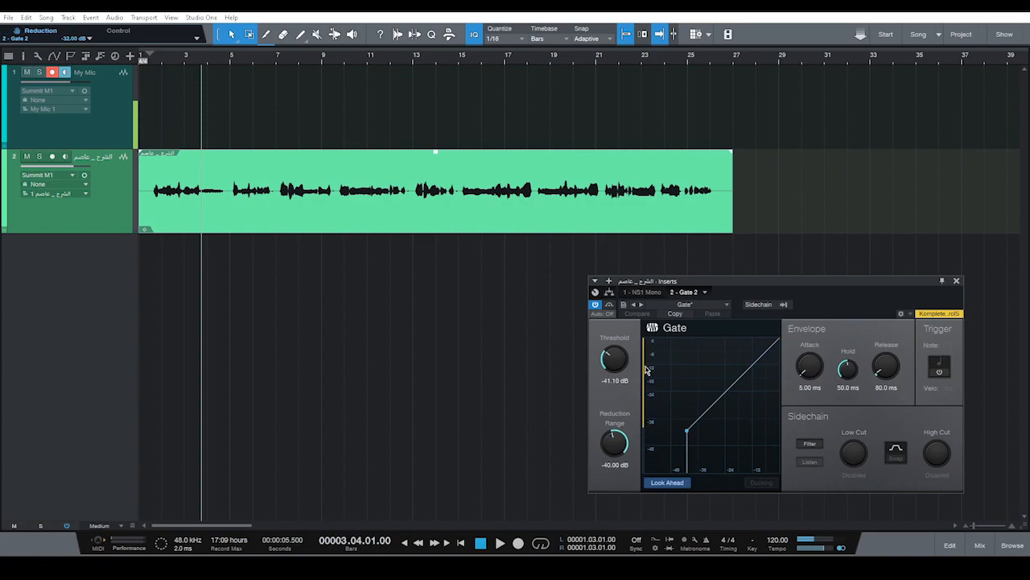
key("space")
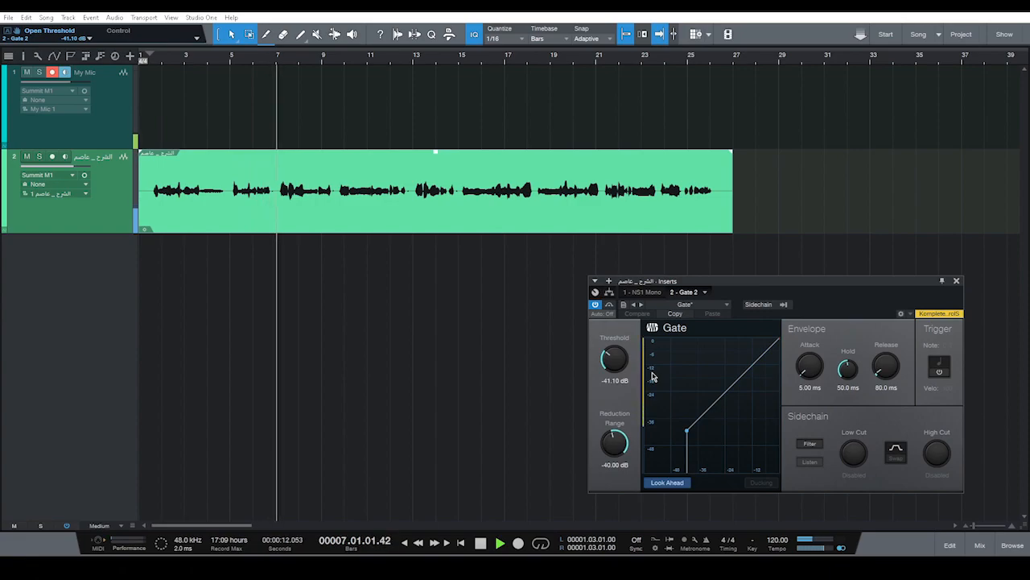
key("space")
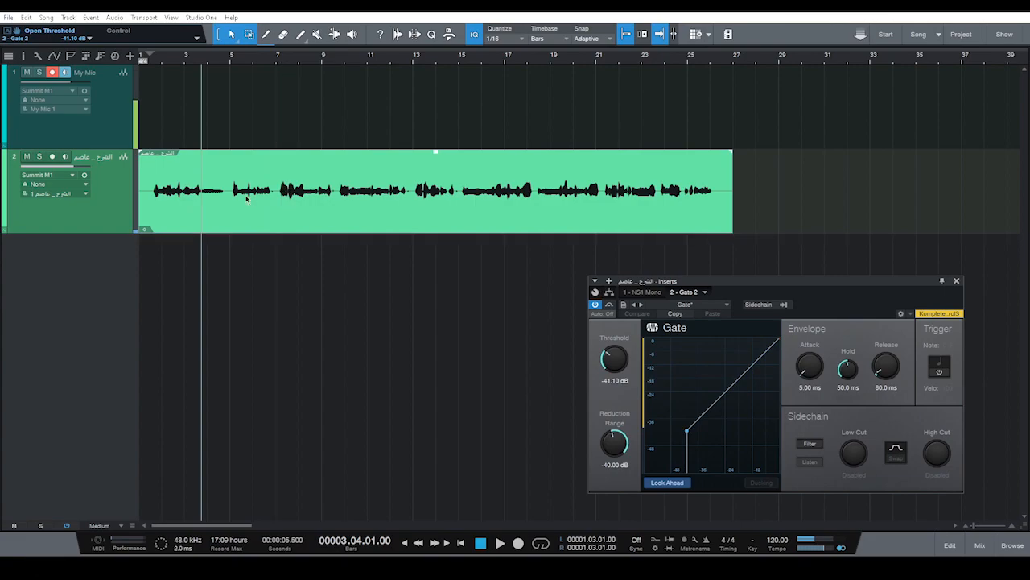
Set Gate 2's threshold to -43.80 dB and its reduction range to -10.12 dB while auditioning the recording.
left_click_drag(613, 356, 644, 370)
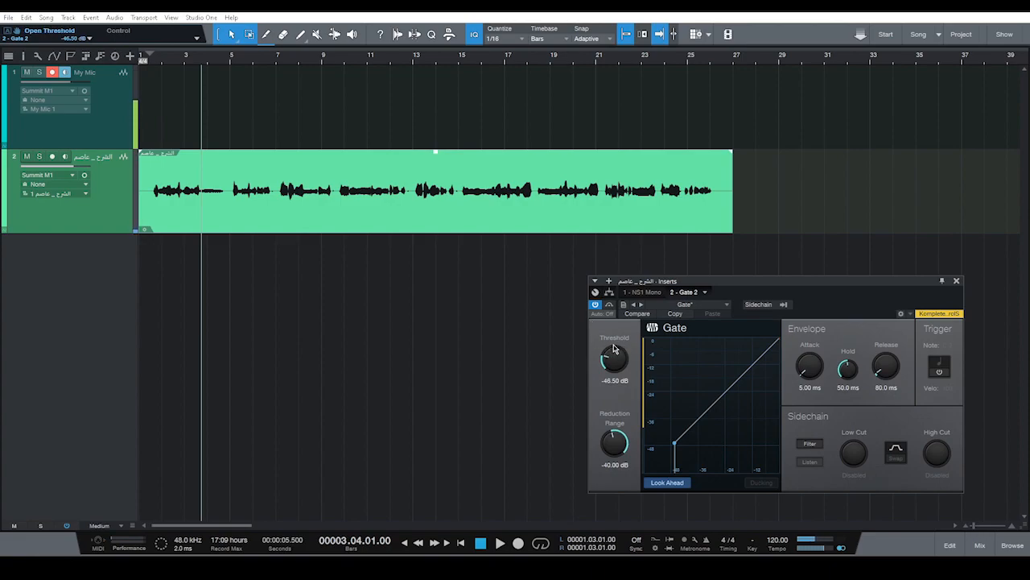
left_click_drag(674, 443, 678, 443)
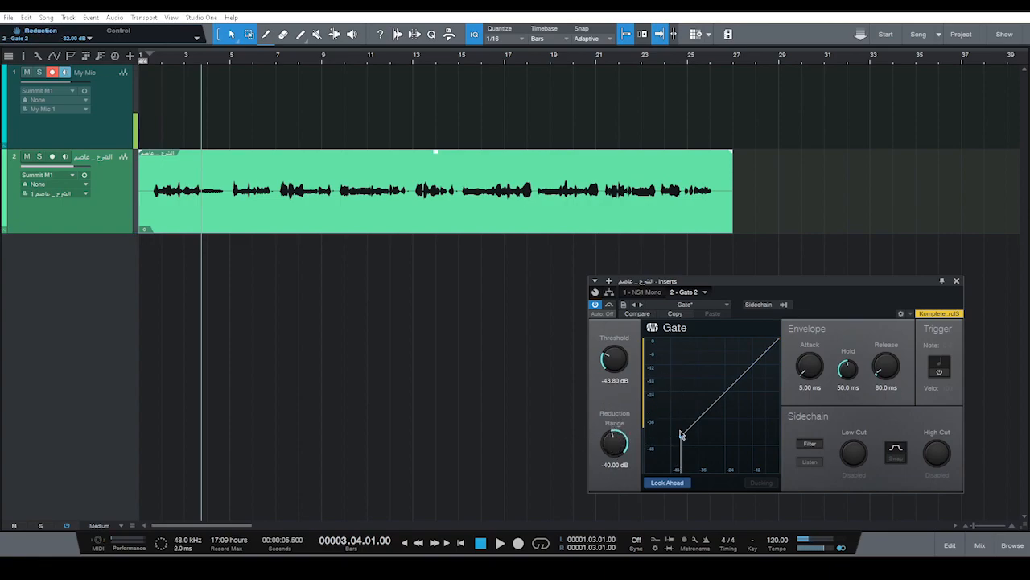
left_click_drag(645, 381, 642, 368)
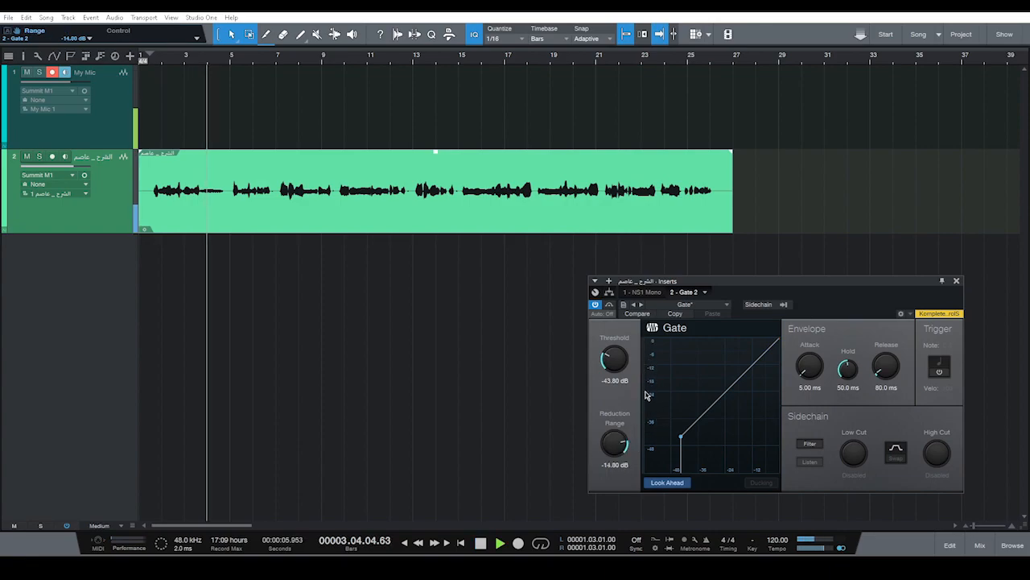
mouse_move(615, 445)
left_mouse_down()
mouse_move(617, 432)
mouse_move(622, 443)
left_mouse_up()
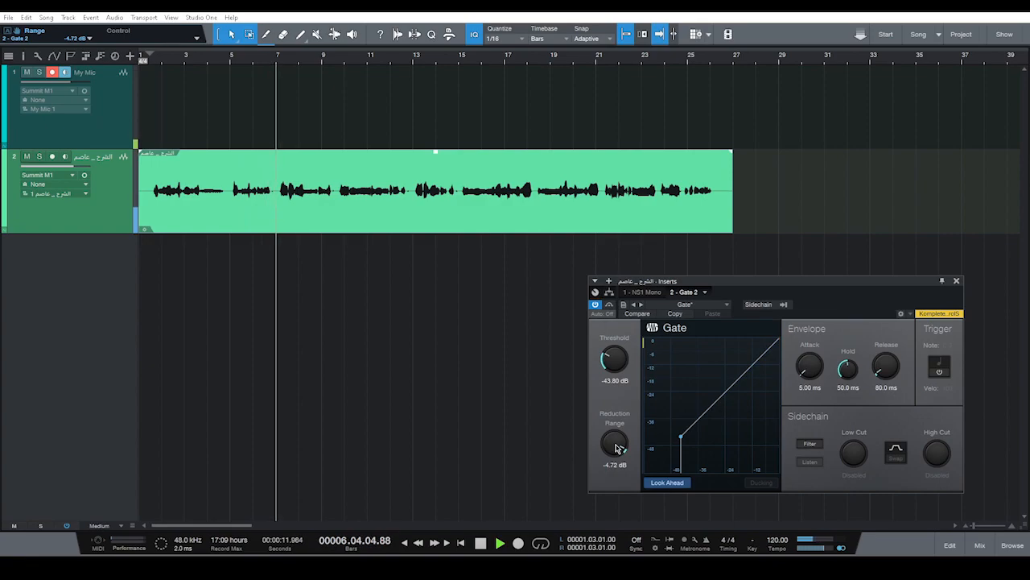
left_click_drag(615, 445, 615, 451)
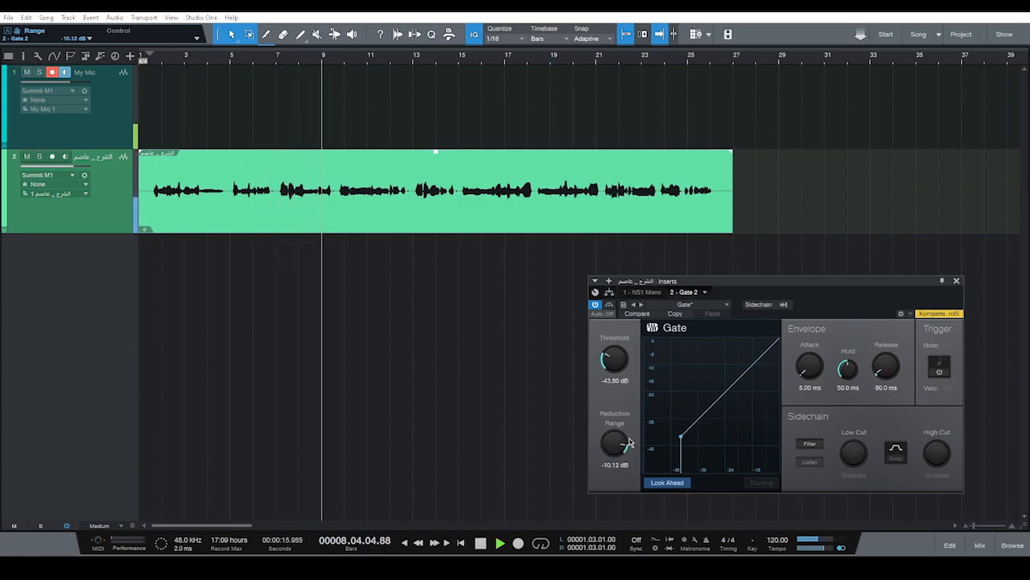
key("space")
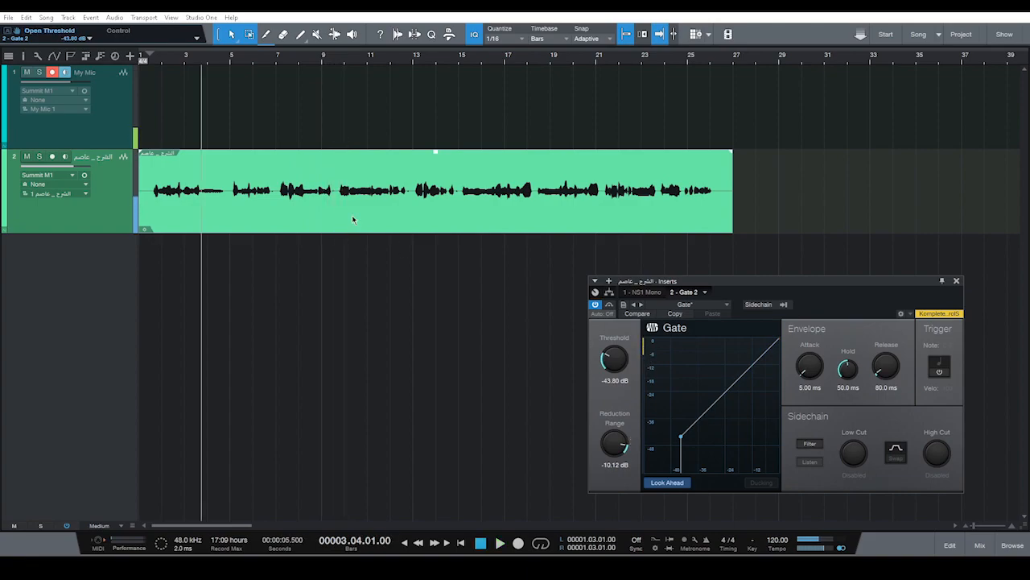
Play the recording from bar 6 to check the adjusted gate, stop playback and close the Gate 2 window.
left_click(266, 67)
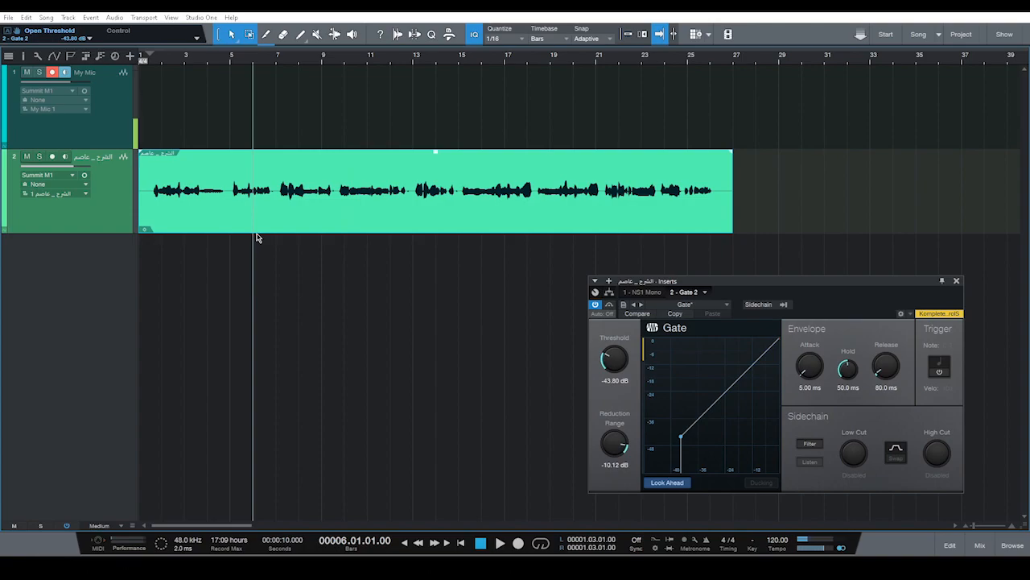
key("space")
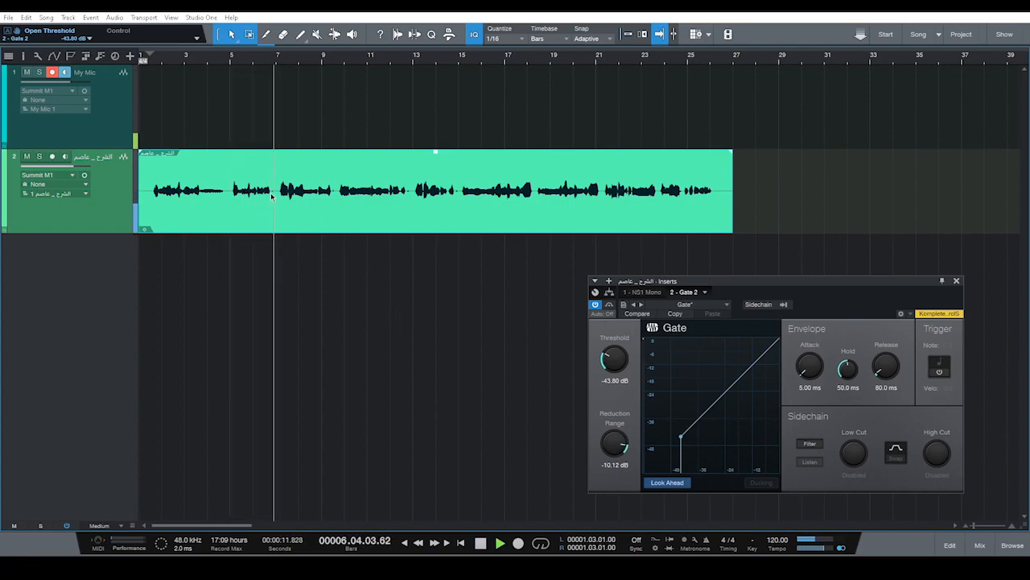
key("space")
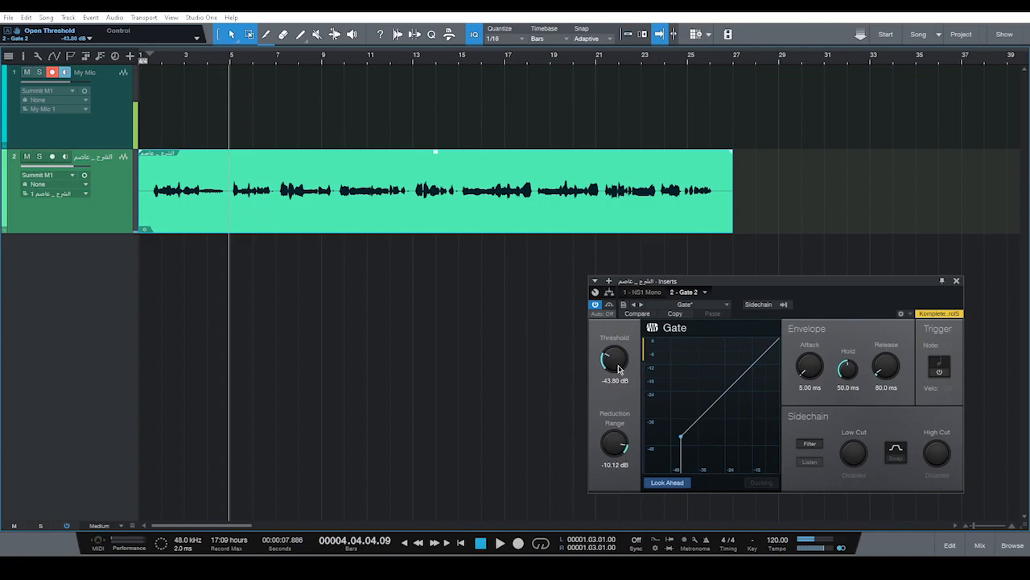
left_click(956, 280)
Zoom the arrangement in and out around the recording using the timeline ruler, and start playback just before bar 7.
left_click_drag(408, 63, 423, 46)
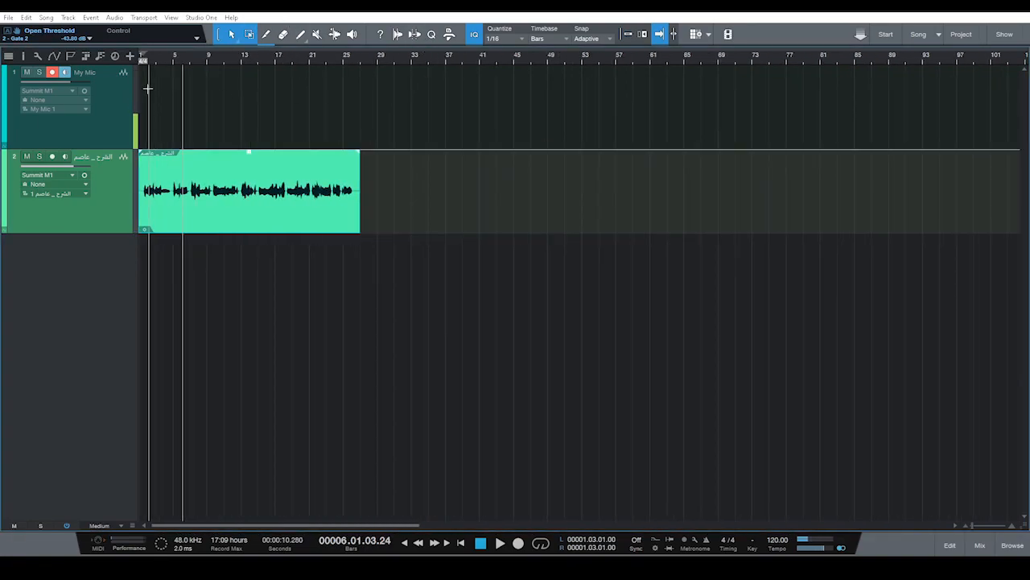
left_click_drag(194, 63, 246, 88)
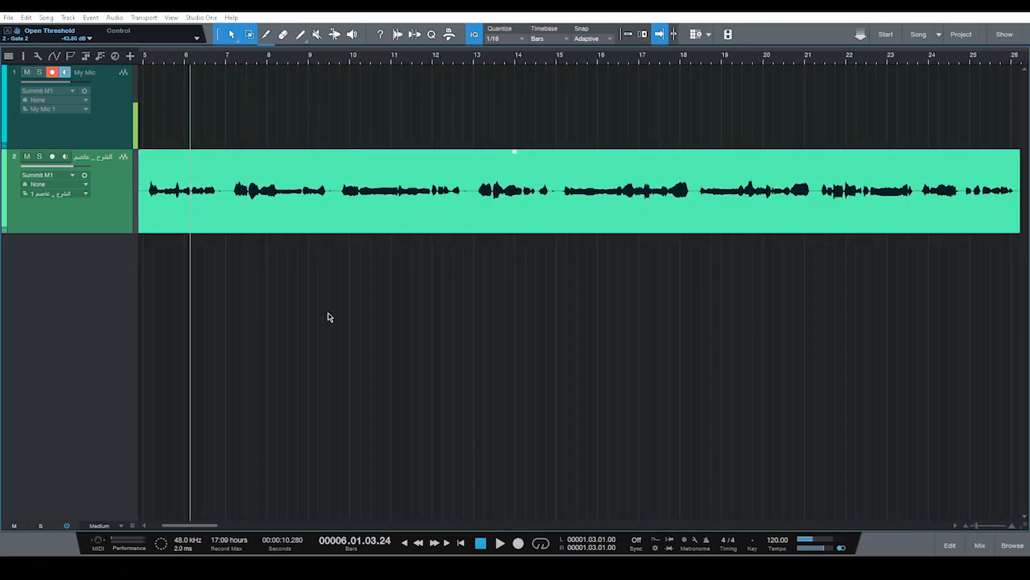
left_click_drag(226, 64, 256, 40)
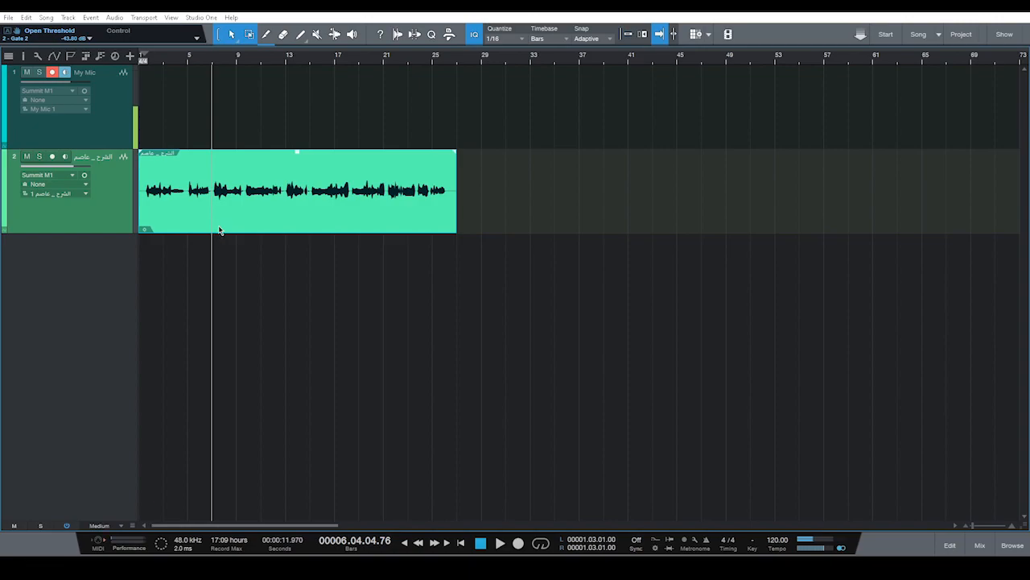
left_click_drag(211, 58, 221, 70)
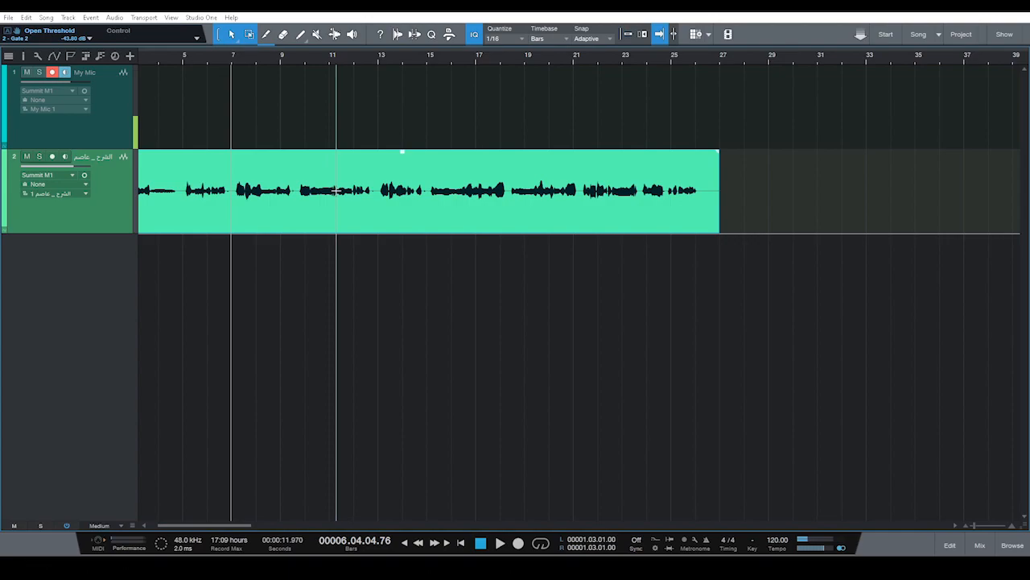
key("w")
key("space")
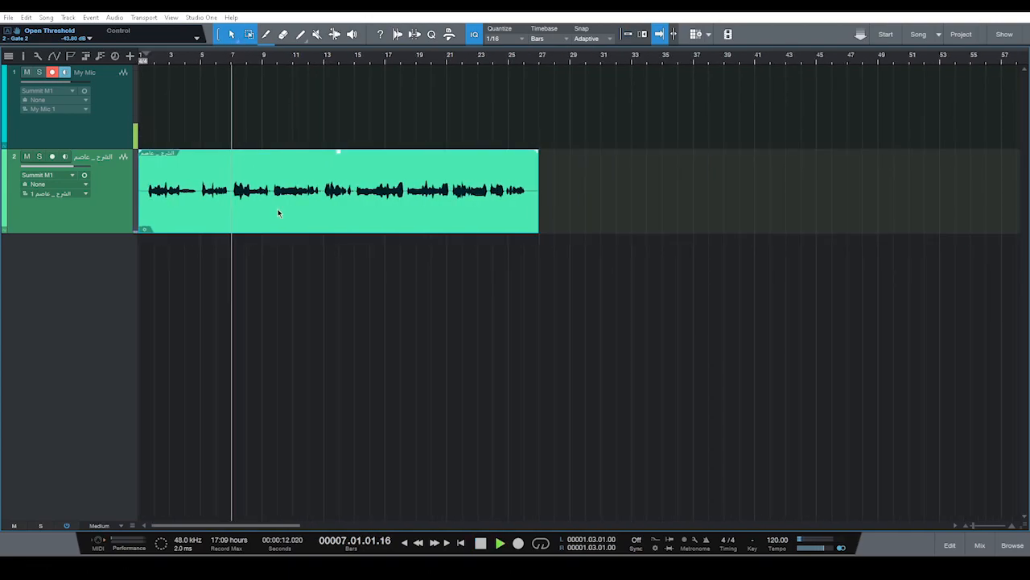
Stop playback and view the recording's channel inserts and fader in the mix console, leaving the console hidden again.
key("space")
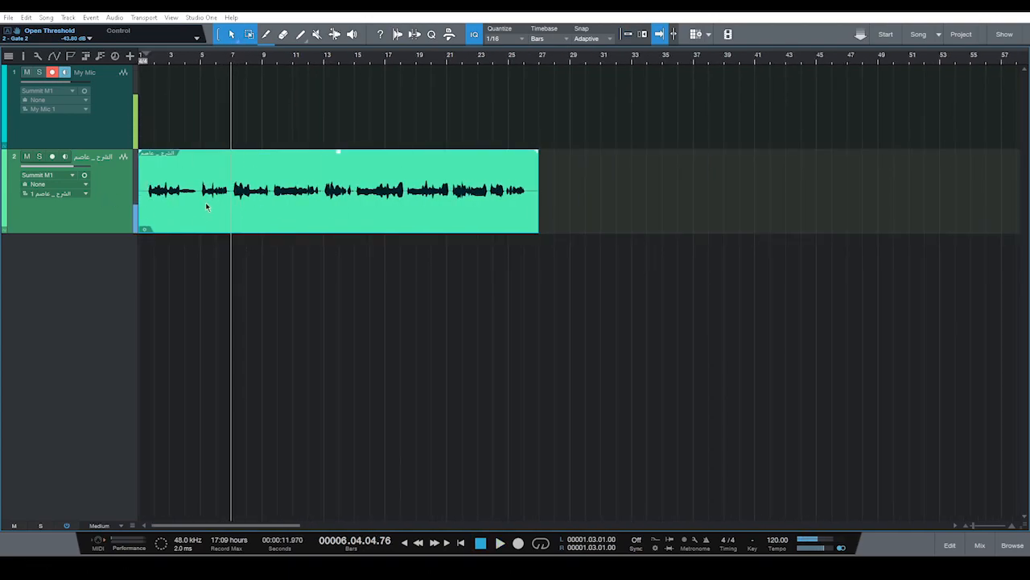
key("F3")
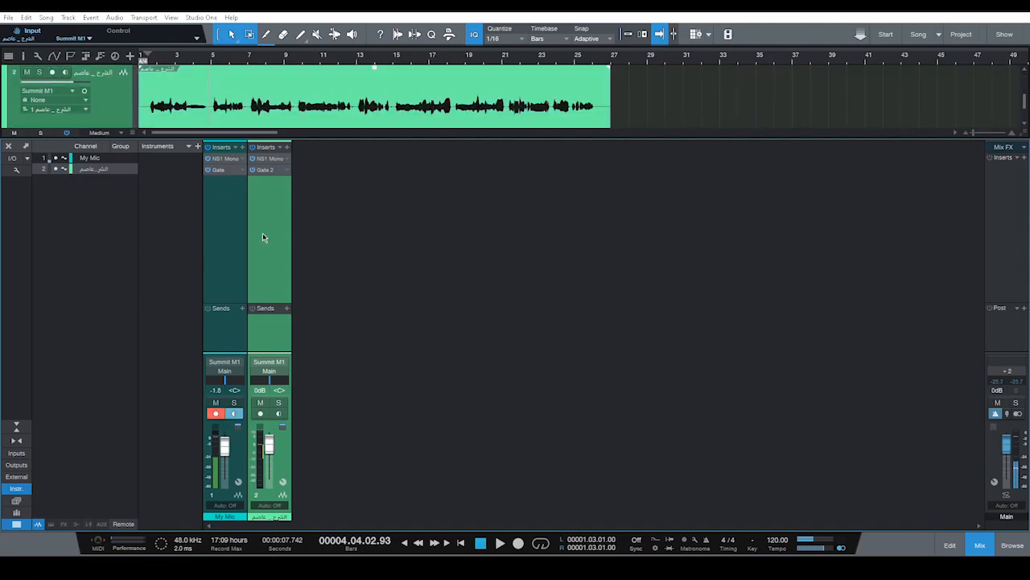
key("F3")
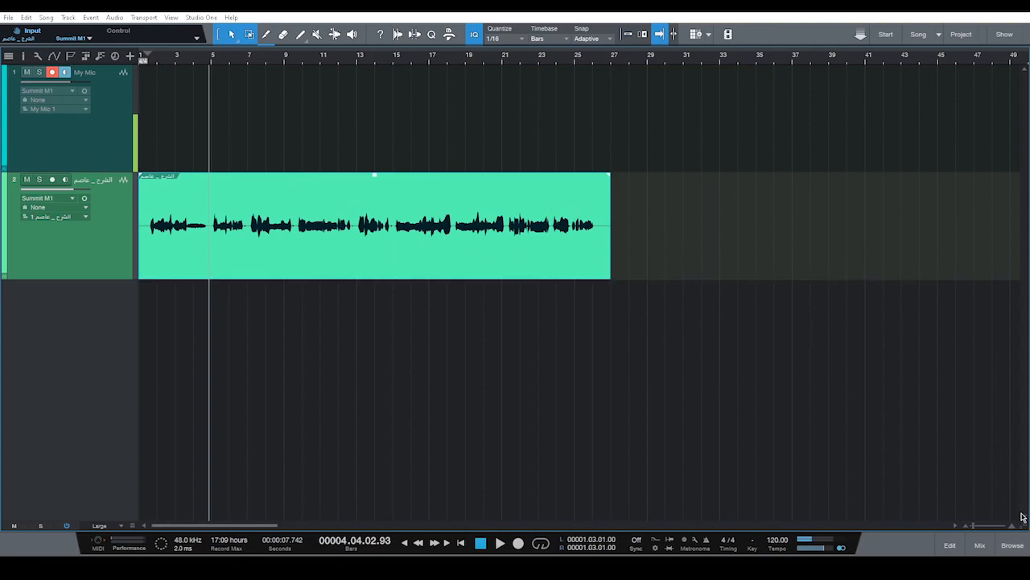
Magnify the recording's waveform display and enlarge the height of its track to inspect the peaks and quiet passages.
mouse_move(1027, 525)
left_mouse_down()
mouse_move(1023, 509)
mouse_move(1023, 521)
left_mouse_up()
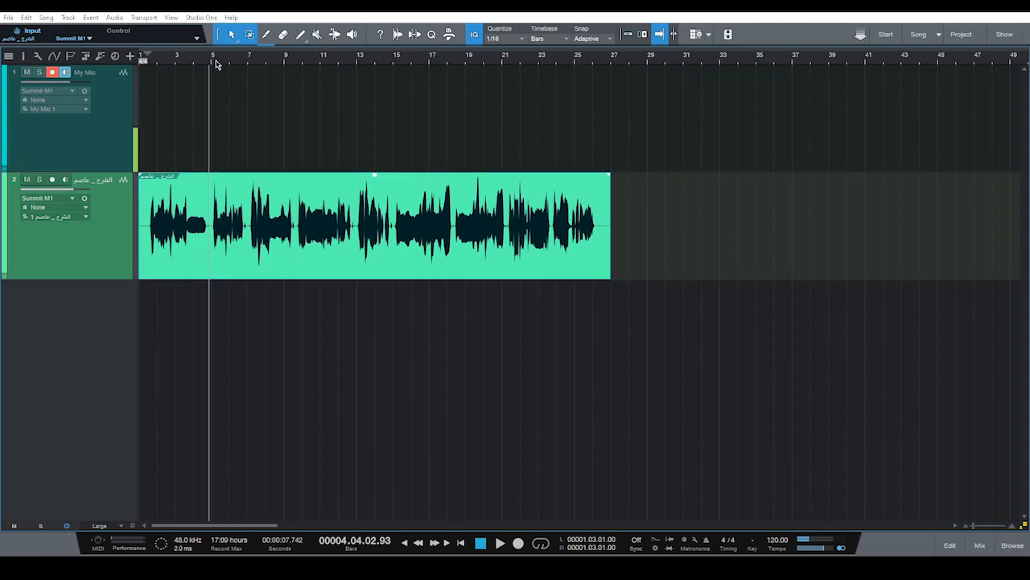
left_click_drag(215, 67, 272, 92)
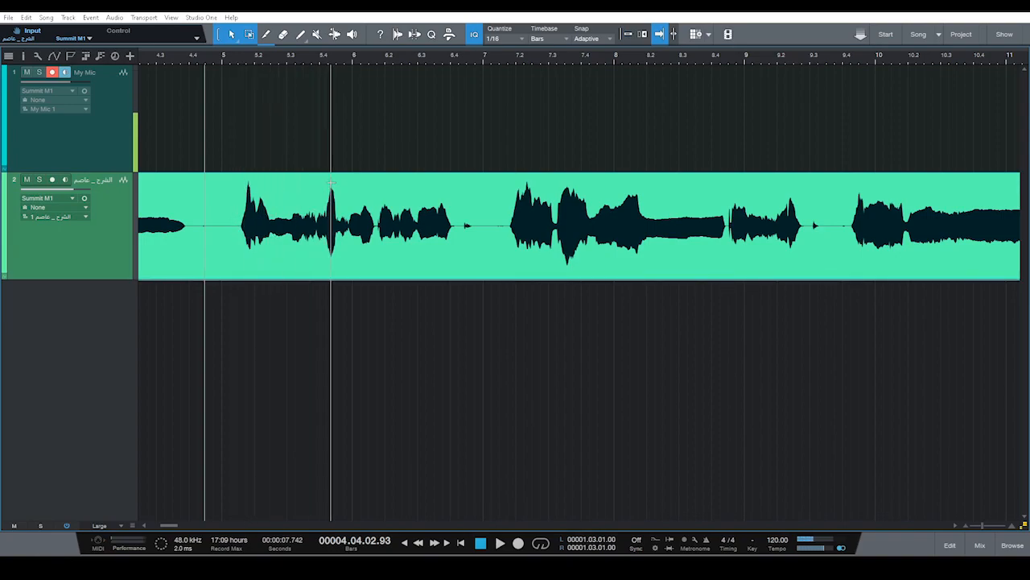
left_click(293, 153)
key("w")
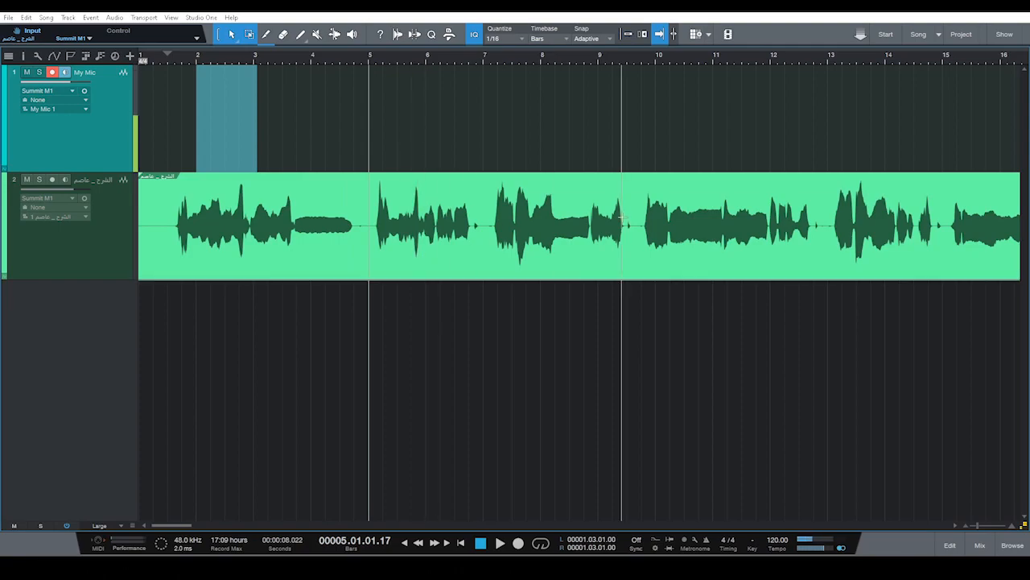
key("w")
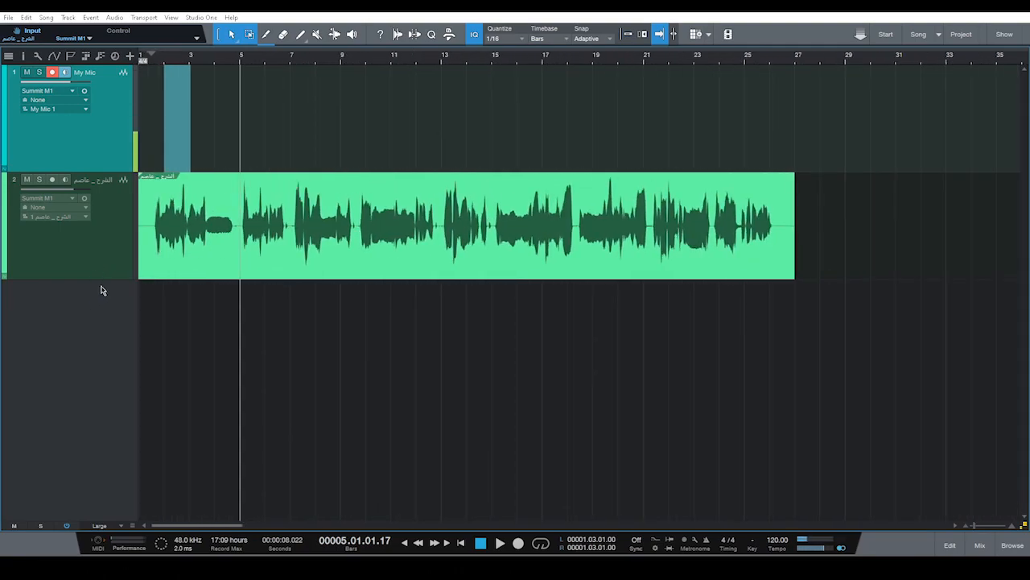
left_click_drag(124, 279, 208, 372)
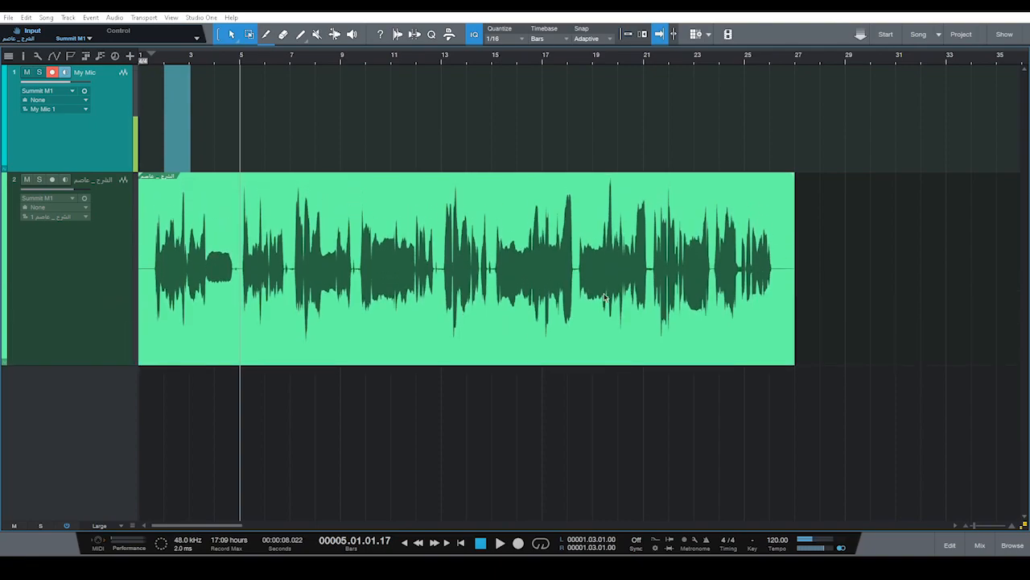
key("e")
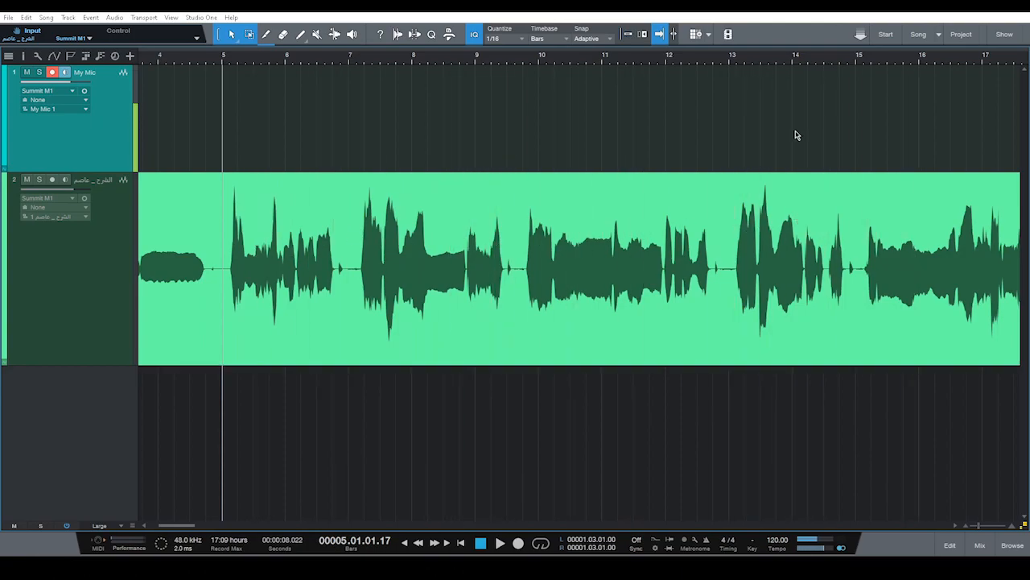
scroll(623, 66, "down", 3)
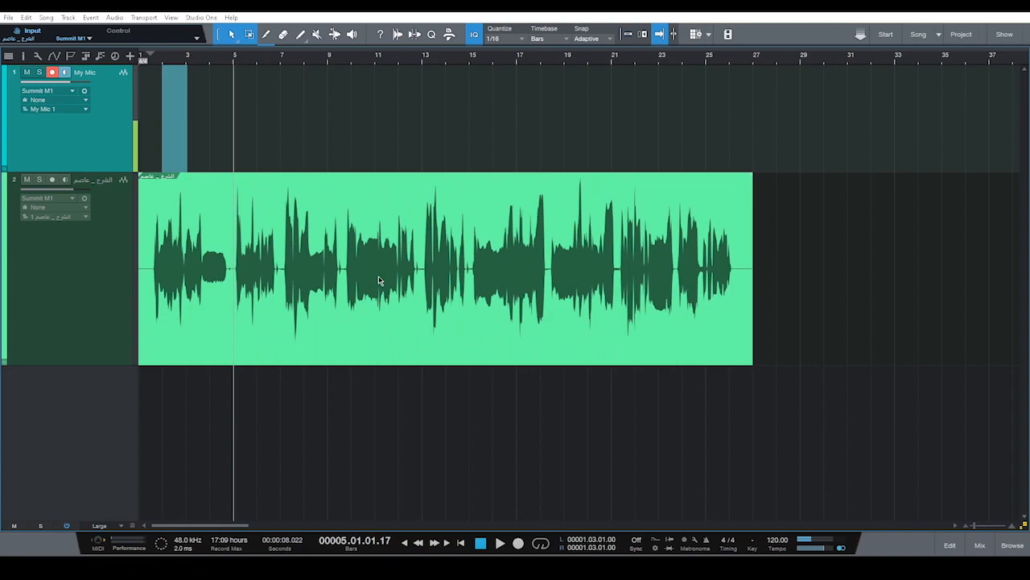
Select the recording, insert the PreSonus Compressor on its track from the effects browser, and place the plug-in window clear of the opening waveform.
left_click(304, 323)
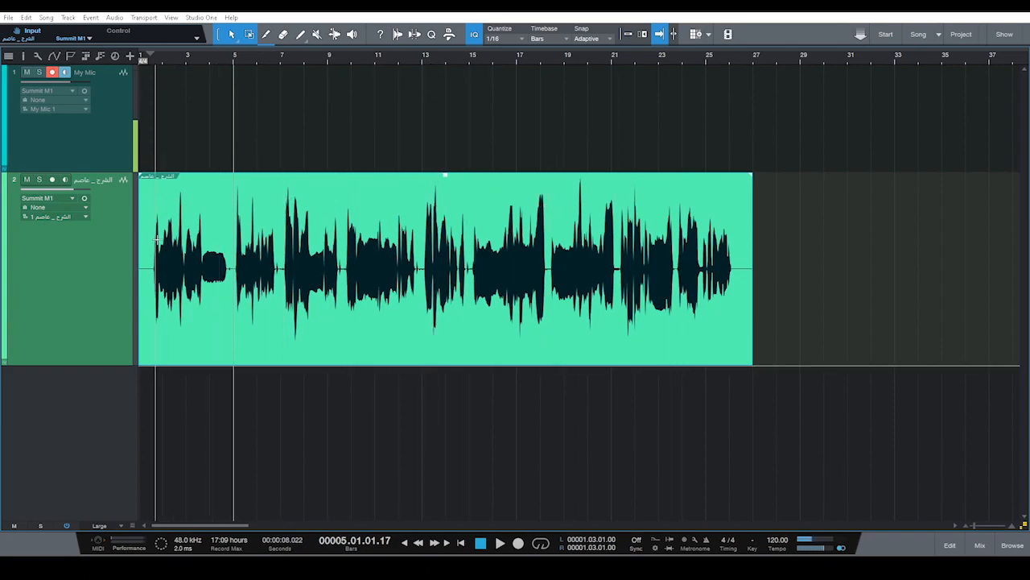
left_click_drag(165, 62, 193, 63)
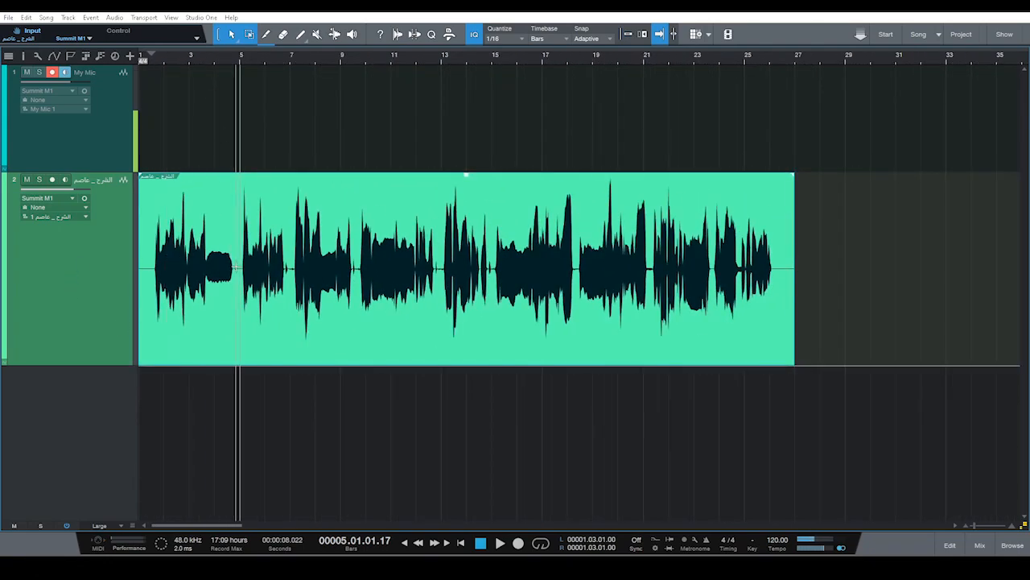
key("F5")
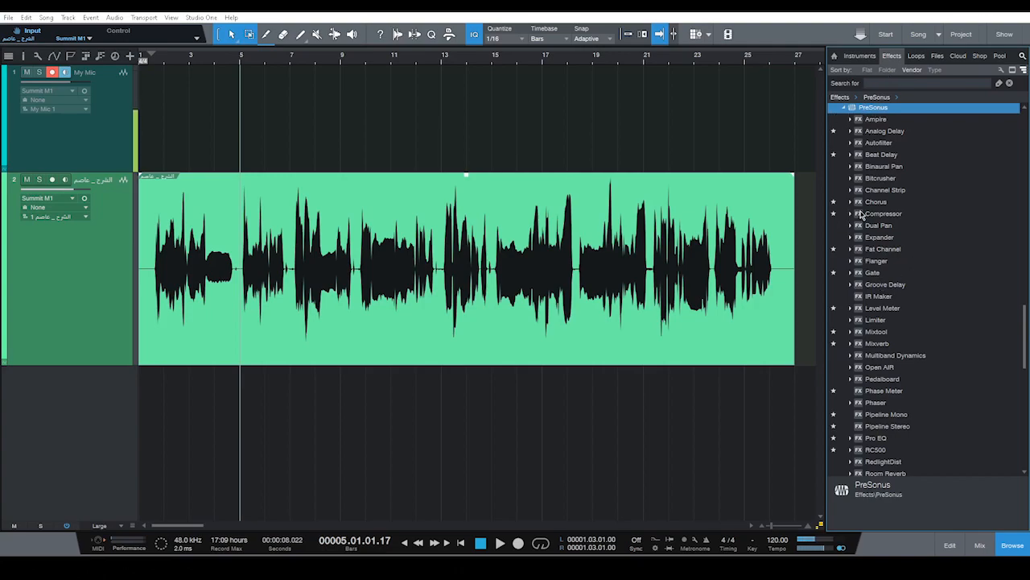
double_click(884, 214)
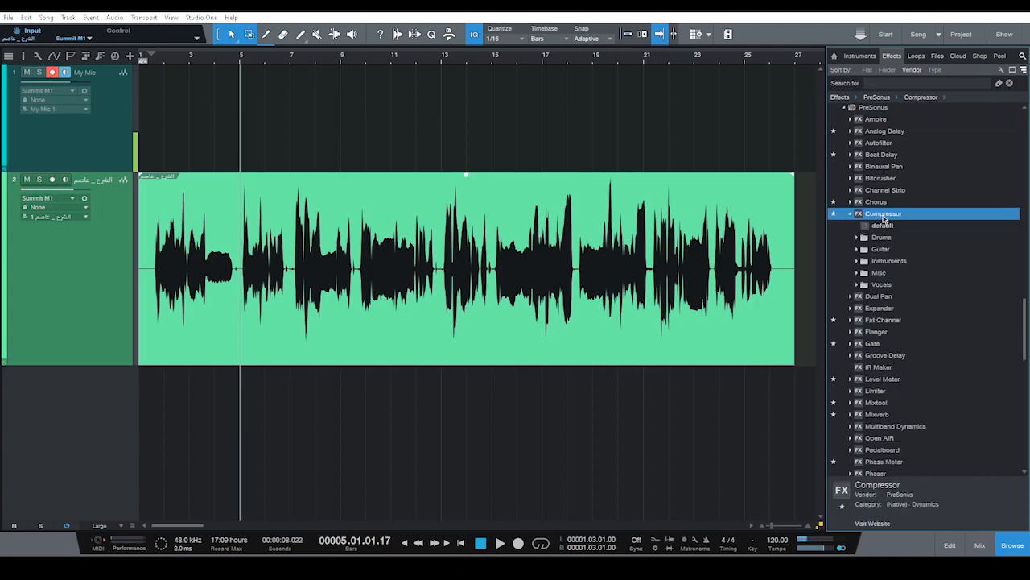
left_click_drag(884, 215, 293, 258)
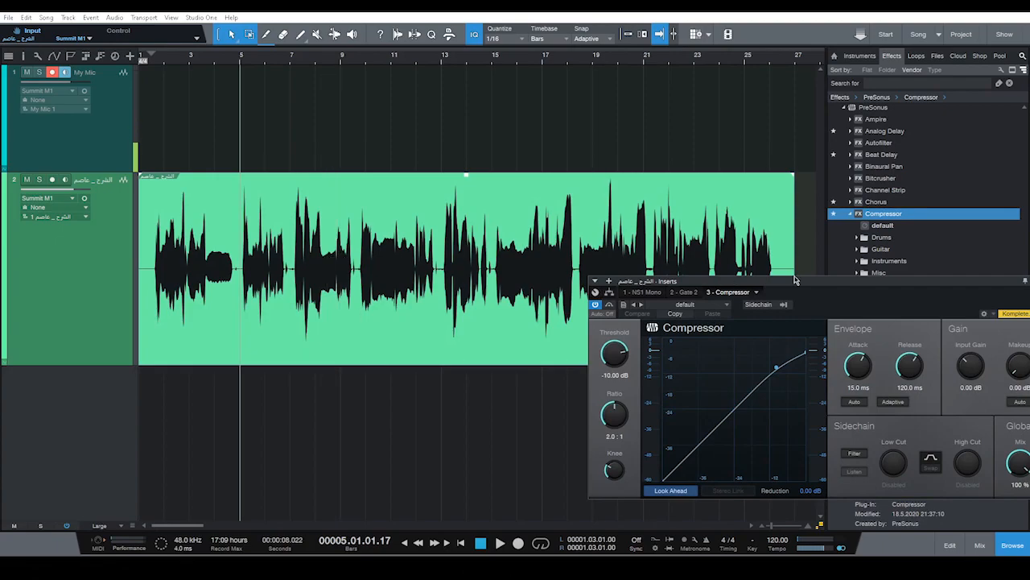
left_click_drag(801, 287, 522, 202)
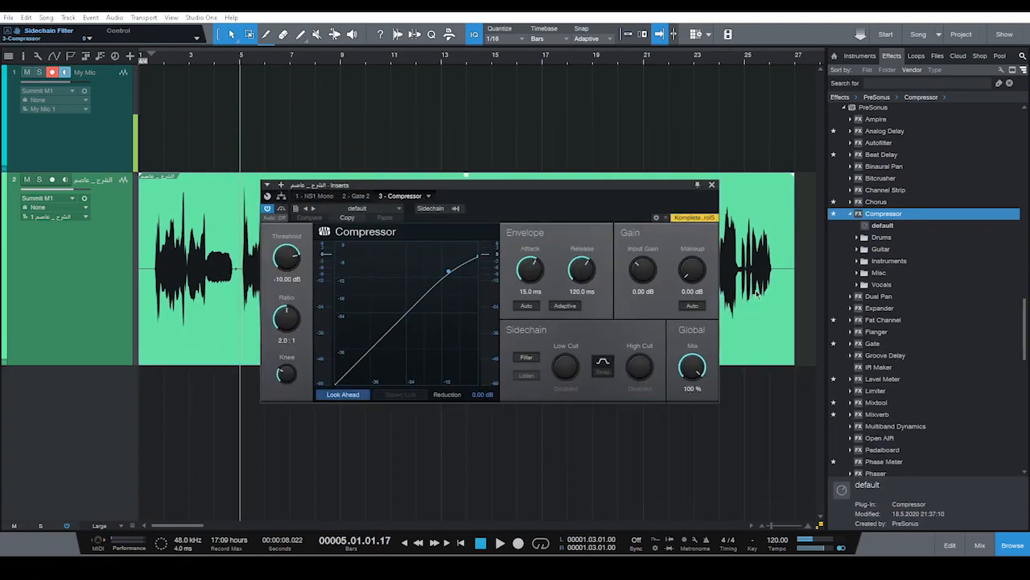
left_click_drag(472, 187, 518, 185)
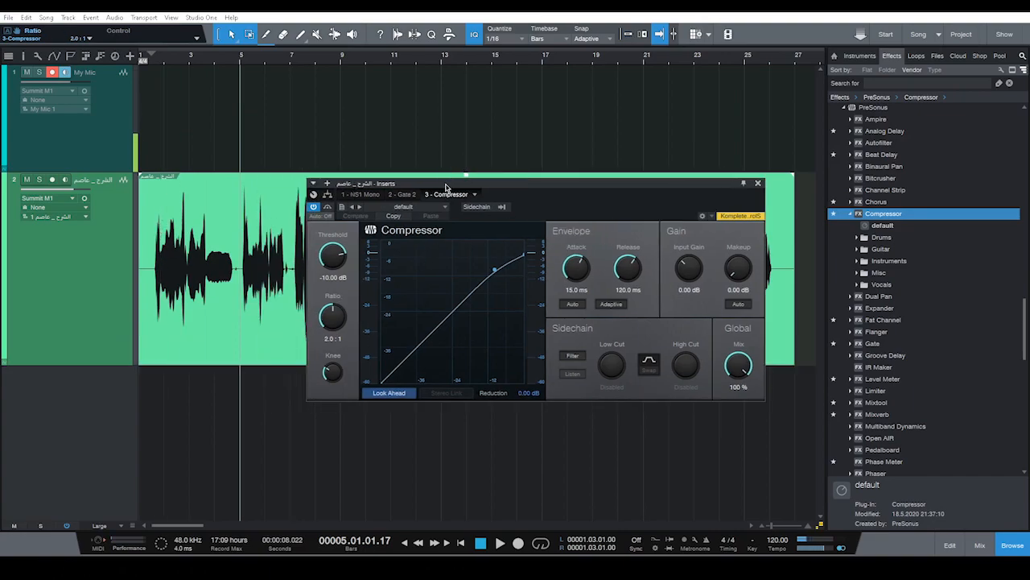
left_click_drag(446, 188, 528, 211)
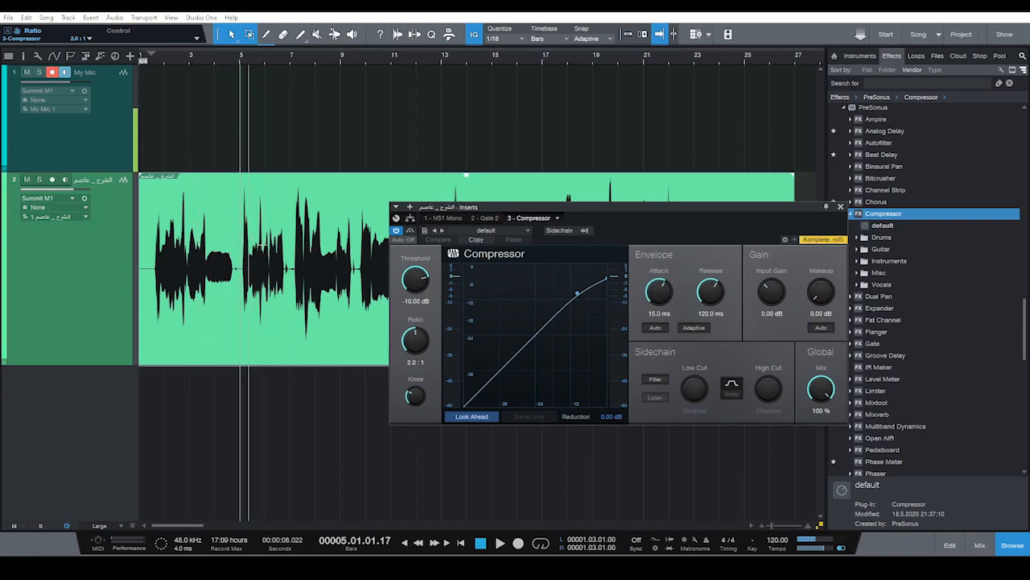
left_click_drag(549, 207, 592, 194)
Try the Compressor's threshold at 0.00 dB and -8.64 dB, and lower it to -30.00 dB while playing the recording.
left_click_drag(455, 264, 465, 222)
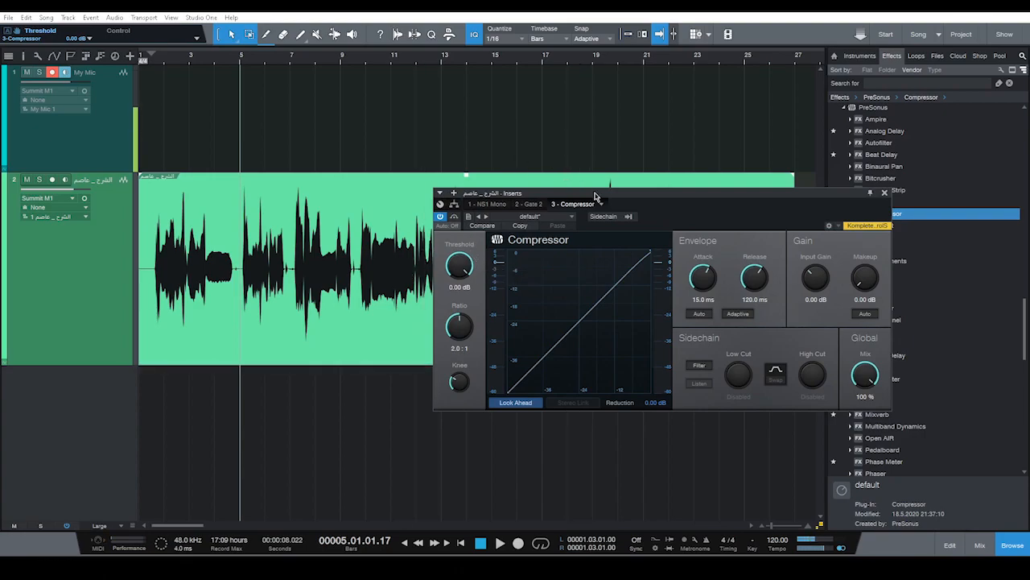
left_click_drag(595, 196, 592, 207)
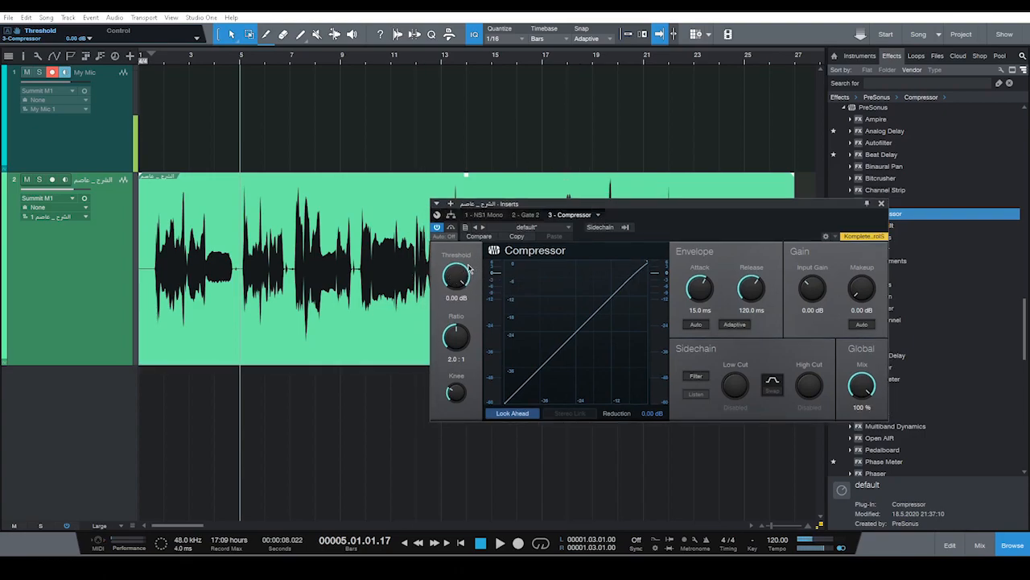
mouse_move(462, 269)
left_mouse_down()
mouse_move(462, 298)
mouse_move(483, 275)
mouse_move(431, 276)
mouse_move(451, 279)
left_mouse_up()
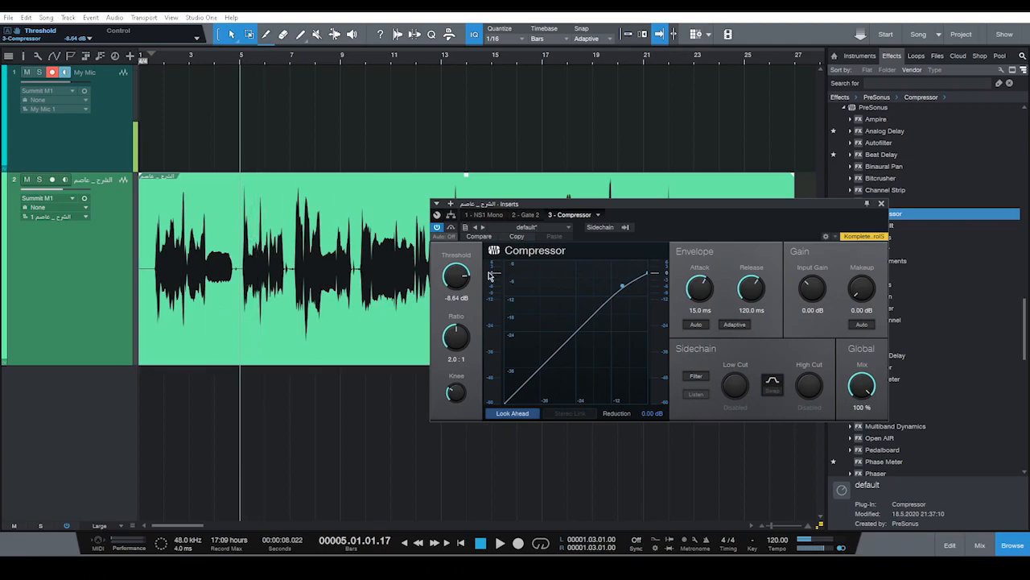
left_click_drag(456, 276, 452, 331)
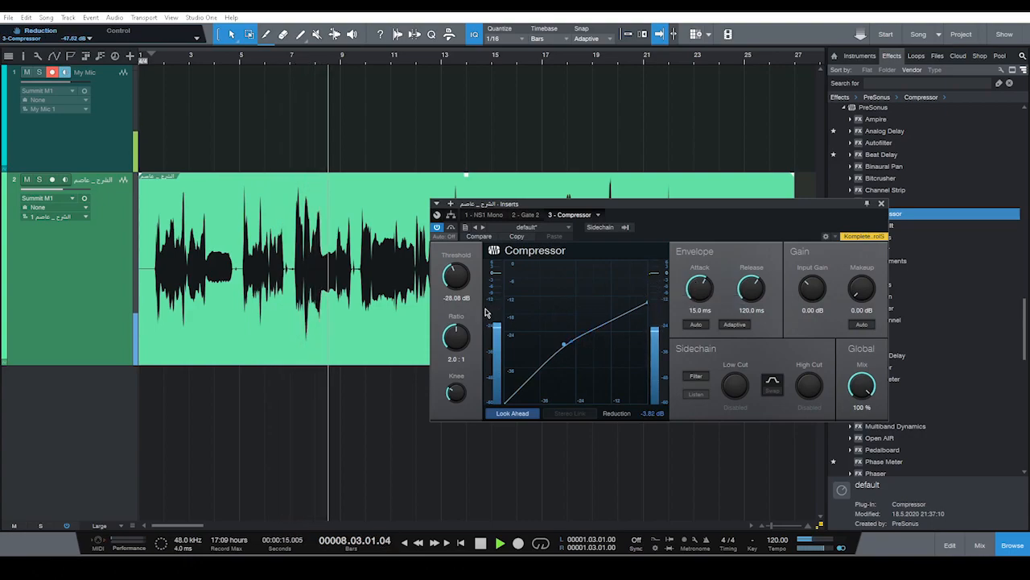
left_click_drag(453, 272, 452, 272)
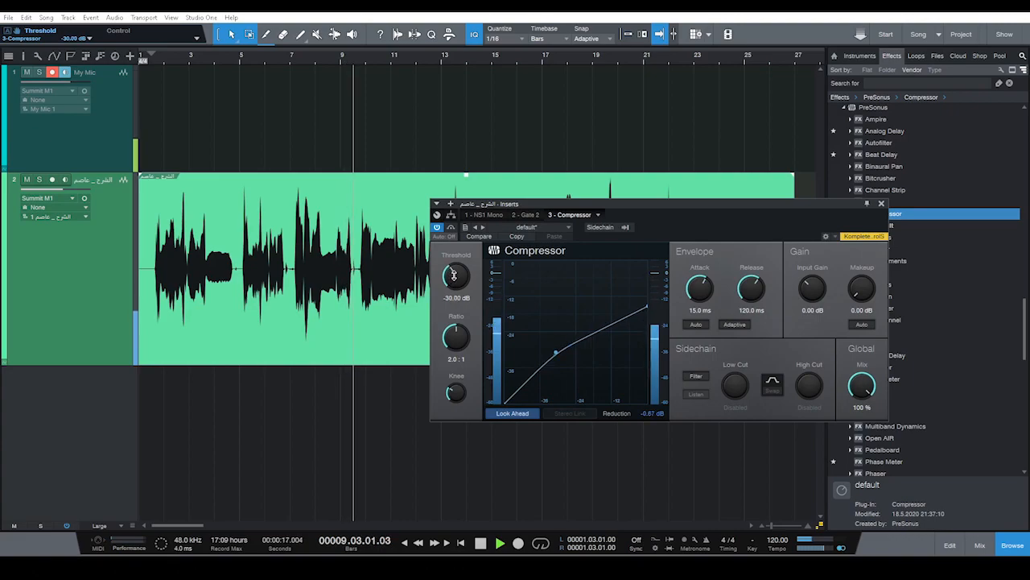
key("space")
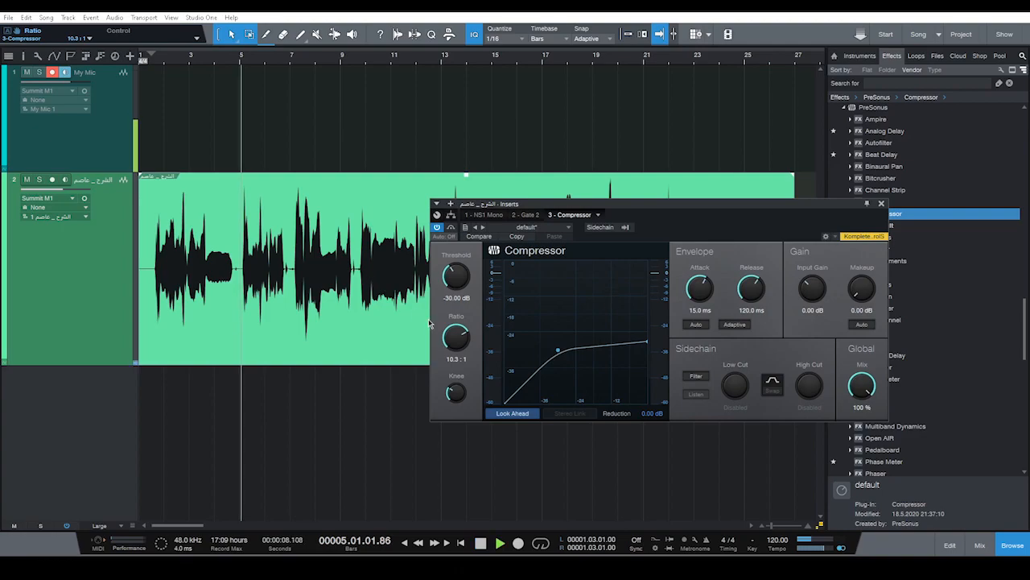
Try a Compressor threshold of -33.36 dB with a 6.5:1 ratio, and audition the recording from bar 5.
left_click_drag(452, 272, 449, 270)
left_click_drag(445, 342, 463, 330)
key("space")
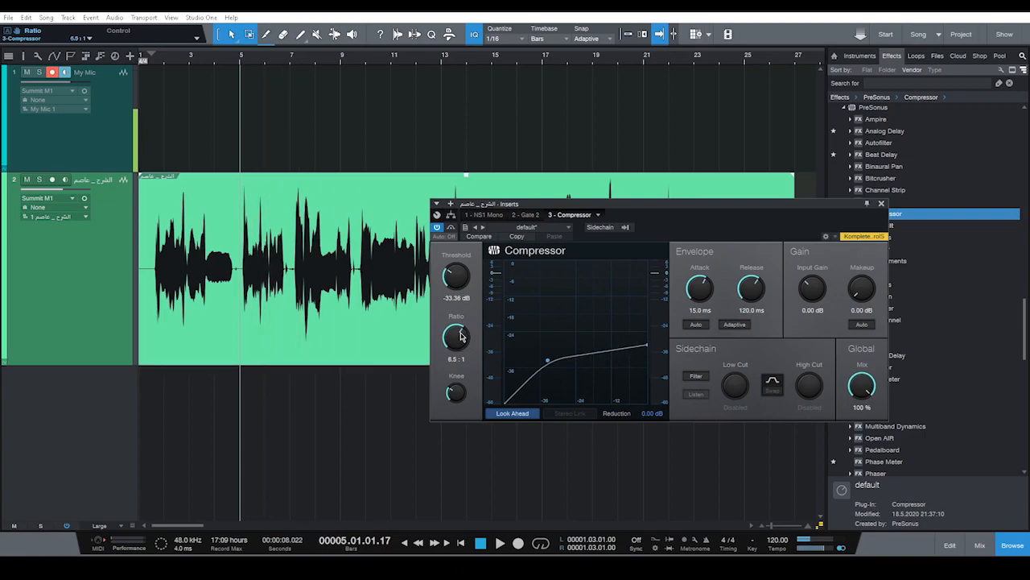
key("space")
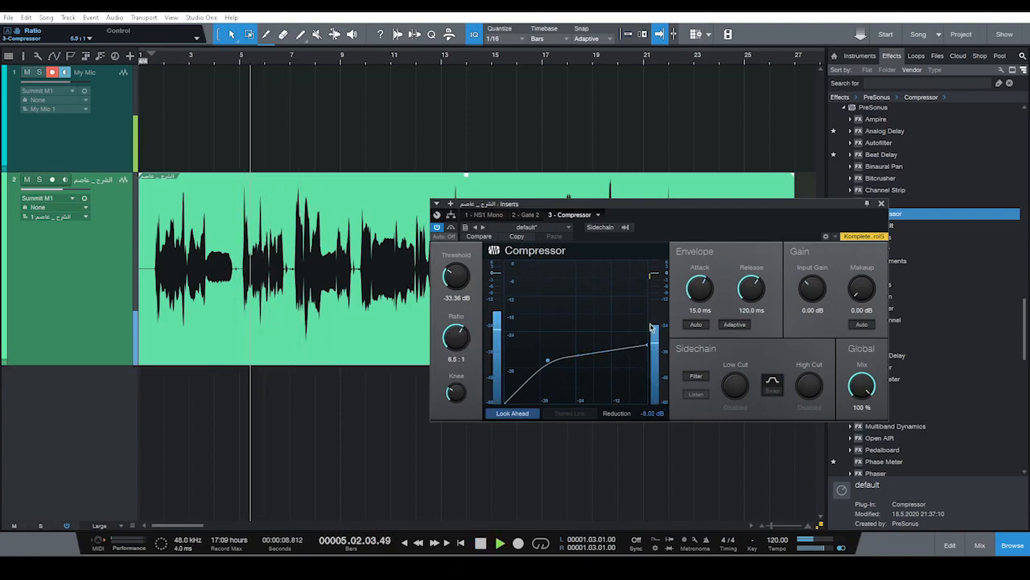
key("space")
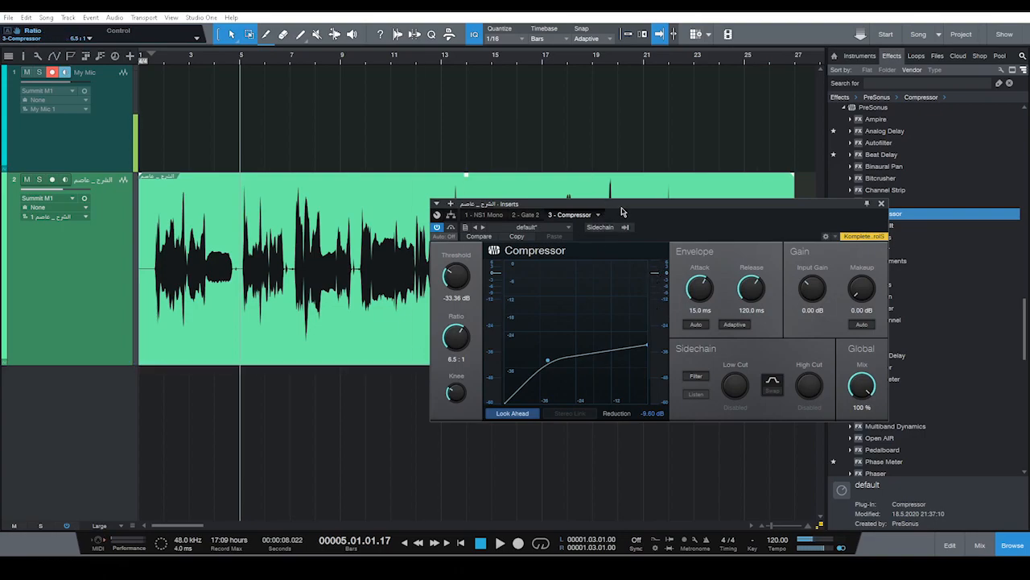
Compare the playing voice at a 1:1 ratio, and set the Compressor's ratio to 4.7:1 and its threshold to -34.56 dB.
left_click_drag(622, 211, 597, 214)
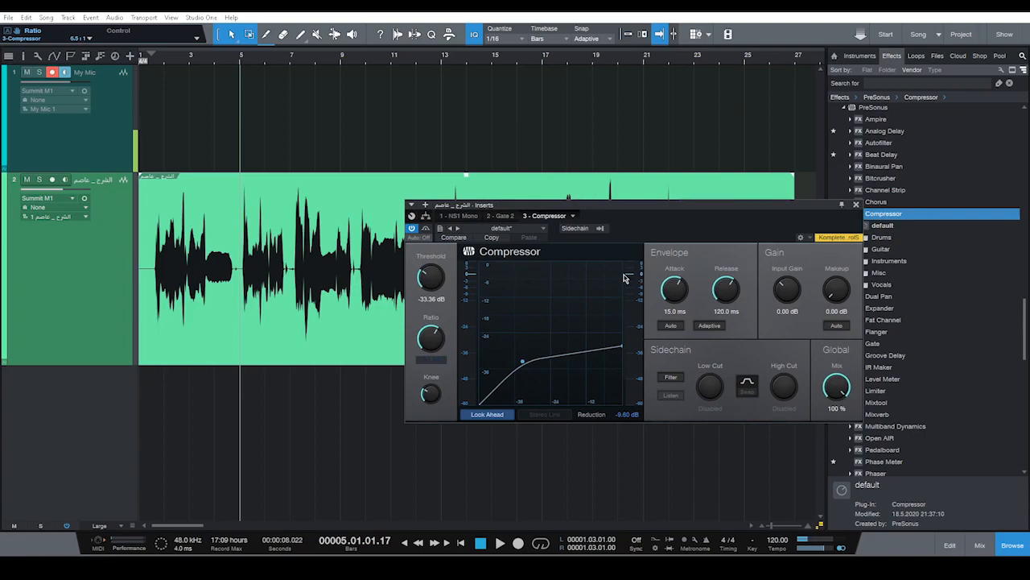
key("space")
double_click(431, 338)
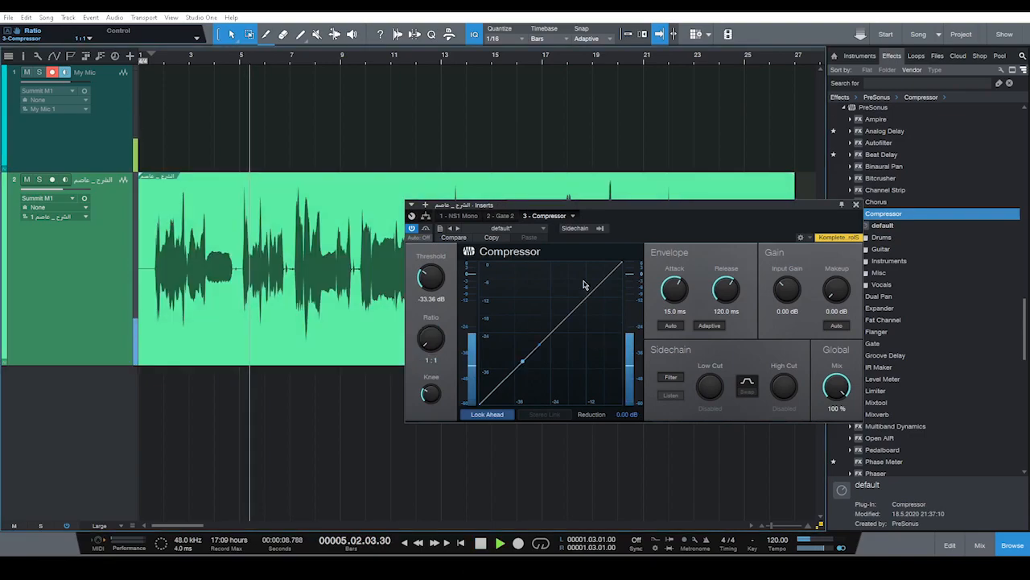
left_click_drag(435, 322, 440, 311)
scroll(436, 328, "up", 5)
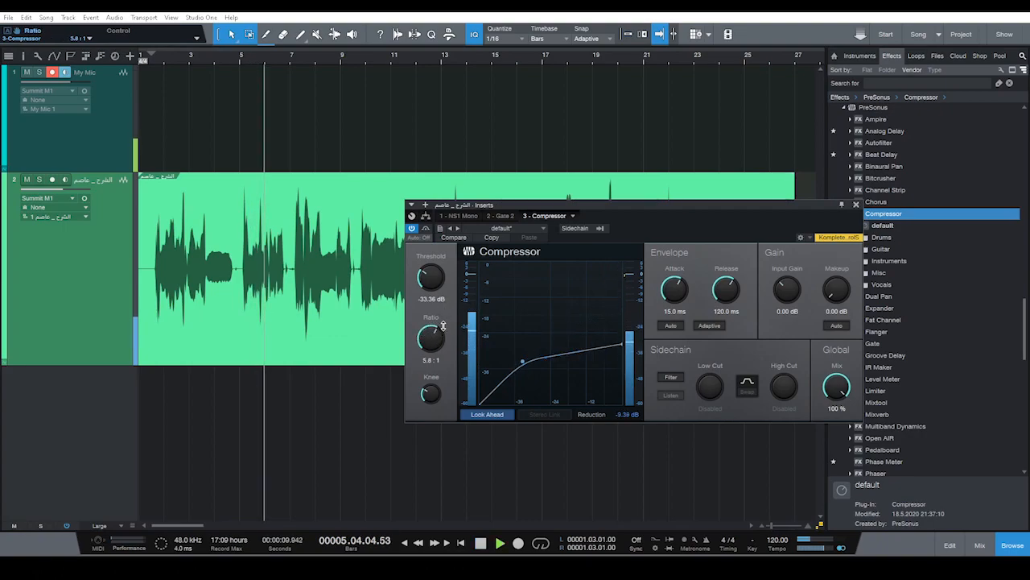
scroll(436, 328, "up", 5)
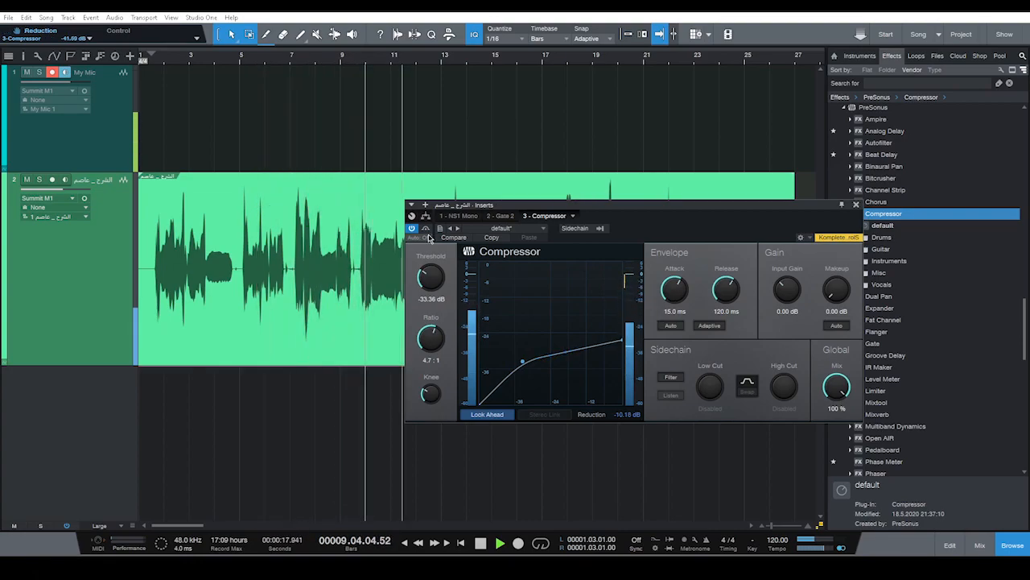
mouse_move(424, 280)
left_mouse_down()
mouse_move(441, 268)
mouse_move(428, 278)
left_mouse_up()
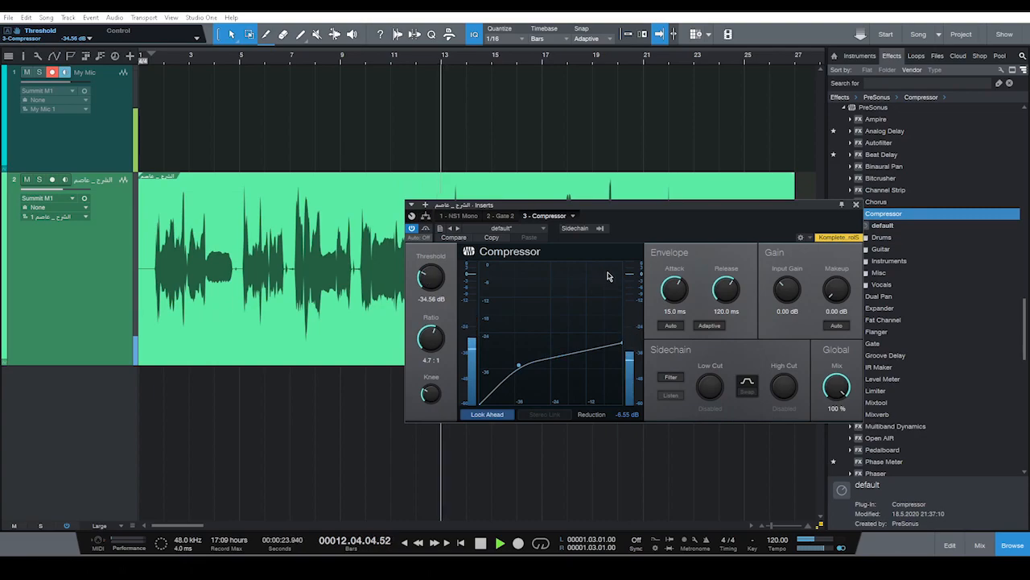
mouse_move(628, 281)
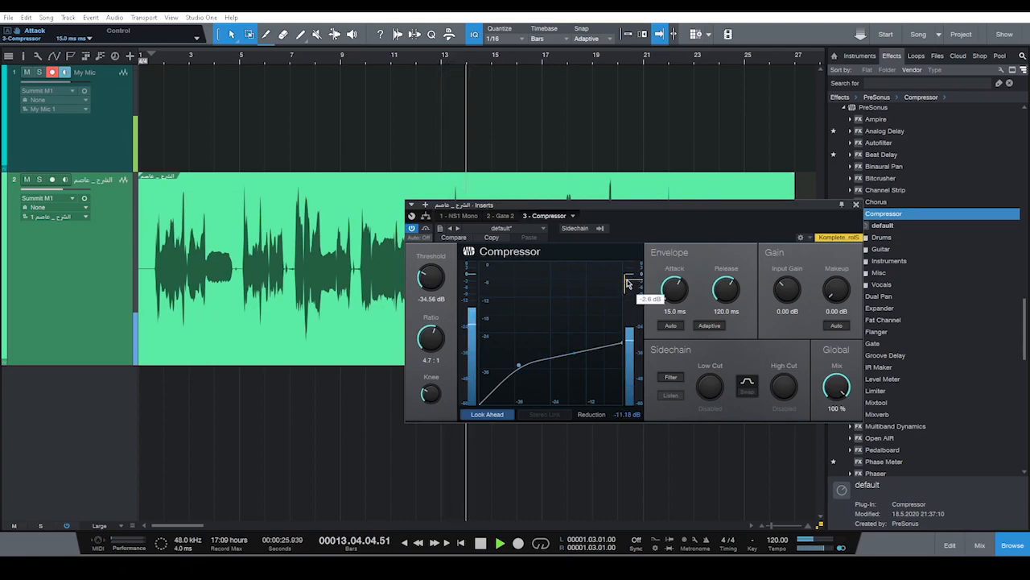
Stop playback and select the quiet passage of the recording just before bar 5.
key("space")
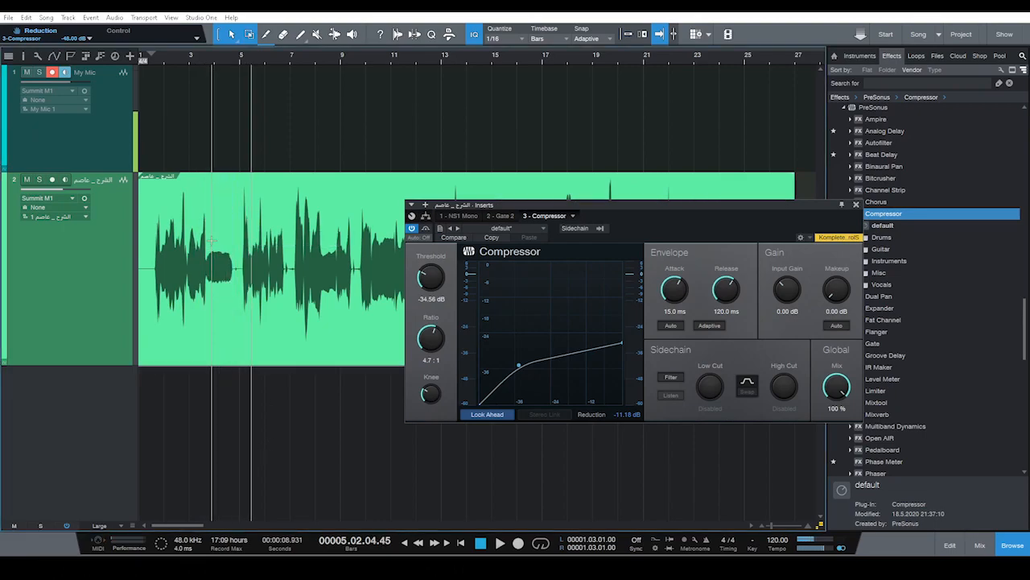
left_click_drag(206, 238, 233, 243)
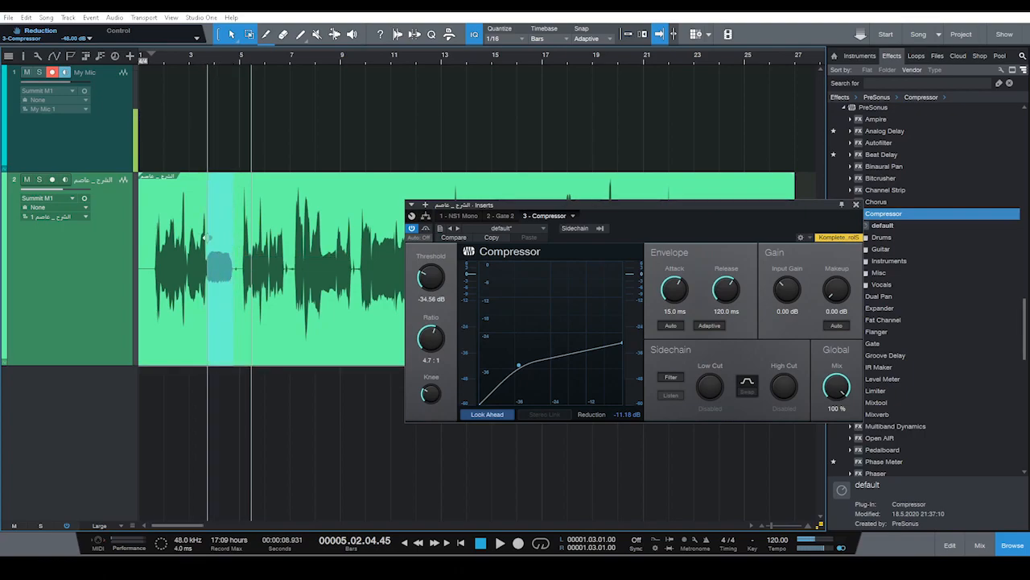
Select the quiet passage of the recording just before bar 5 and set the loop range to that selection.
left_click(203, 282)
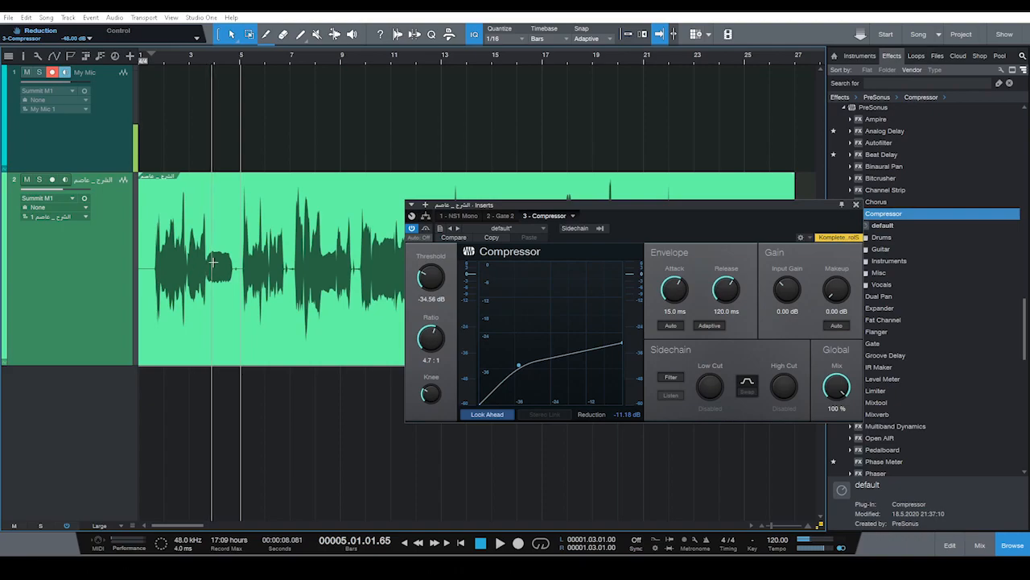
left_click(211, 339)
left_click_drag(211, 339, 239, 351)
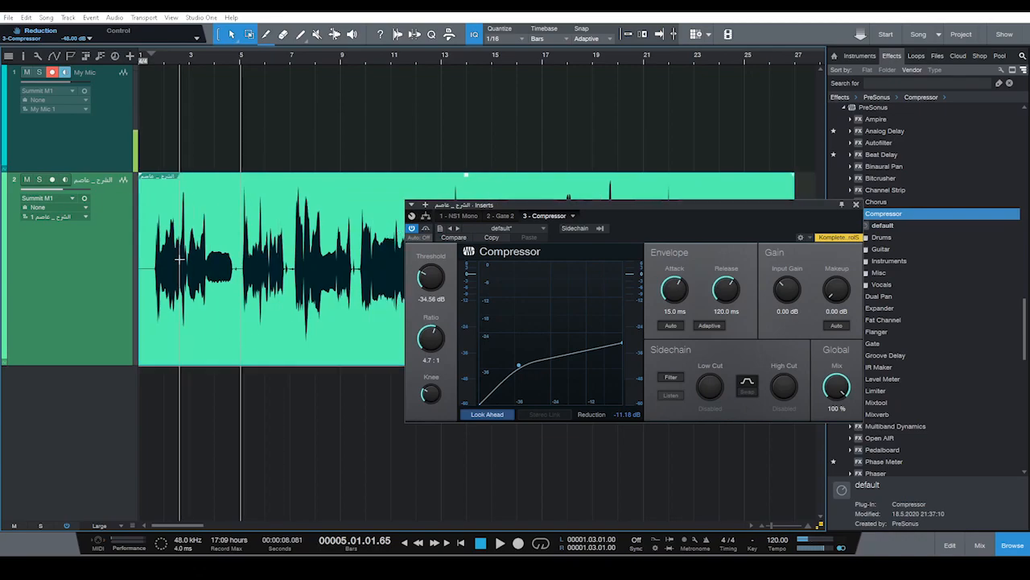
left_click(209, 191)
left_click_drag(208, 191, 239, 193)
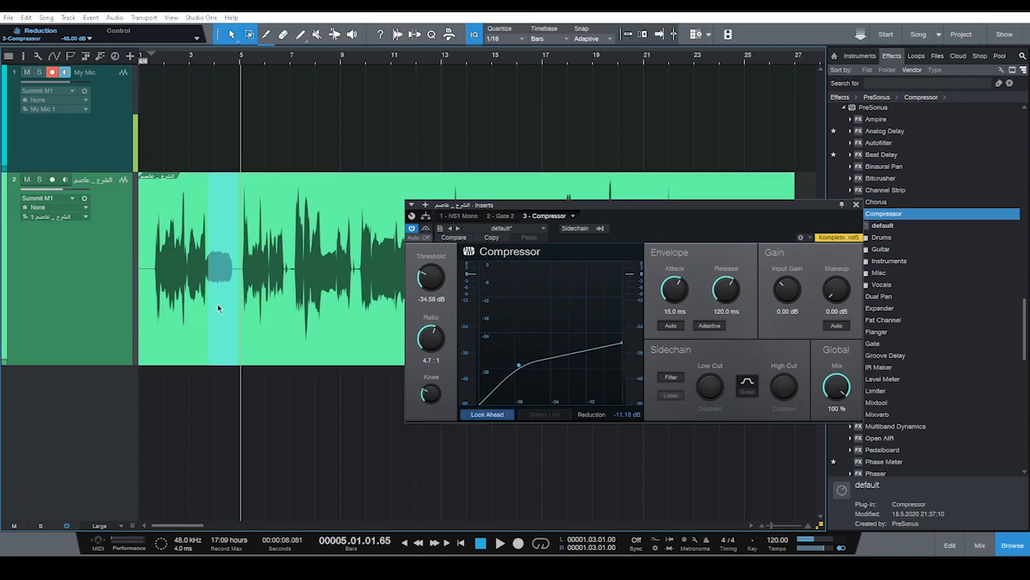
key("p")
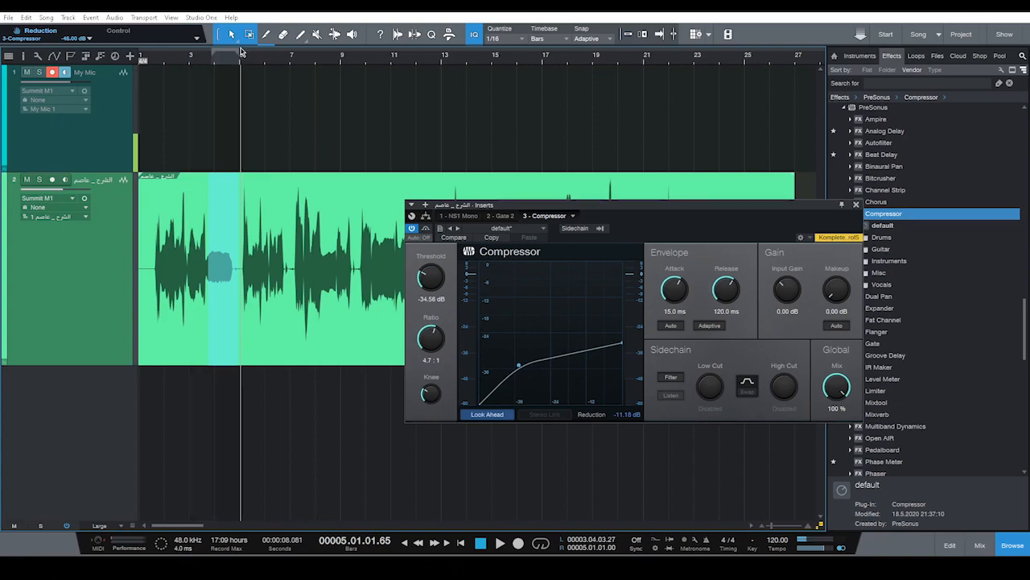
Play the quiet passage as a loop and raise the Compressor's threshold to -31.92 dB.
left_click(230, 62)
left_click(220, 64)
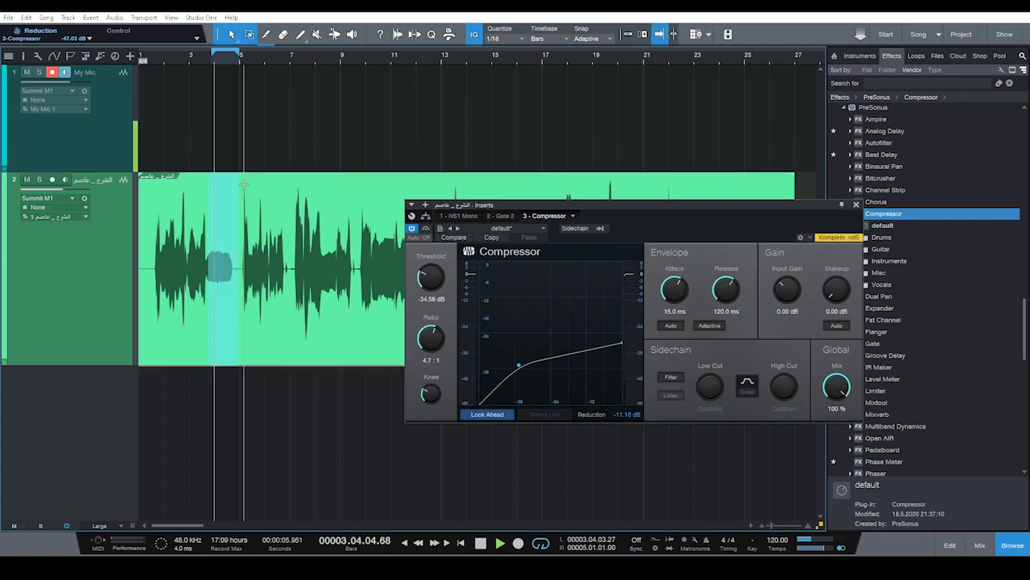
key("space")
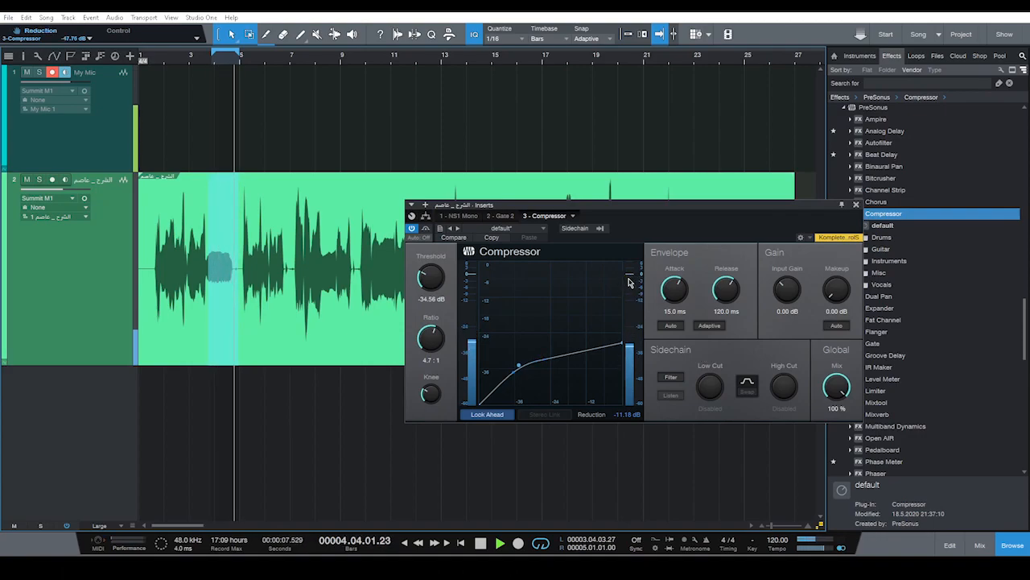
left_click_drag(430, 280, 429, 277)
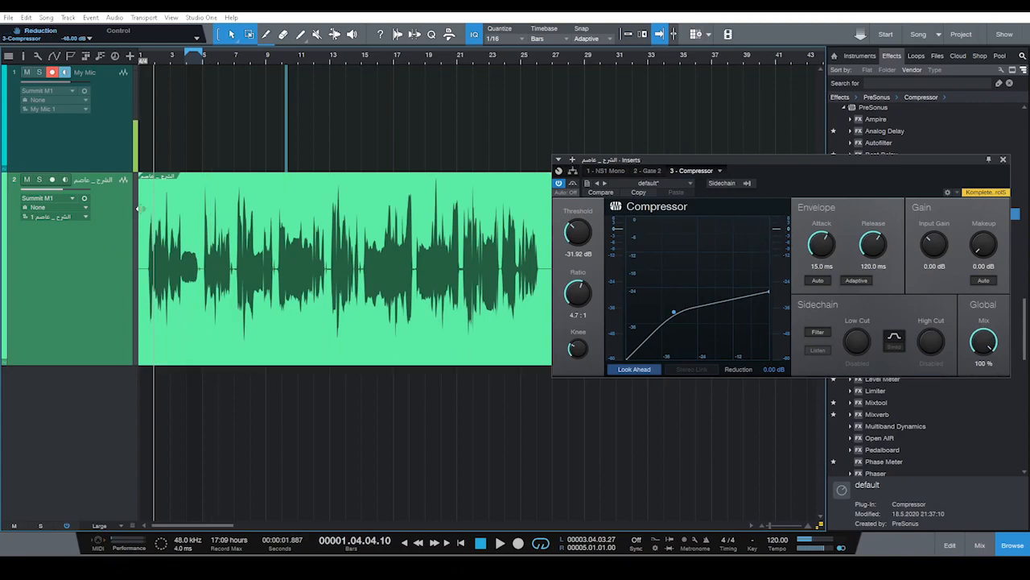
Return the playhead to the start of the recording, place the Compressor window below the waveform, and audition the voice.
left_click(151, 61)
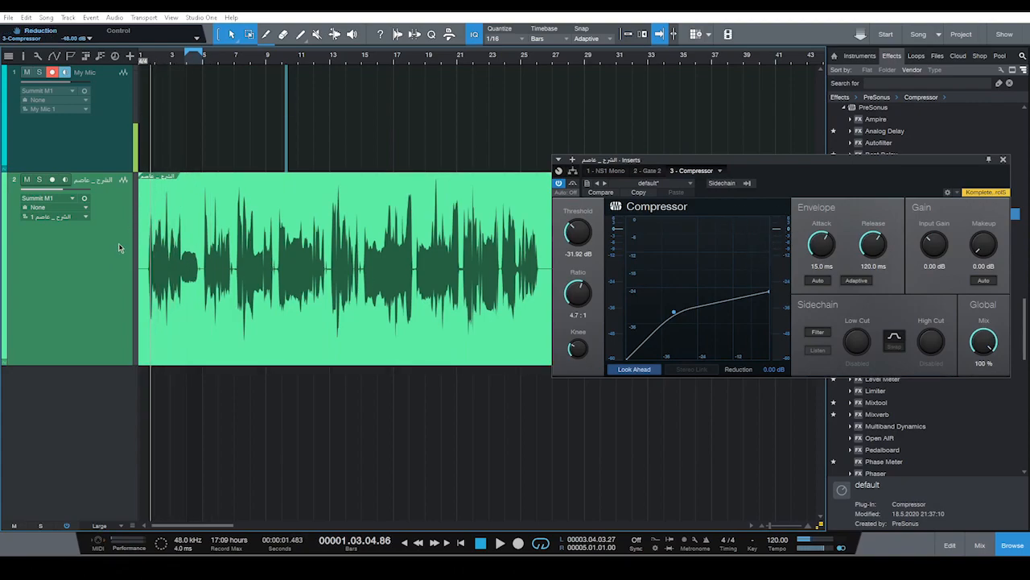
left_click(147, 61)
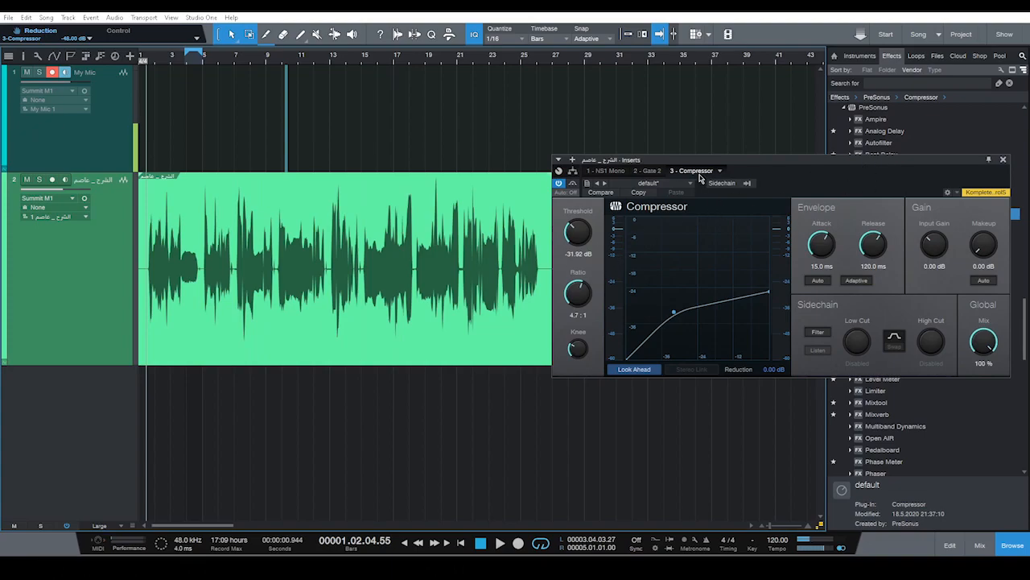
left_click_drag(719, 163, 311, 345)
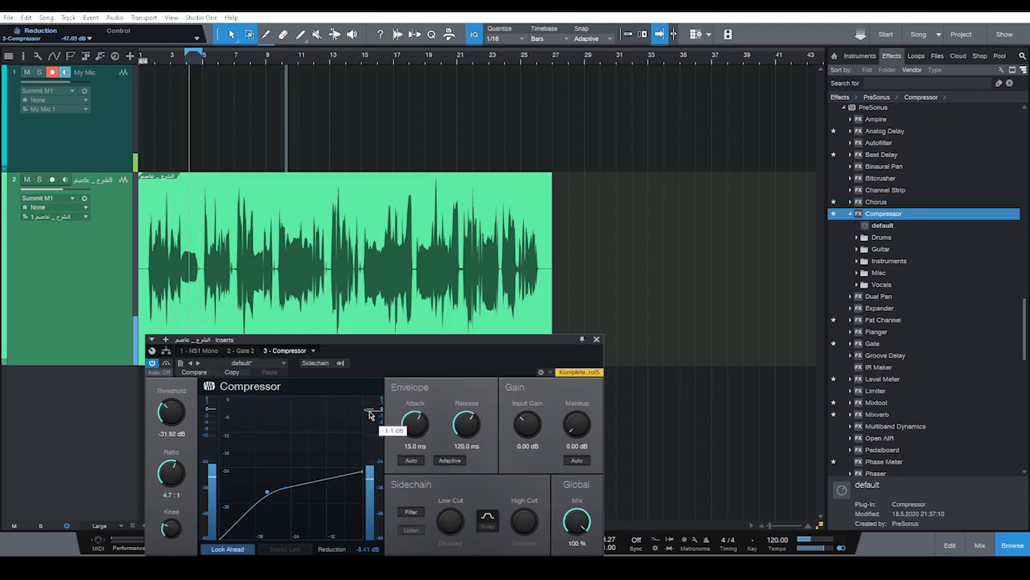
key("space")
key("space")
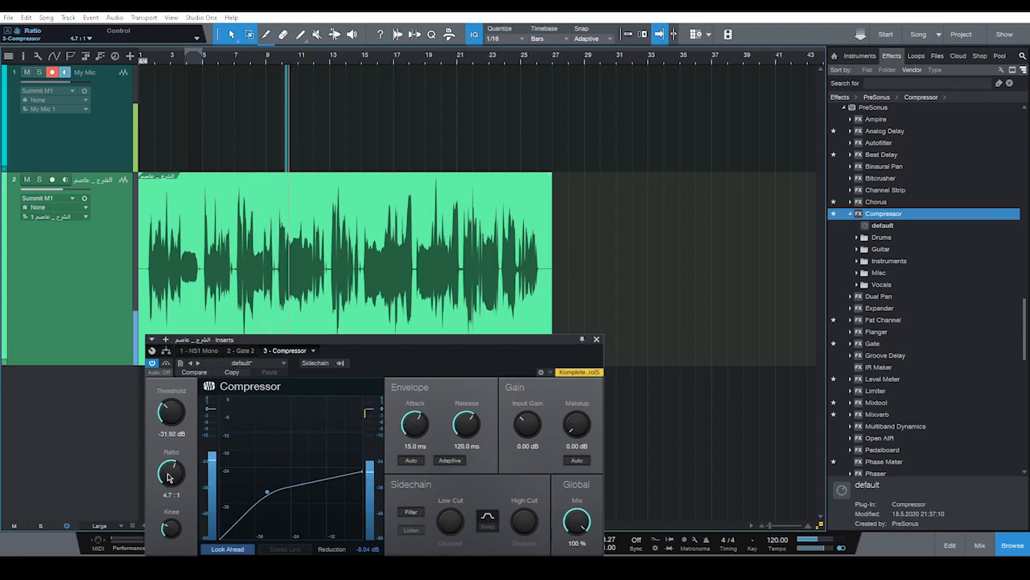
Raise the Compressor's ratio to 6.5:1 and finally 8.3:1 while the recording plays, and stop playback.
left_click_drag(168, 482, 177, 461)
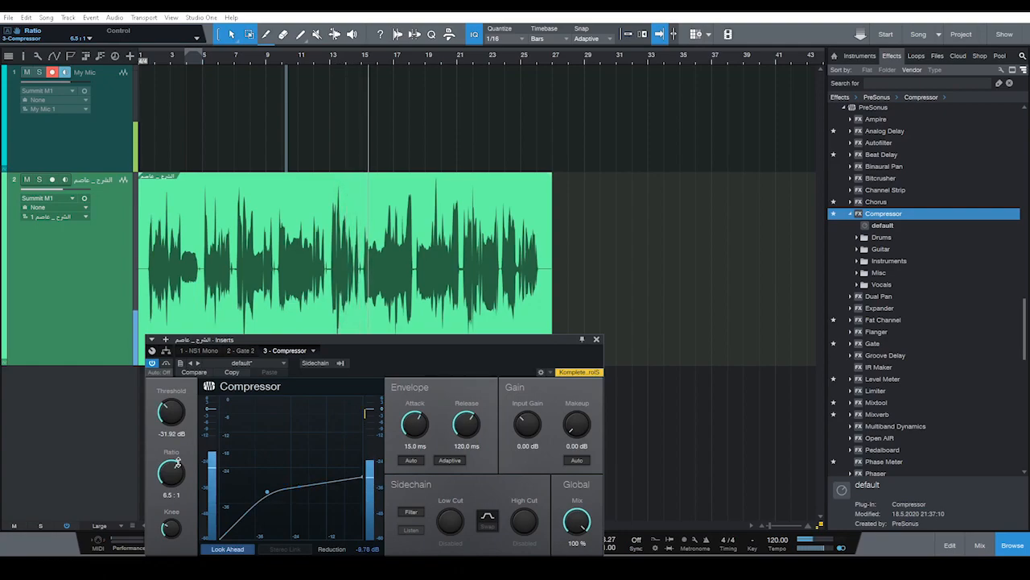
left_click_drag(175, 476, 173, 472)
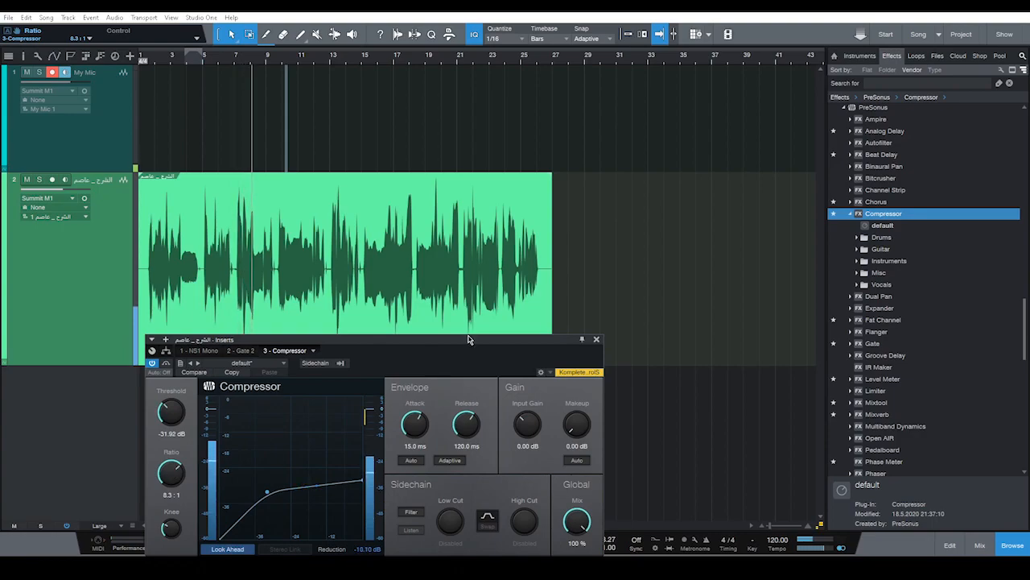
left_click_drag(469, 339, 804, 118)
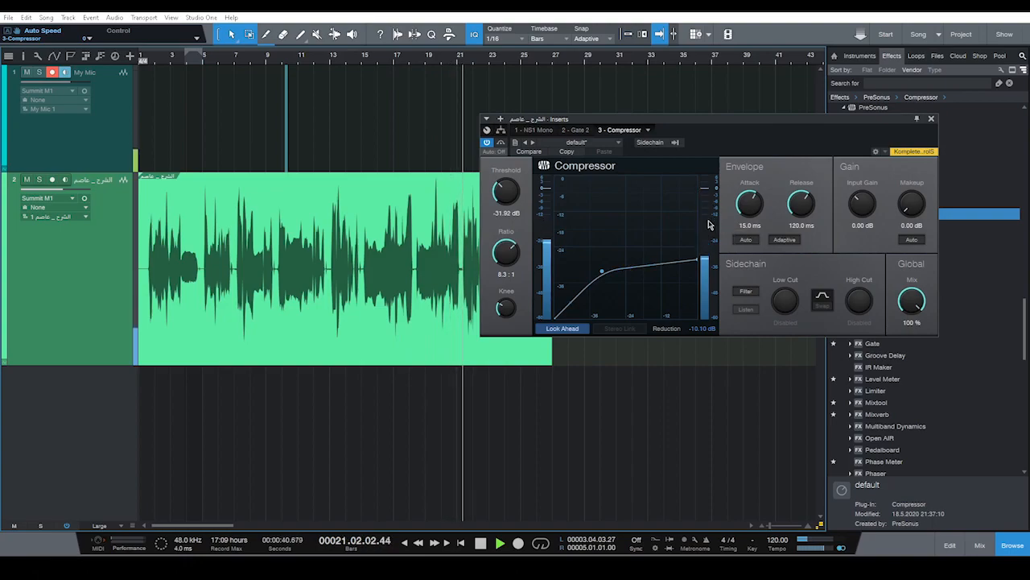
key("space")
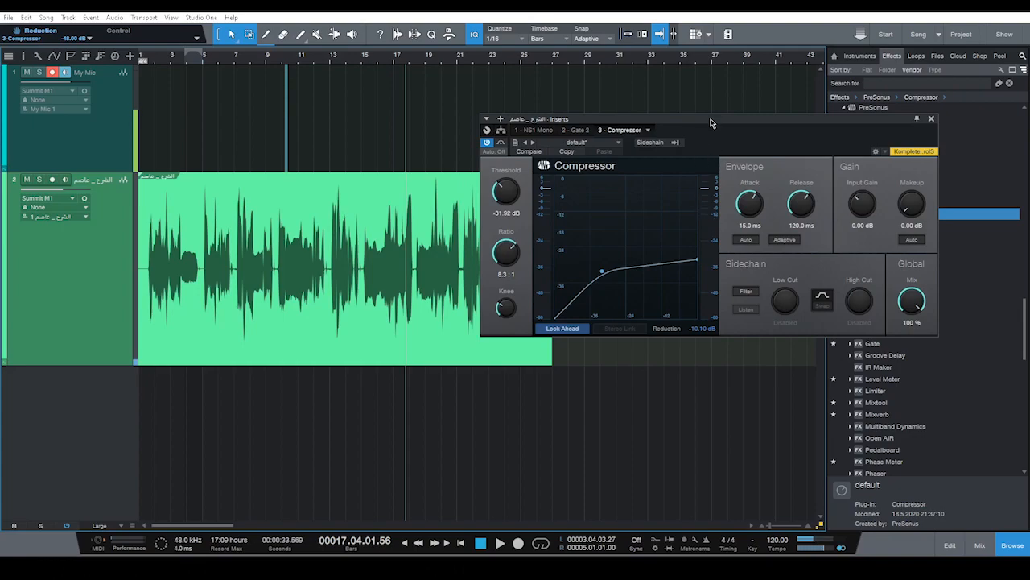
Reposition the Compressor window, try automatic attack and release times, and play the recording from bar 17.
left_click_drag(711, 123, 723, 151)
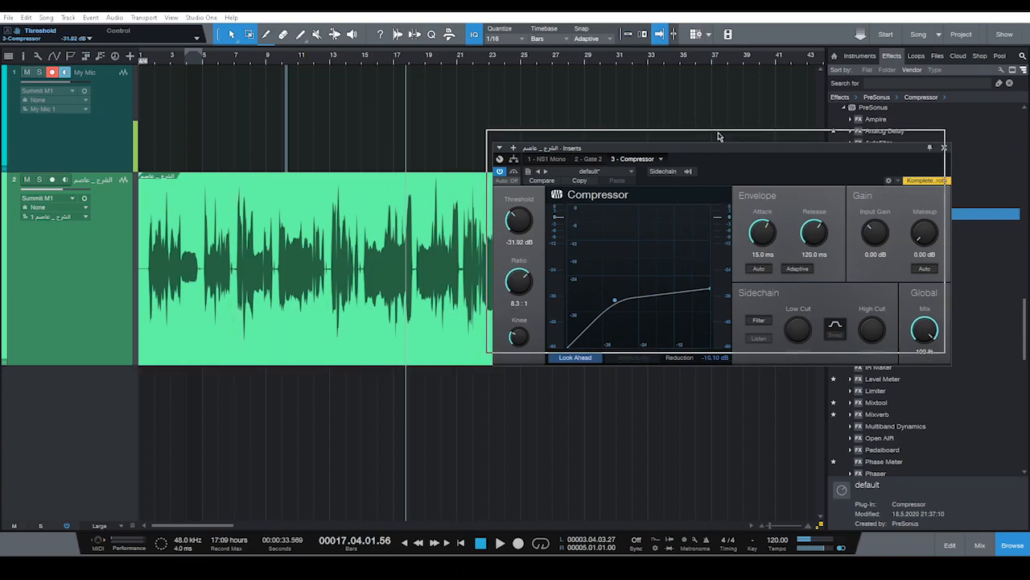
left_click_drag(723, 148, 714, 132)
left_click_drag(781, 134, 792, 155)
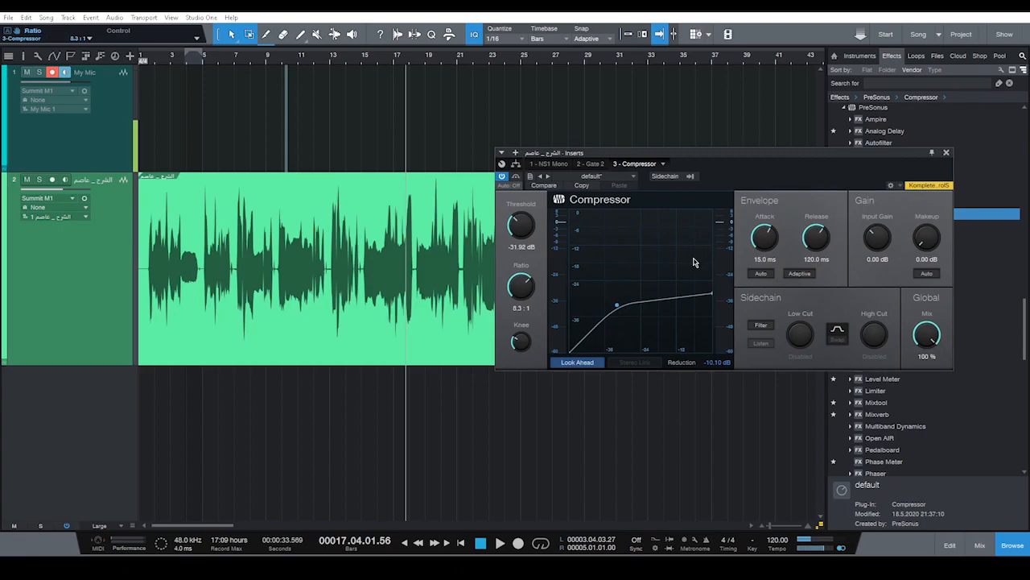
left_click(762, 275)
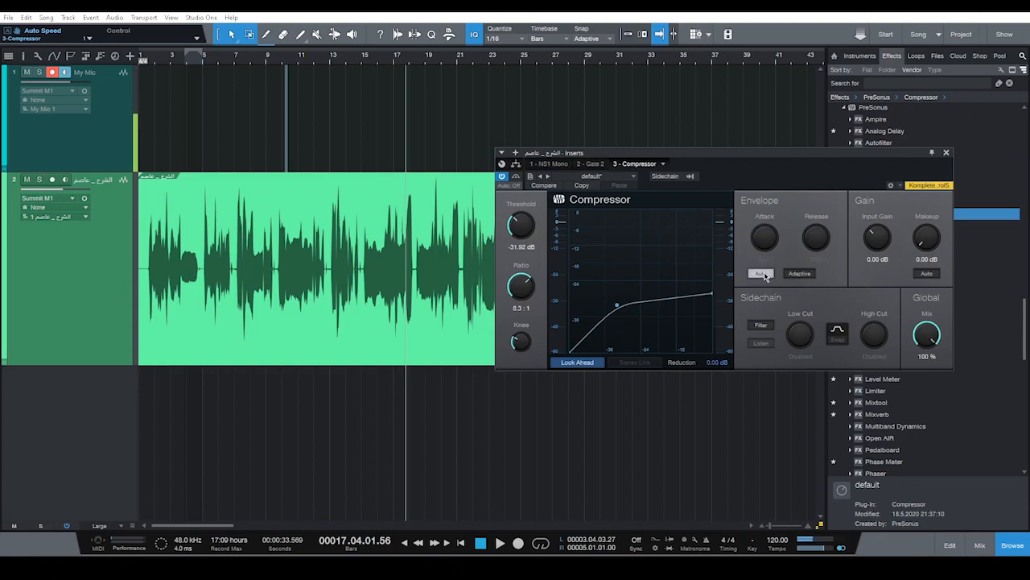
key("space")
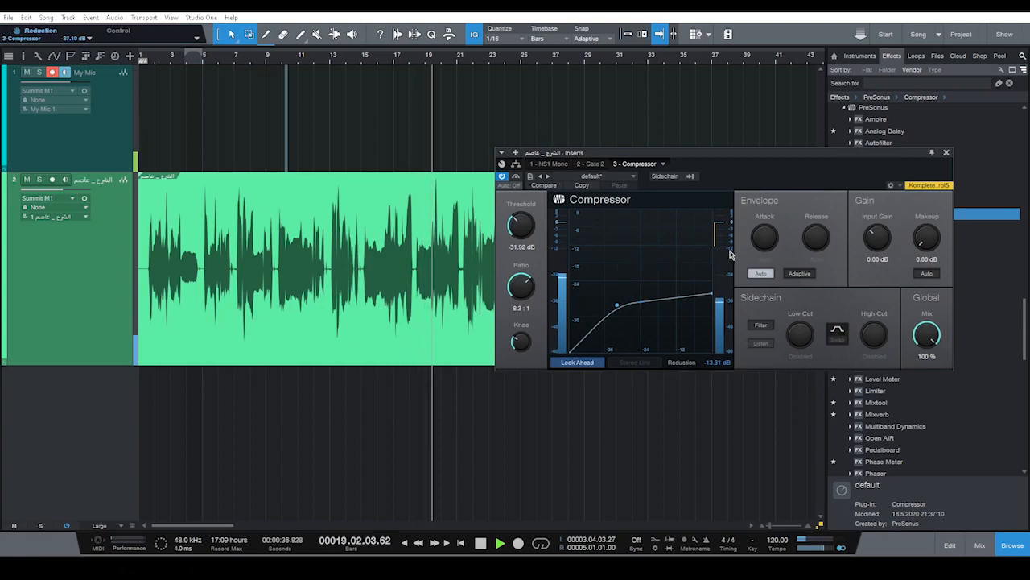
mouse_move(719, 250)
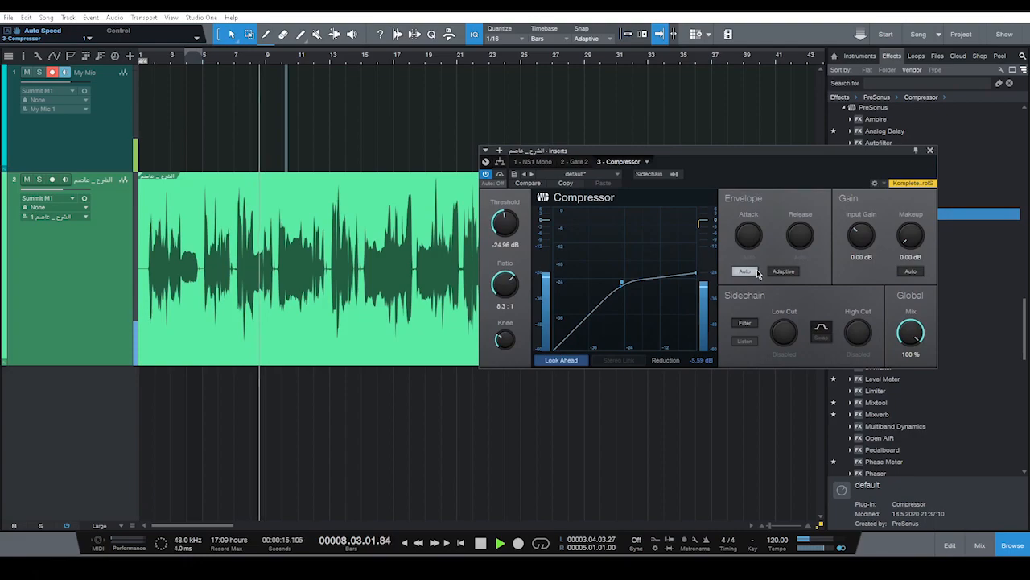
Switch the Compressor's envelope from Auto to Adaptive and audition the recording.
left_click(748, 272)
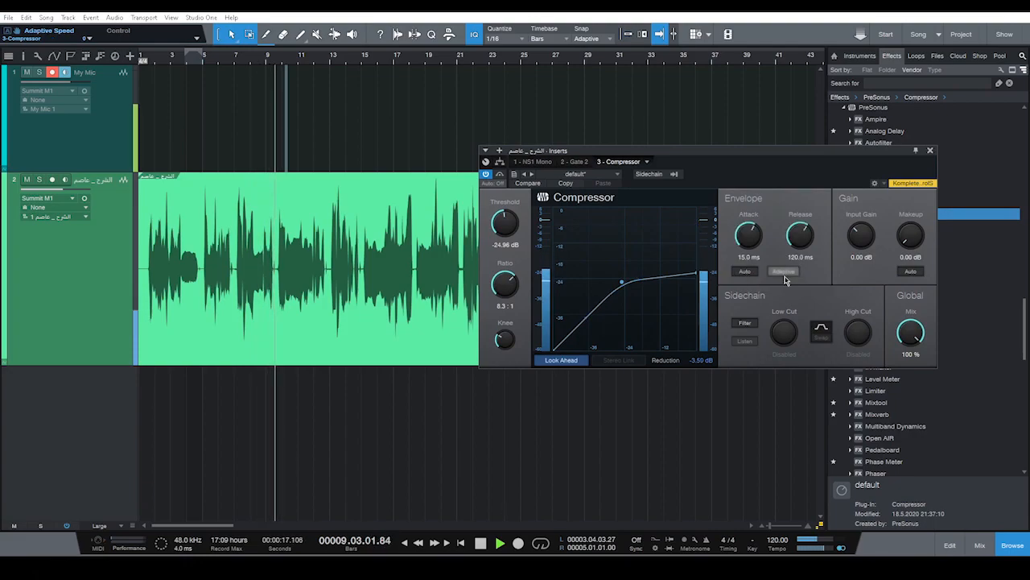
key("space")
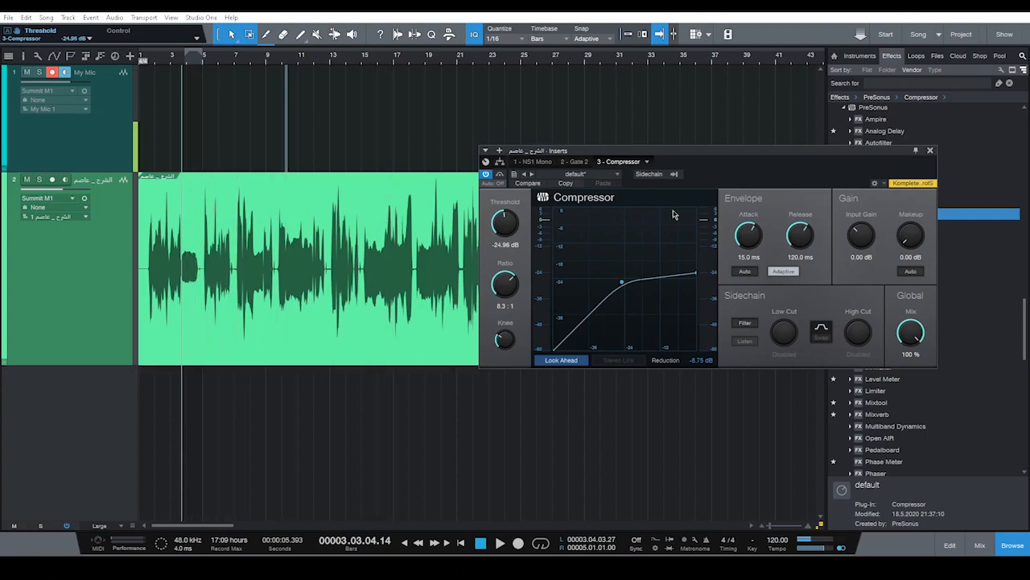
key("space")
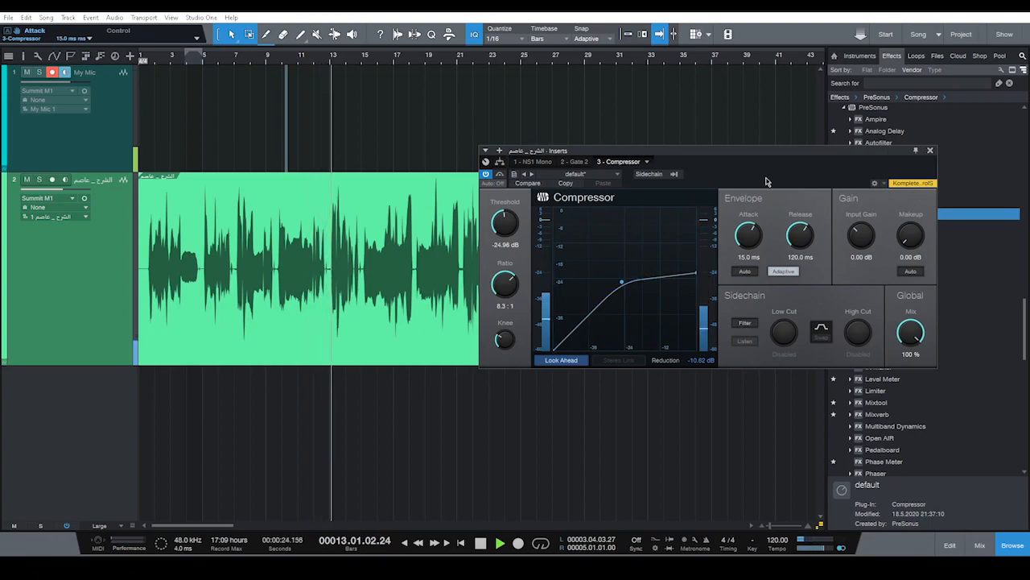
key("space")
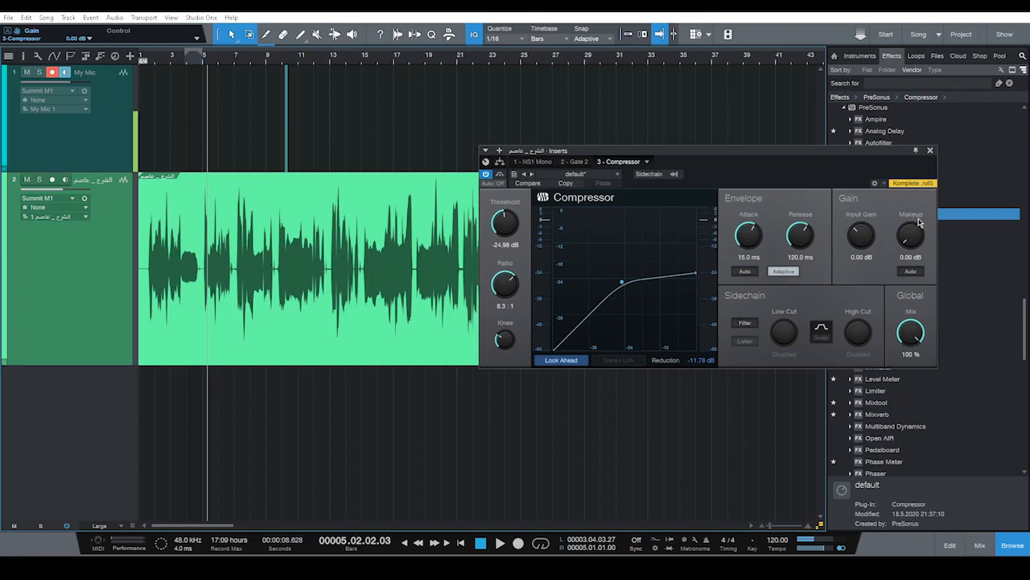
Turn on the Compressor's automatic makeup gain and audition the voice from bar 5 and from bar 2.
left_click(907, 272)
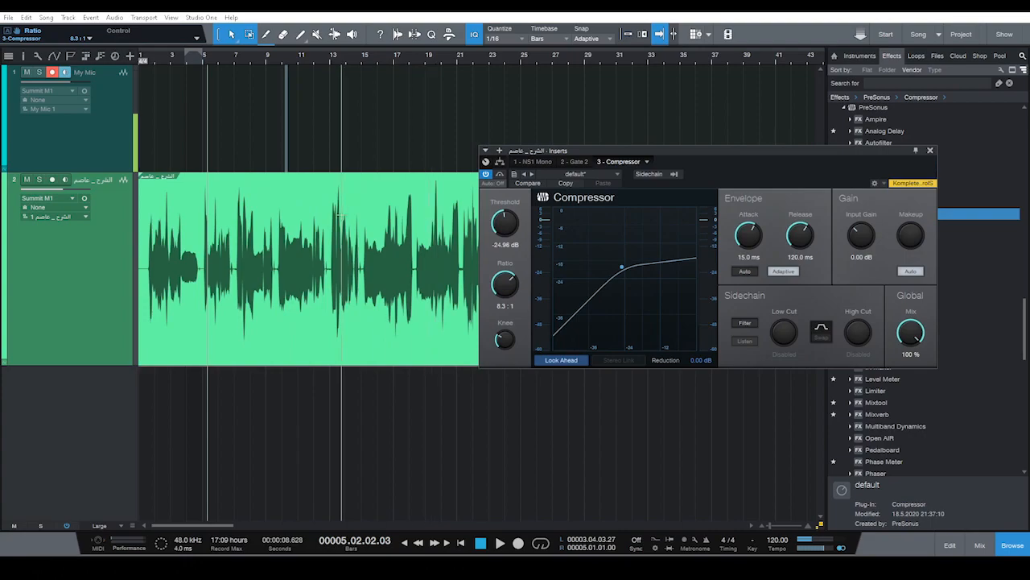
key("space")
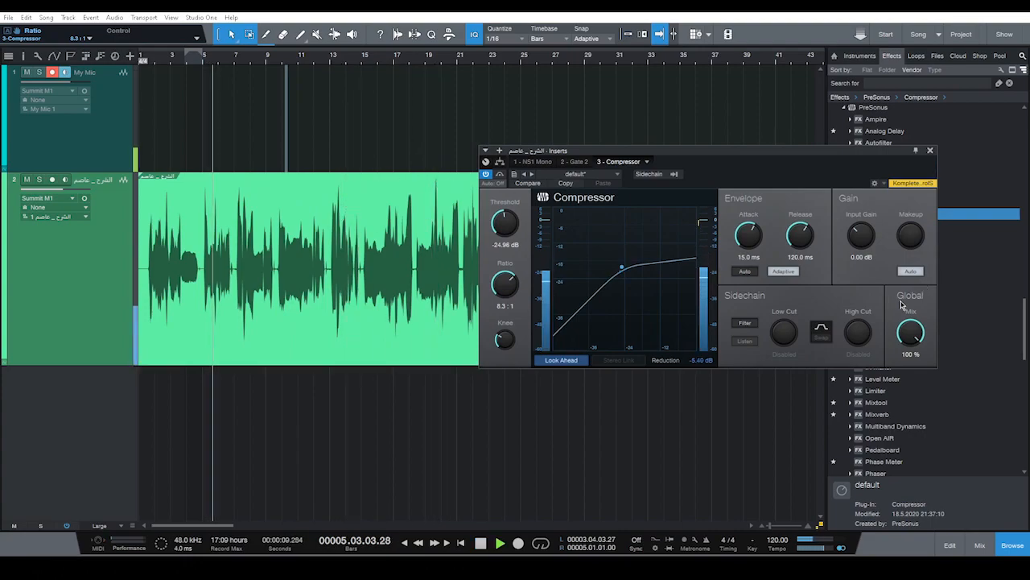
key("space")
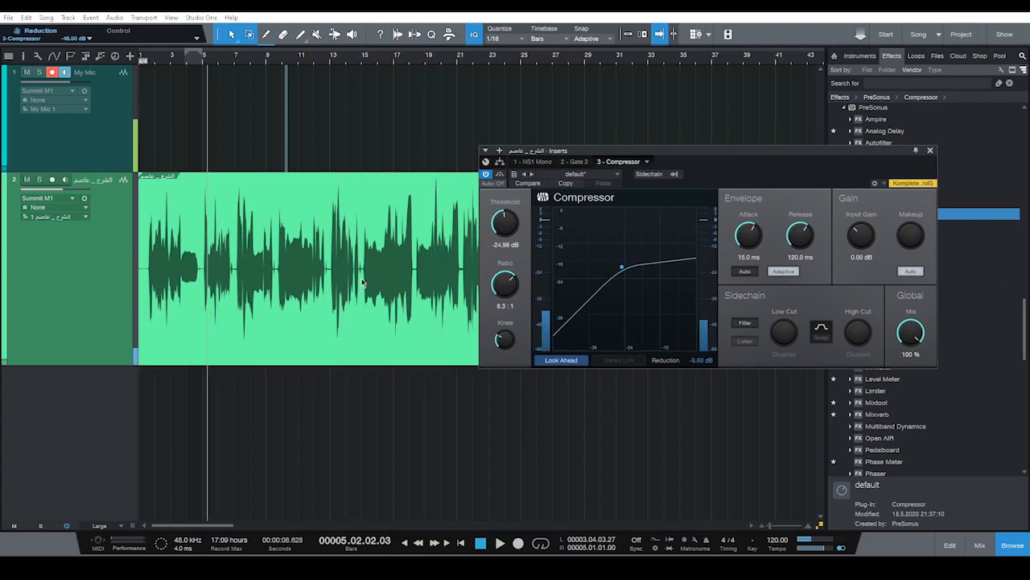
left_click(156, 59)
key("space")
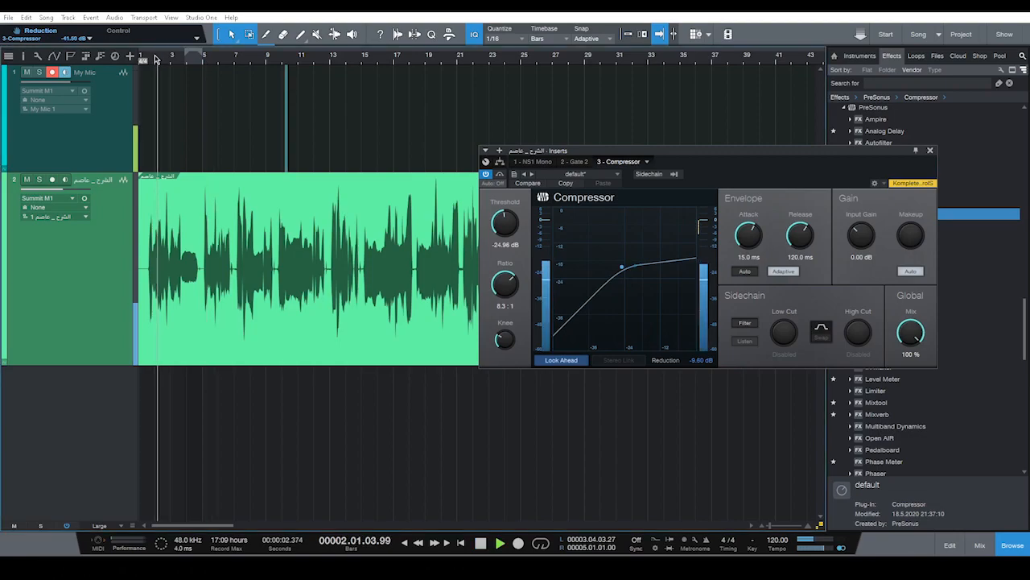
key("space")
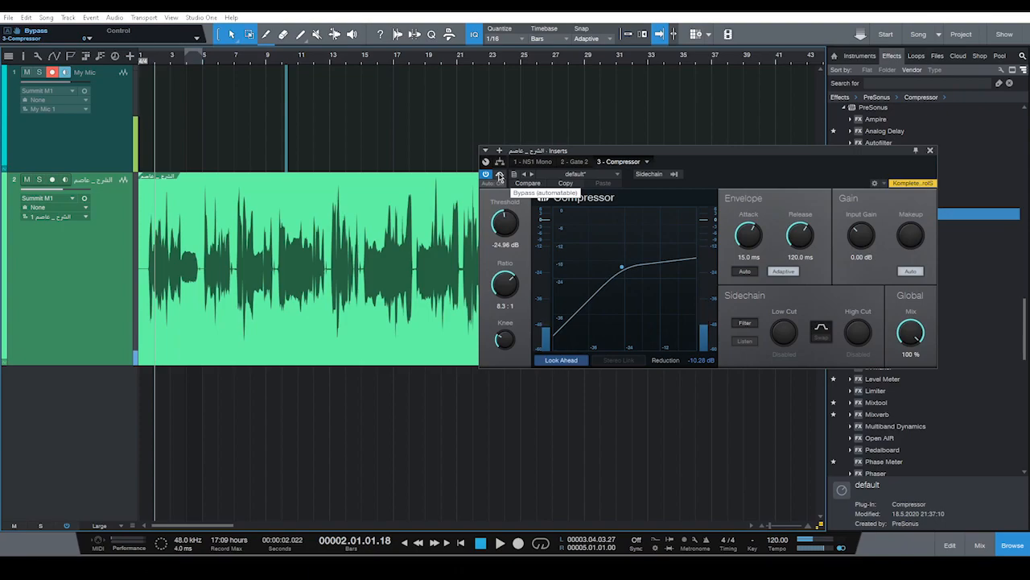
Compare the playing voice with the Compressor deactivated and activated, stop playback, and leave the Compressor active.
key("space")
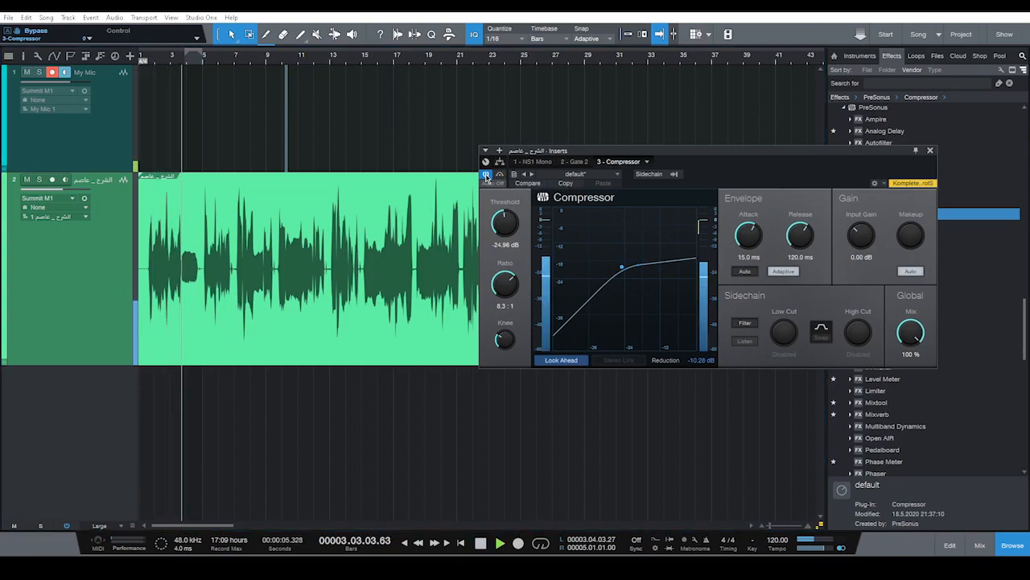
left_click(487, 176)
left_click(487, 174)
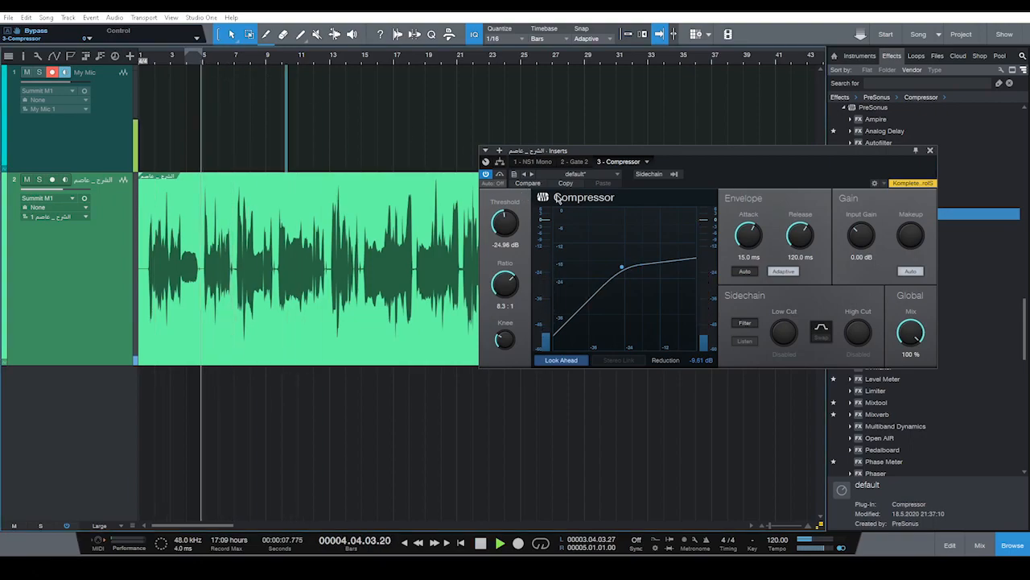
left_click(486, 175)
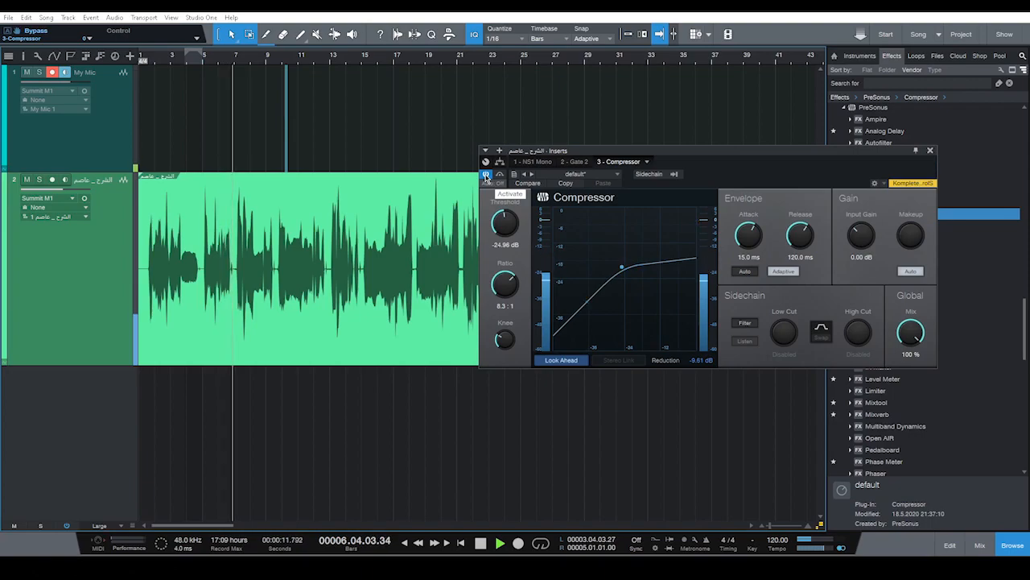
left_click(486, 175)
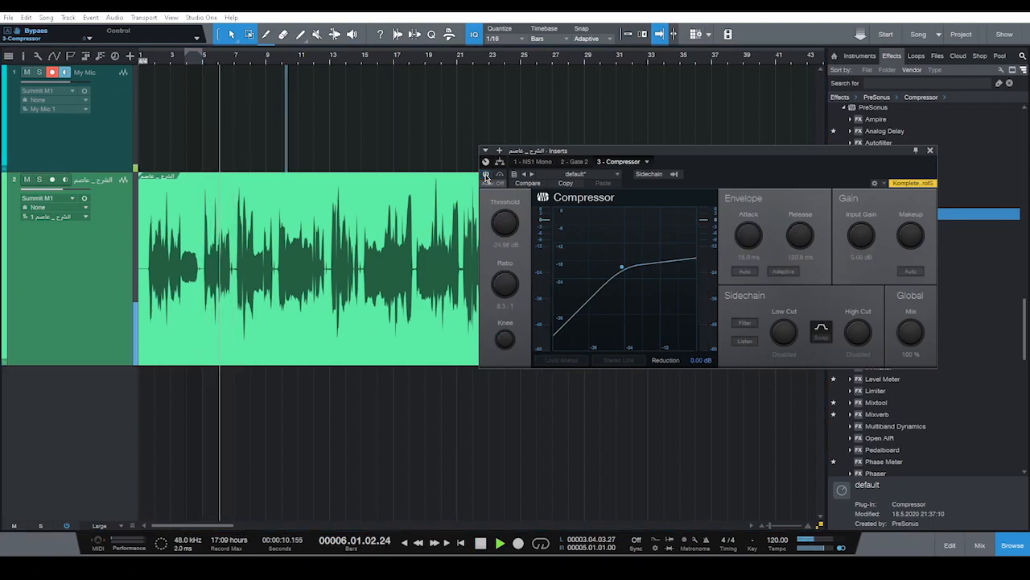
key("space")
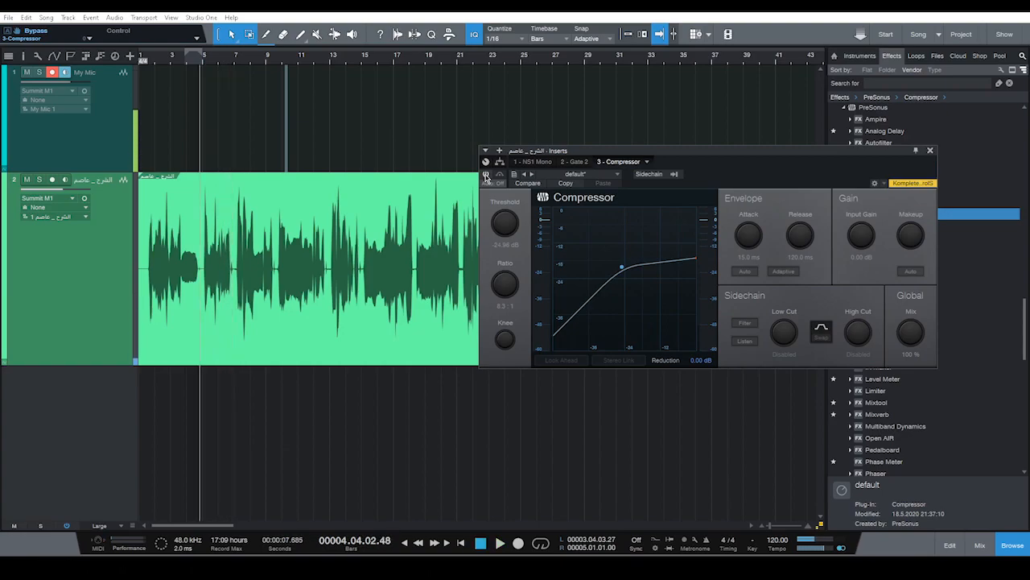
left_click(486, 174)
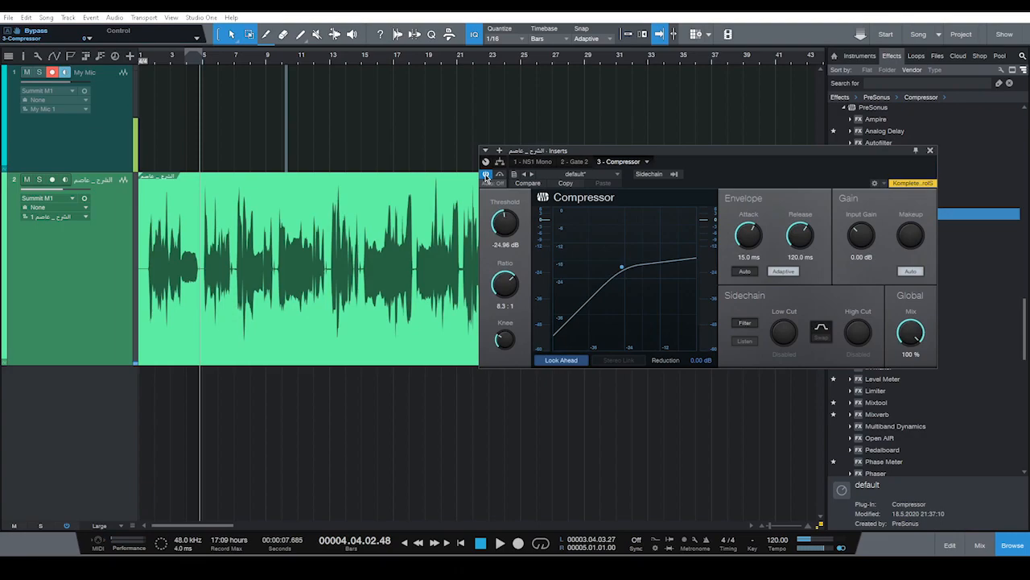
Audition the compressed recording from just before bar 5, stop playback, and close the Compressor window.
key("space")
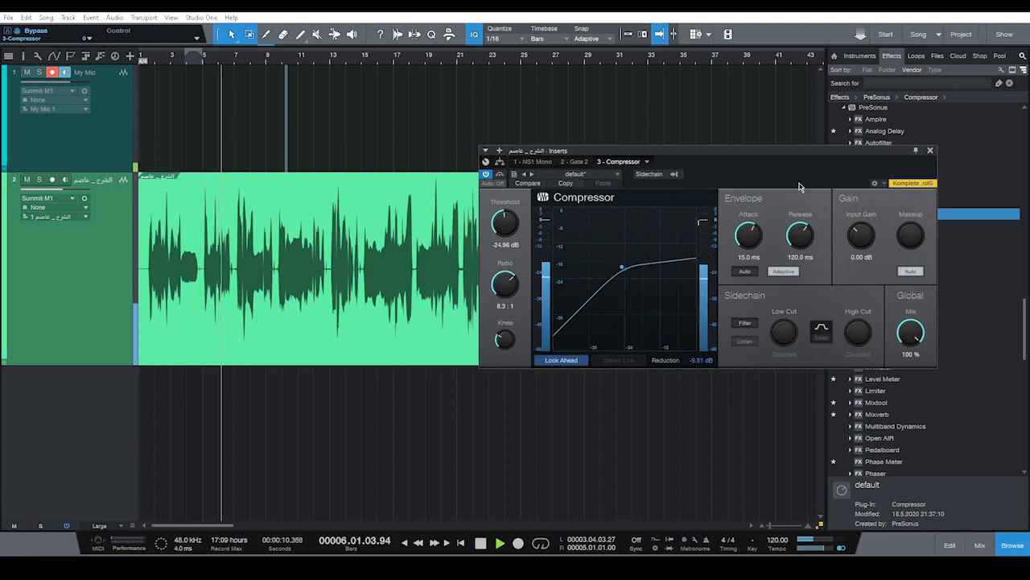
key("space")
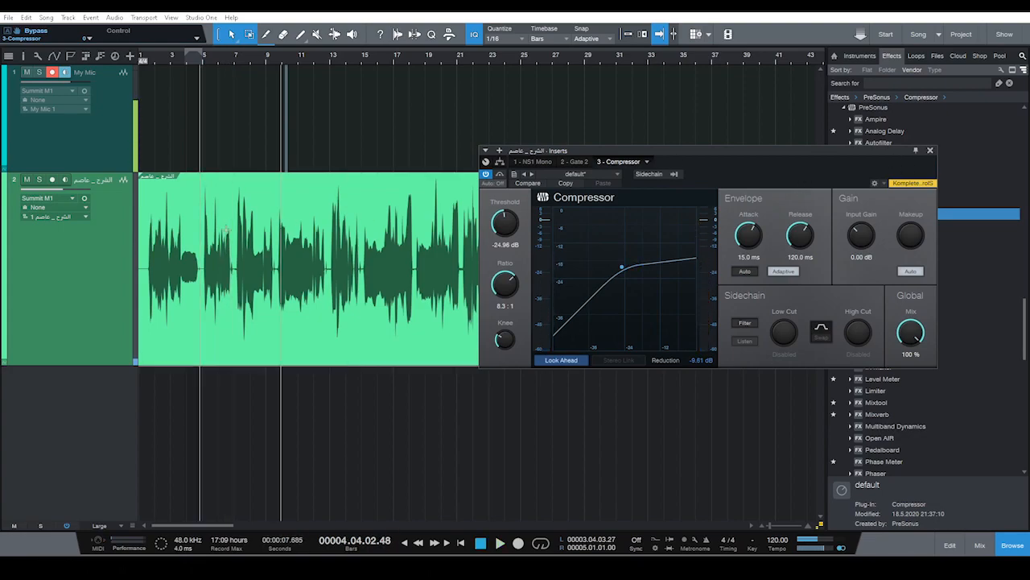
left_click_drag(851, 152, 871, 199)
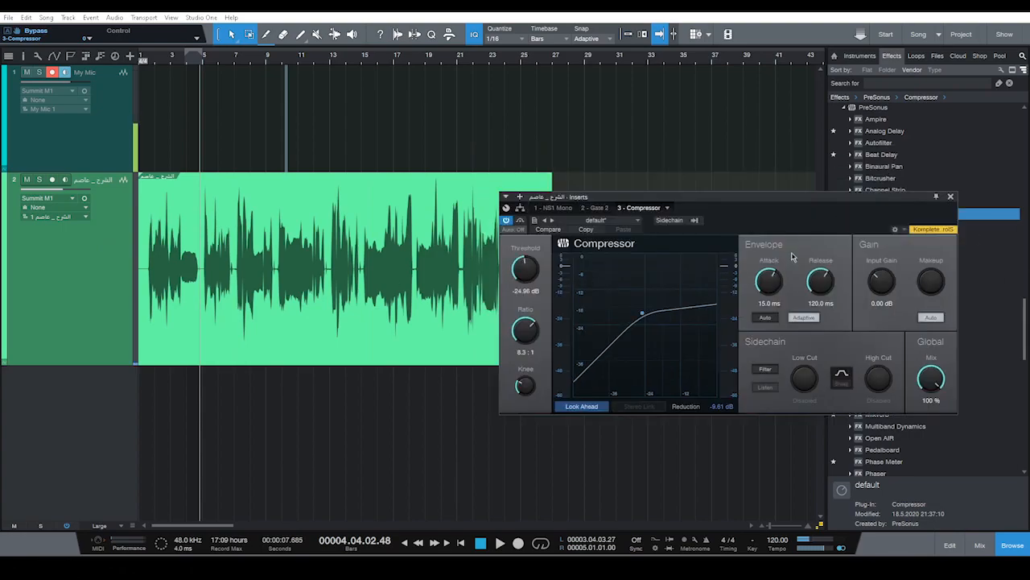
left_click(949, 197)
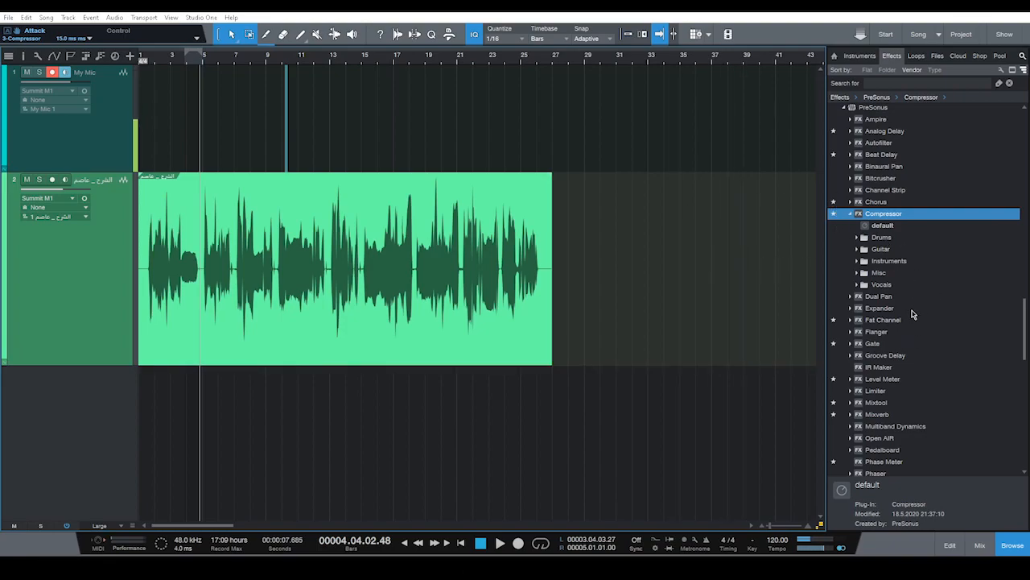
Add a Pro EQ insert to the recording's track and place it ahead of the Compressor in the insert chain.
scroll(912, 314, "down", 2)
left_click(876, 461)
left_click_drag(876, 464, 193, 291)
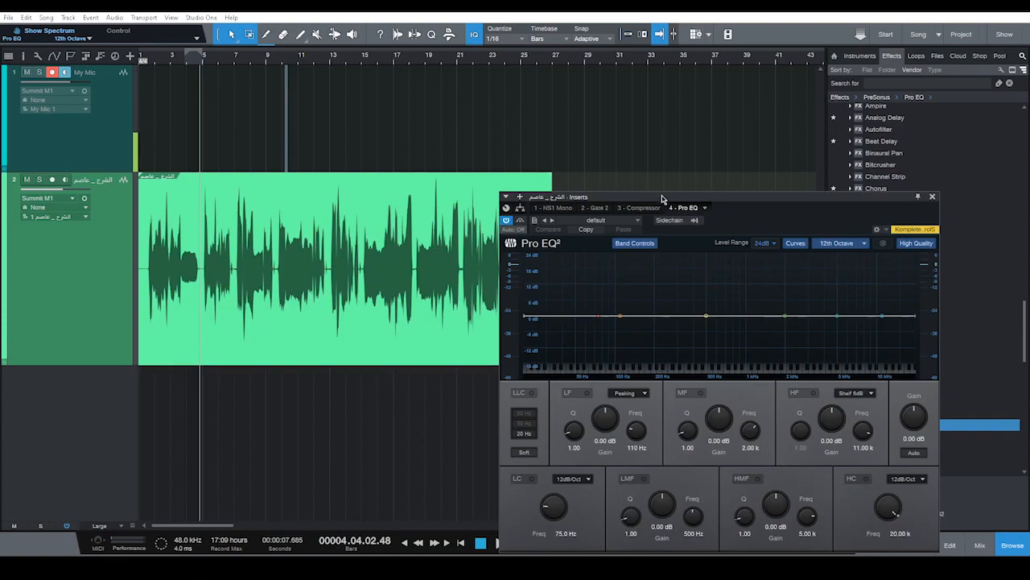
left_click_drag(668, 198, 674, 120)
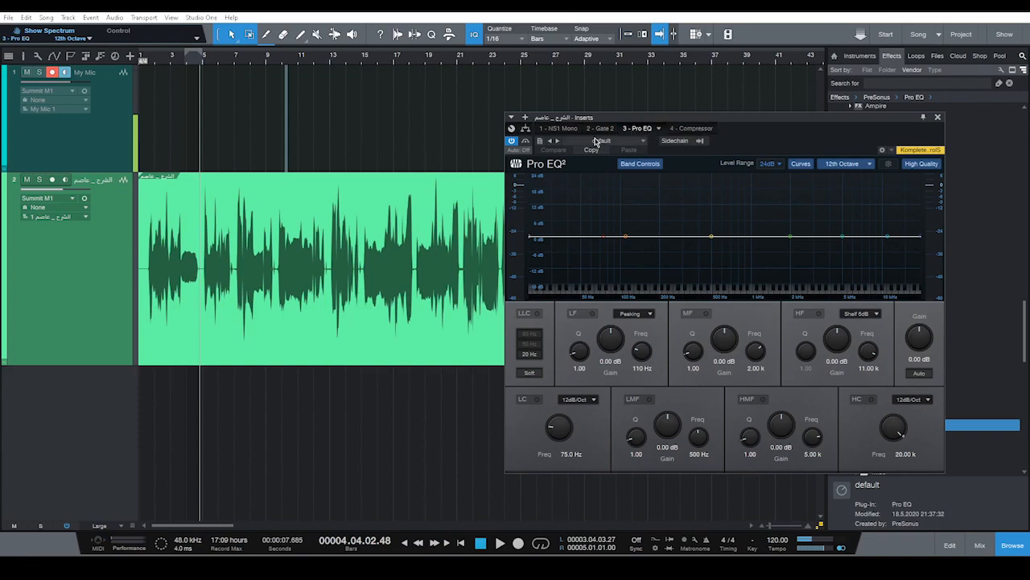
left_click_drag(636, 133, 699, 140)
mouse_move(644, 130)
left_mouse_down()
mouse_move(723, 135)
mouse_move(646, 117)
left_mouse_up()
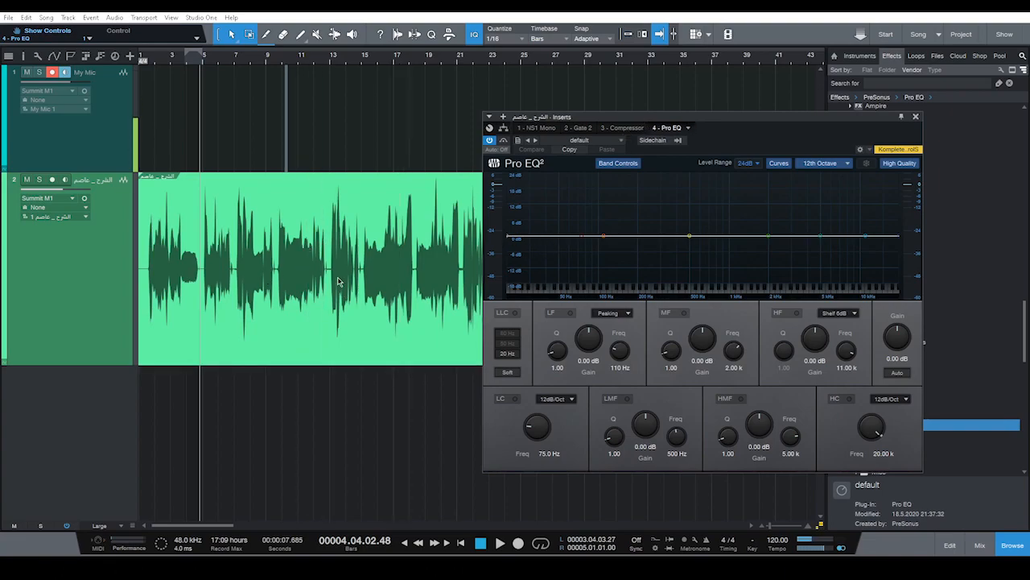
left_click_drag(618, 117, 648, 125)
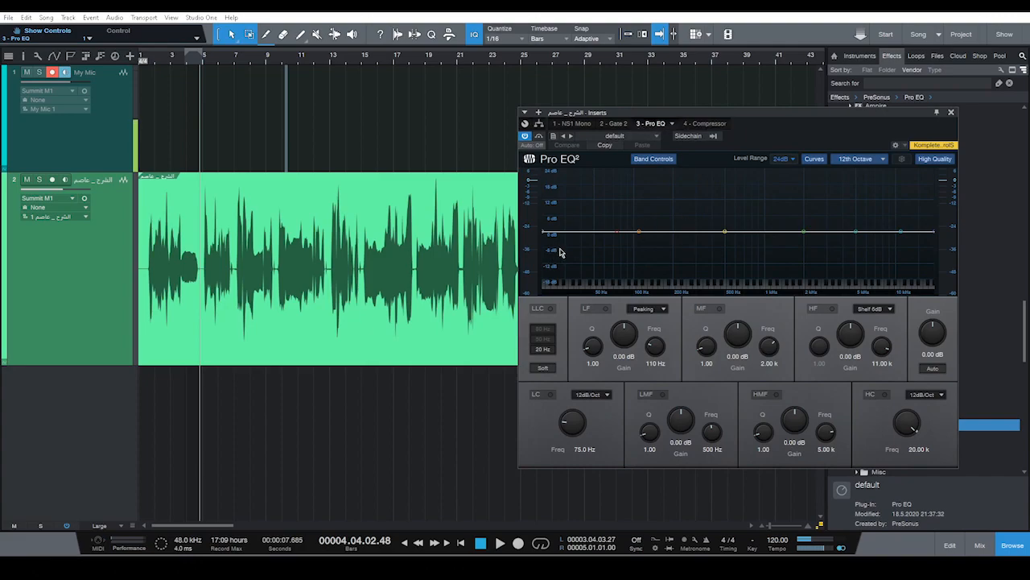
Play the recording to watch its frequency spectrum in Pro EQ, stop playback, and close the plug-in window.
key("space")
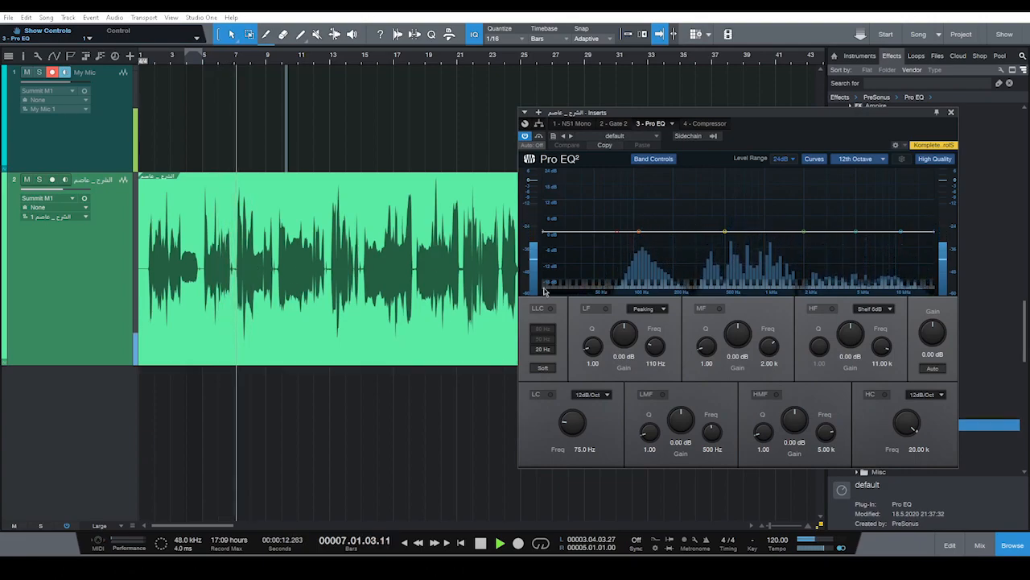
key("space")
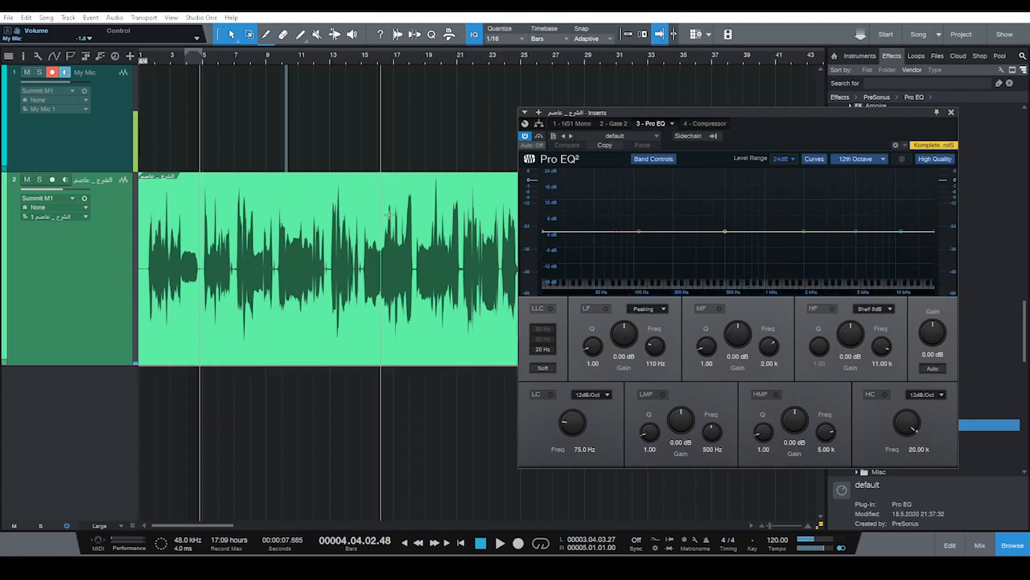
left_click(951, 112)
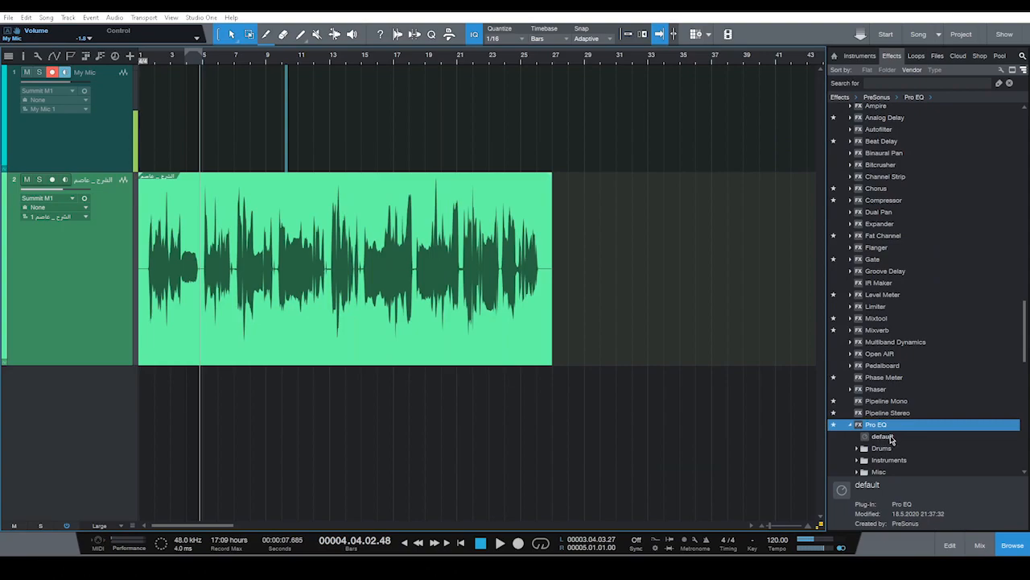
Add a Pro EQ insert to the My Mic track, check its Gate and NS1 inserts, and reposition the Pro EQ window.
left_click_drag(888, 429, 81, 145)
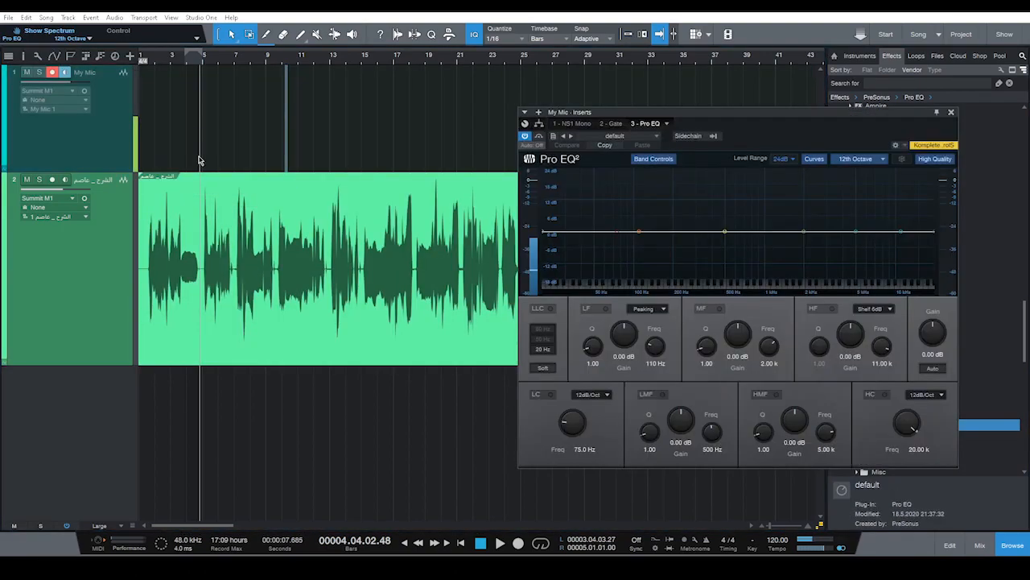
left_click(613, 124)
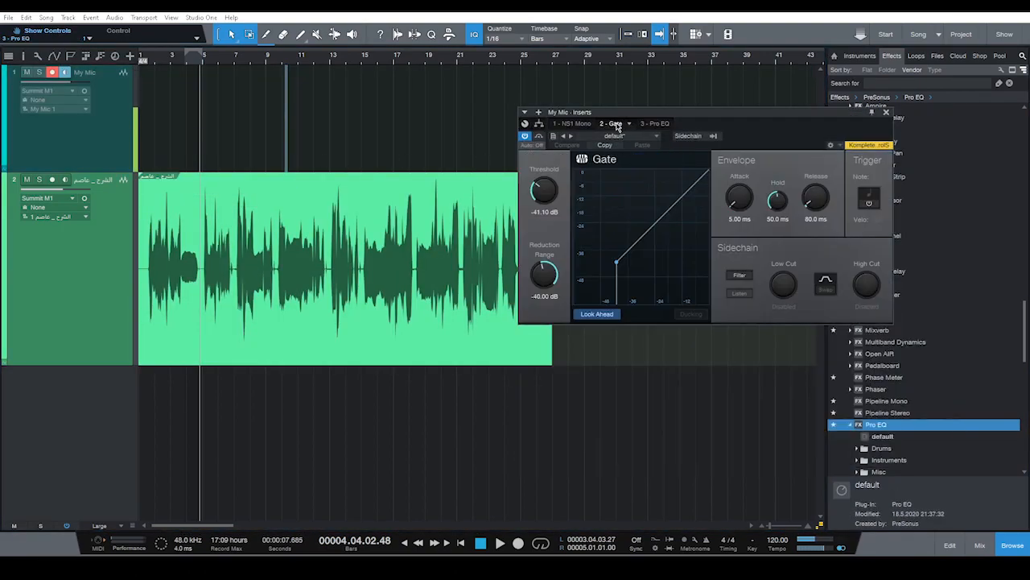
left_click(573, 124)
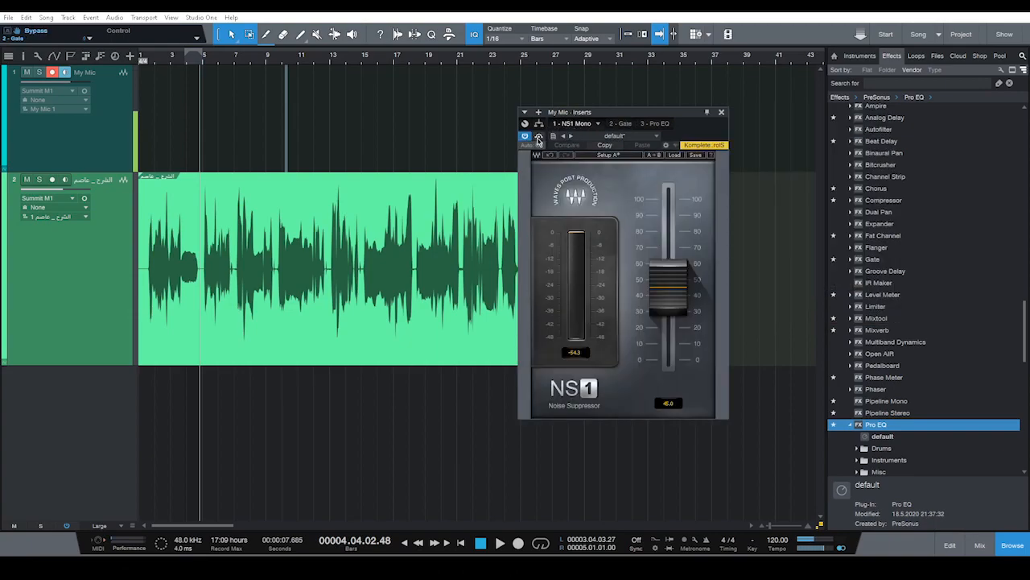
left_click(657, 124)
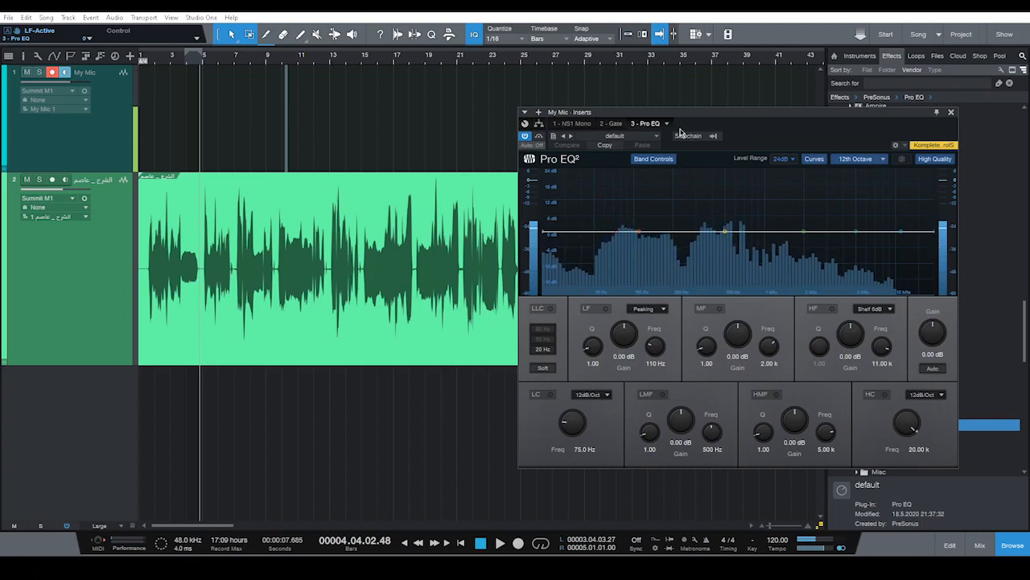
left_click_drag(700, 120, 720, 82)
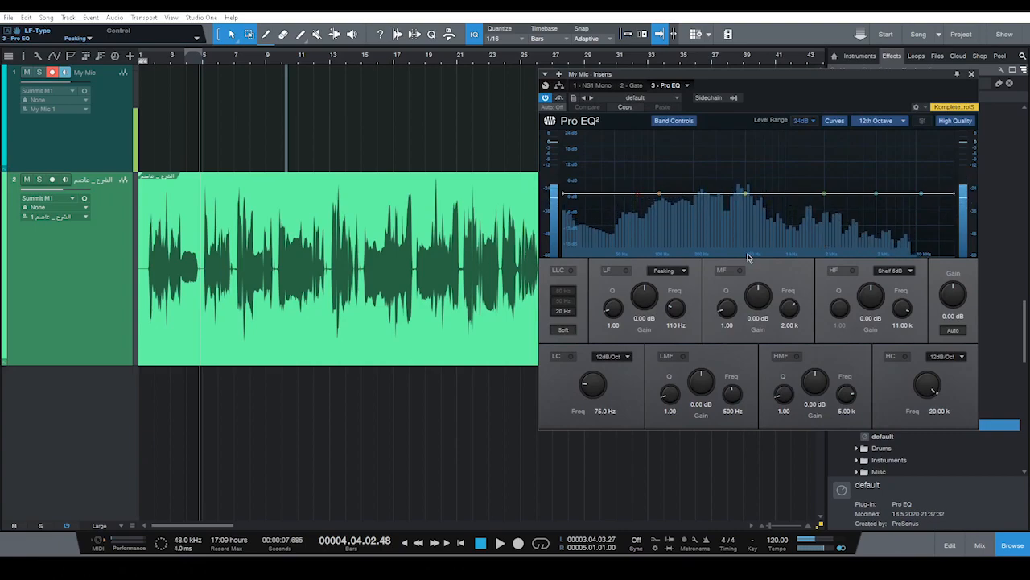
Activate Pro EQ's low-cut filter with a 36 dB/Oct slope and a cutoff frequency of 50.8 Hz.
left_click(570, 358)
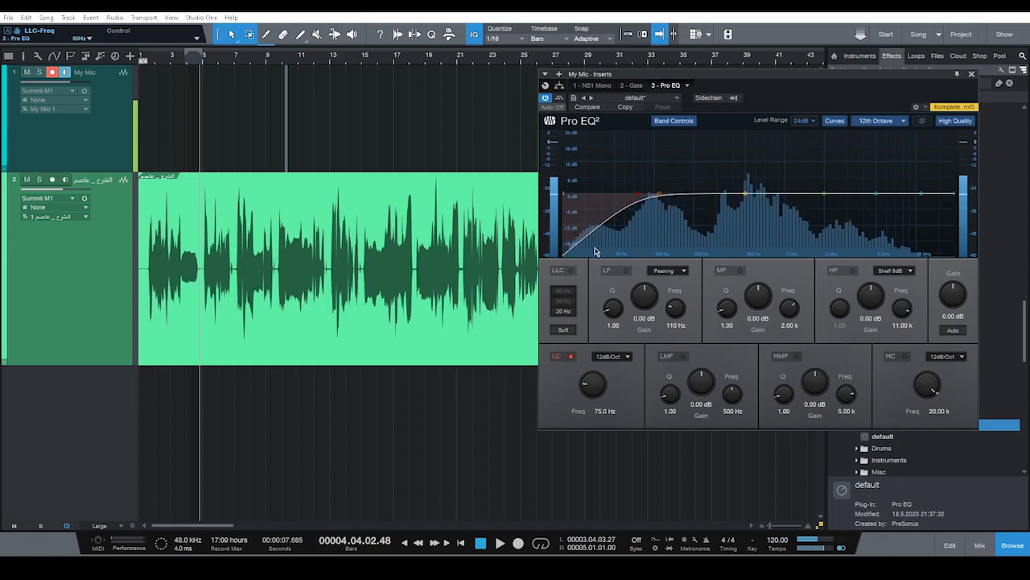
left_click(611, 357)
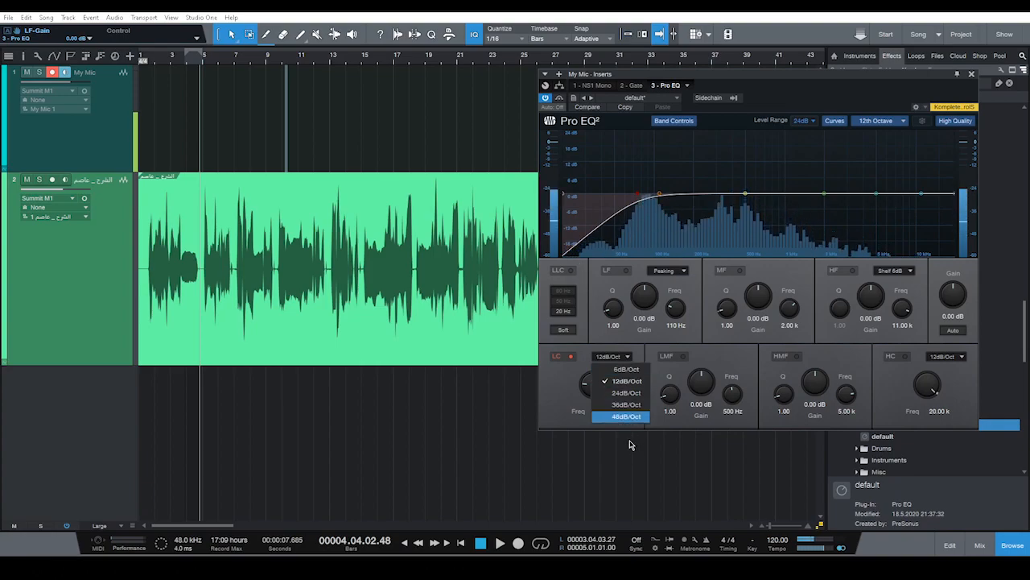
left_click(635, 405)
left_click_drag(592, 384, 590, 408)
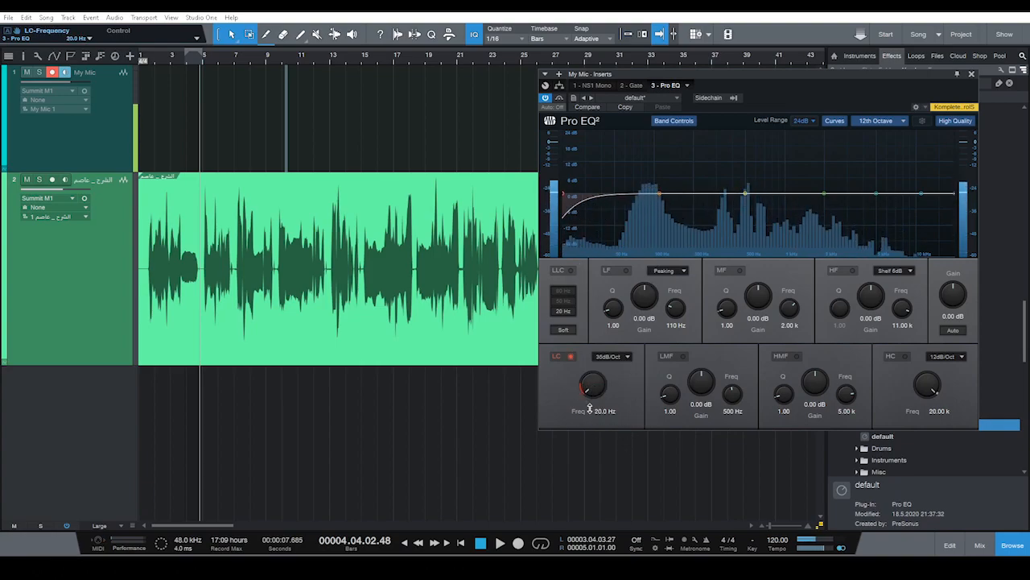
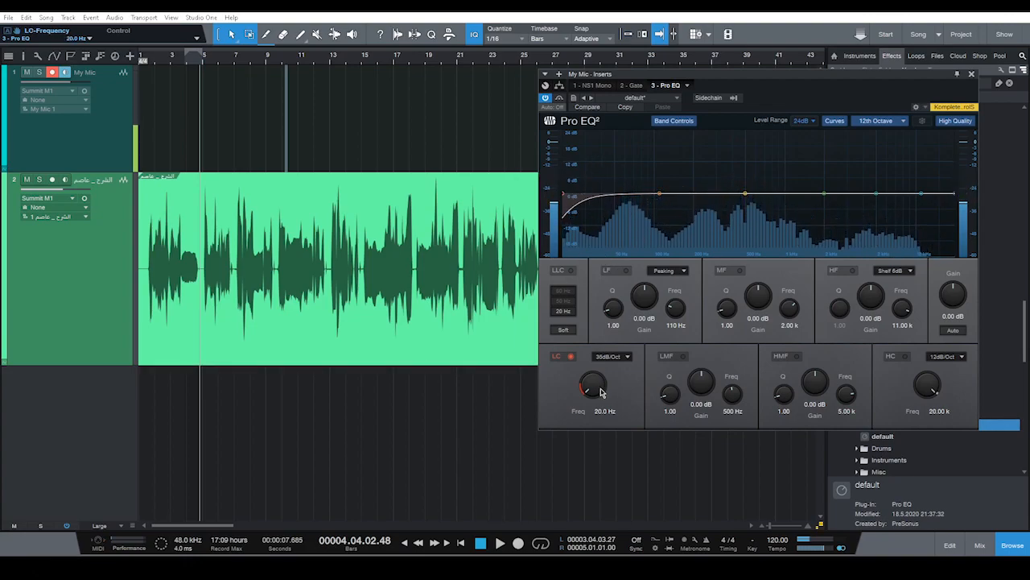
left_click_drag(599, 388, 608, 387)
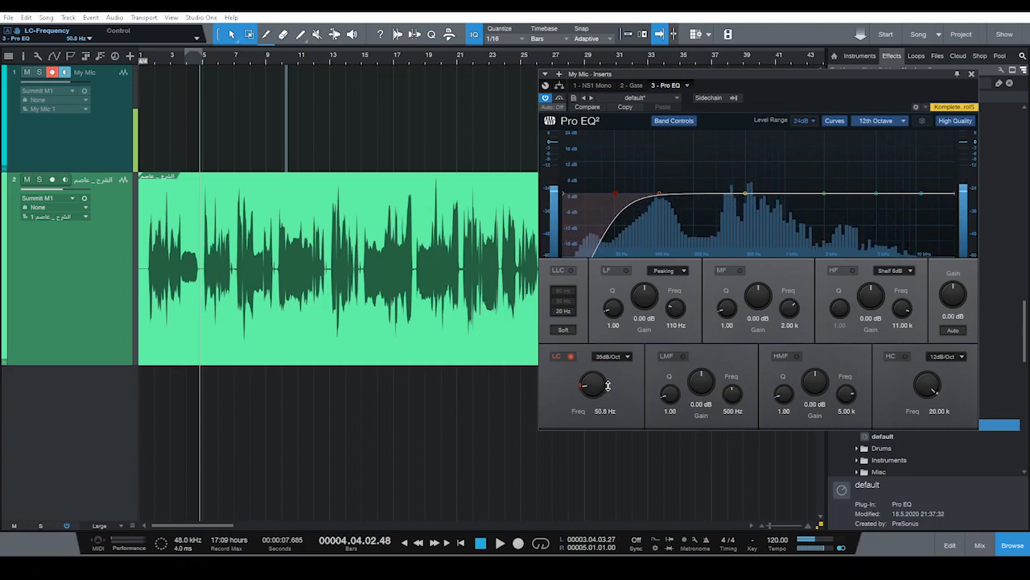
Boost the LF band by 3.97 dB at 76.4 Hz and compare the voice with Pro EQ deactivated and activated.
left_click_drag(661, 197, 636, 186)
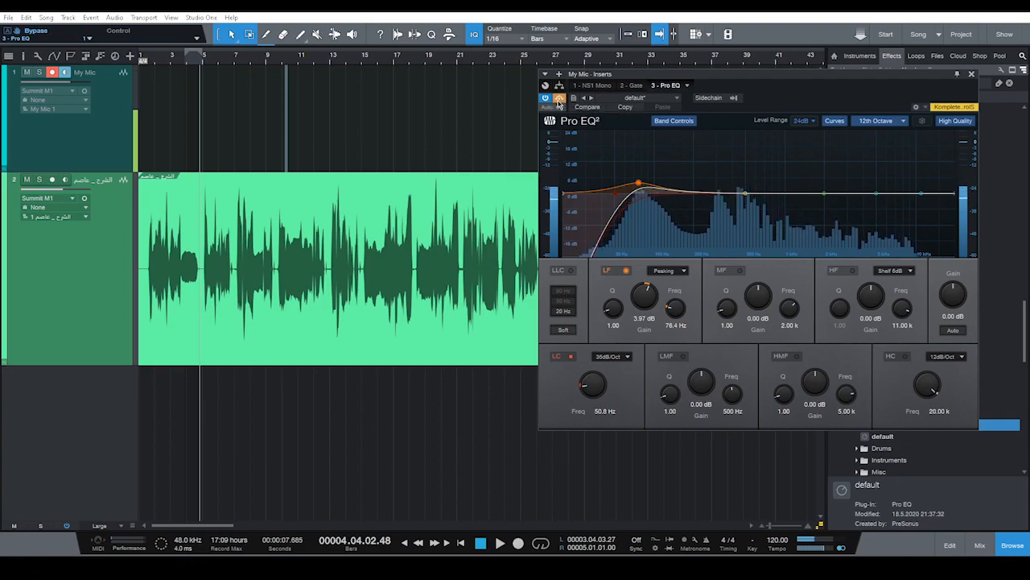
left_click(545, 98)
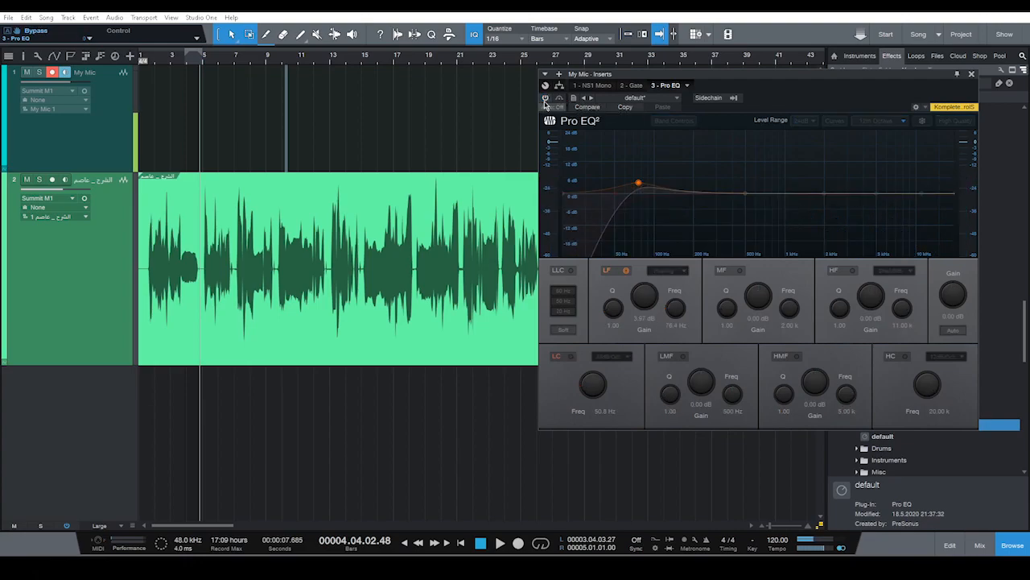
left_click(546, 97)
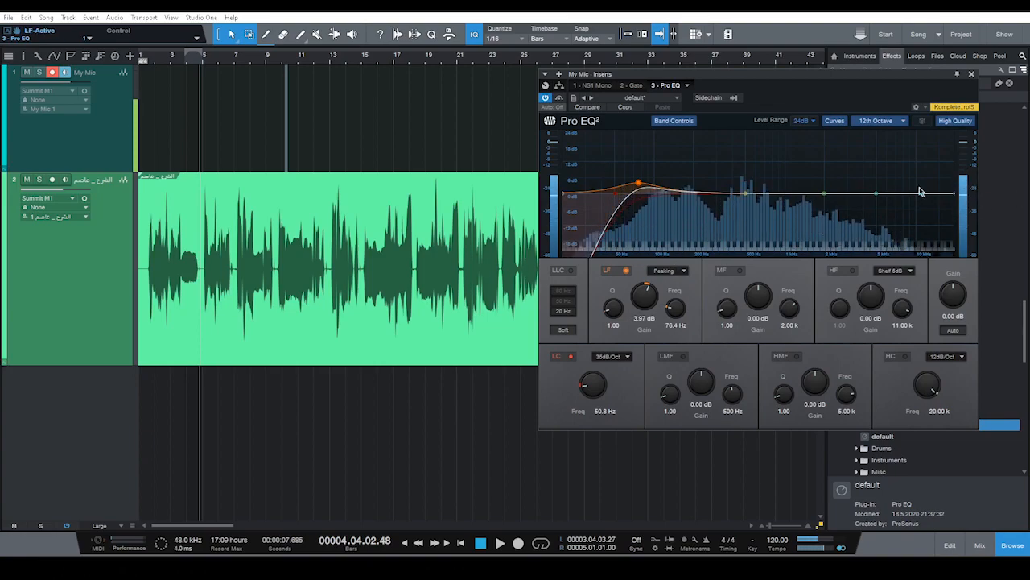
Activate Pro EQ's high-cut filter and set its cutoff frequency to 8.43 kHz.
left_click(899, 357)
mouse_move(927, 382)
left_mouse_down()
mouse_move(917, 390)
mouse_move(940, 384)
left_mouse_up()
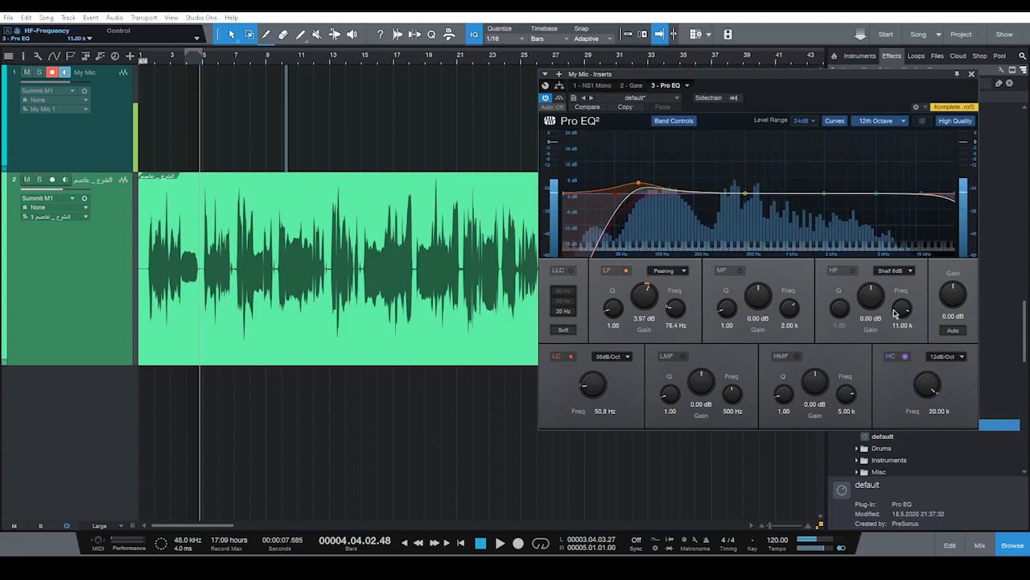
left_click_drag(937, 397, 930, 391)
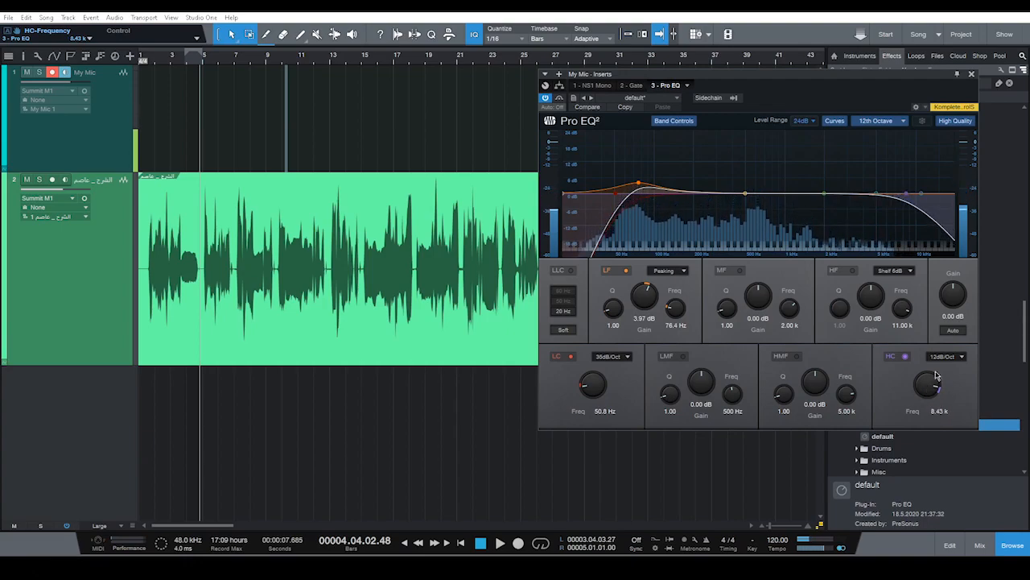
Try high-cut slopes of 48 and 6 dB/Oct, and return the slope to 12 dB/Oct.
left_click(947, 356)
left_click(961, 416)
left_click(958, 356)
left_click(961, 381)
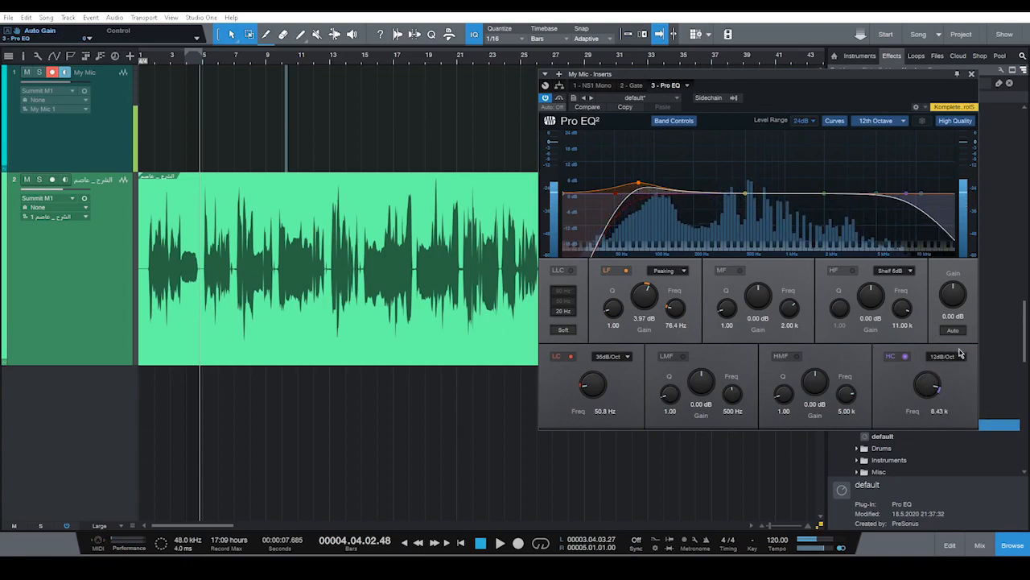
left_click(948, 356)
left_click(956, 370)
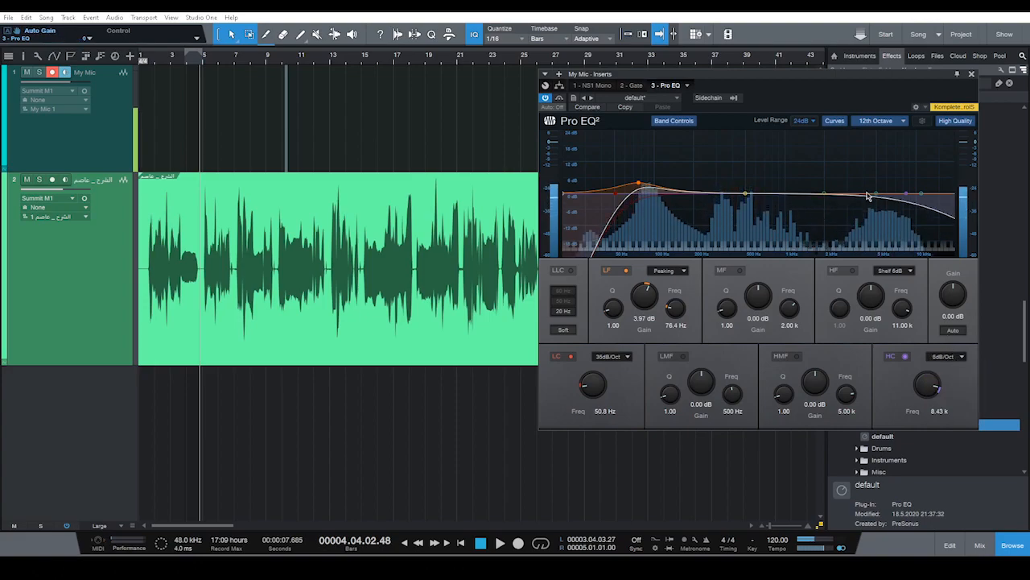
left_click(950, 356)
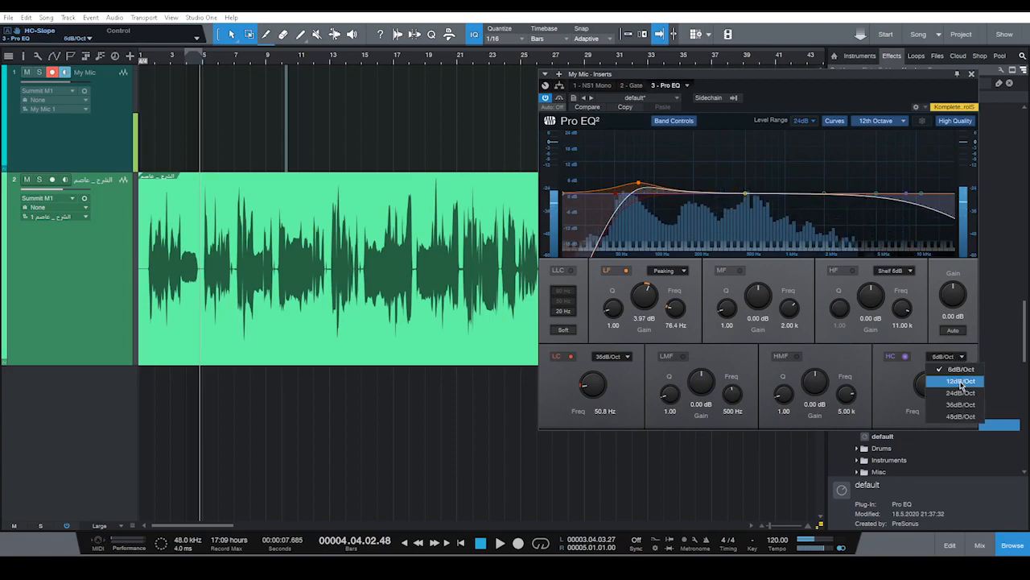
left_click(960, 381)
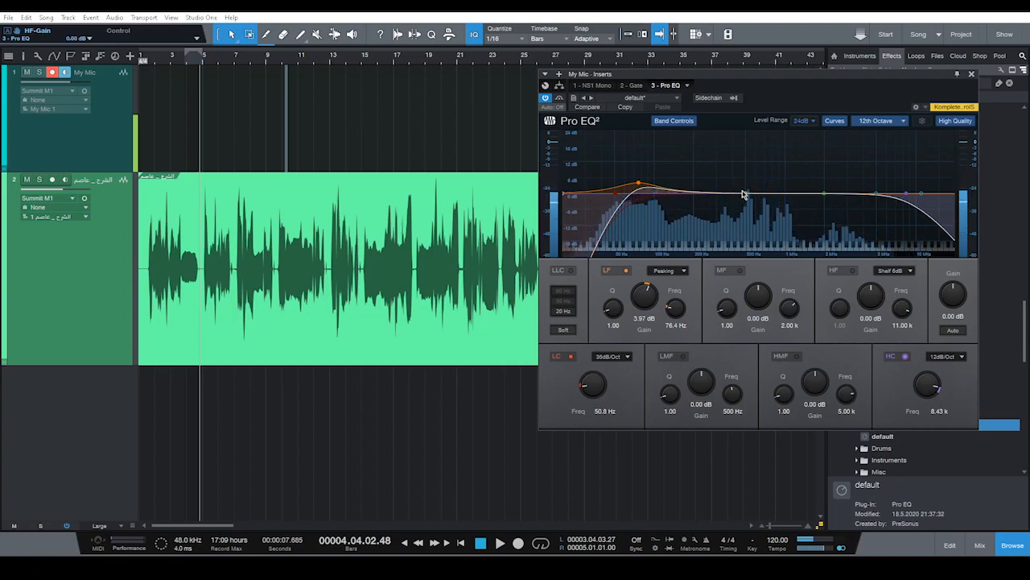
Activate the LMF band with a 9.12 dB boost at 242 Hz and set its Q to 2.16.
left_click_drag(745, 199, 703, 190)
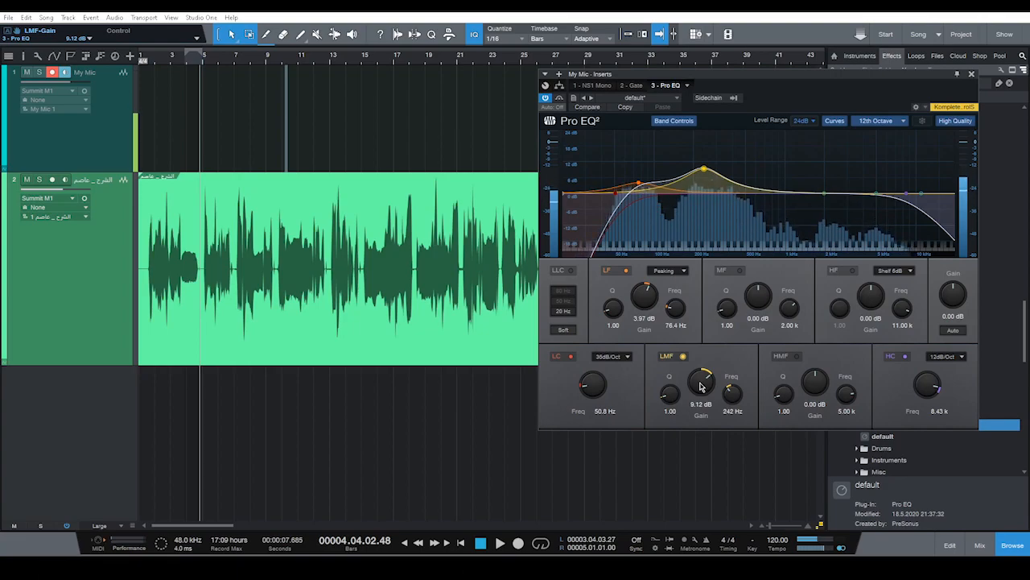
left_click_drag(670, 392, 677, 434)
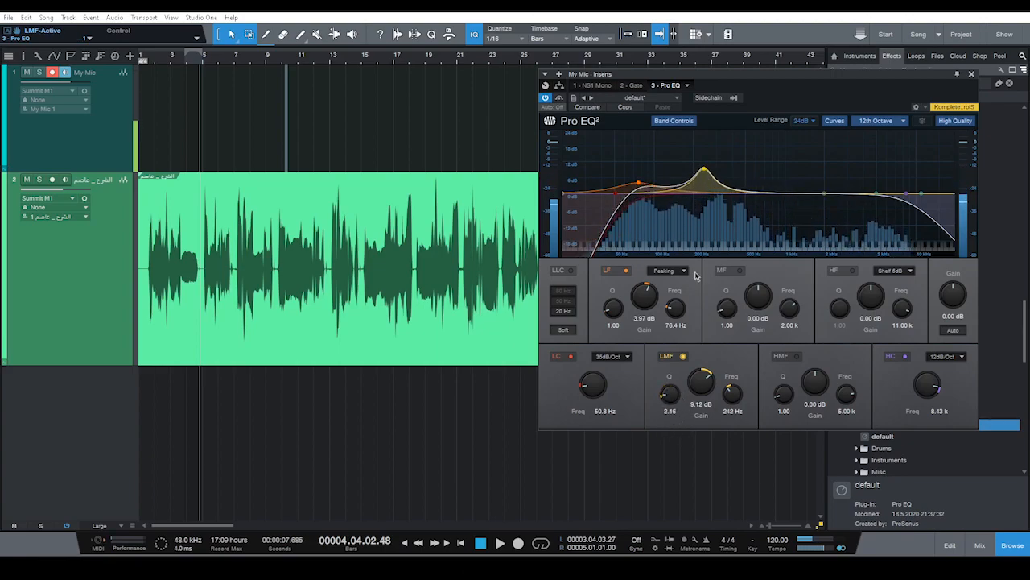
Turn the LMF band into a narrow -13.68 dB cut with Q 7.60 and sweep it from 139 Hz to 5.79 kHz.
left_click_drag(731, 395, 697, 421)
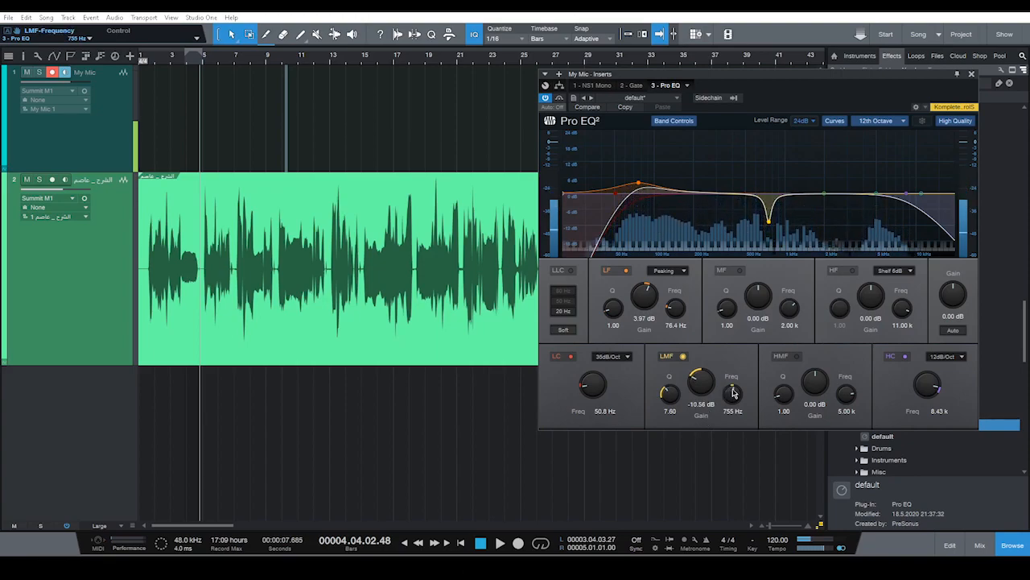
scroll(698, 385, "down", 4)
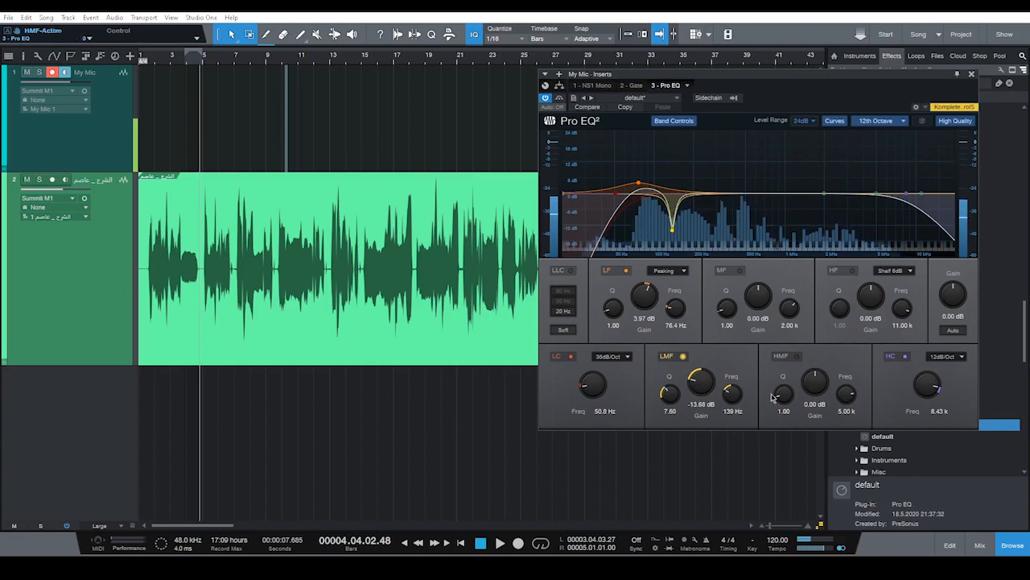
left_click_drag(725, 403, 717, 411)
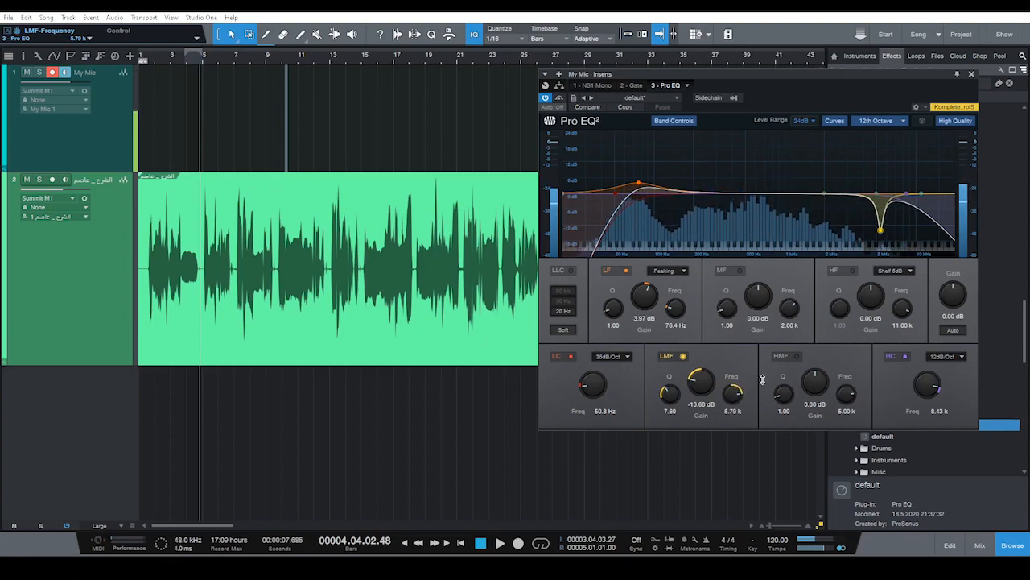
Set the LMF band to a narrow 11.04 dB boost with Q 7.34 and sweep its frequency to 482 Hz.
left_click_drag(740, 392, 739, 386)
left_click_drag(668, 394, 725, 350)
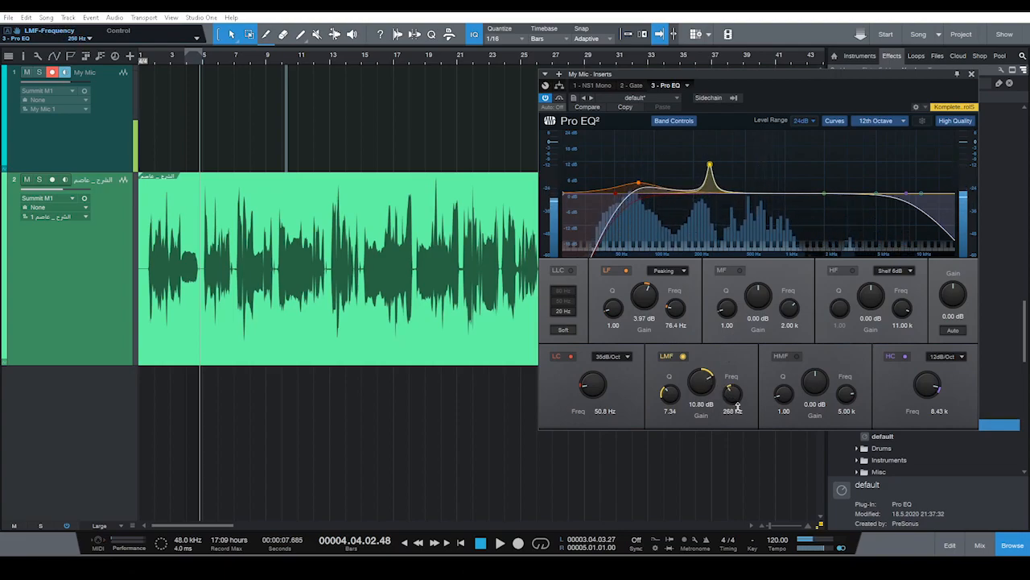
mouse_move(749, 402)
left_mouse_down()
mouse_move(767, 391)
mouse_move(745, 405)
left_mouse_up()
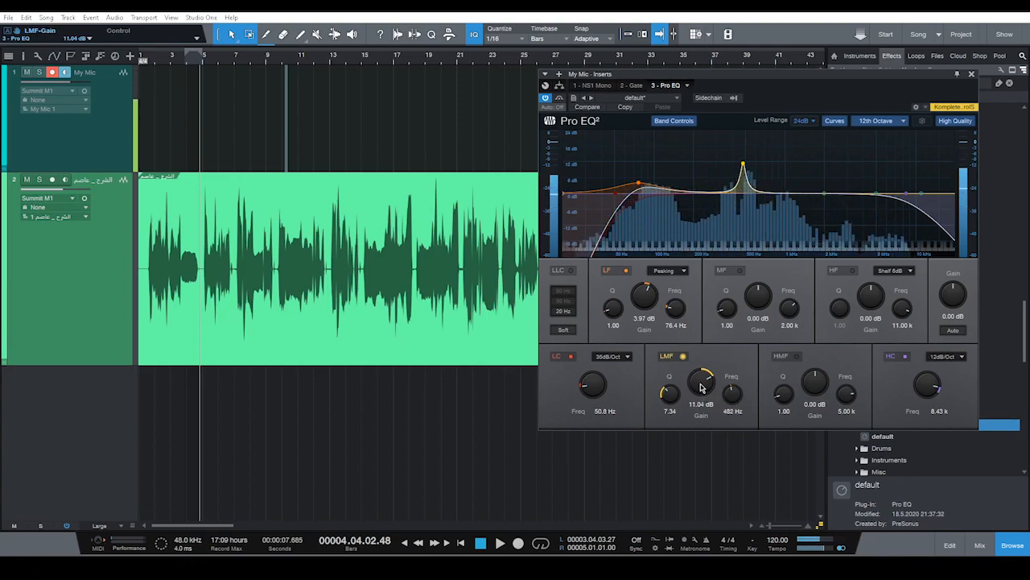
Cut the LMF band of the My Mic track's Pro EQ to about -7.44 dB with a Q of 7.08.
scroll(702, 383, "up", 1)
left_click_drag(706, 384, 704, 409)
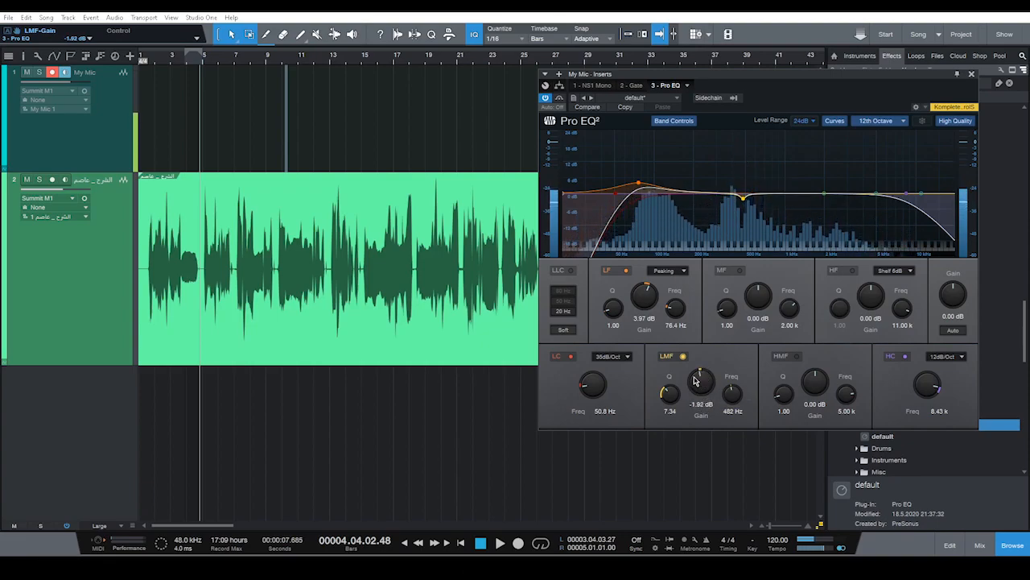
scroll(698, 380, "down", 12)
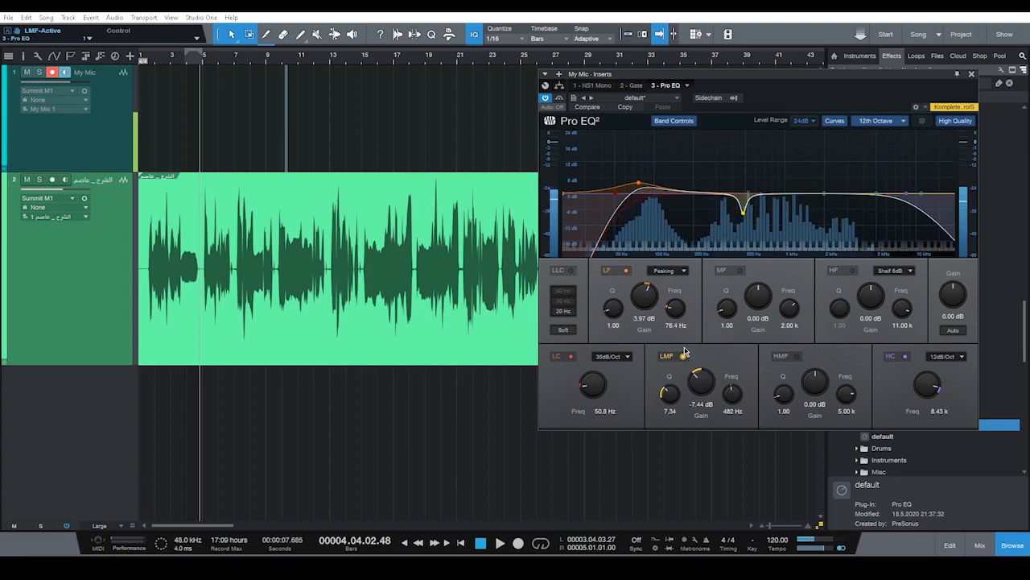
left_click(682, 357)
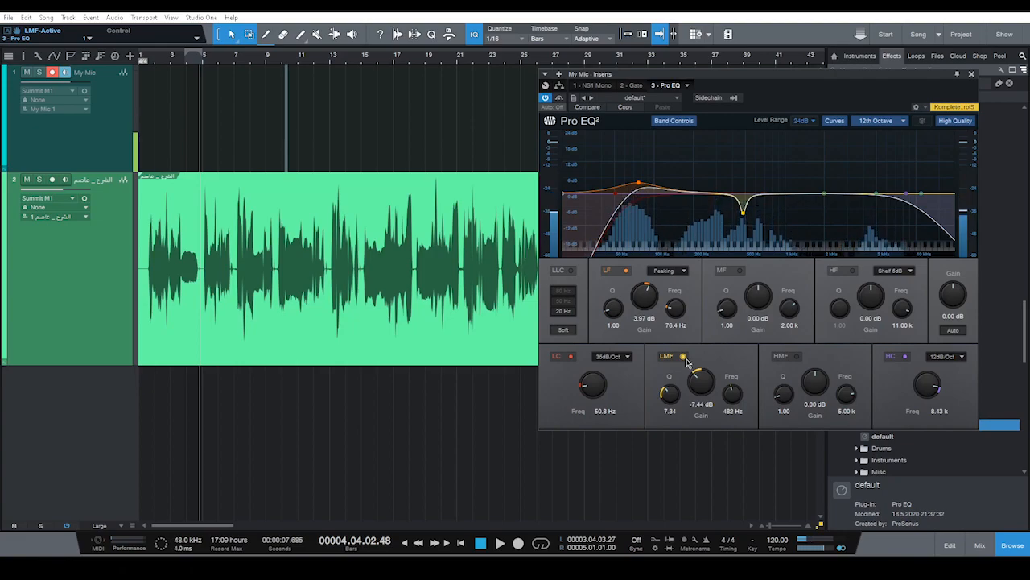
scroll(682, 394, "down", 2)
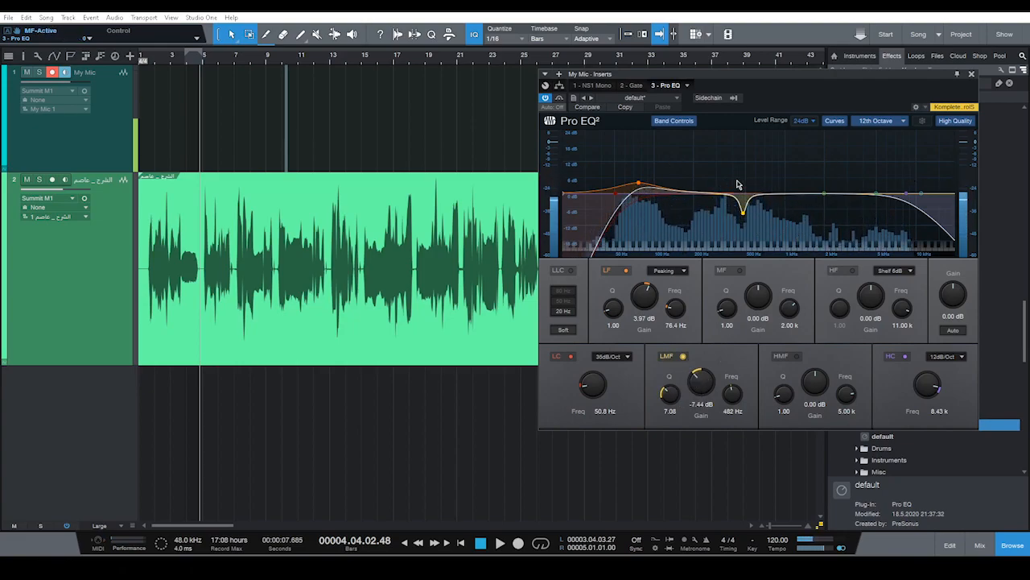
Close the equalizer window, show the mixer and remove the Pro EQ insert from the My Mic channel.
left_click(158, 56)
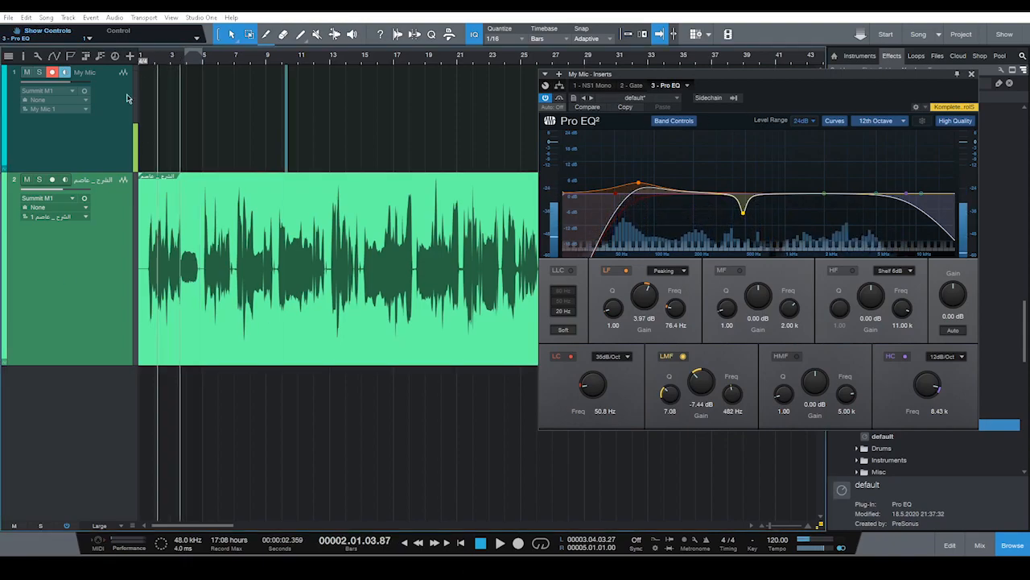
left_click(97, 329)
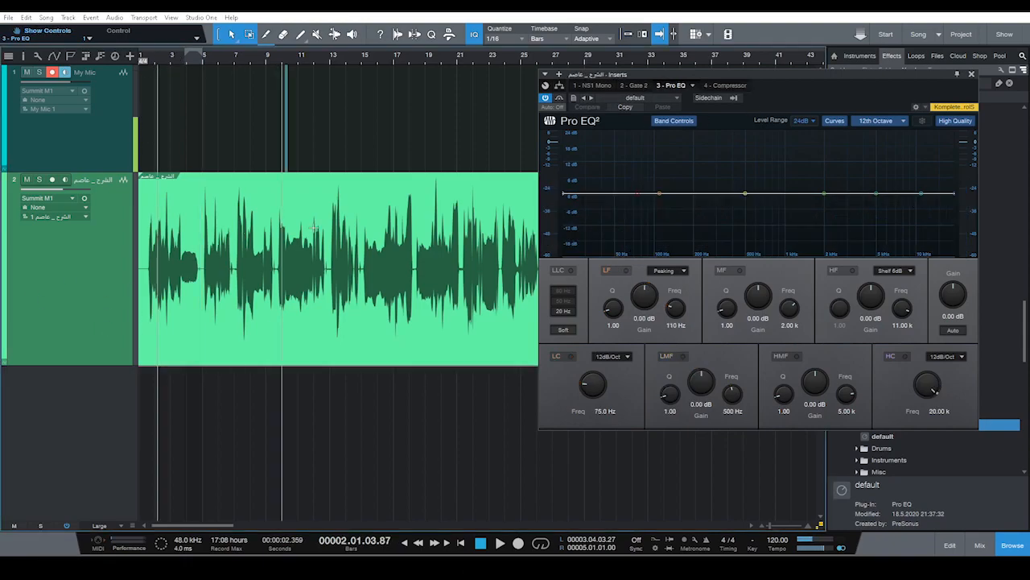
left_click(972, 74)
left_click(88, 146)
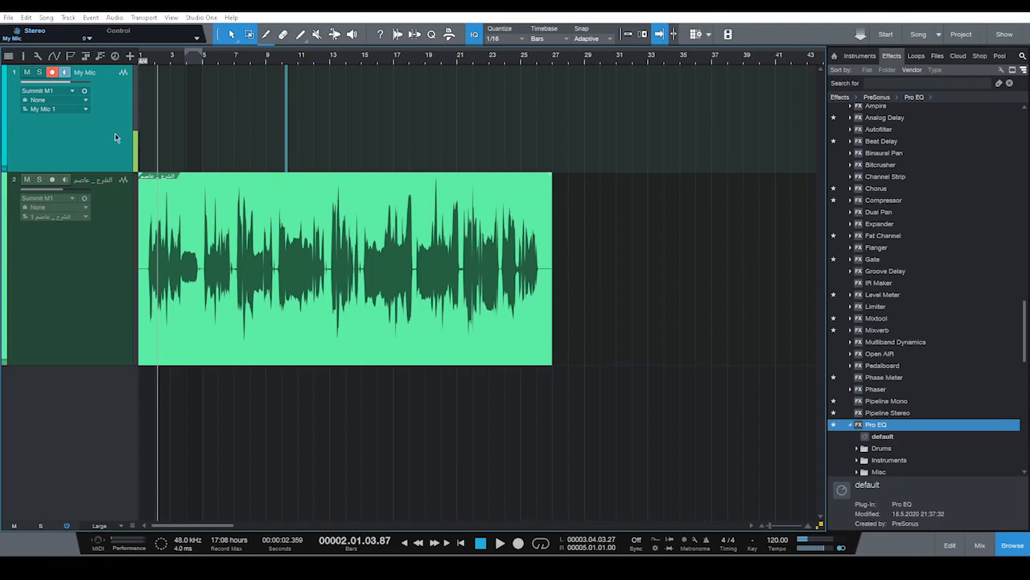
key("F3")
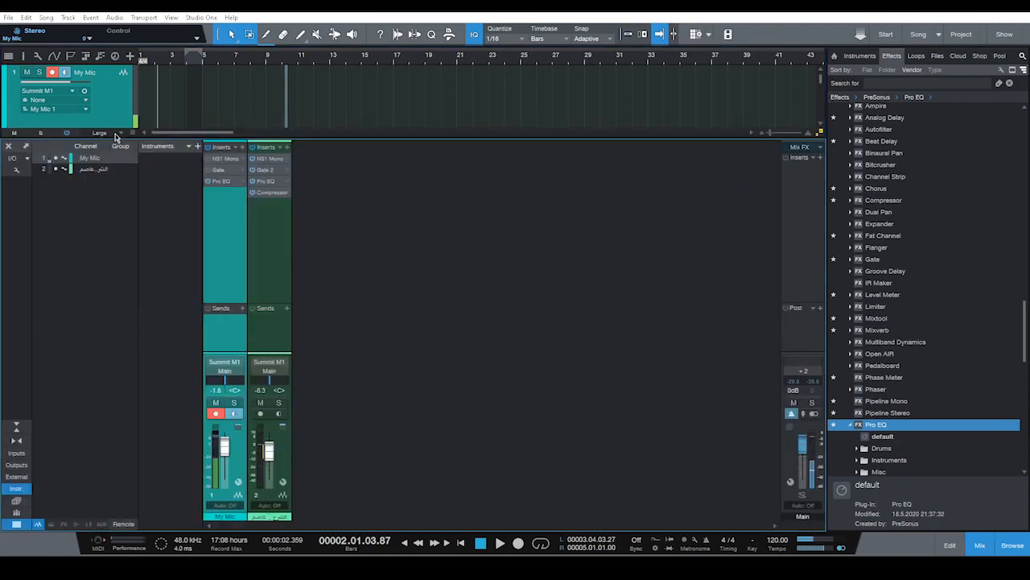
left_click(209, 182)
left_click(242, 183)
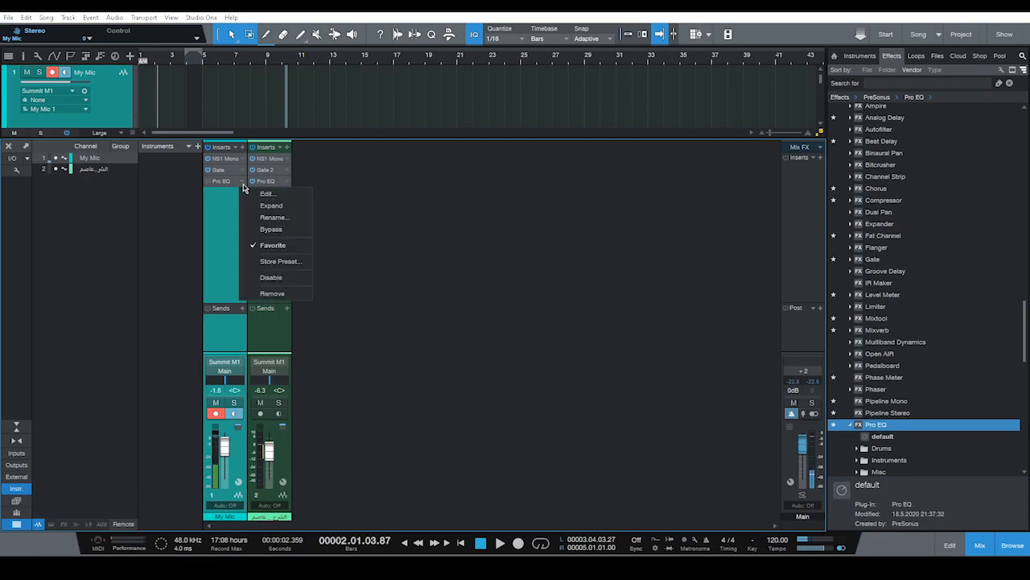
left_click(274, 293)
Open Pro EQ on the second channel and reorder its inserts so that Pro EQ comes after the Compressor.
left_click(268, 259)
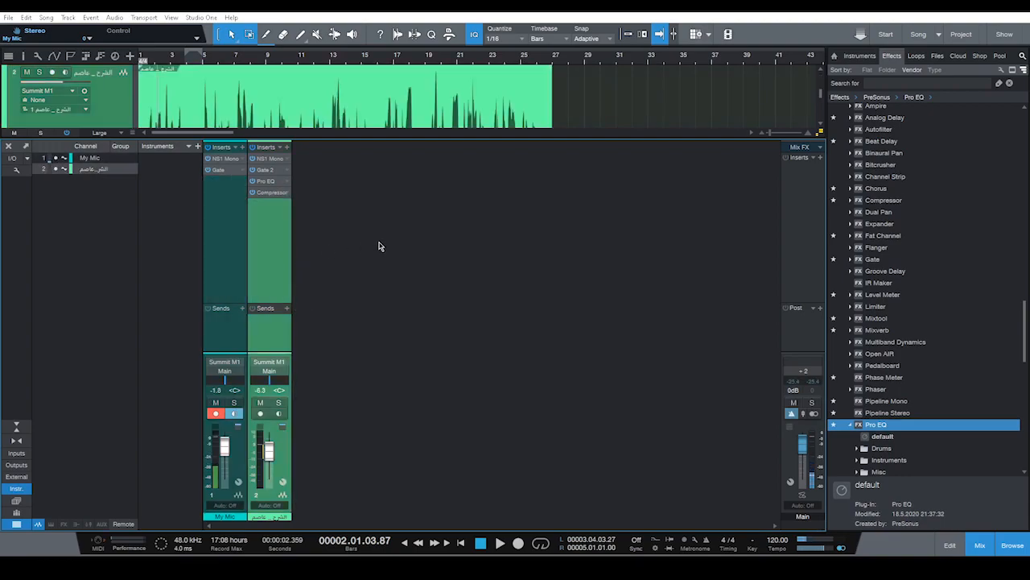
left_click(270, 184)
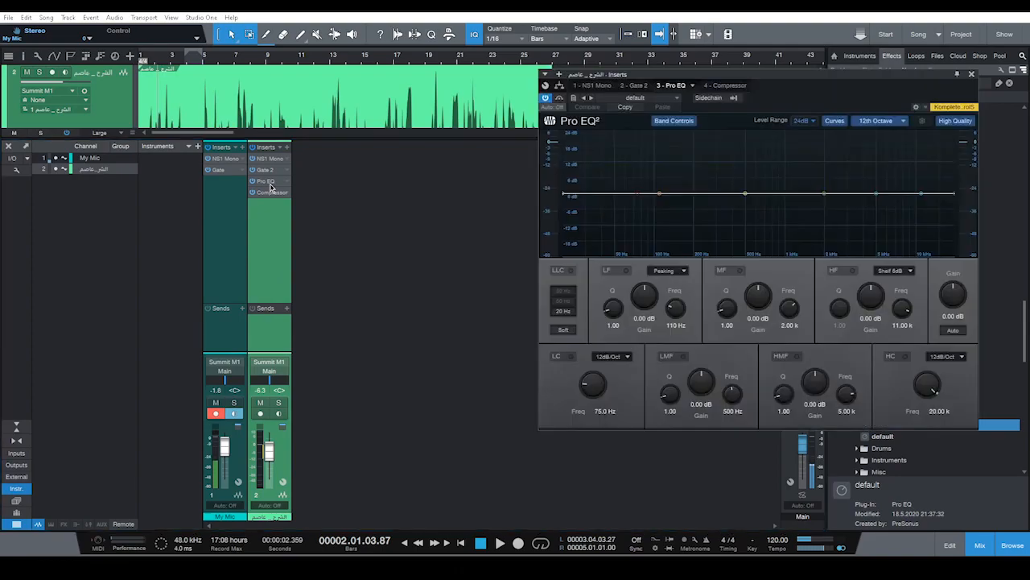
mouse_move(277, 186)
left_mouse_down()
mouse_move(271, 225)
mouse_move(268, 198)
mouse_move(279, 186)
mouse_move(274, 203)
left_mouse_up()
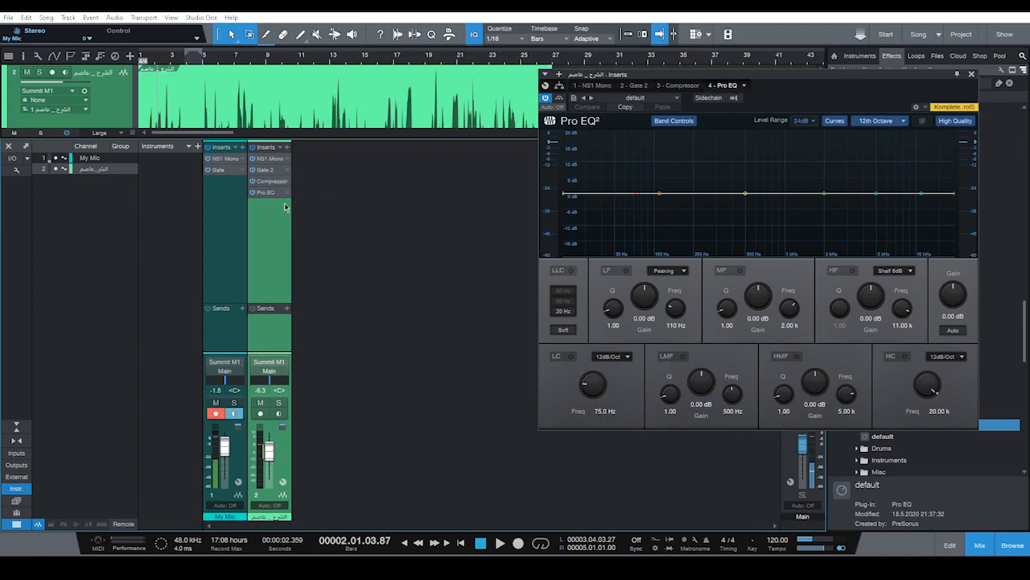
left_click_drag(808, 77, 636, 155)
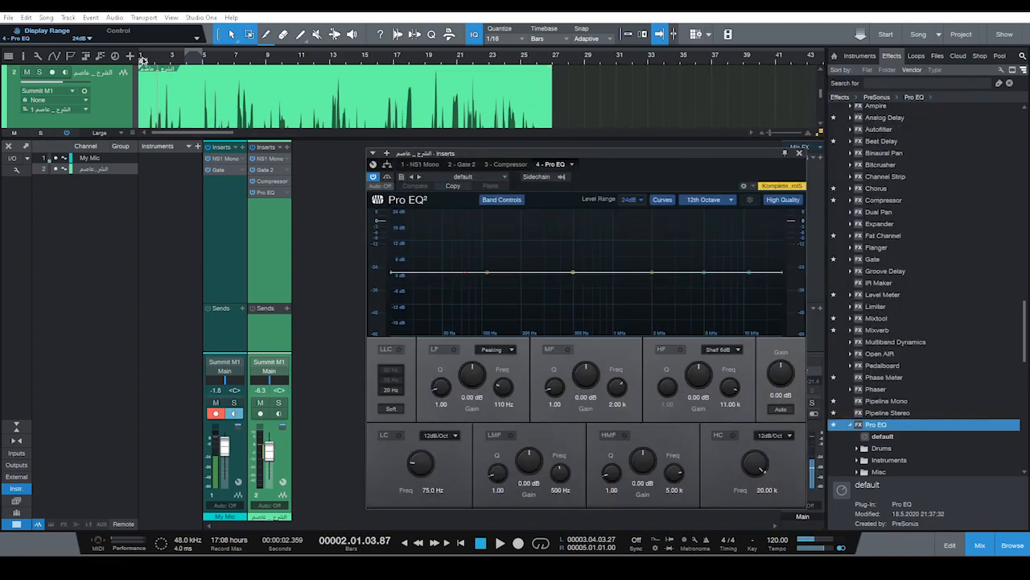
Play back the second track to examine its spectrum in Pro EQ, and enlarge the arrangement area above the mixer.
key("space")
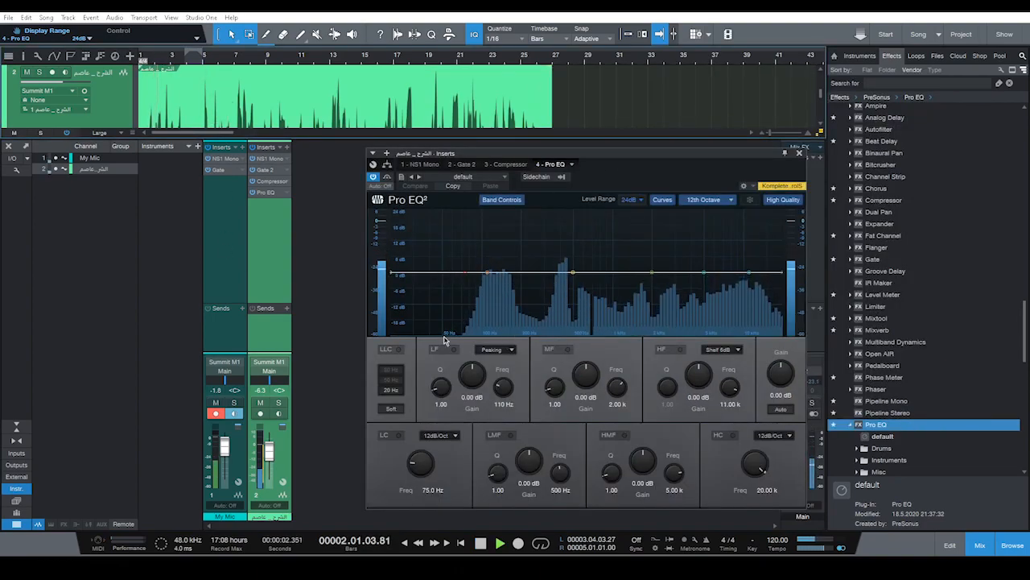
key("space")
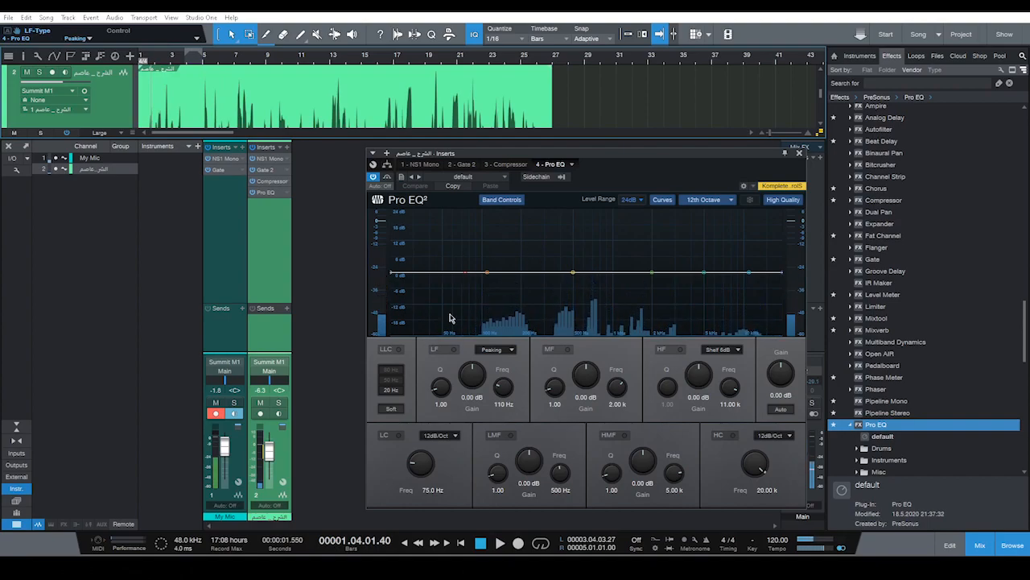
key("space")
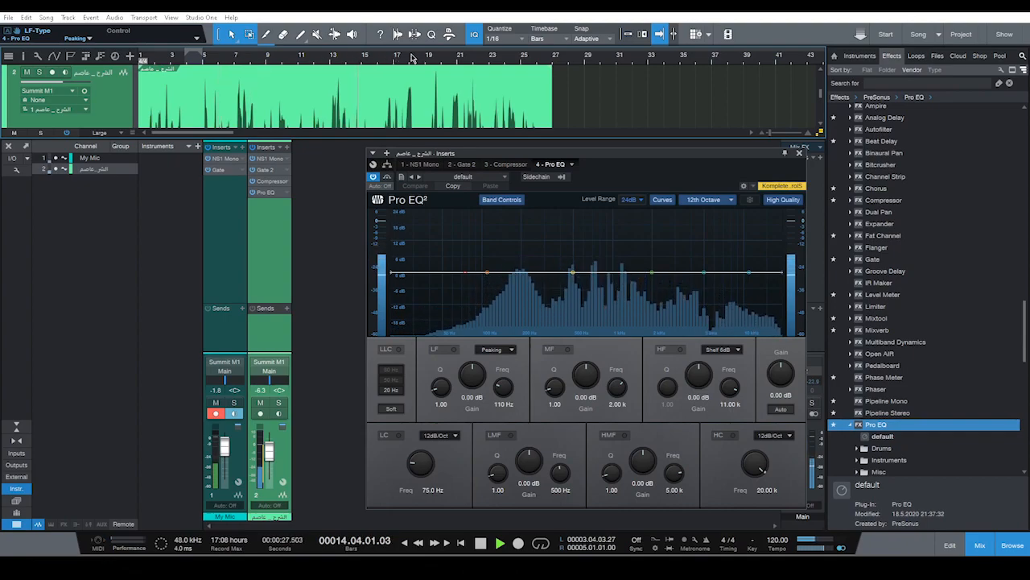
key("space")
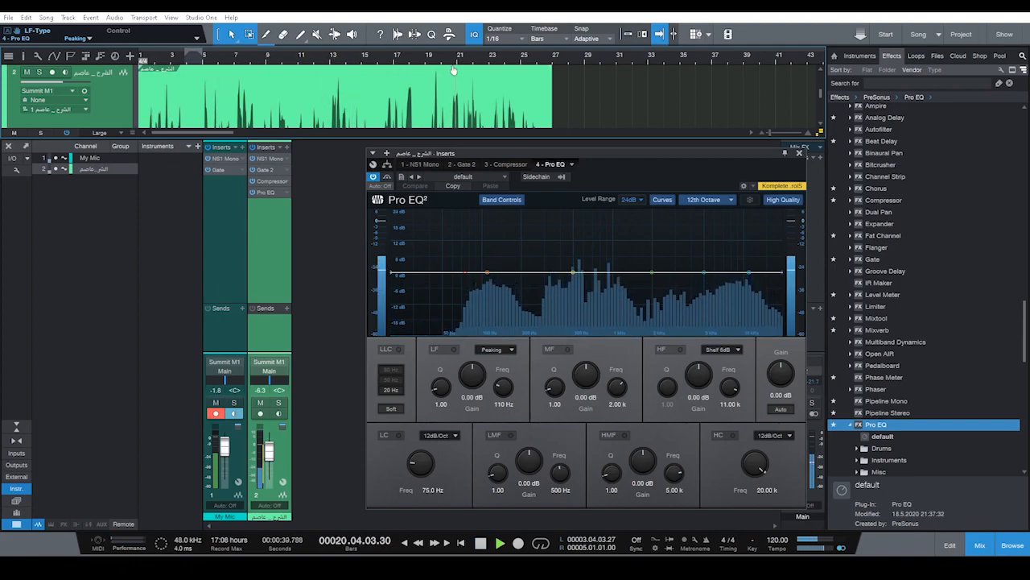
left_click_drag(452, 54, 460, 55)
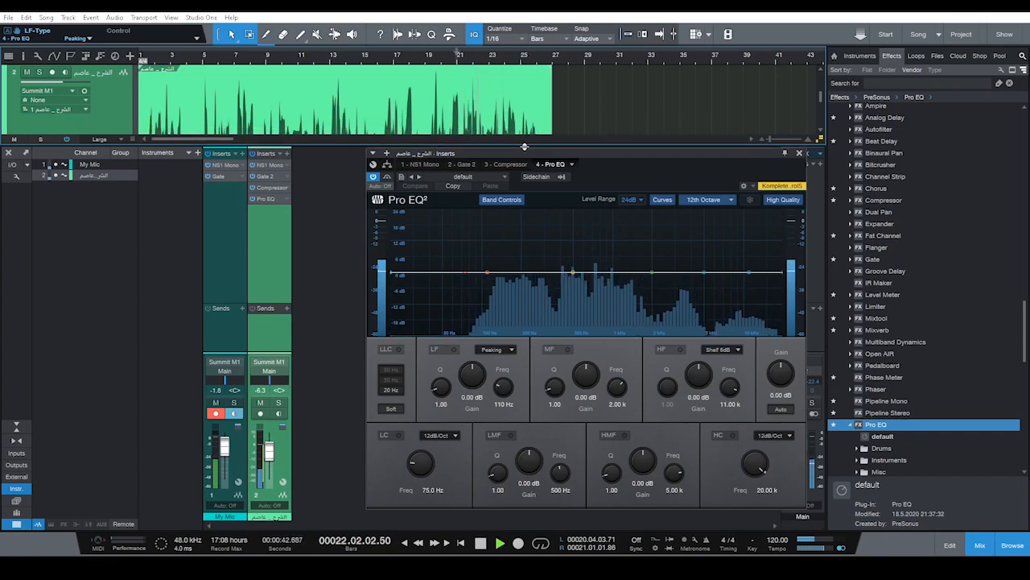
left_click_drag(516, 135, 434, 179)
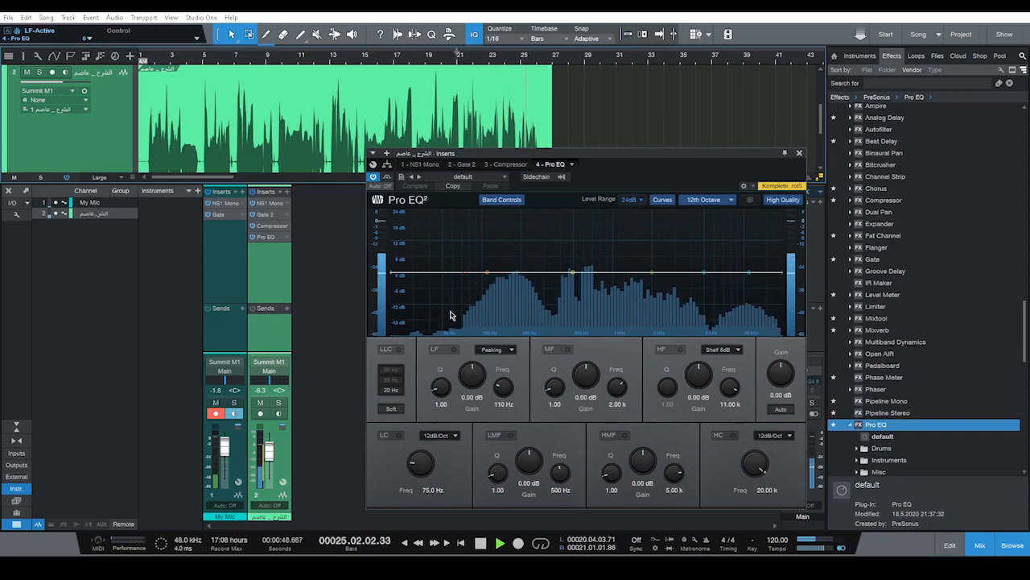
key("space")
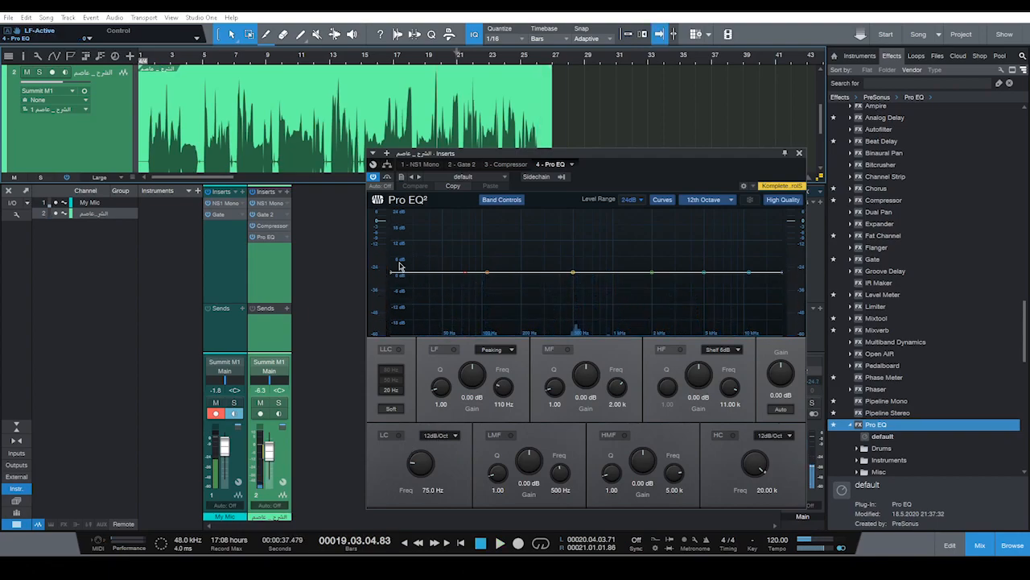
Enable the LC low-cut filter in Pro EQ and audition the recording from bar 5.
left_click(398, 436)
key("space")
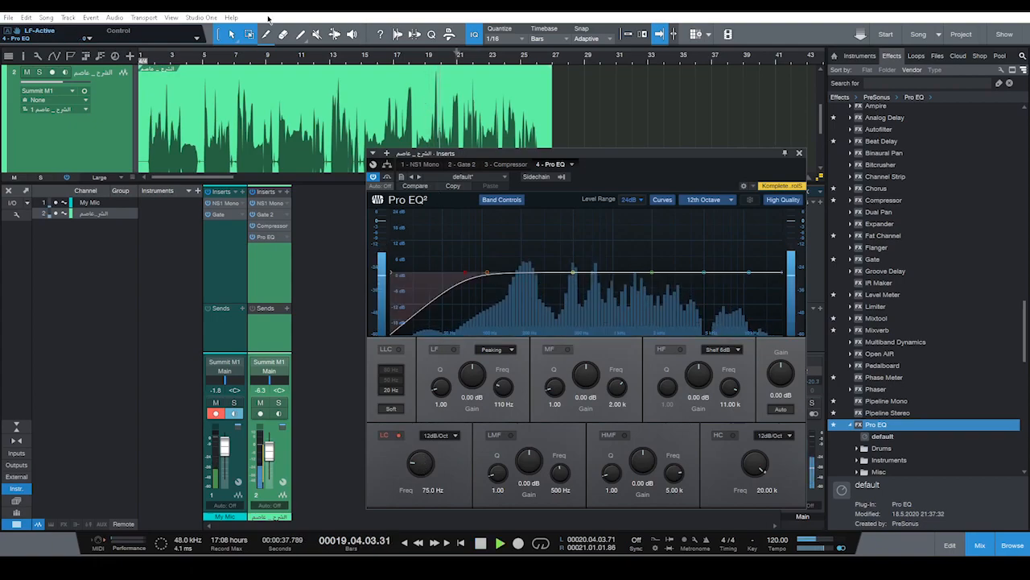
left_click(206, 61)
key("space")
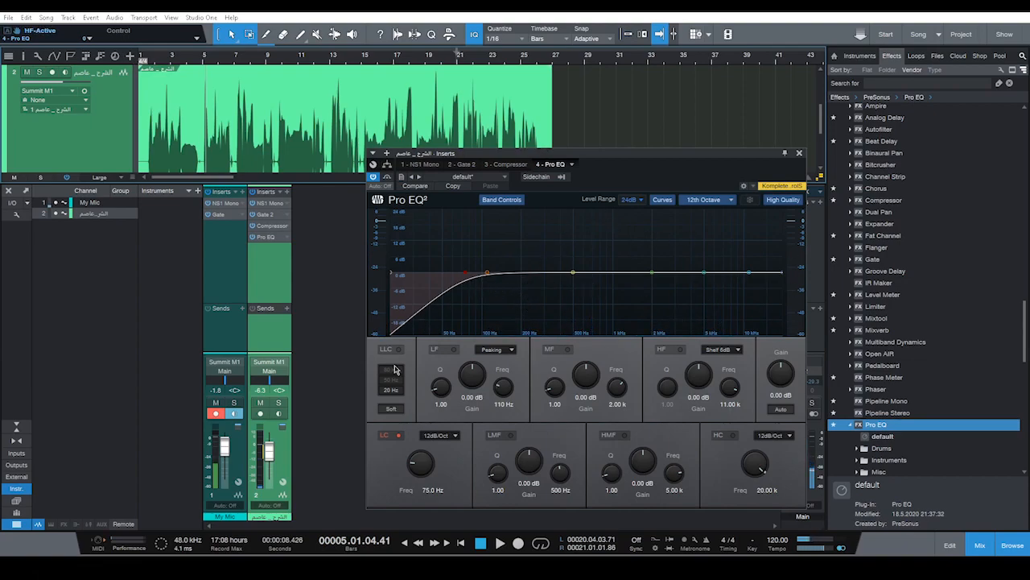
Set the low-cut slope to 24dB/Oct and its frequency to about 80.4 Hz while listening to the track.
left_click(440, 436)
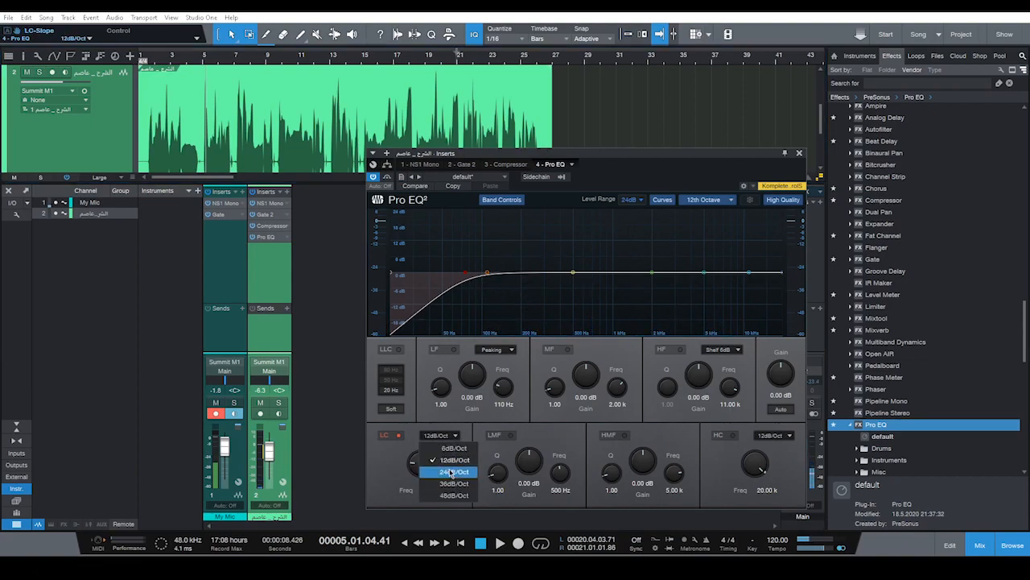
left_click(448, 471)
key("space")
left_click_drag(415, 467, 423, 460)
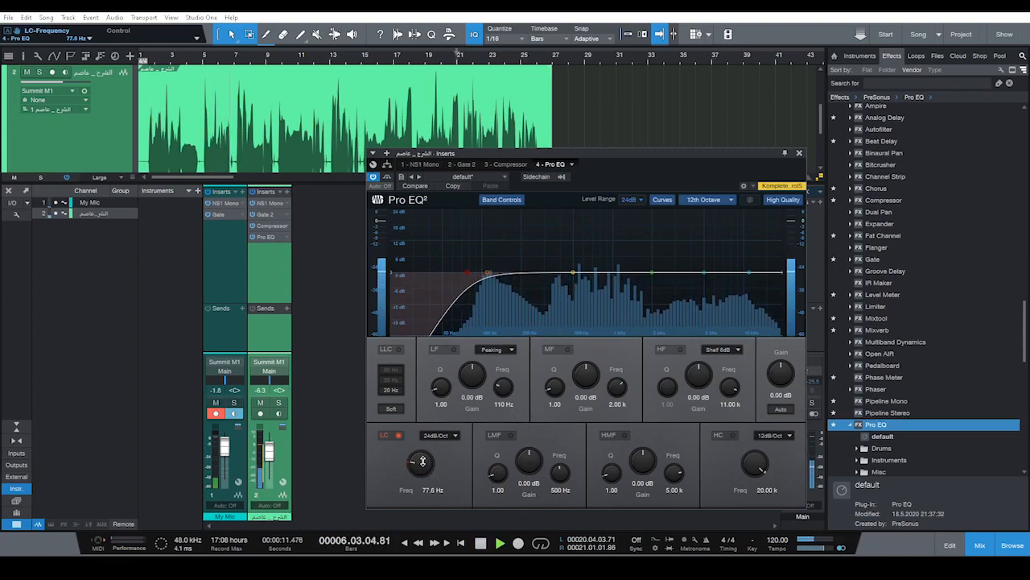
key("space")
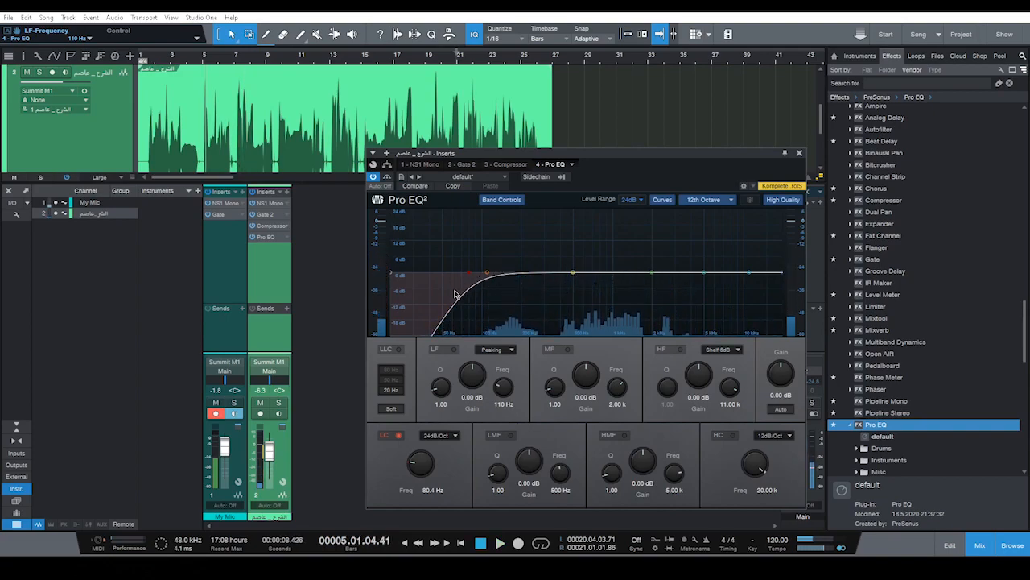
Boost the LF peaking band by about 3.37 dB at 117 Hz during playback.
key("space")
left_click_drag(483, 284, 493, 267)
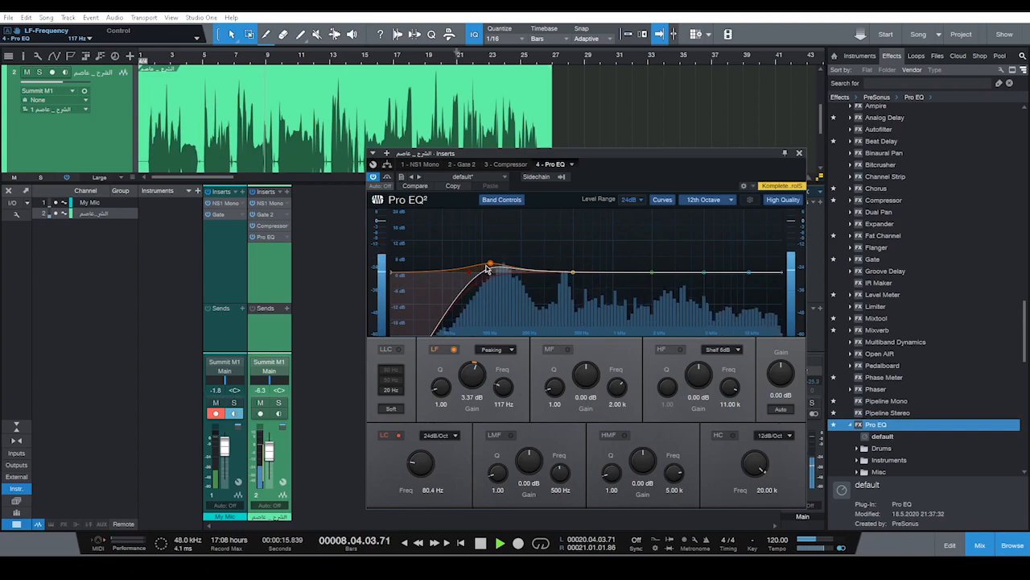
key("space")
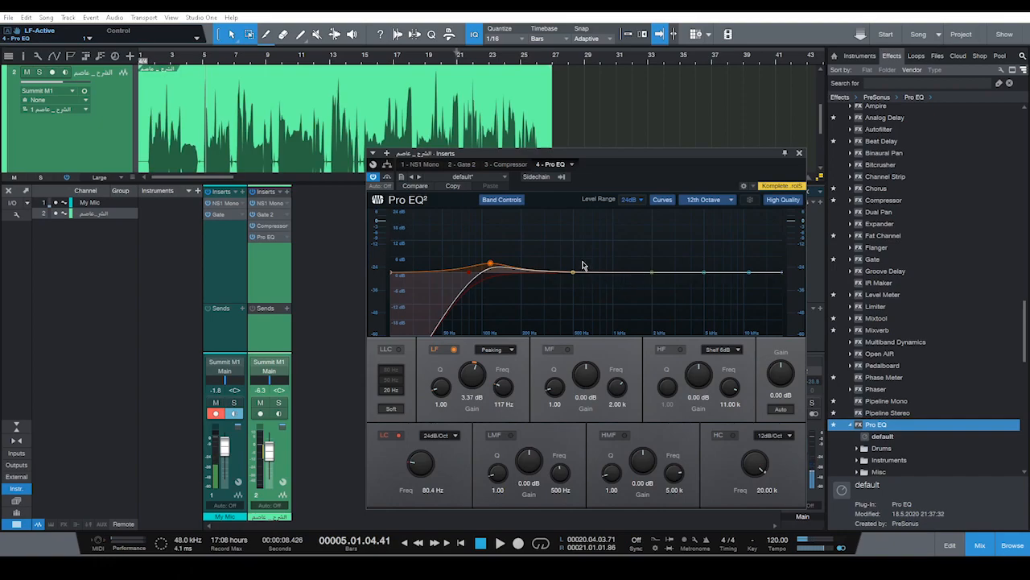
Set the MF band to about 0.20 dB at 1.66 kHz and the HMF band to about 0.60 dB at 3.73 kHz.
mouse_move(652, 272)
left_mouse_down()
mouse_move(621, 250)
mouse_move(628, 272)
mouse_move(624, 238)
mouse_move(641, 272)
left_mouse_up()
key("space")
key("space")
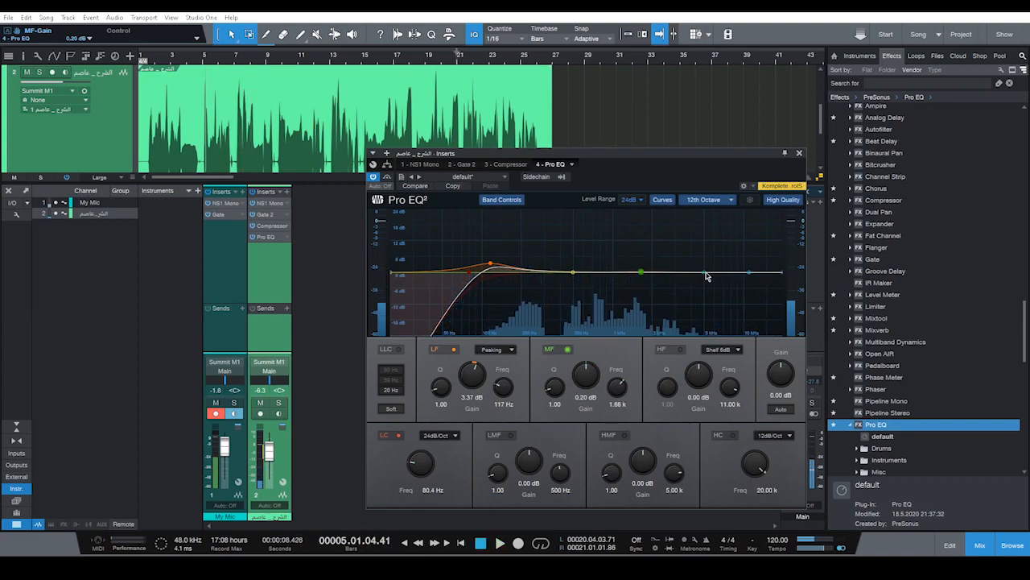
left_click_drag(705, 273, 683, 275)
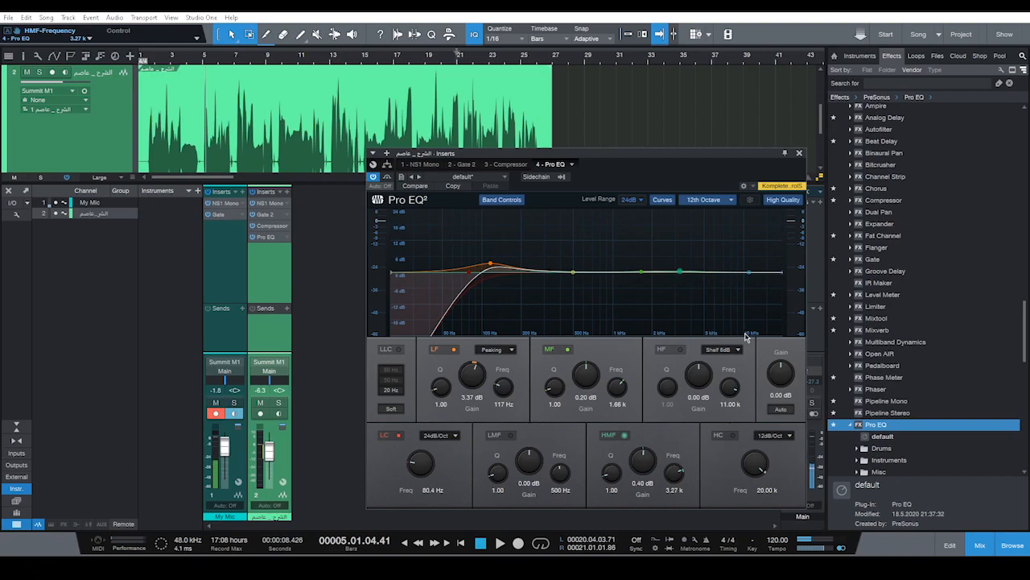
mouse_move(682, 272)
left_mouse_down()
mouse_move(692, 249)
mouse_move(688, 271)
left_mouse_up()
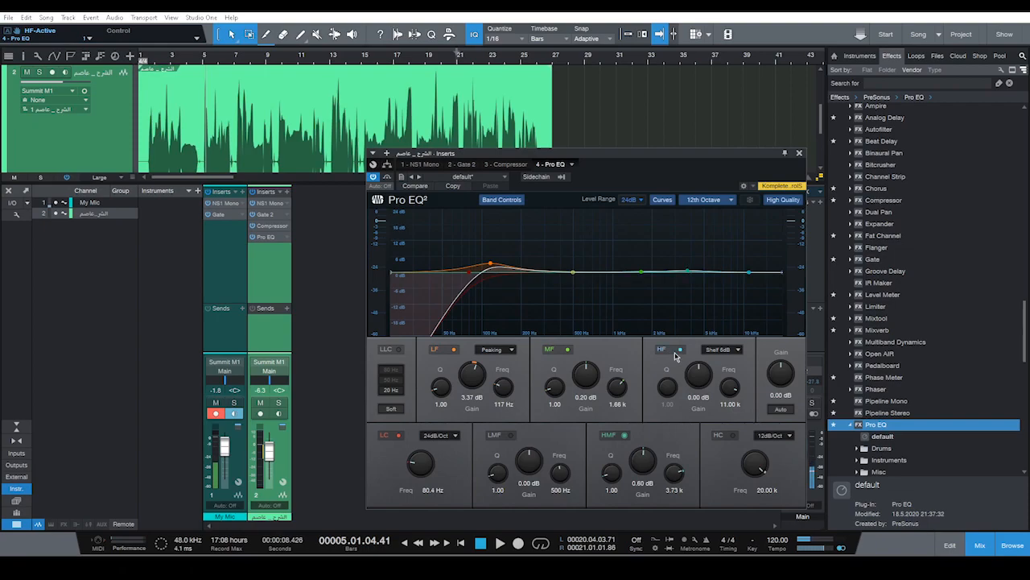
Try boosts and cuts on the HF Shelf 6dB band, settling on a gain of about 10.91 dB at 2.12 kHz.
left_click_drag(708, 381, 708, 354)
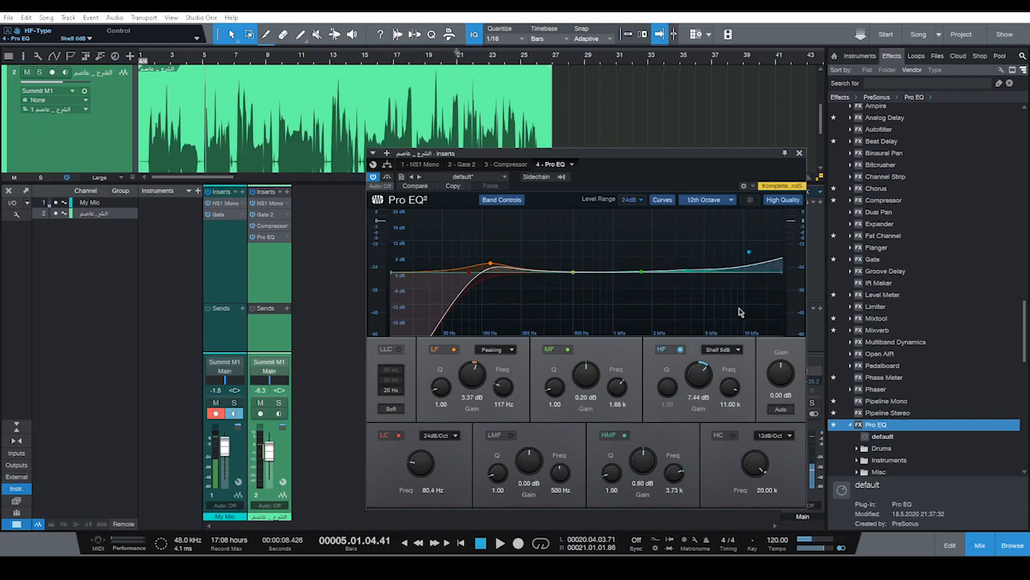
left_click_drag(750, 253, 677, 258)
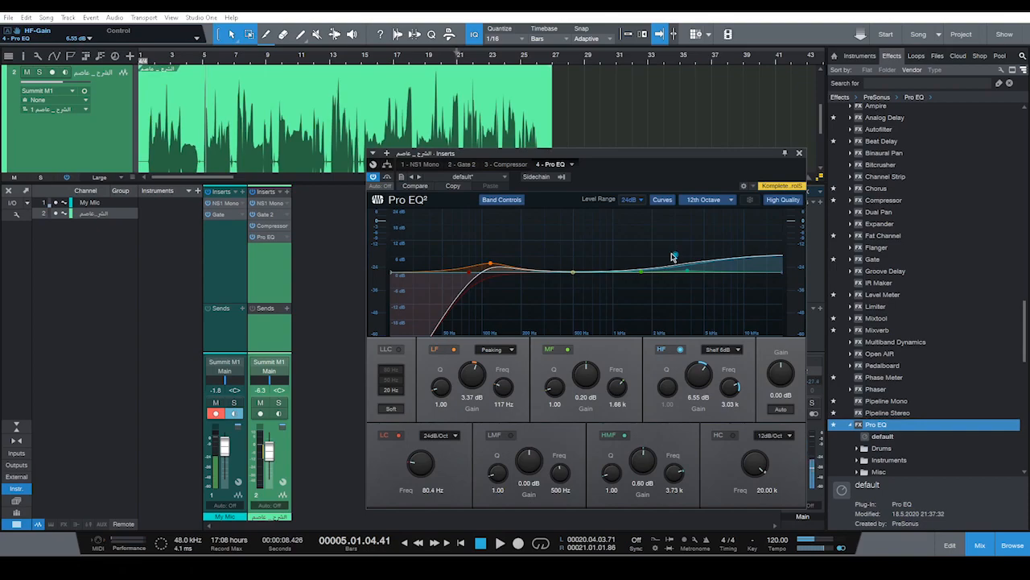
left_click_drag(676, 257, 676, 292)
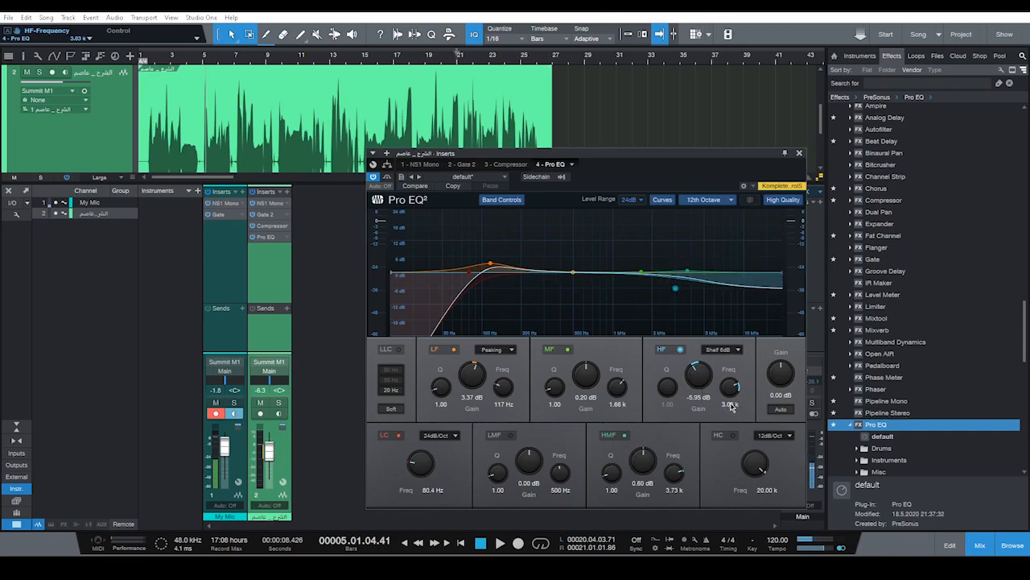
left_click_drag(676, 292, 673, 251)
key("space")
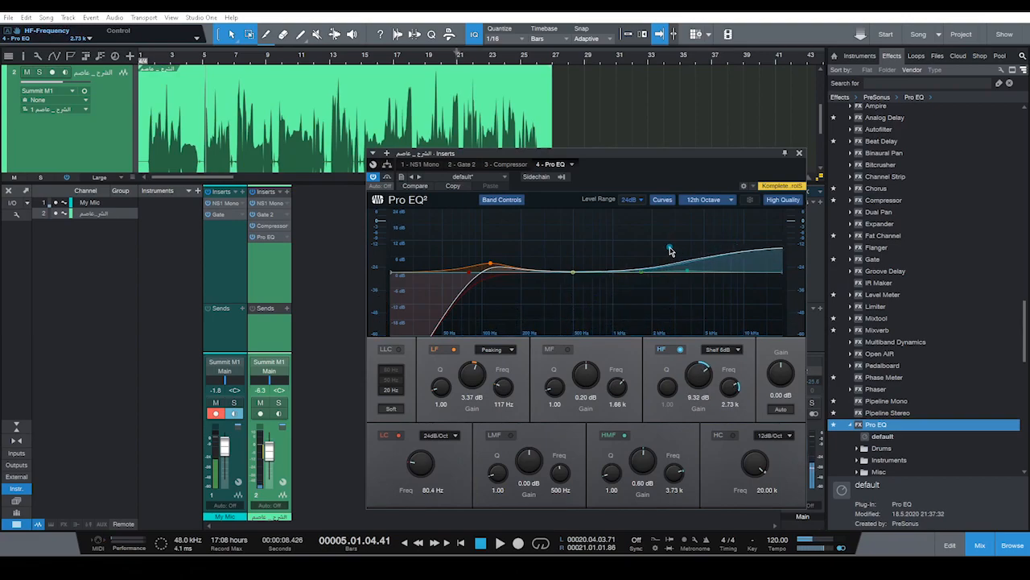
left_click_drag(731, 254, 656, 246)
key("space")
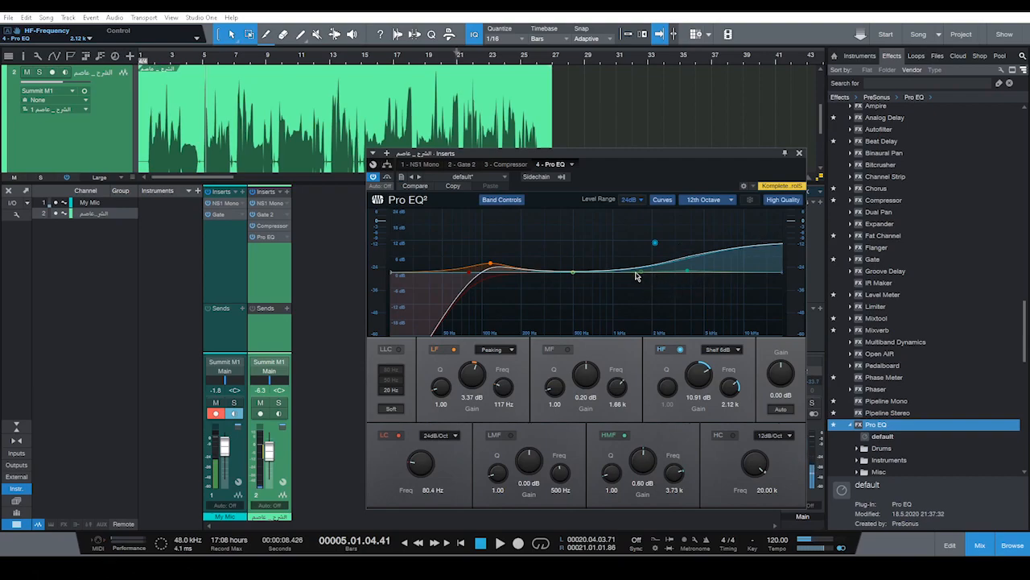
Sweep the HF shelf point across the high frequencies while auditioning, settling on a boost of about 10.31 dB at 2.04 kHz.
mouse_move(654, 247)
left_mouse_down()
mouse_move(736, 233)
mouse_move(765, 258)
mouse_move(676, 229)
mouse_move(640, 233)
mouse_move(644, 247)
left_mouse_up()
key("space")
key("space")
key("space")
key("space")
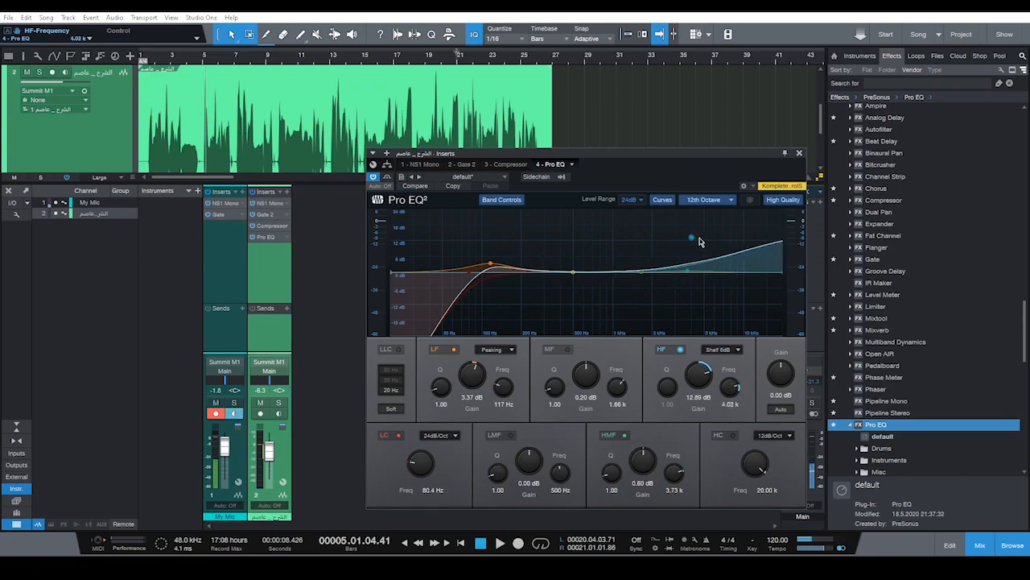
key("space")
left_click_drag(762, 243, 653, 243)
key("space")
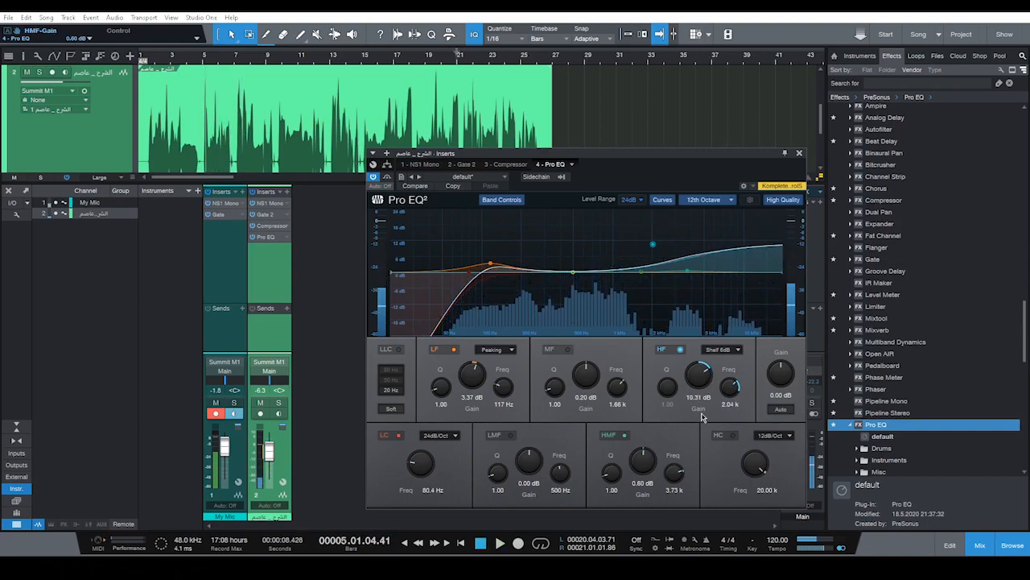
Reduce the HF shelf gain while listening and set it to exactly 3.00 dB.
mouse_move(703, 367)
left_mouse_down()
mouse_move(701, 384)
mouse_move(705, 365)
left_mouse_up()
key("space")
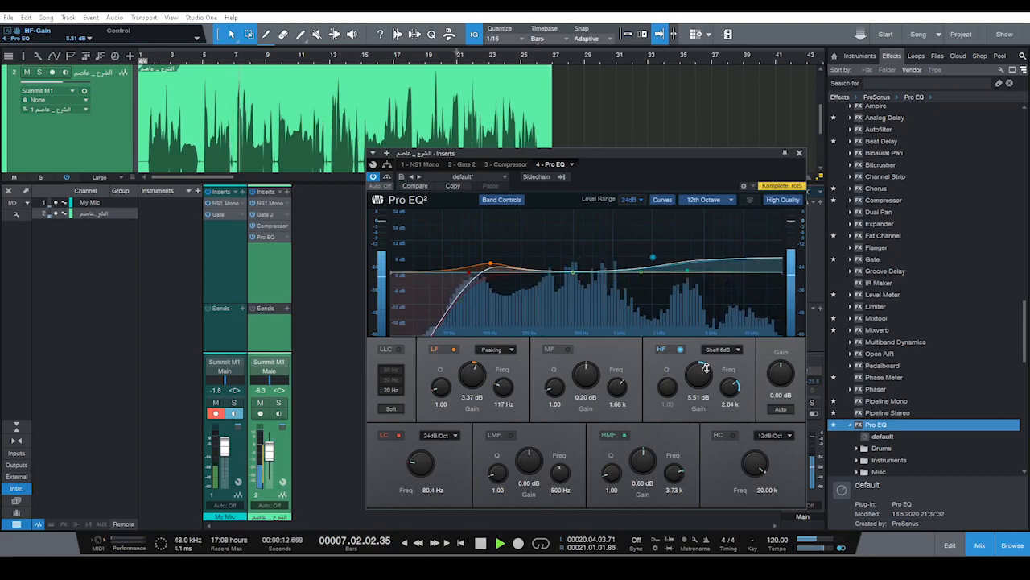
left_click(701, 398)
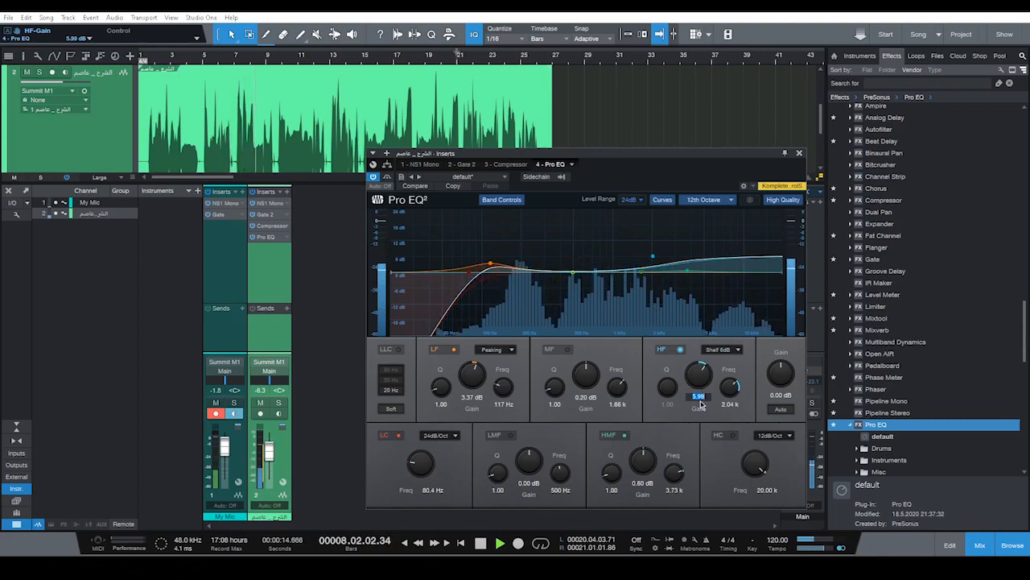
type("3")
key("Return")
key("space")
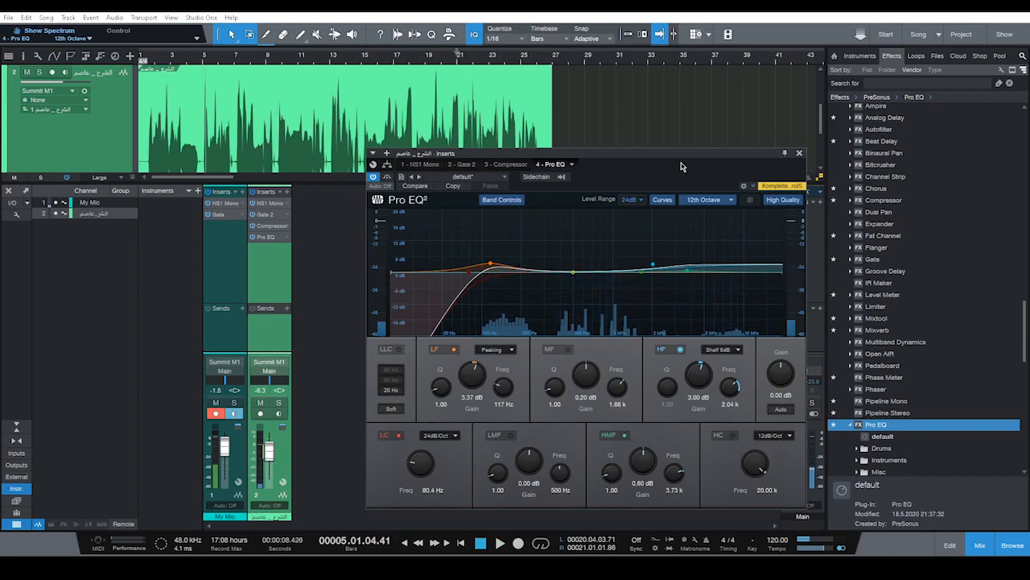
Activate the MF band with a Q of about 1.91 and cut it by about 14.28 dB at 524 Hz.
left_click_drag(673, 156, 619, 142)
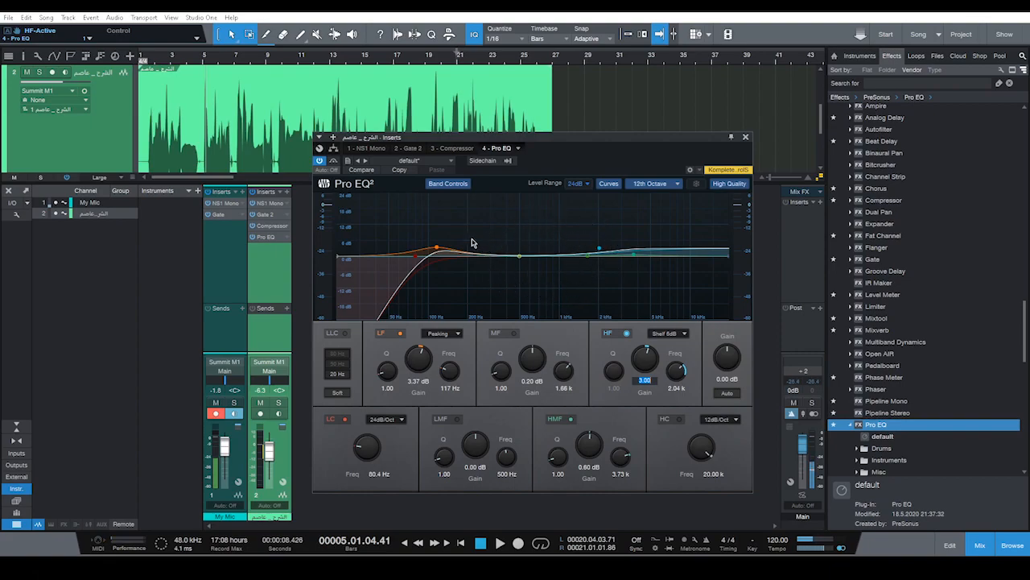
left_click_drag(593, 257, 558, 263)
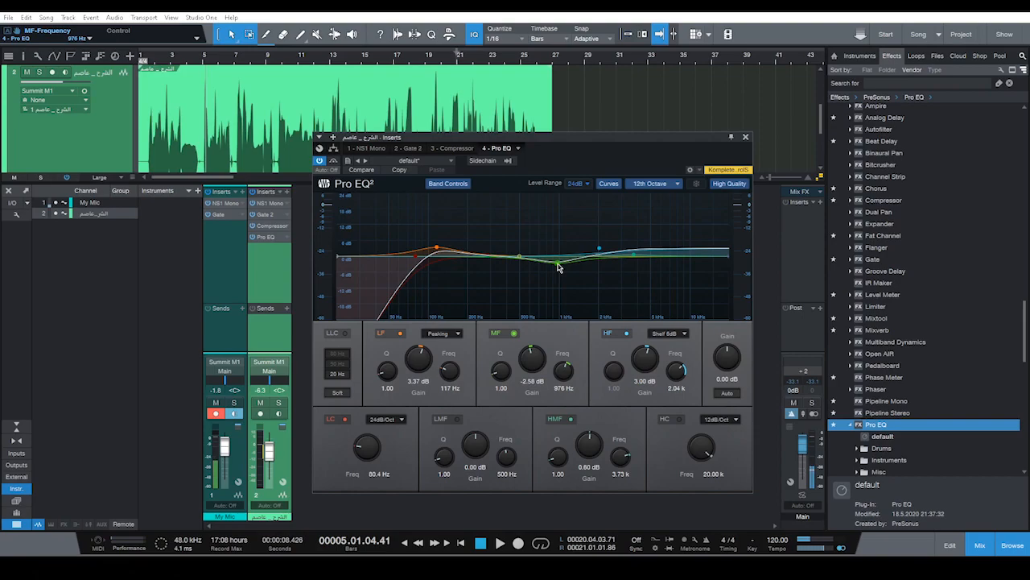
left_click_drag(501, 371, 505, 365)
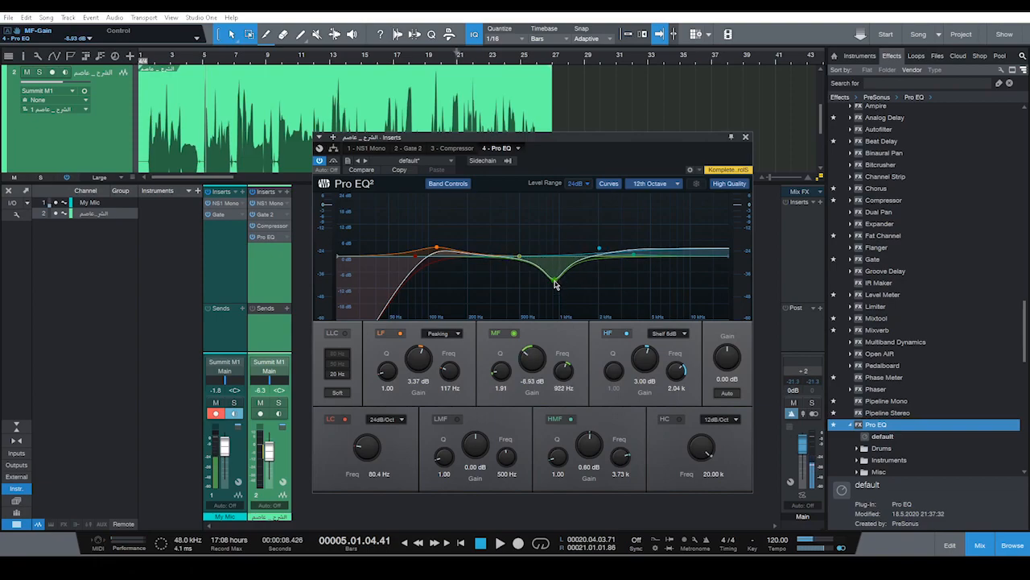
left_click_drag(552, 286, 483, 290)
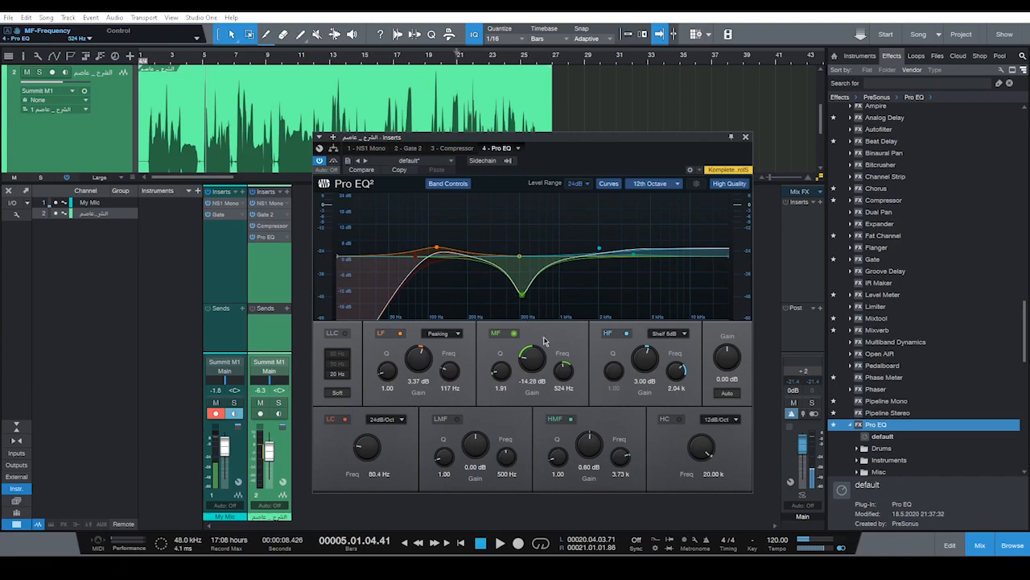
Sweep the deep MF cut between about 529 Hz and 1.14 kHz while listening to the track.
key("space")
left_click_drag(530, 298, 558, 303)
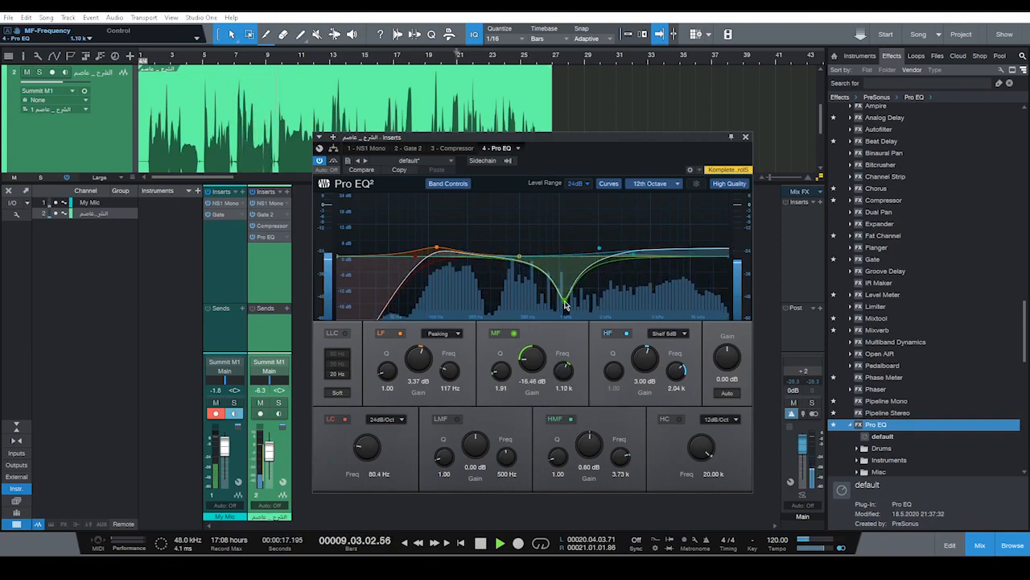
left_click_drag(567, 305, 564, 309)
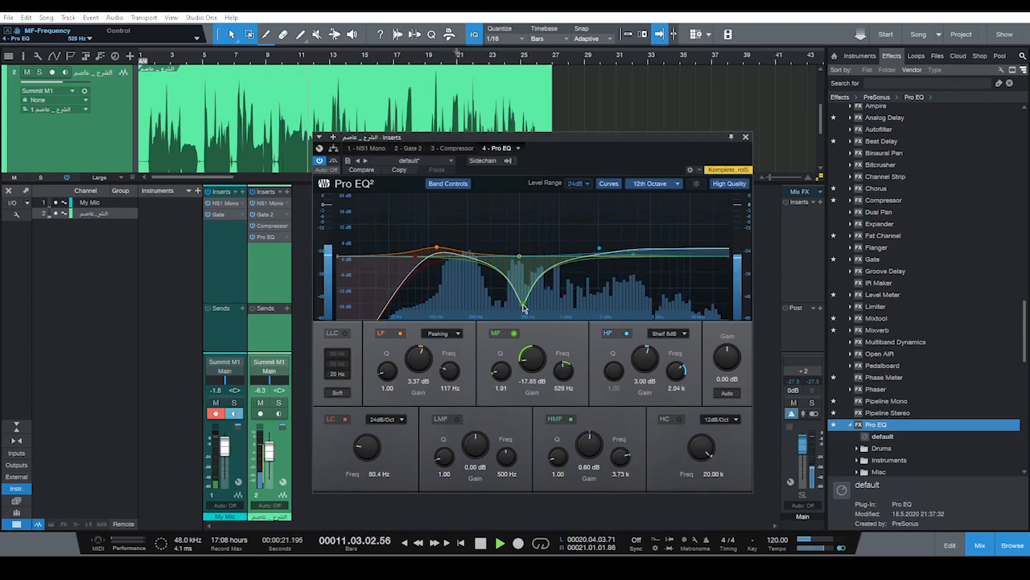
key("space")
mouse_move(567, 297)
left_mouse_down()
mouse_move(553, 297)
mouse_move(572, 301)
left_mouse_up()
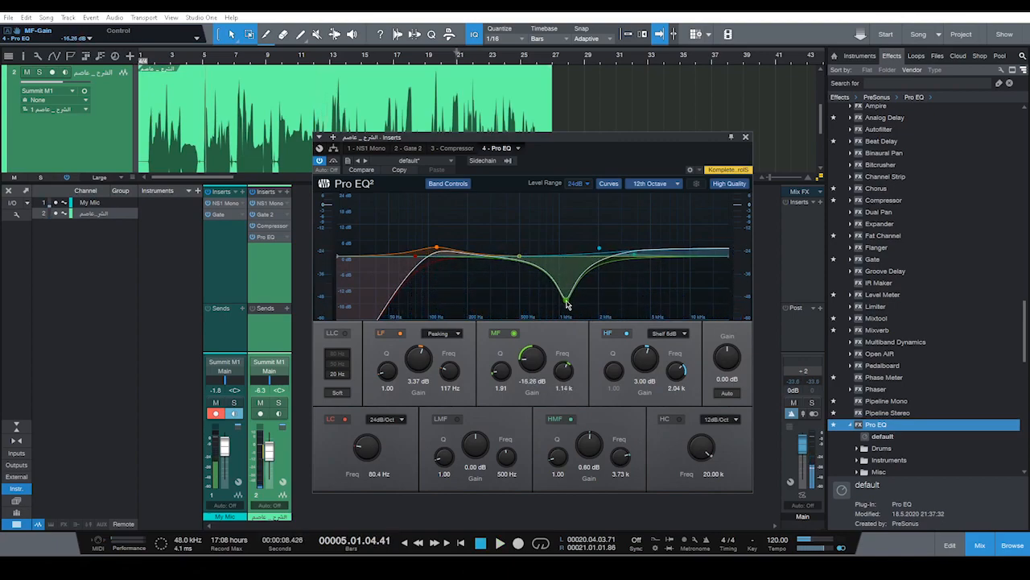
Sweep a strong MF boost from about 1.98 kHz to 824 Hz during playback, raising its gain to about 18.84 dB.
key("space")
left_click_drag(567, 304, 597, 223)
key("space")
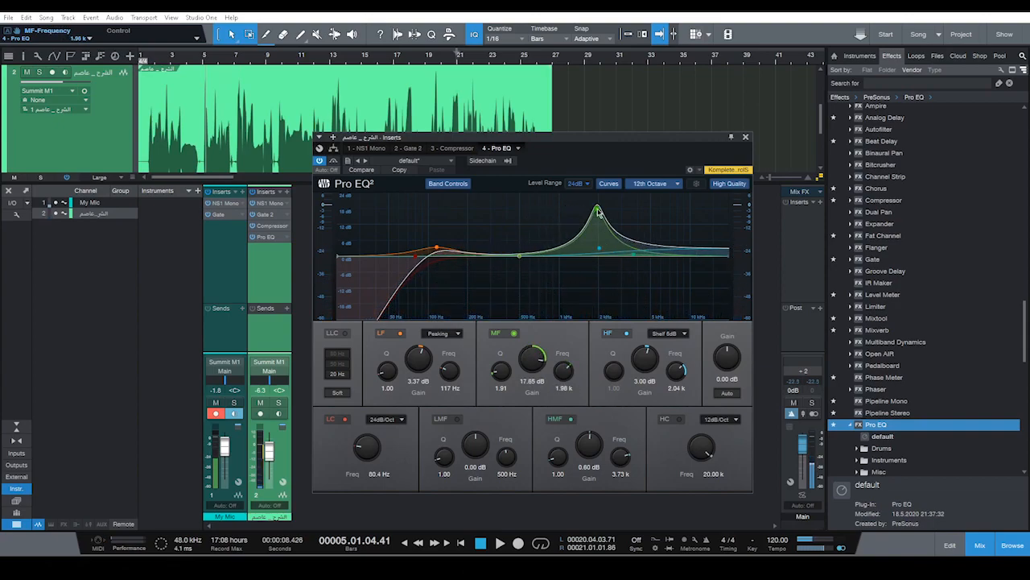
key("space")
left_click_drag(587, 213, 565, 204)
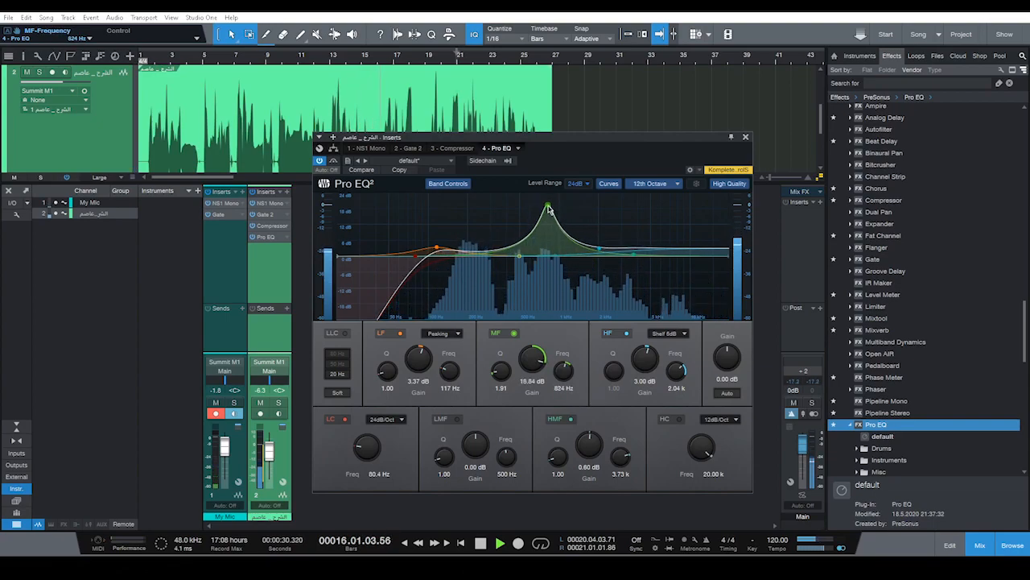
Cut the MF band by about 6.88 dB at 1.01 kHz with a Q of 6.05, checking it during playback.
left_click_drag(548, 209, 560, 275)
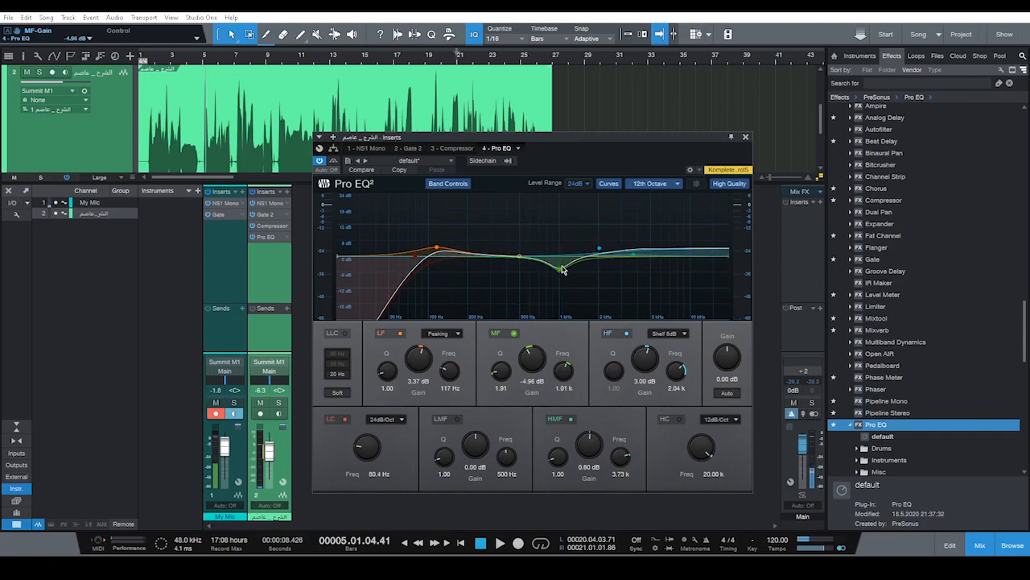
mouse_move(500, 388)
left_mouse_down()
mouse_move(510, 374)
mouse_move(493, 380)
mouse_move(504, 369)
left_mouse_up()
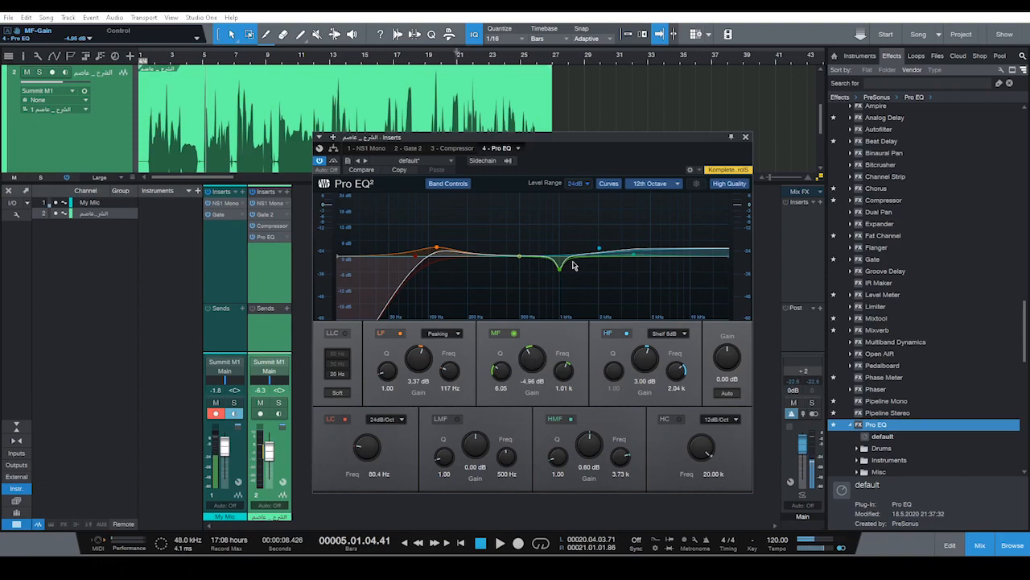
mouse_move(541, 343)
left_mouse_down()
mouse_move(530, 375)
mouse_move(545, 359)
left_mouse_up()
key("space")
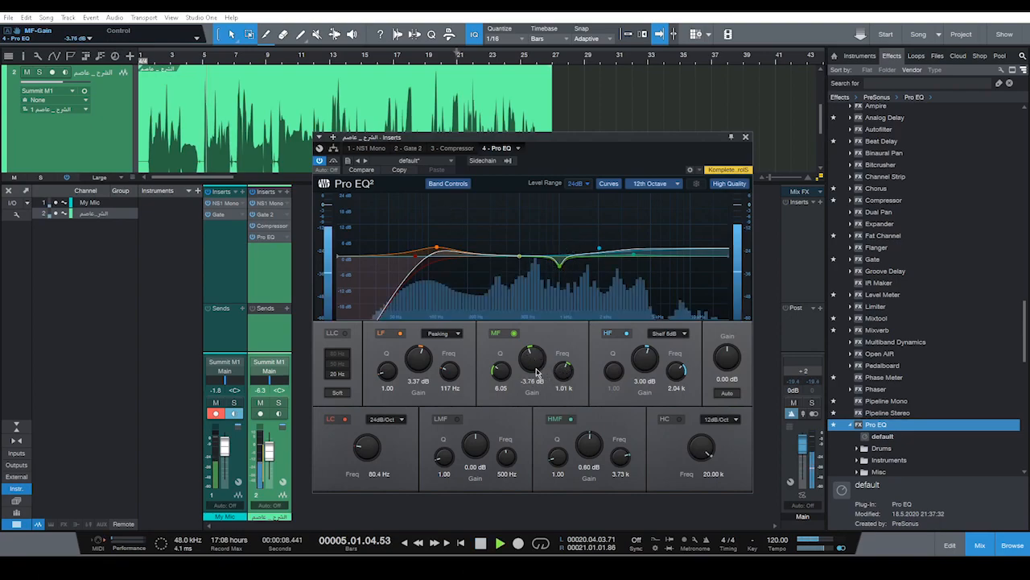
mouse_move(531, 356)
left_mouse_down()
mouse_move(531, 331)
mouse_move(530, 368)
mouse_move(538, 361)
left_mouse_up()
key("space")
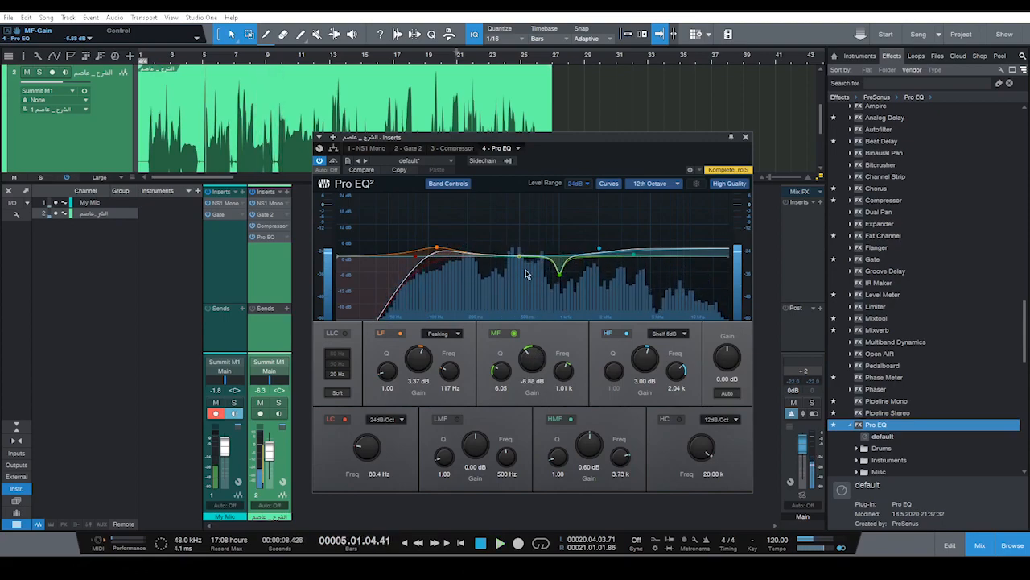
Activate the LMF band with a Q of 7.34 at about 586 Hz and raise its gain past 10.72 dB during playback.
left_click_drag(522, 258, 527, 242)
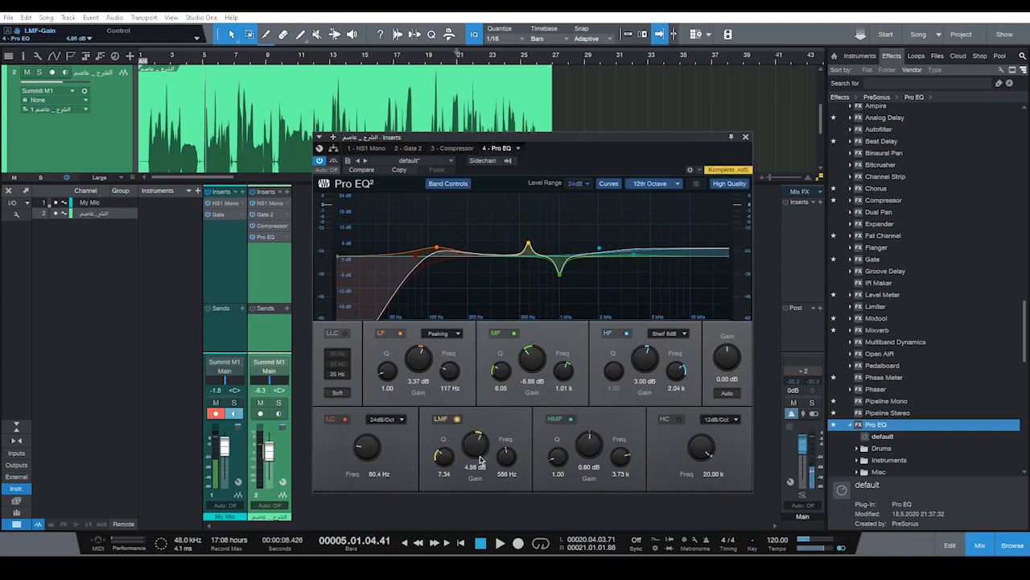
left_click_drag(474, 451, 481, 448)
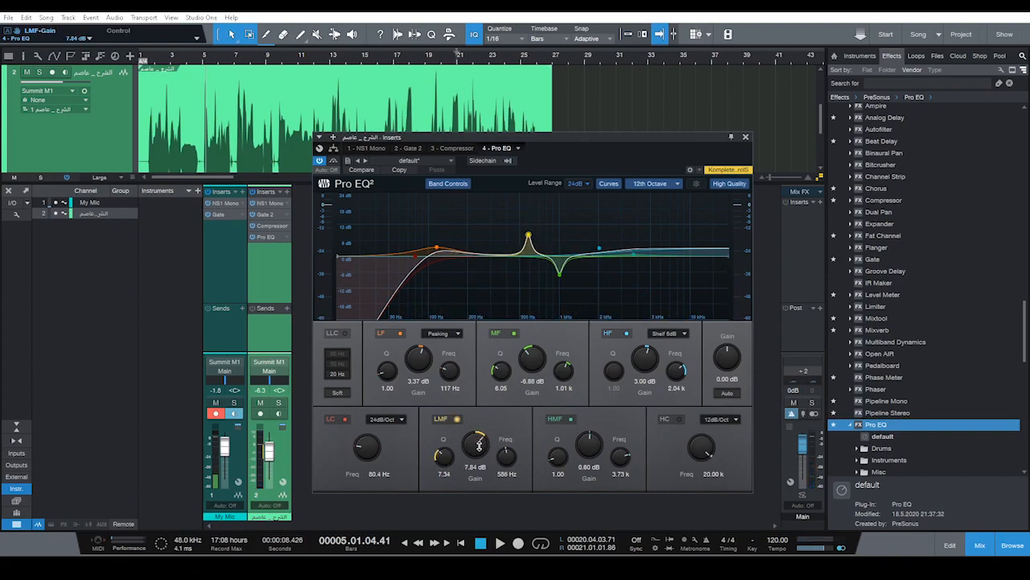
scroll(479, 443, "up", 3)
key("space")
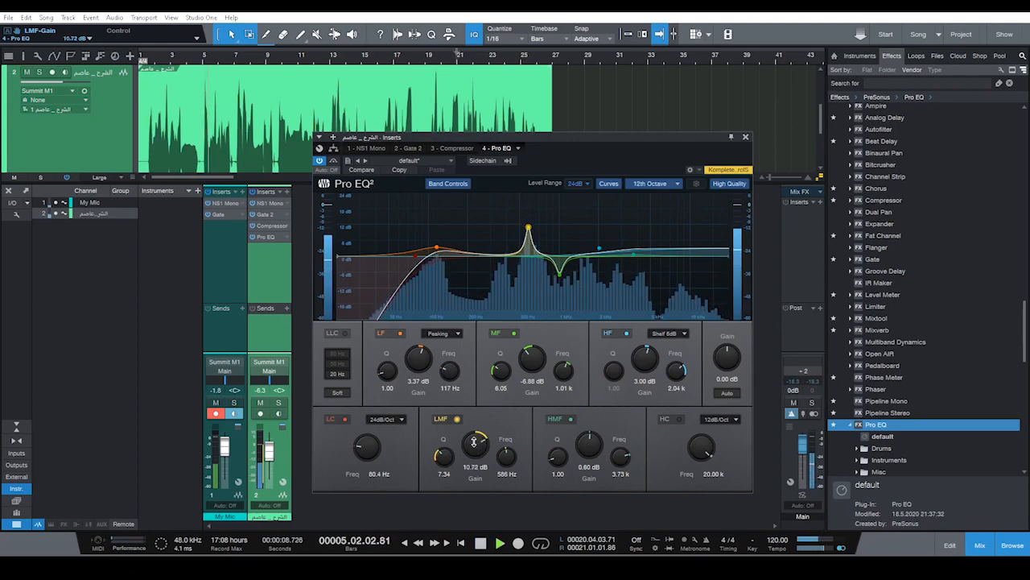
scroll(481, 442, "up", 3)
scroll(481, 442, "up", 2)
Turn the LMF boost into a cut of about 3.99 dB at 570 Hz with a Q of 5.53.
mouse_move(504, 455)
left_mouse_down()
mouse_move(491, 471)
mouse_move(506, 465)
left_mouse_up()
left_click_drag(520, 223, 530, 286)
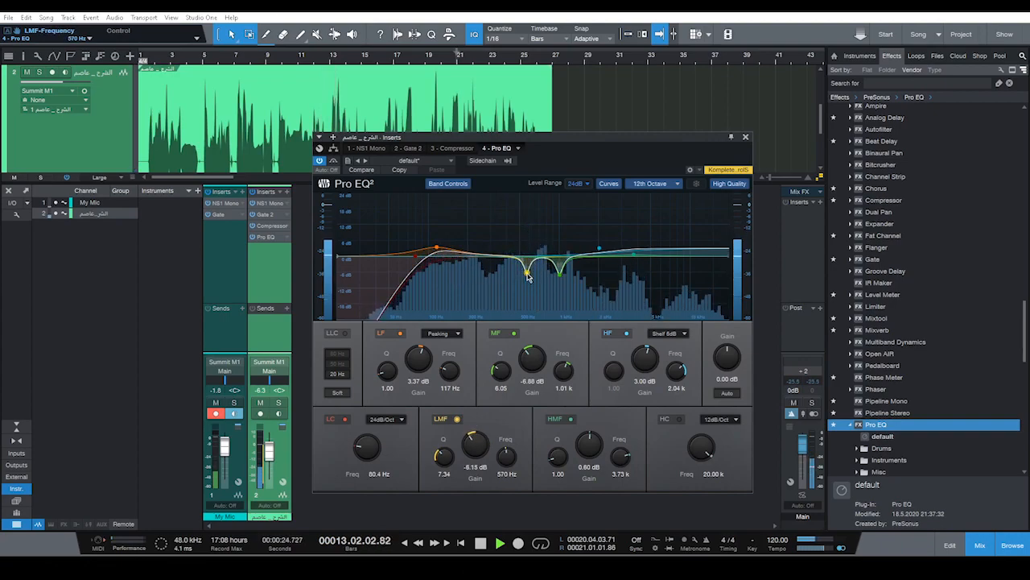
key("space")
left_click_drag(445, 456, 442, 454)
left_click_drag(441, 453, 477, 448)
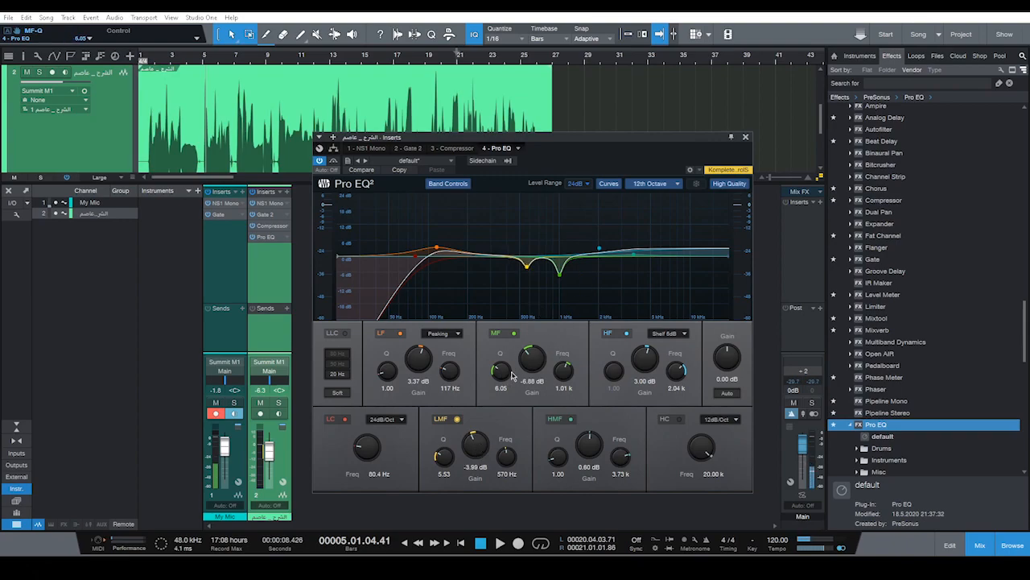
Ease the MF cut to about 4.48 dB with a Q of 4.62 and listen to the result.
left_click_drag(507, 376, 539, 362)
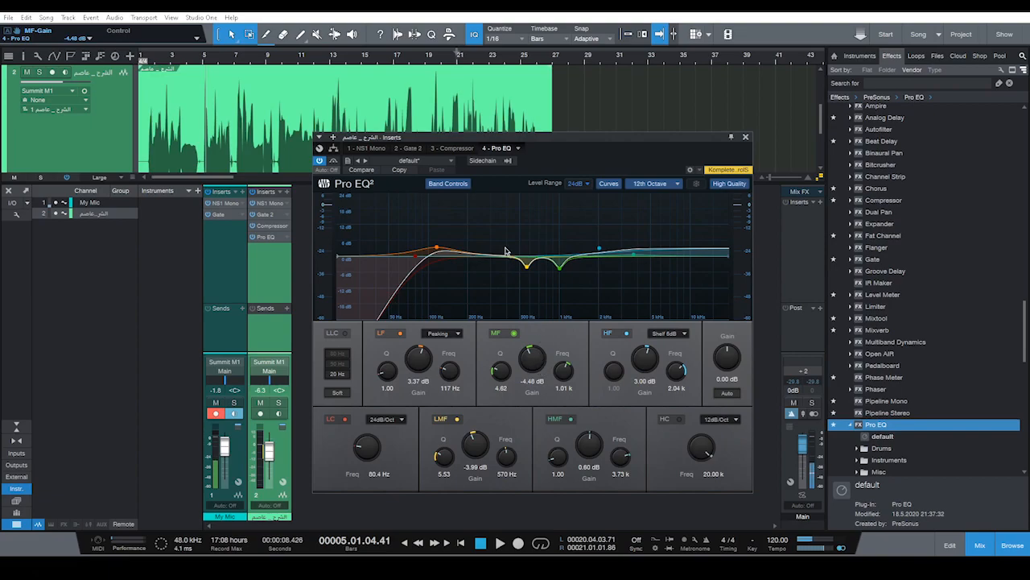
key("space")
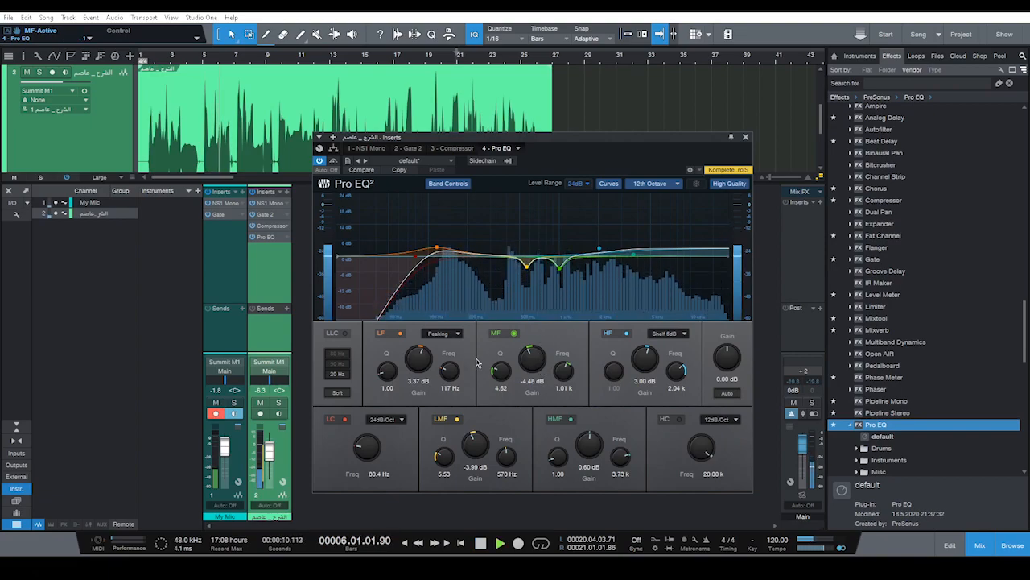
left_click_drag(523, 136, 448, 99)
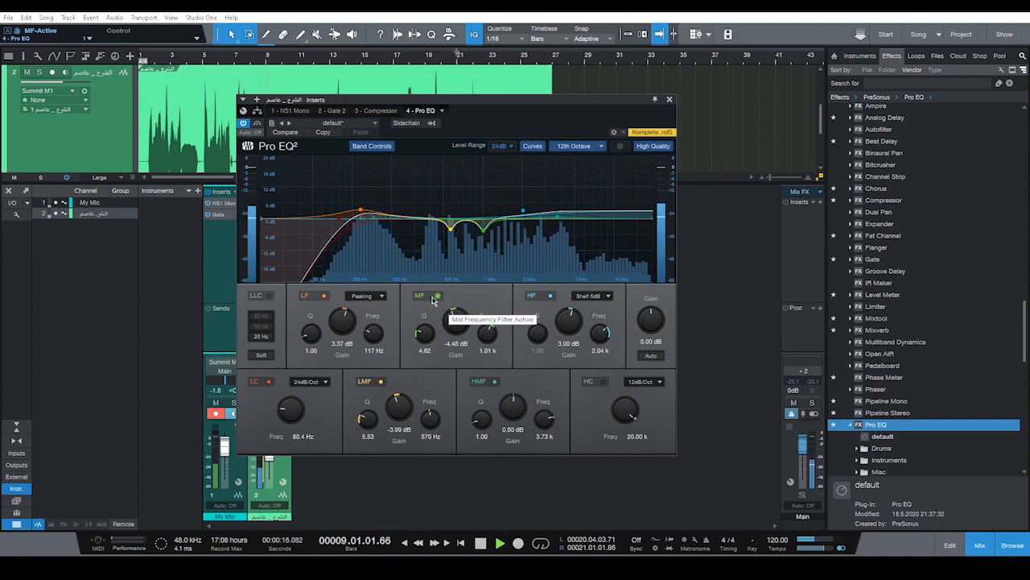
Compare the voice with the LMF and MF bands disabled during playback, and re-enable both bands.
left_click(388, 384)
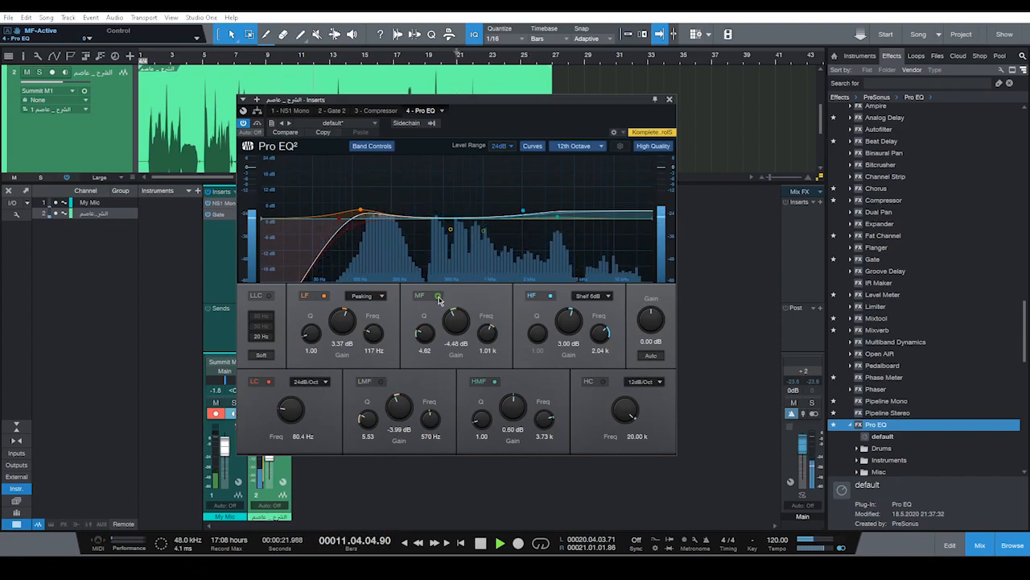
key("space")
left_click(306, 57)
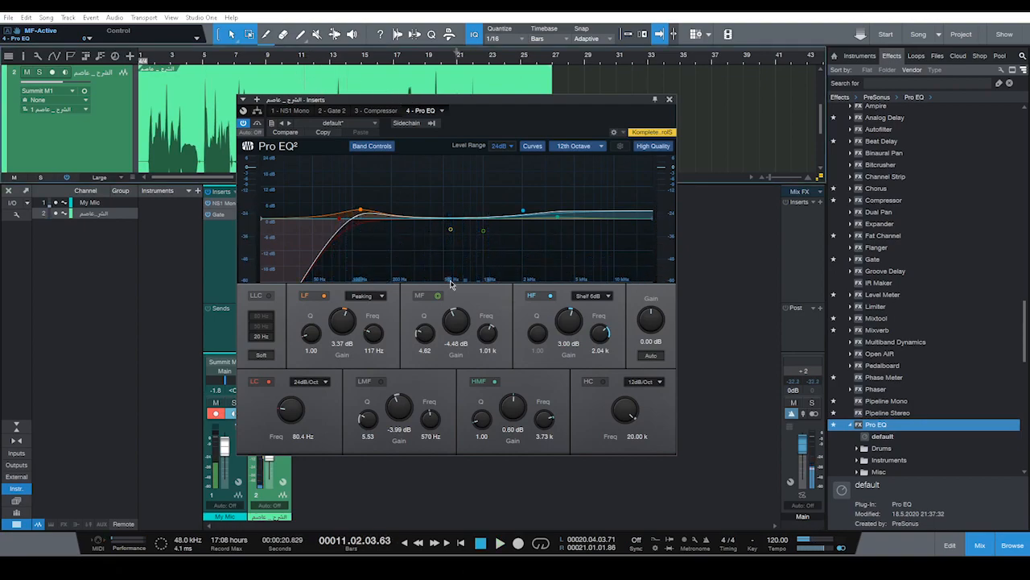
key("space")
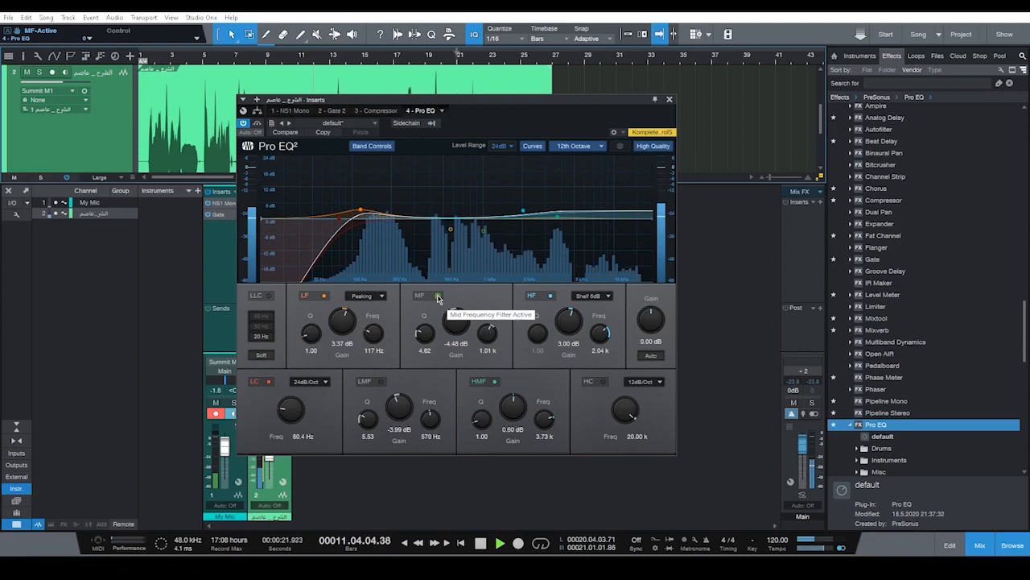
left_click(438, 297)
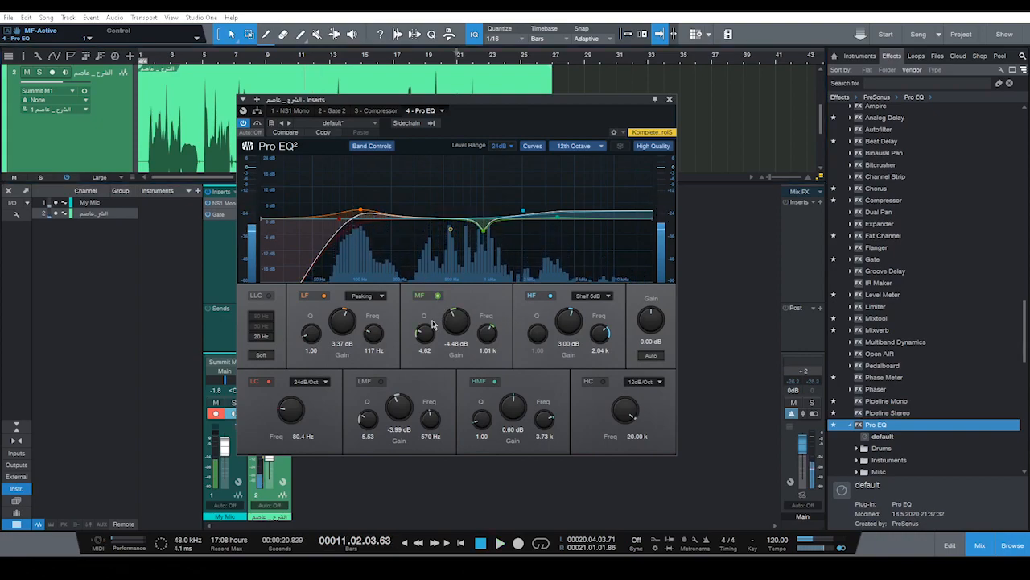
left_click(382, 382)
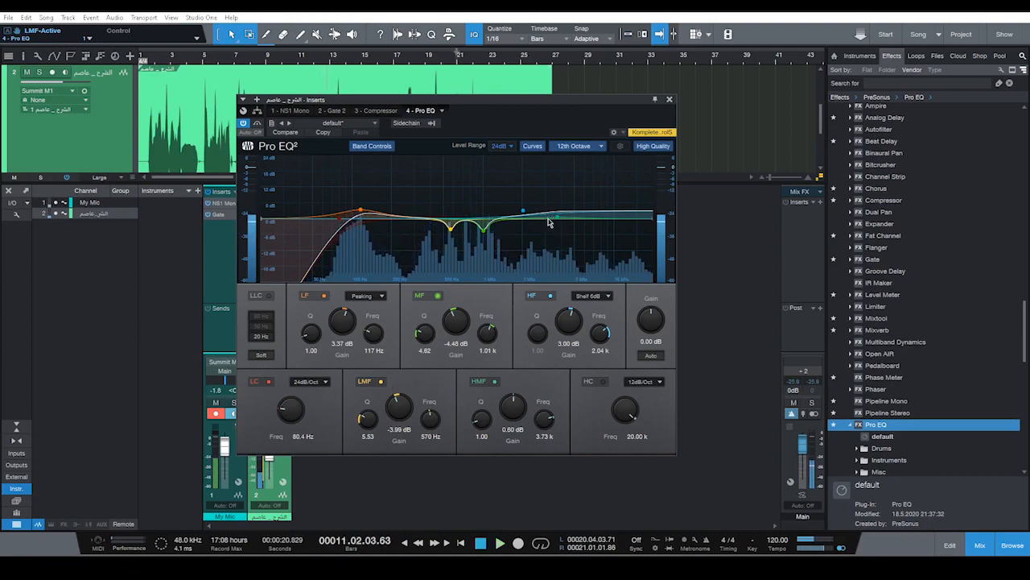
Play the voice track to compare Pro EQ bypassed and active, and close the plug-in window.
key("space")
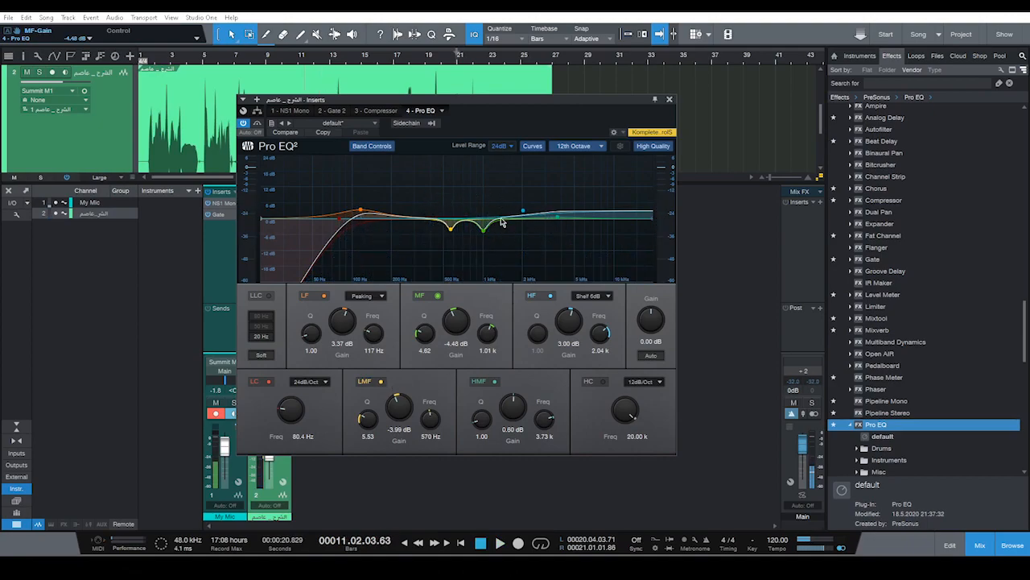
key("space")
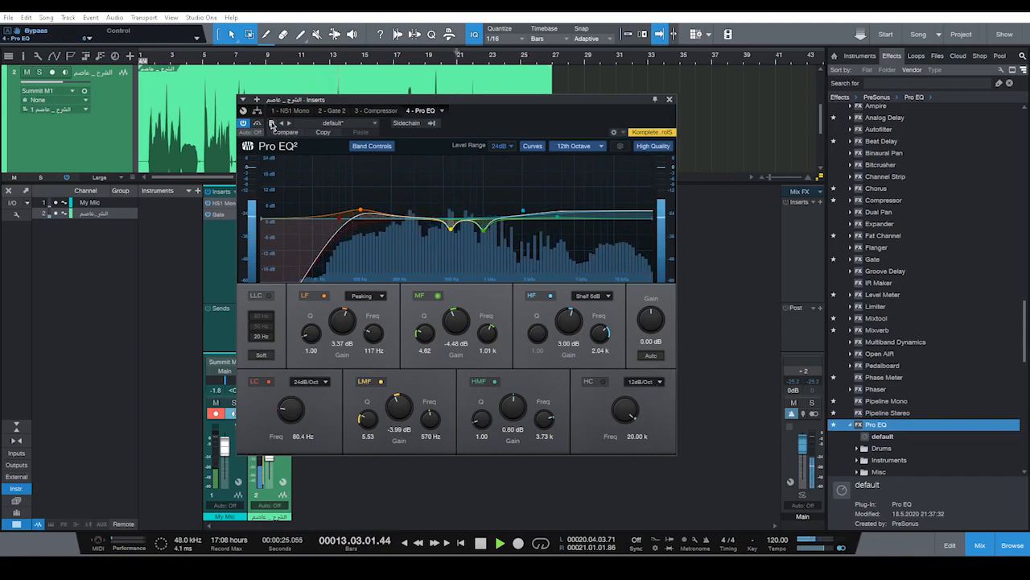
key("space")
left_click(669, 99)
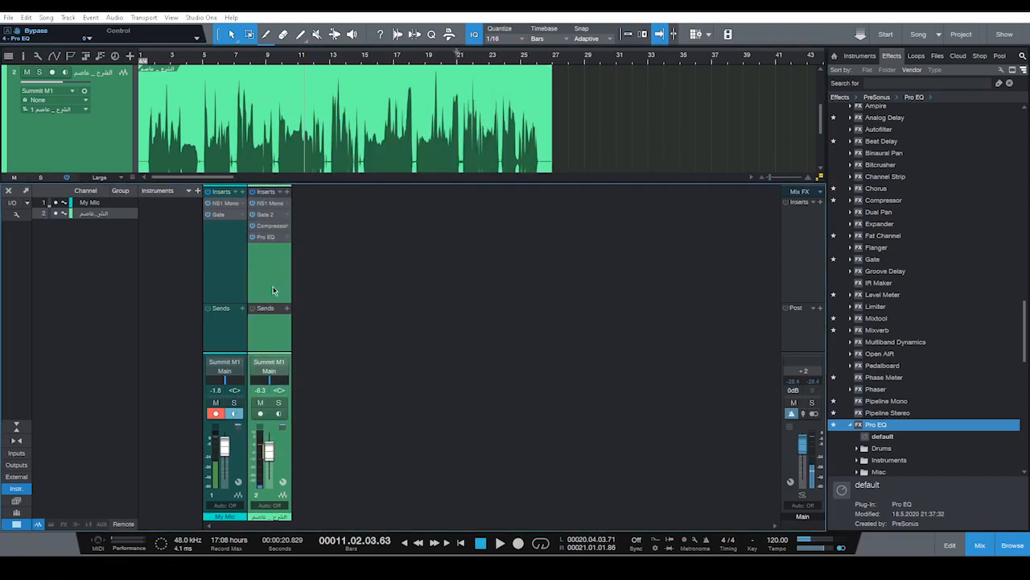
Bypass all inserts on the recorded voice channel and play the track without effects.
left_click(252, 192)
key("space")
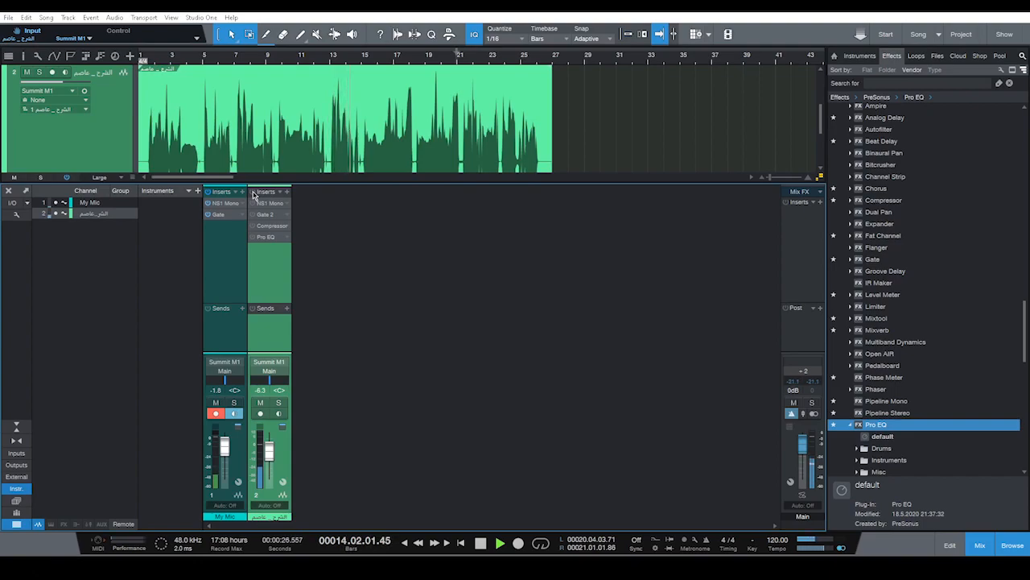
Compare the voice track with inserts bypassed and active during playback, and re-enable all inserts on its channel.
key("space")
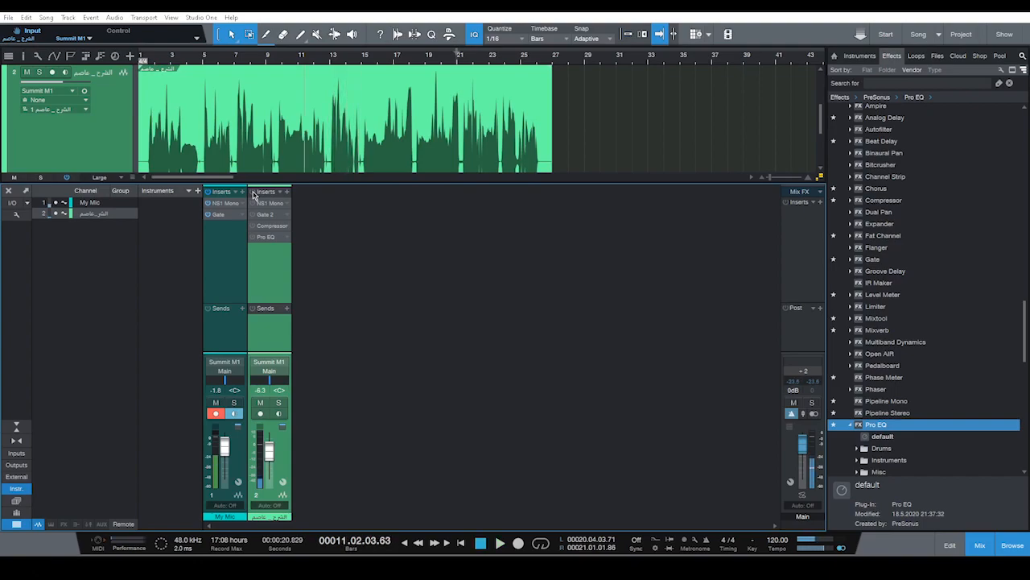
key("space")
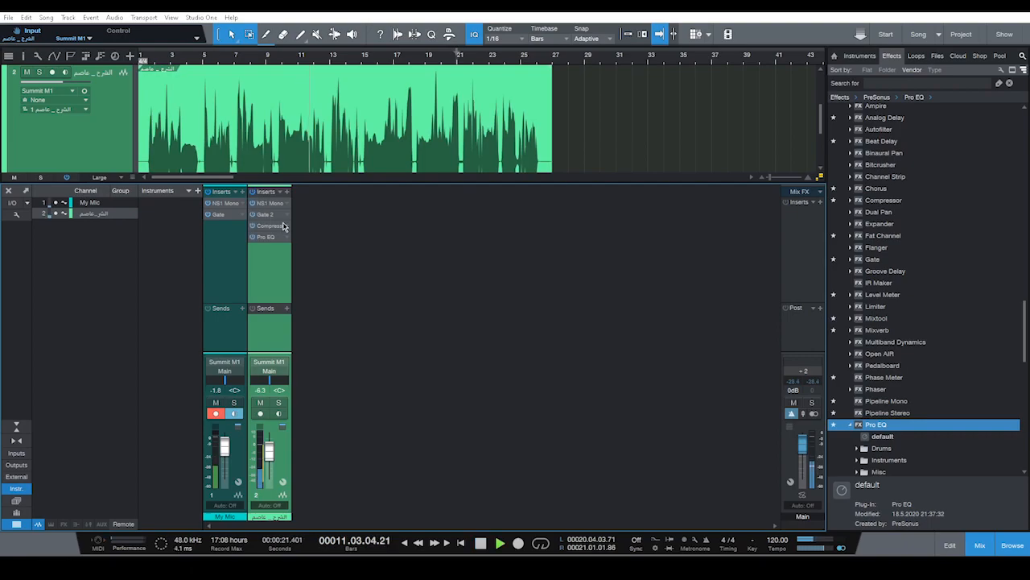
left_click(254, 195)
left_click(254, 194)
left_click(254, 194)
key("space")
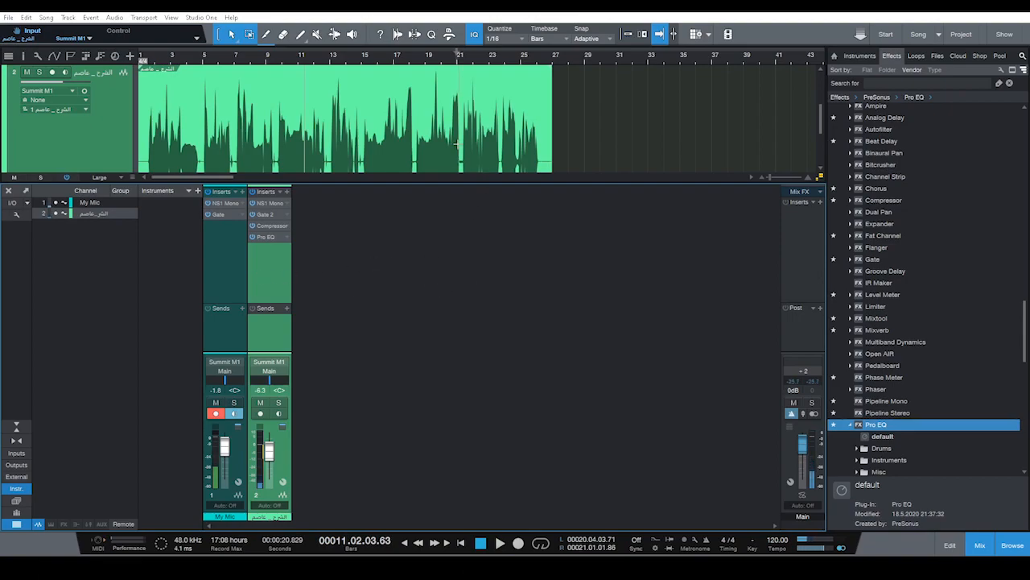
Add Analog Delay as an effect send on the recorded voice channel and close its plug-in window.
key("F3")
key("F3")
left_click(269, 276)
left_click_drag(272, 303, 282, 296)
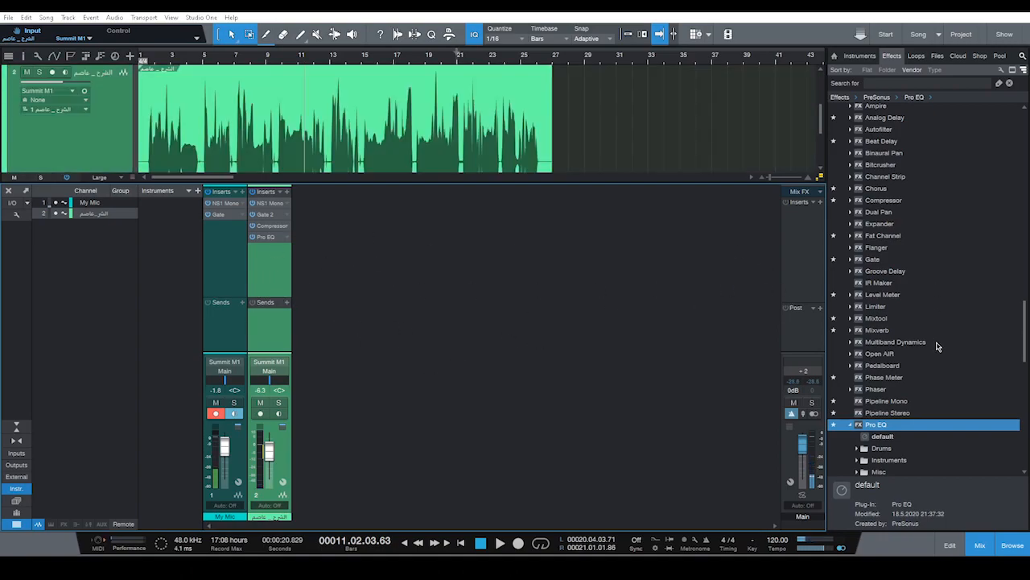
left_click(851, 424)
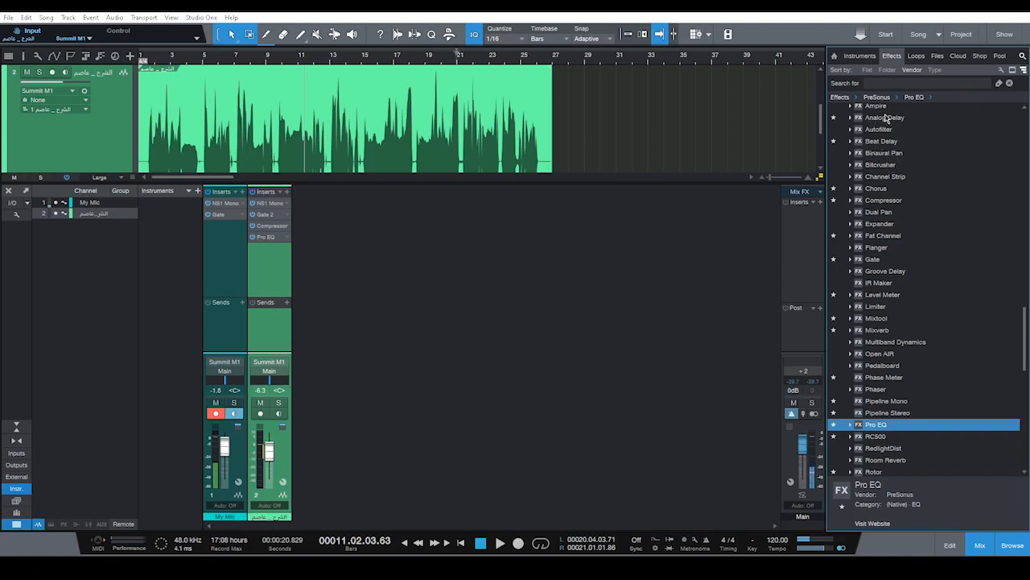
left_click_drag(881, 119, 266, 327)
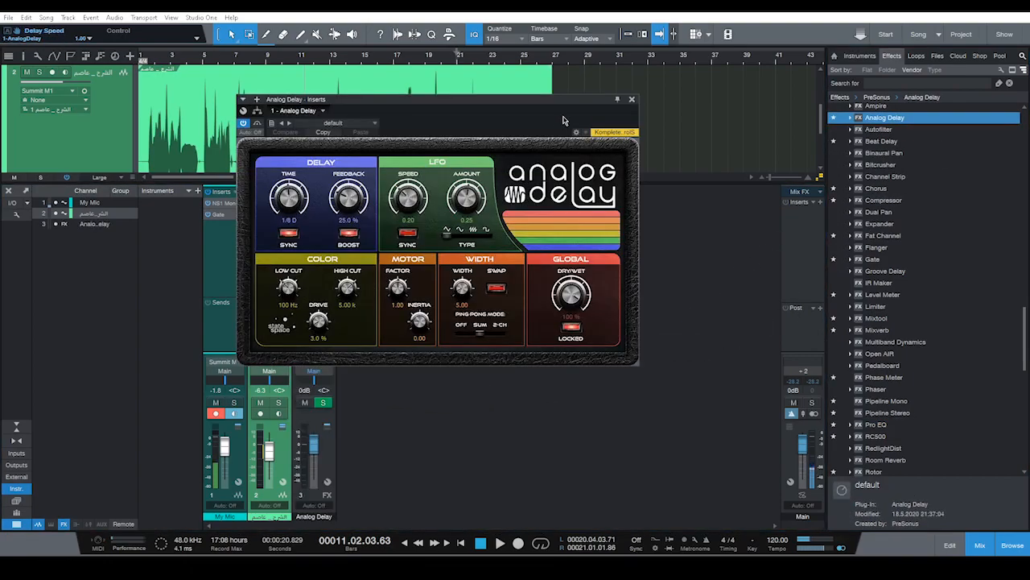
left_click_drag(551, 109, 650, 209)
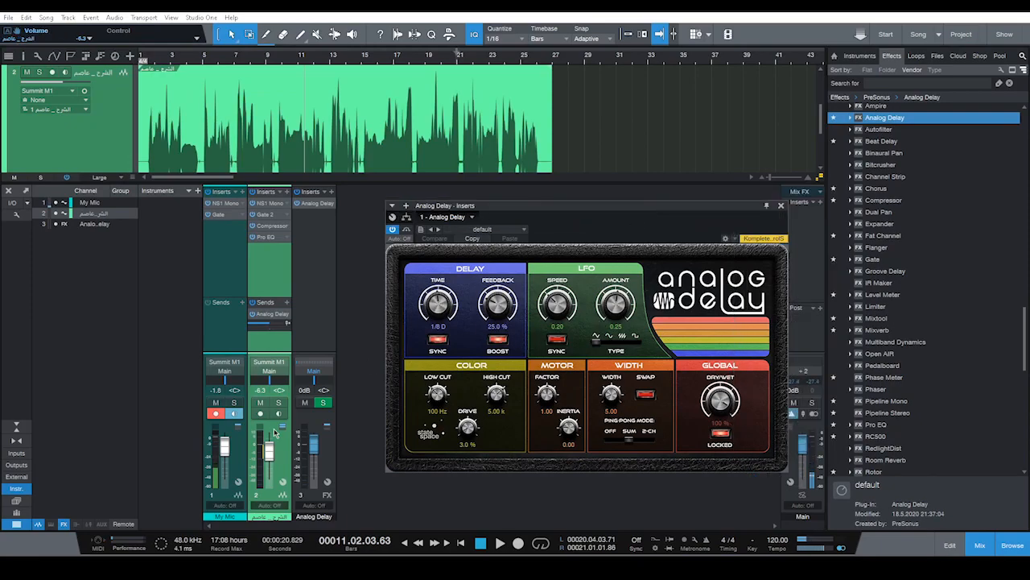
left_click(783, 206)
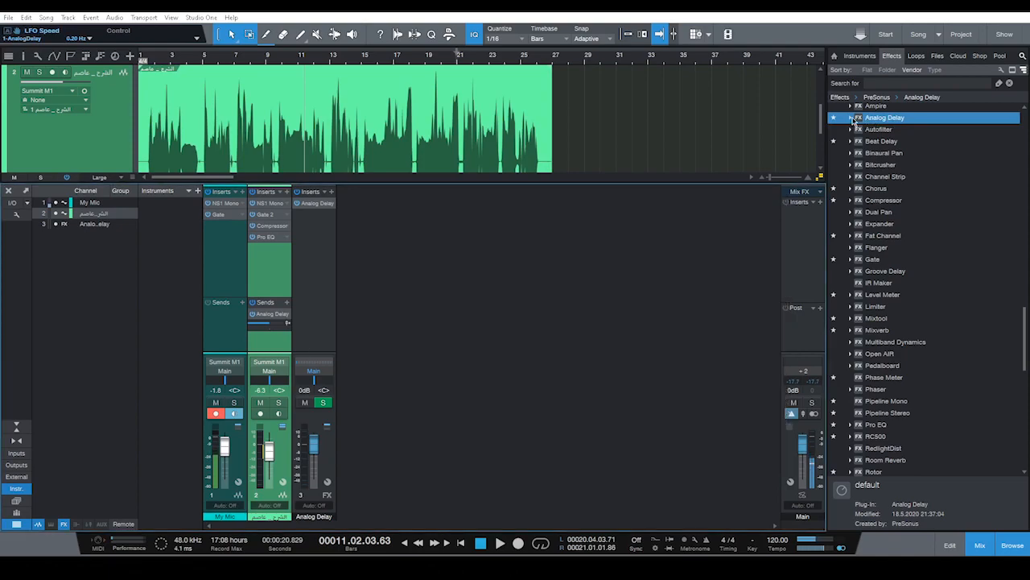
Play the voice and vary its send level to Analog Delay to hear the echo.
mouse_move(891, 119)
left_mouse_down()
mouse_move(354, 338)
mouse_move(270, 314)
mouse_move(270, 305)
mouse_move(306, 354)
mouse_move(590, 307)
mouse_move(892, 129)
left_mouse_up()
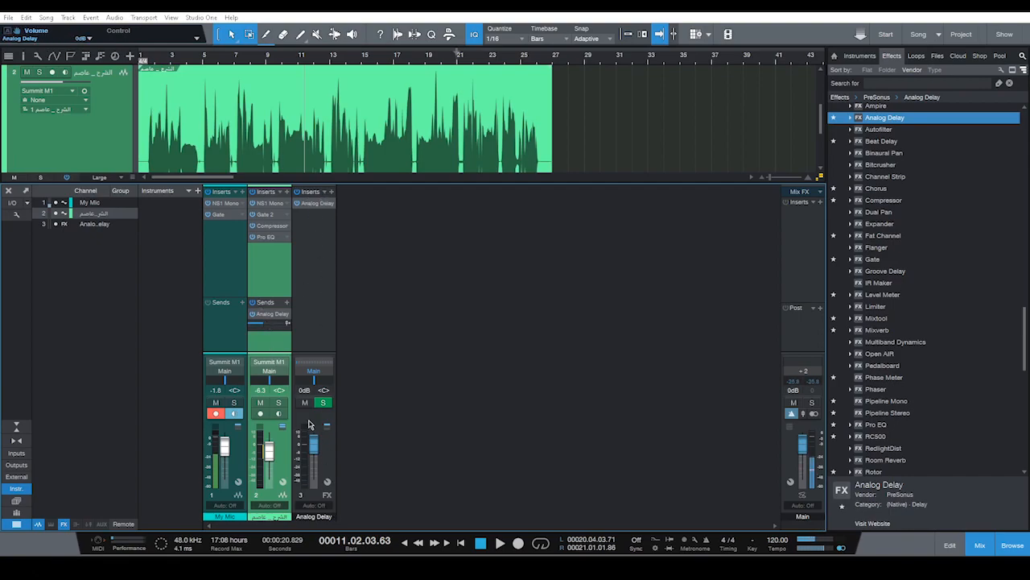
left_click(318, 204)
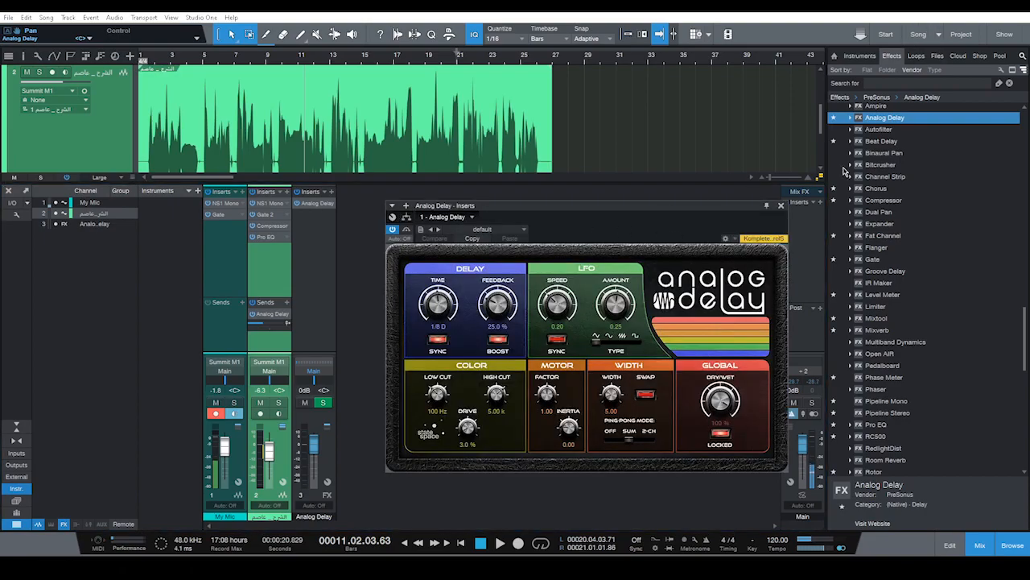
left_click(781, 207)
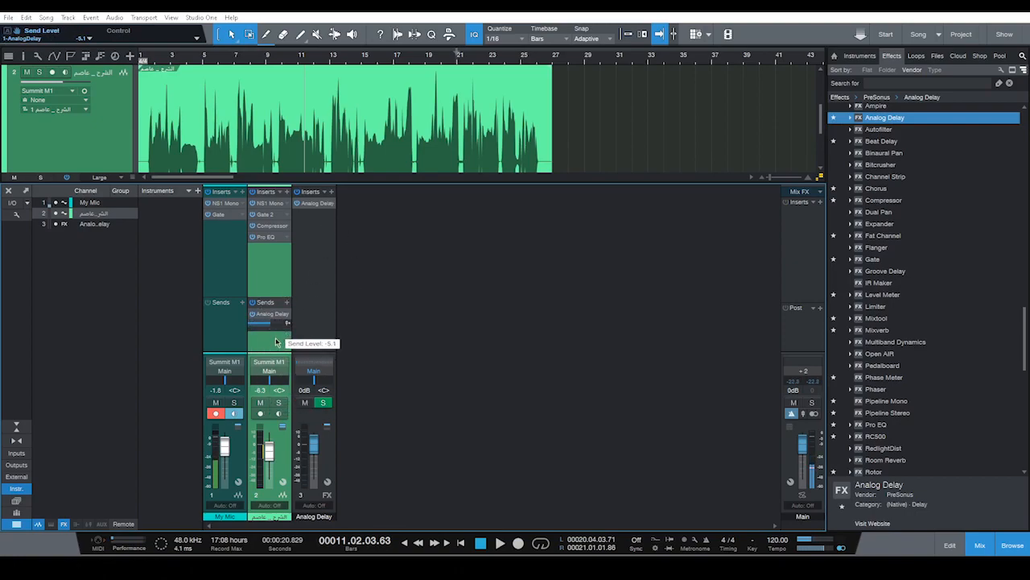
key("space")
left_click_drag(260, 324, 256, 402)
key("space")
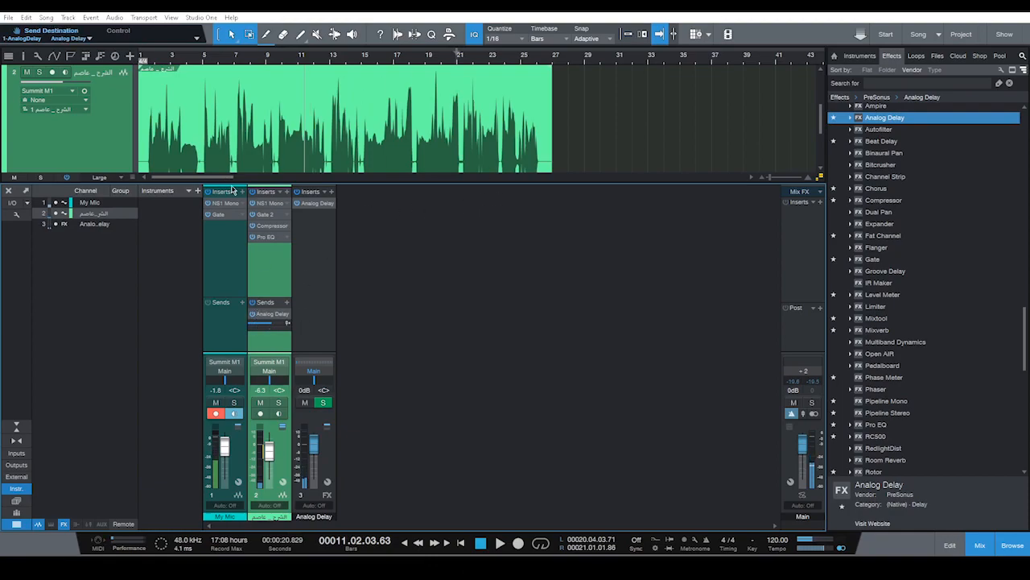
Open the Analog Delay settings, play the voice and lower its send level to the delay.
left_click(314, 207)
left_click_drag(571, 216, 629, 198)
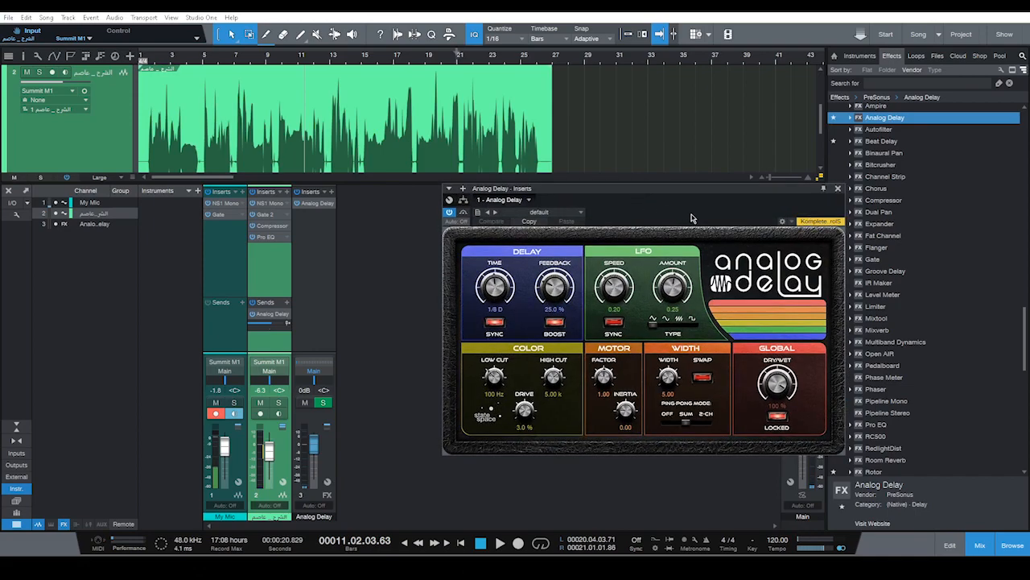
key("space")
key("space")
mouse_move(263, 331)
left_mouse_down()
mouse_move(253, 344)
mouse_move(253, 332)
mouse_move(279, 324)
left_mouse_up()
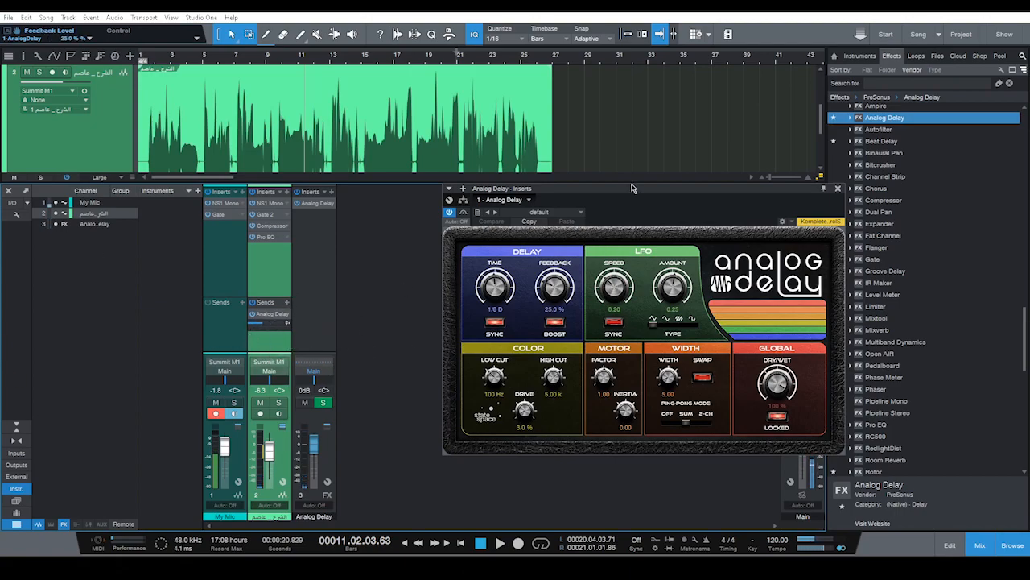
left_click_drag(654, 203, 625, 176)
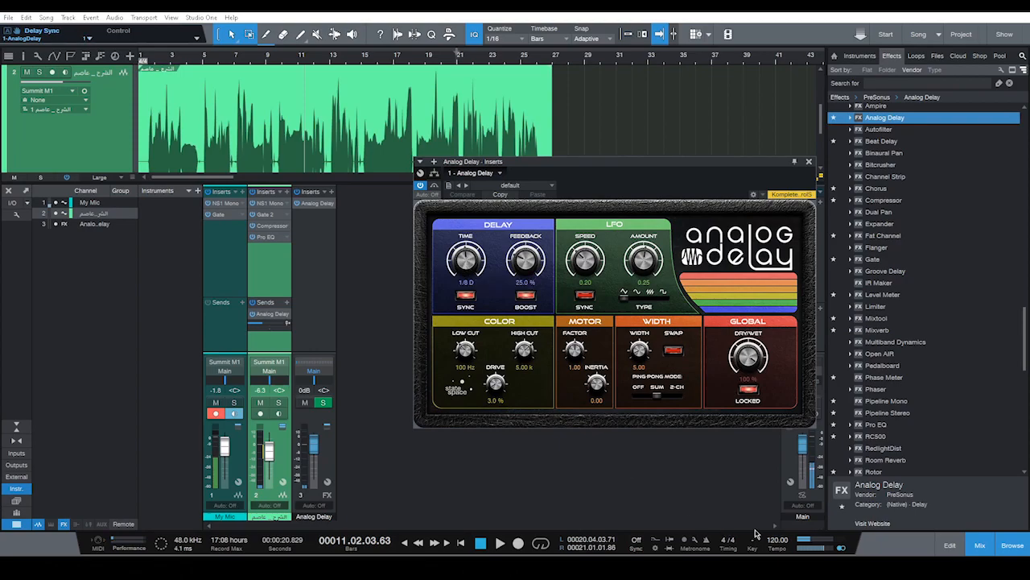
Turn off tempo sync for the delay time and set the time to about 545 ms while listening.
left_click(465, 295)
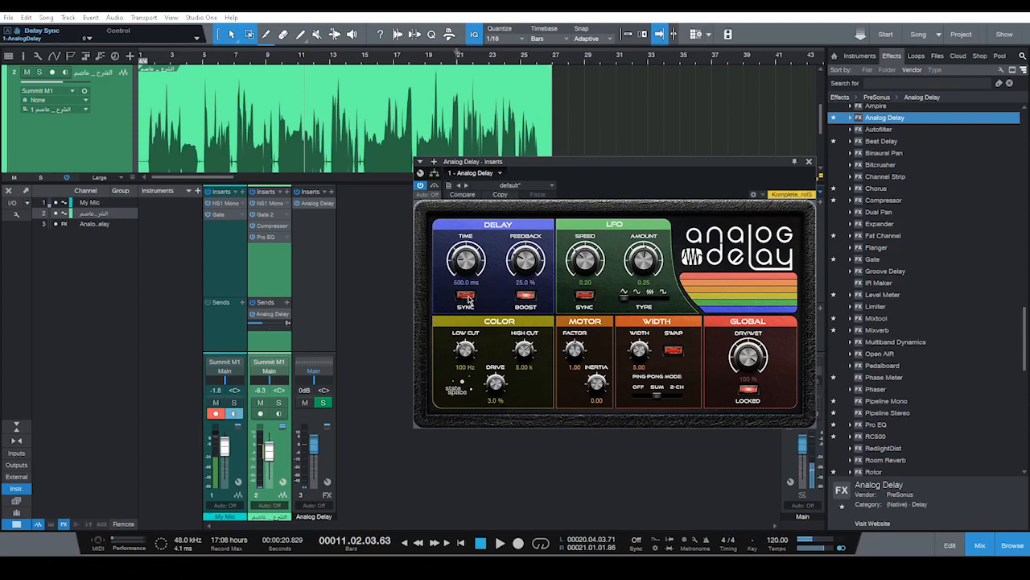
left_click_drag(467, 266, 471, 258)
key("space")
key("space")
left_click_drag(465, 282, 468, 268)
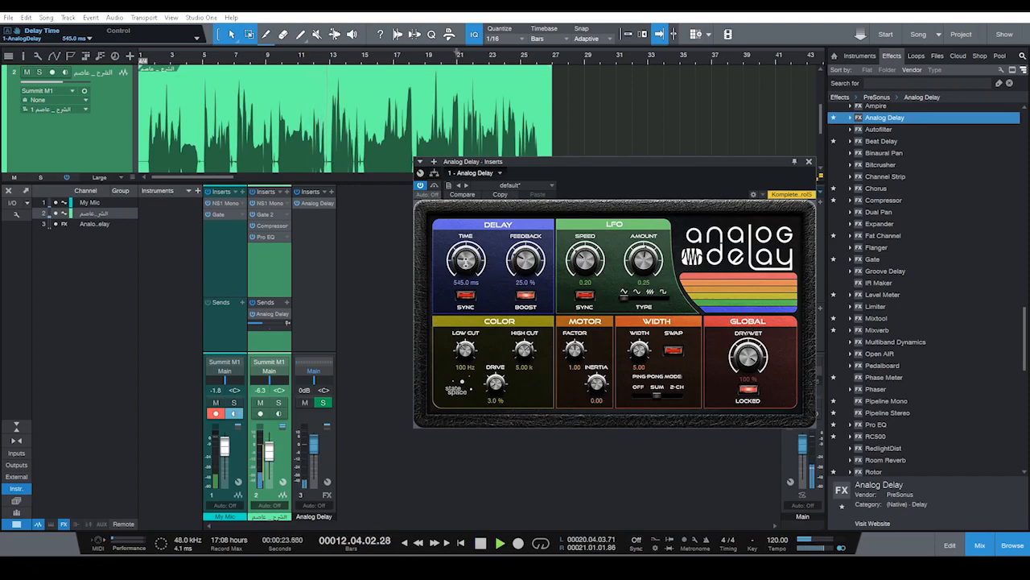
Lengthen the Analog Delay time to about 845 ms and listen to the echo.
left_click_drag(467, 264, 467, 277)
left_click_drag(467, 277, 472, 262)
key("space")
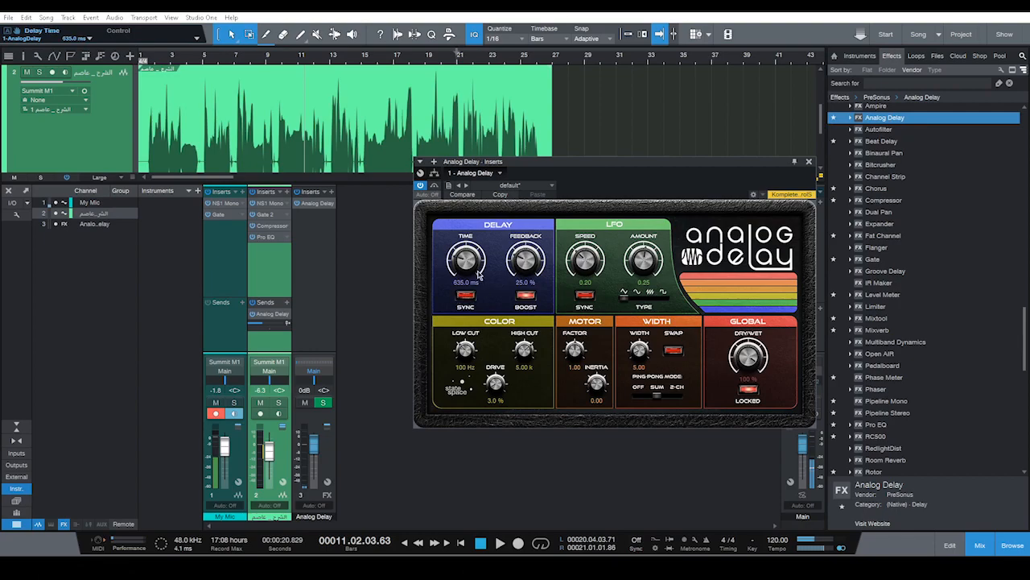
left_click_drag(477, 266, 479, 264)
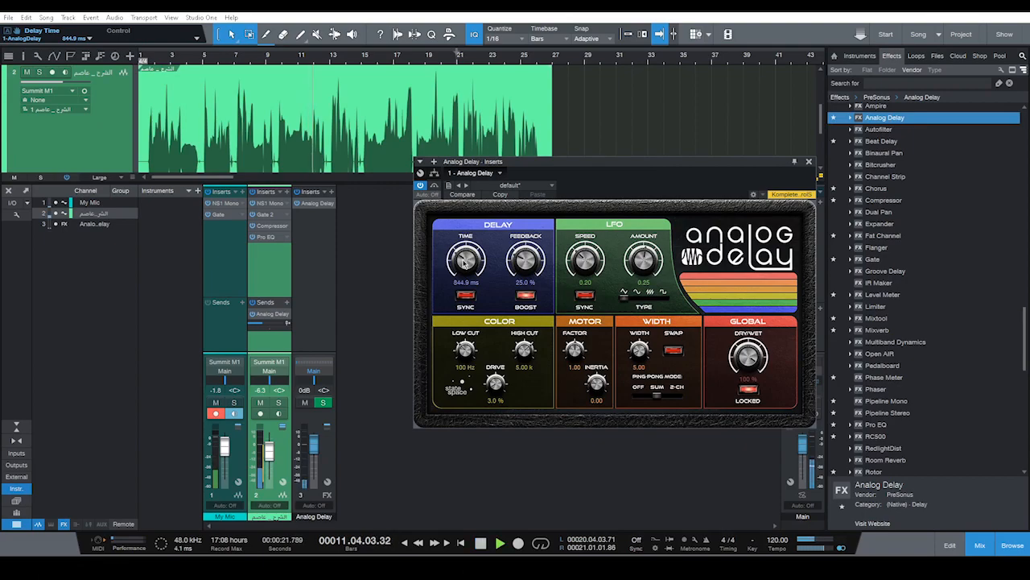
key("space")
Try delay feedback levels including 0% during playback, and settle on 31.5%.
left_click_drag(525, 257, 525, 260)
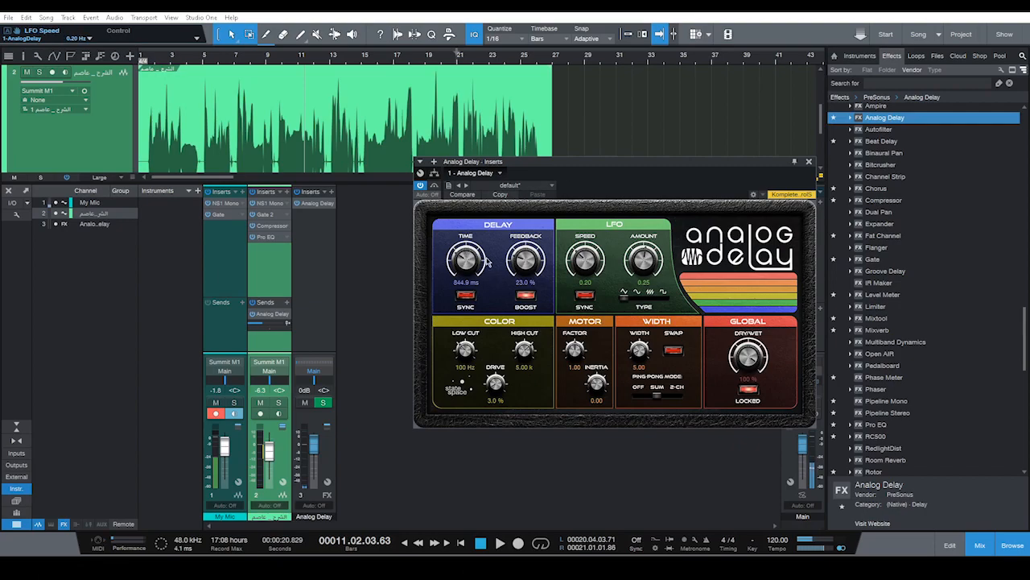
left_click(519, 253, "ctrl")
key("space")
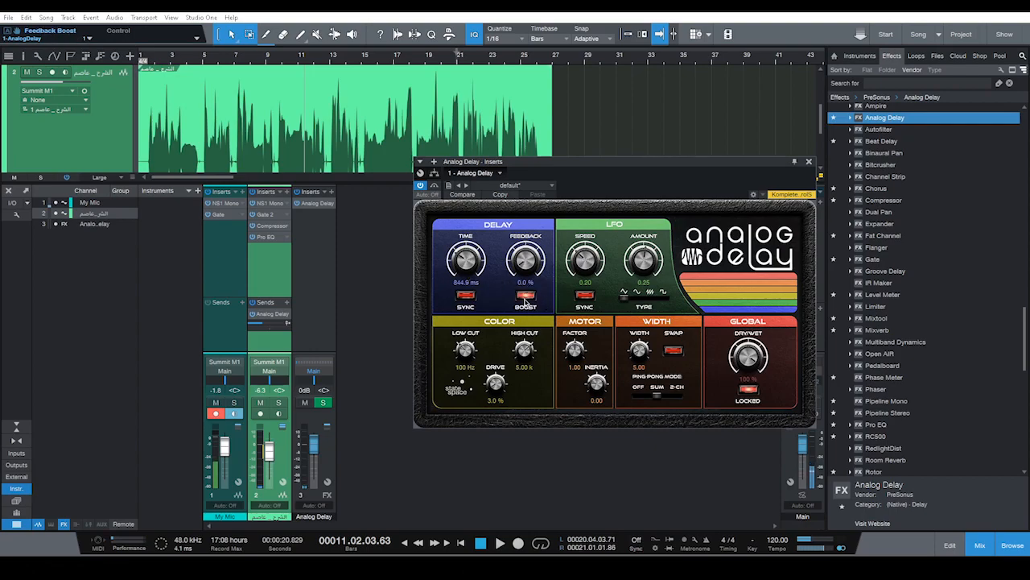
mouse_move(534, 261)
left_mouse_down()
mouse_move(537, 250)
mouse_move(523, 261)
mouse_move(527, 278)
mouse_move(527, 248)
left_mouse_up()
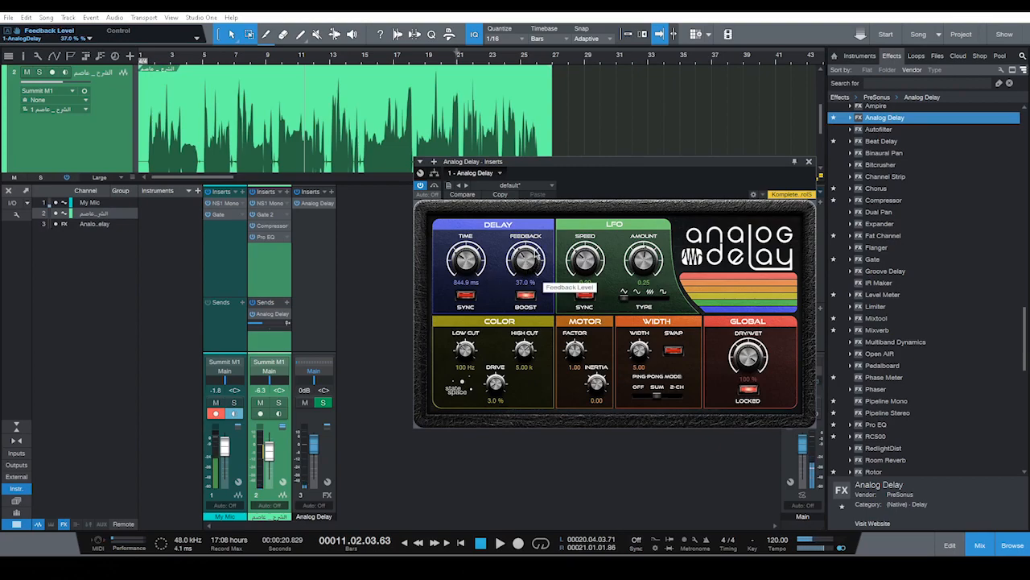
scroll(535, 255, "down", 5)
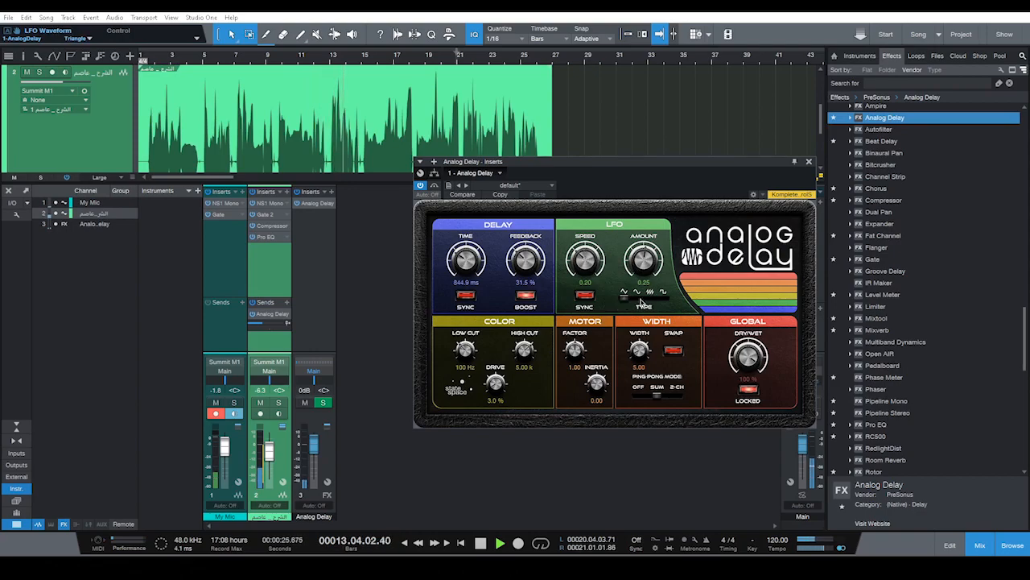
key("space")
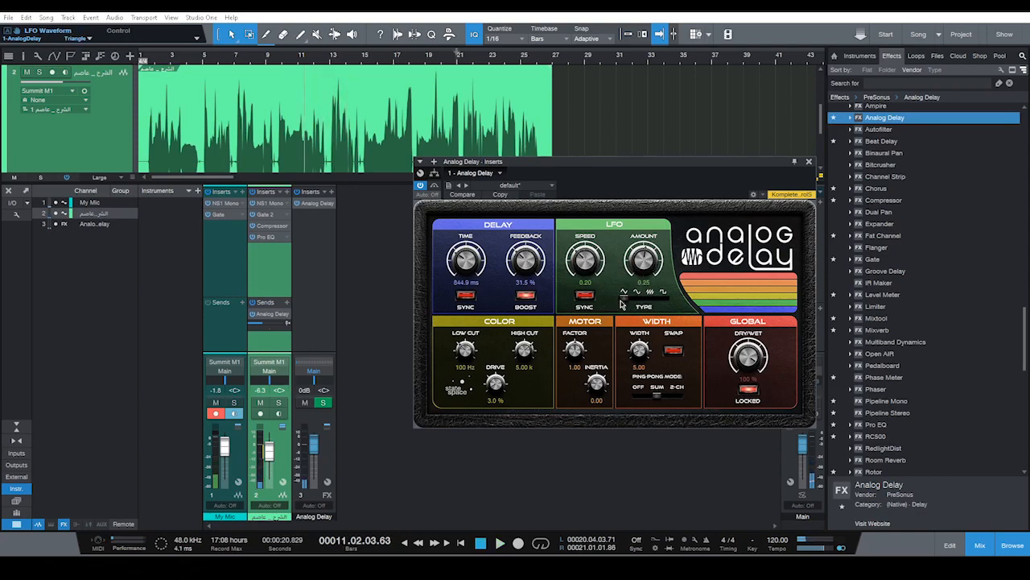
Try the LFO waveforms in Analog Delay and choose Sine.
left_click(661, 302)
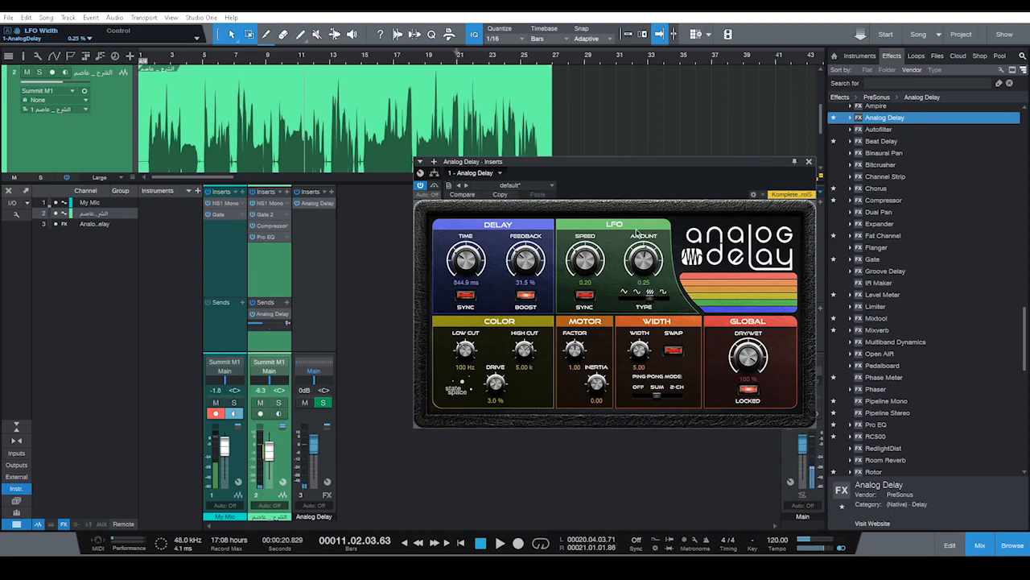
left_click(635, 300)
left_click(653, 301)
mouse_move(648, 301)
left_mouse_down()
mouse_move(667, 300)
mouse_move(636, 302)
left_mouse_up()
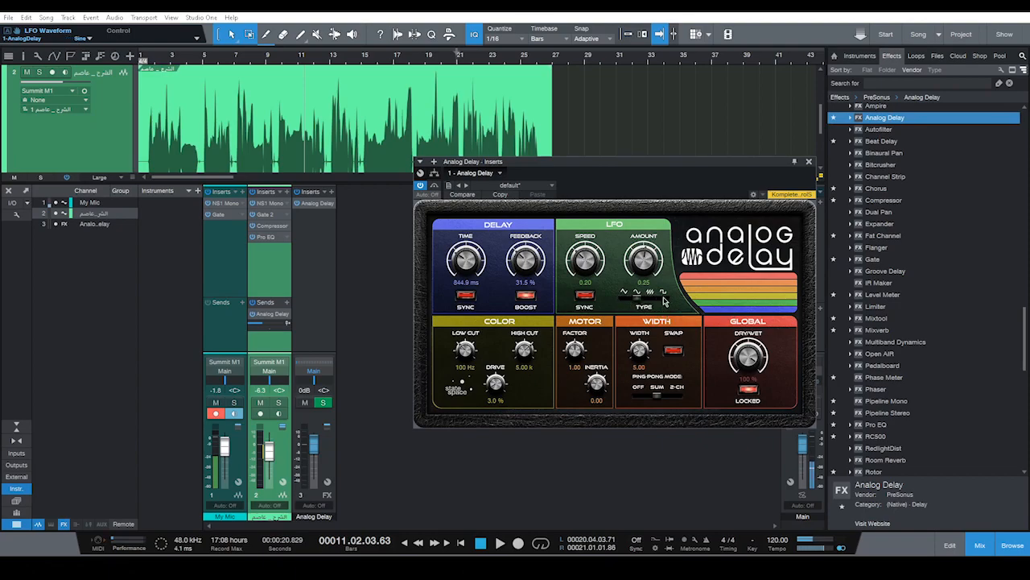
Audition an LFO amount of -50, and reset the amount to 0 while playing the voice.
left_click_drag(712, 171, 694, 202)
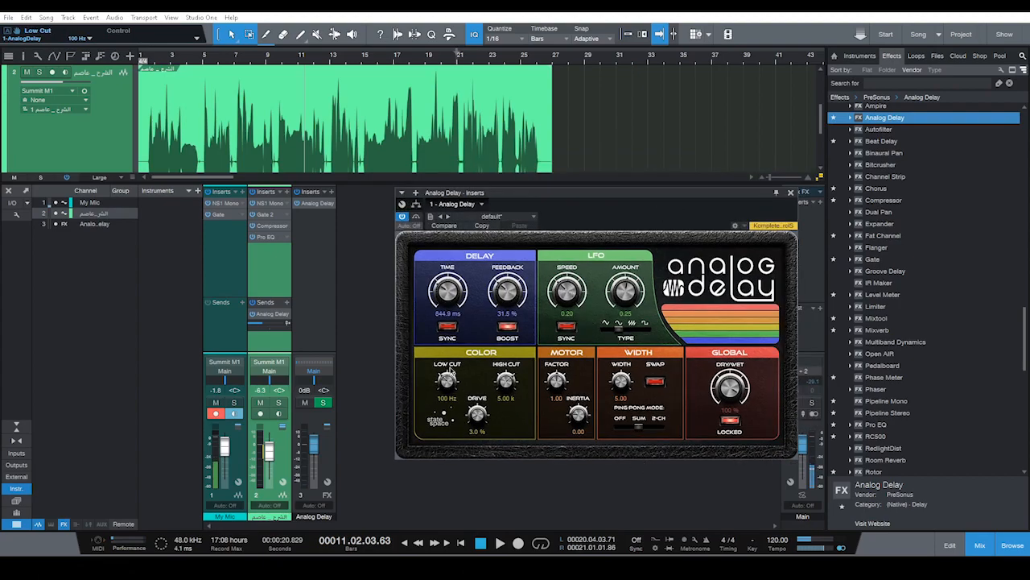
left_click(569, 326)
left_click(574, 328)
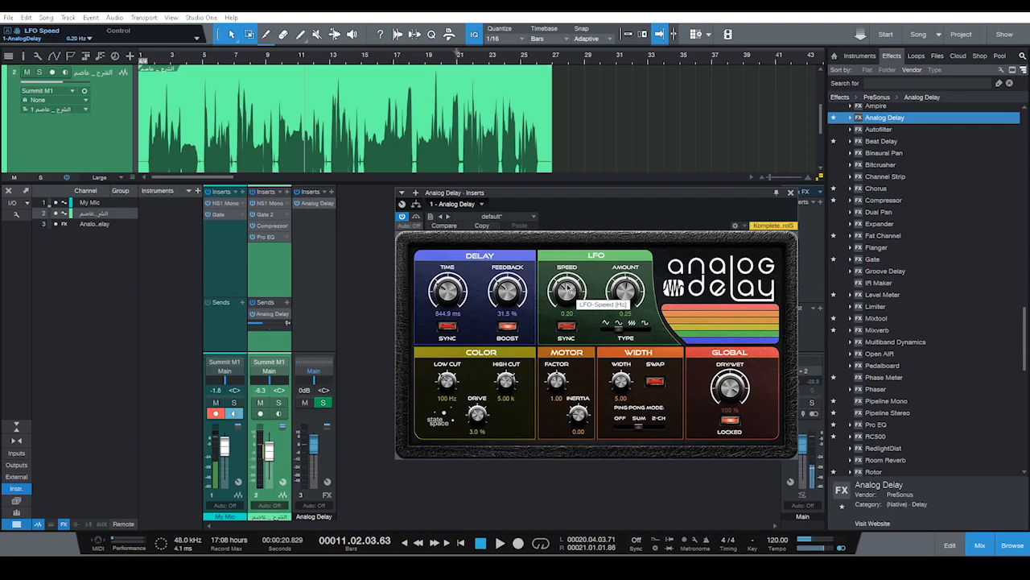
left_click_drag(627, 288, 634, 297)
key("space")
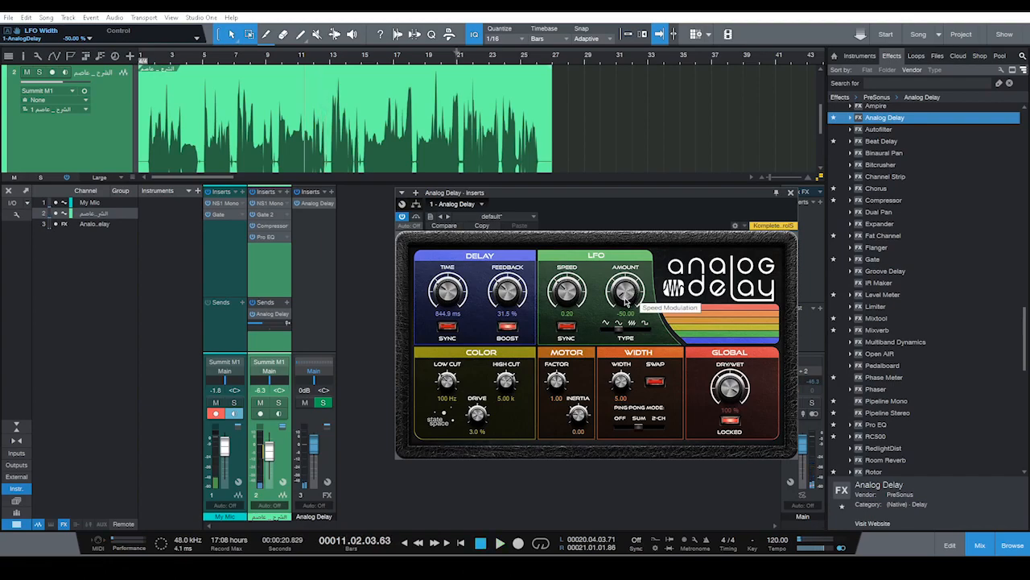
double_click(626, 299)
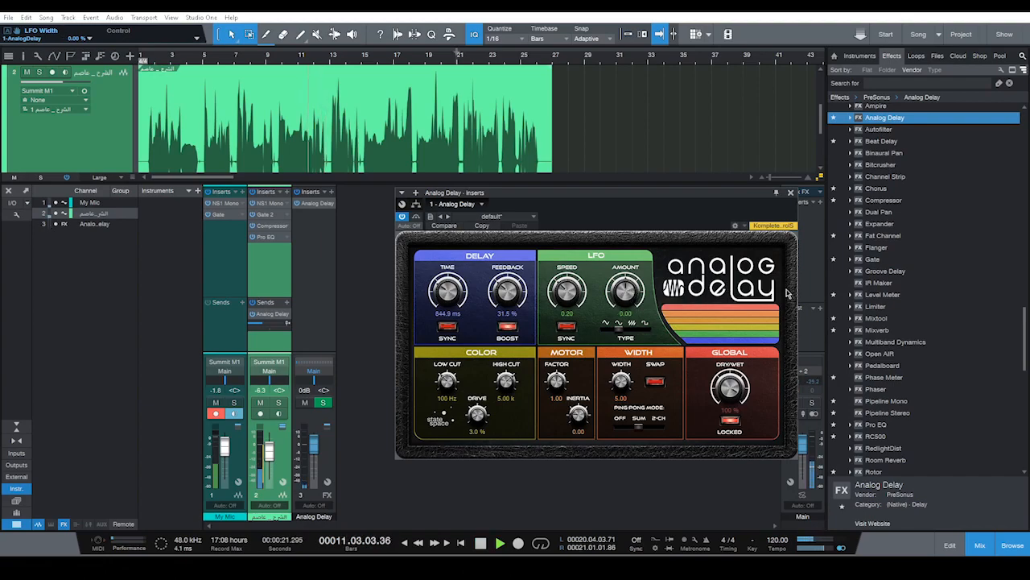
key("space")
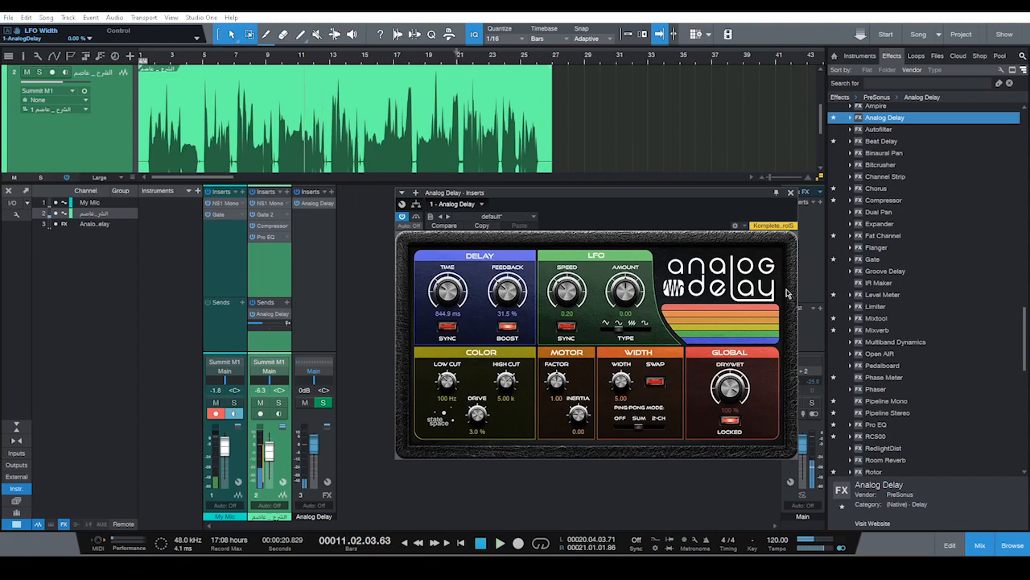
Review the voice channel's Pro EQ filters, close that window, and lower Analog Delay's high cut to 2.57 kHz.
left_click_drag(646, 194, 670, 138)
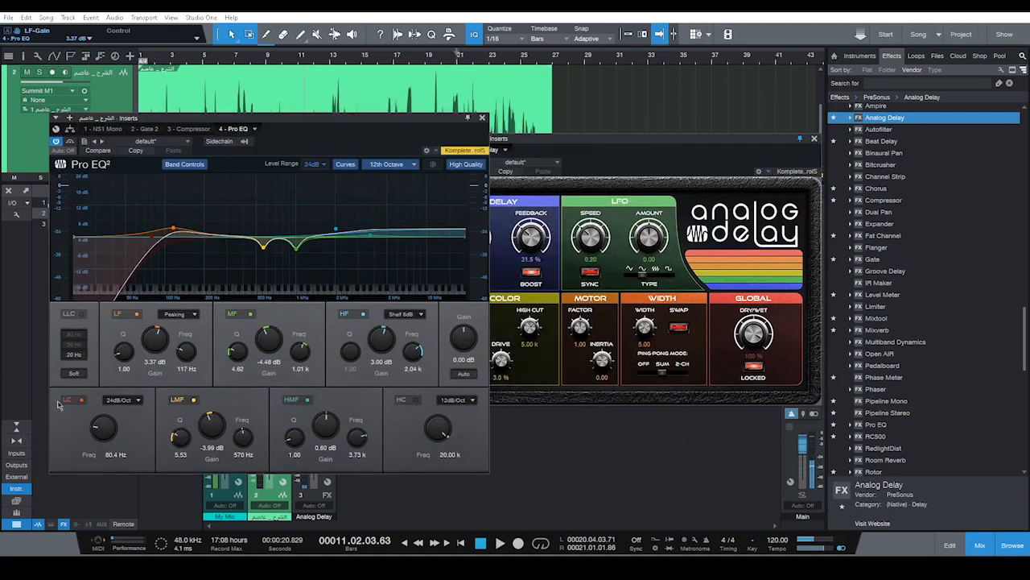
left_click(556, 387)
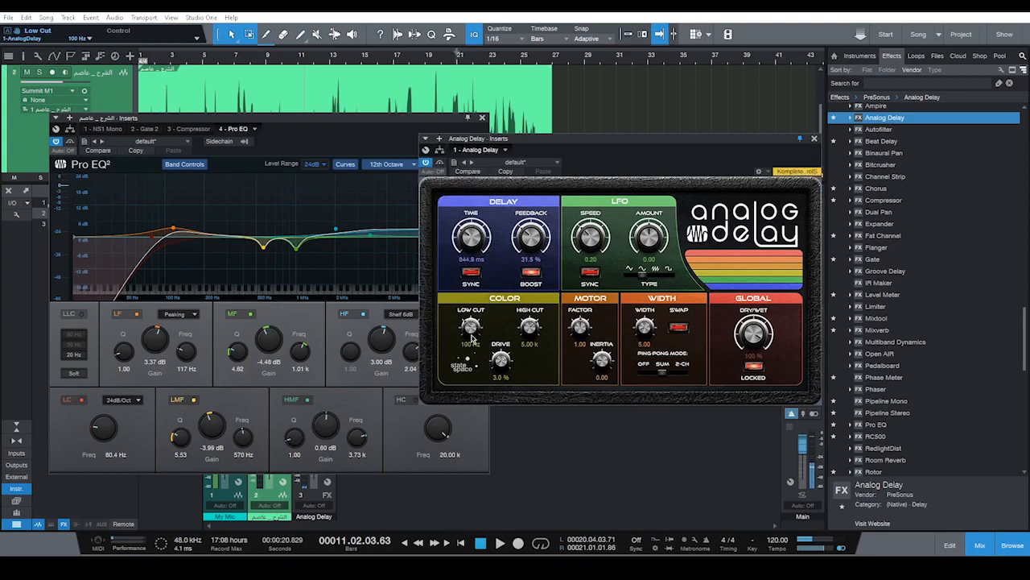
left_click(482, 118)
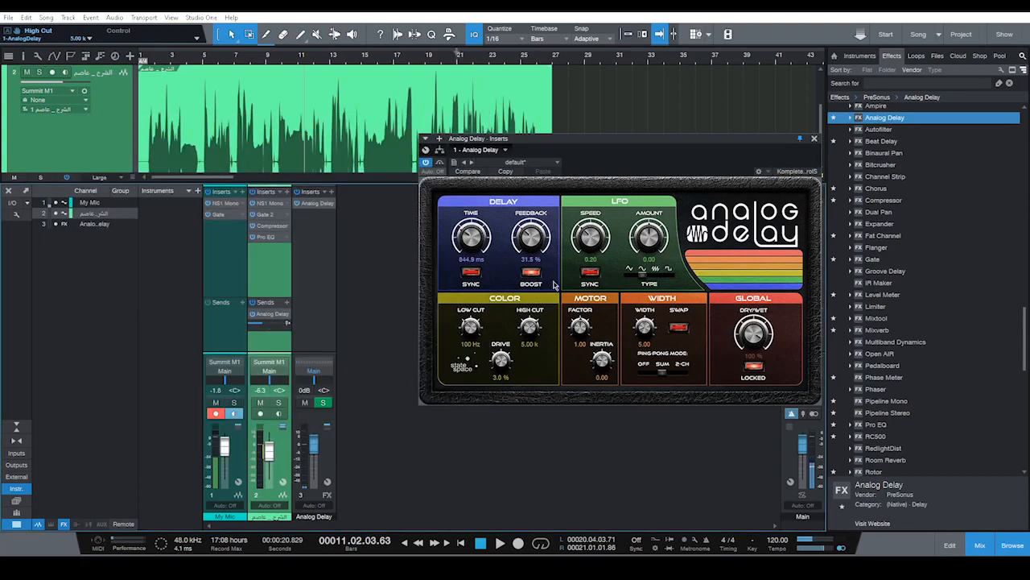
left_click_drag(597, 143, 726, 141)
left_click_drag(660, 333, 659, 335)
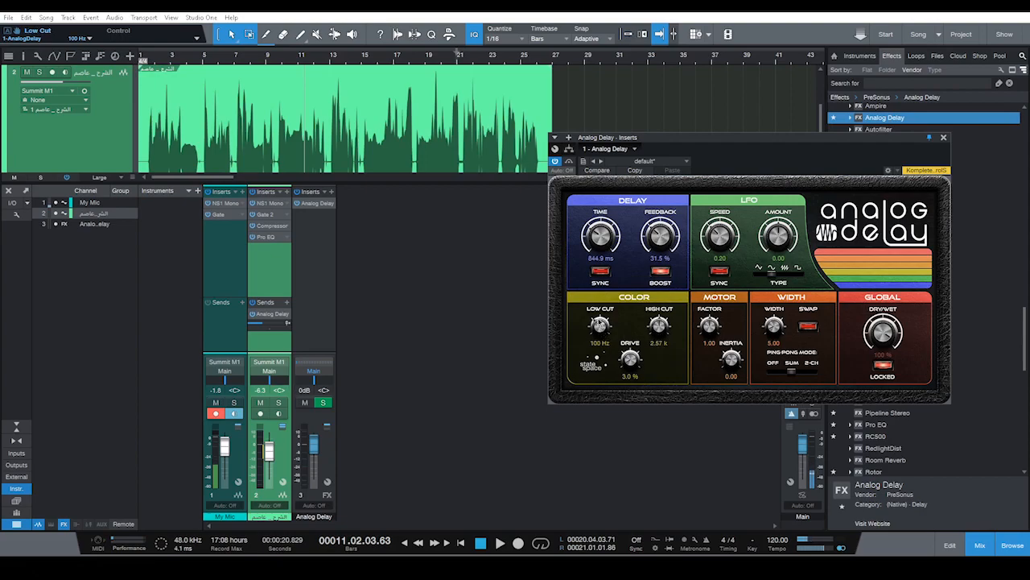
Raise Analog Delay's low cut to 394 Hz, and compare playback with the low and high cut filters off.
left_click_drag(600, 322, 617, 315)
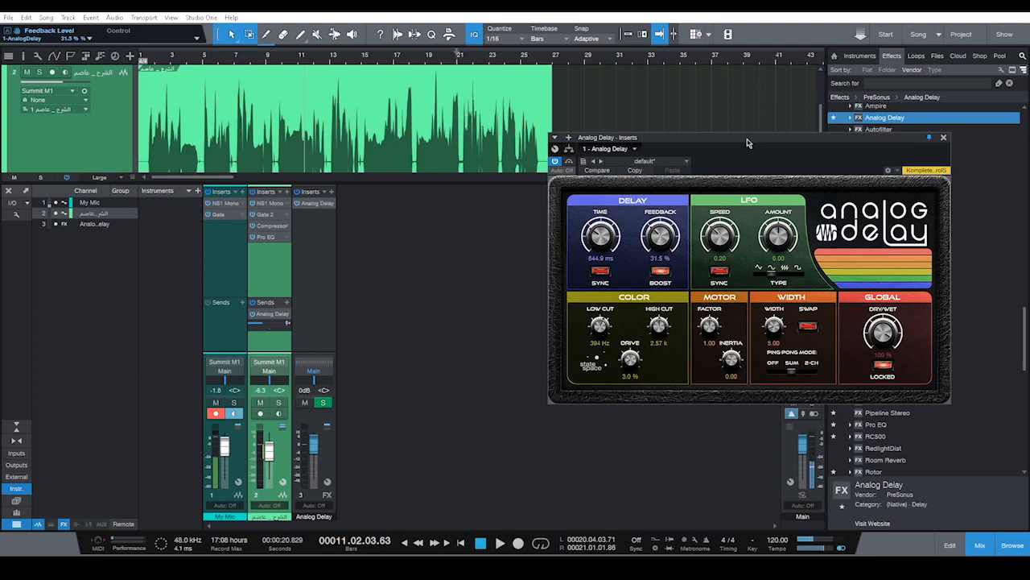
left_click_drag(751, 137, 621, 209)
key("space")
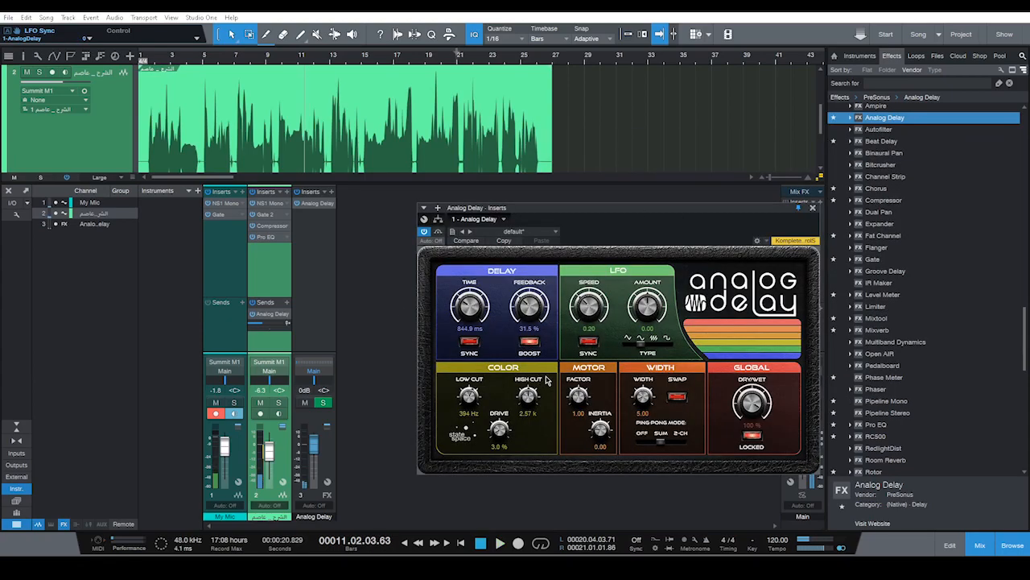
double_click(469, 394)
double_click(527, 395)
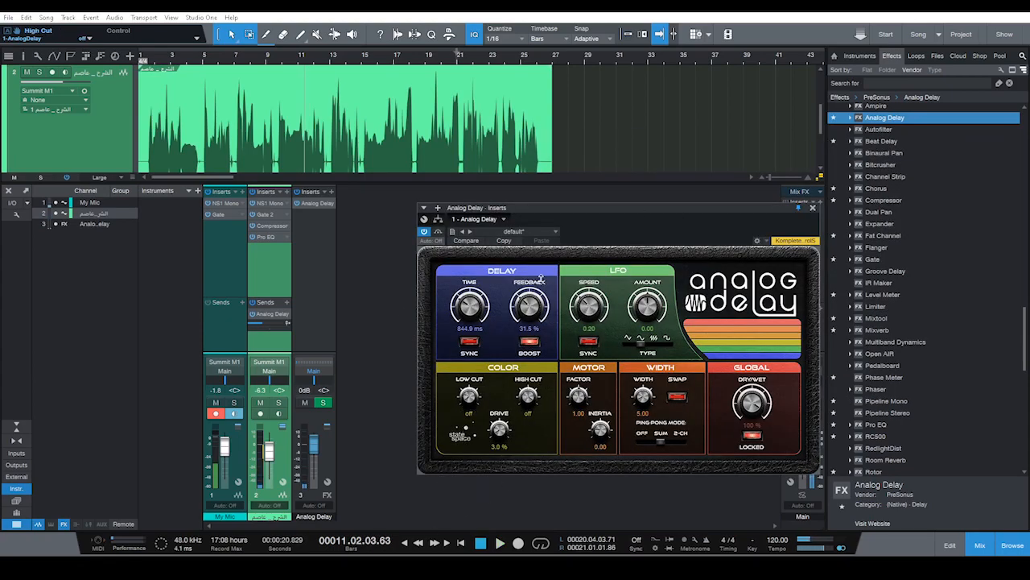
Set Analog Delay's low cut to 542 Hz and high cut to 2.62 kHz, and play the voice to check the echo.
left_click(588, 304)
left_click_drag(467, 400, 463, 378)
left_click_drag(528, 394, 528, 432)
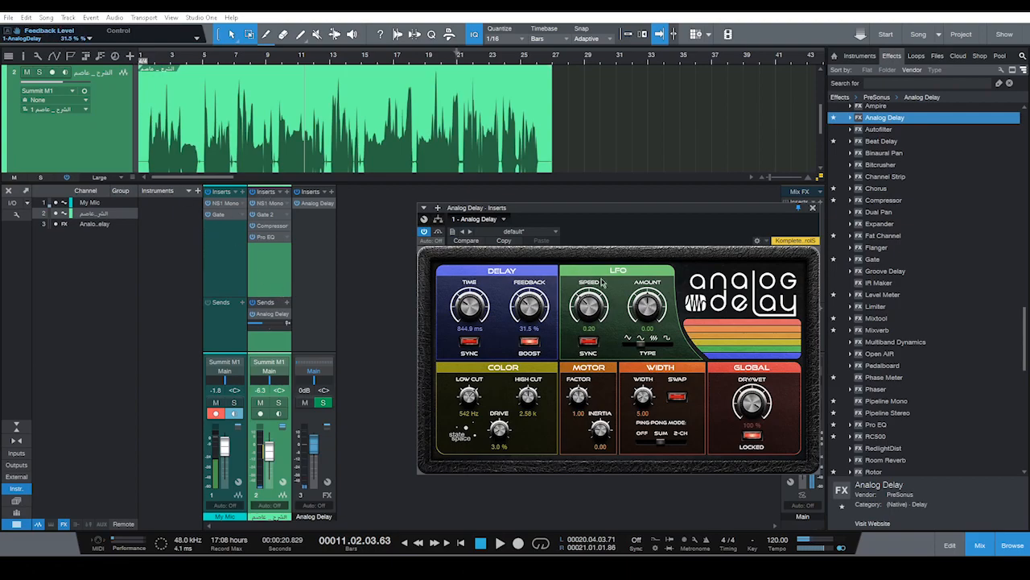
left_click_drag(680, 211, 777, 168)
left_click_drag(642, 332, 627, 381)
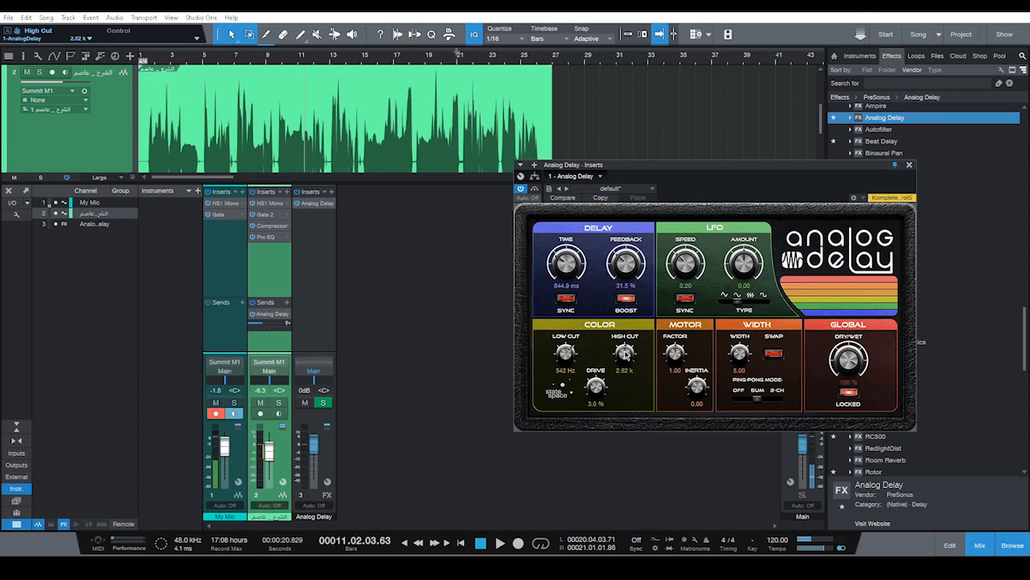
key("space")
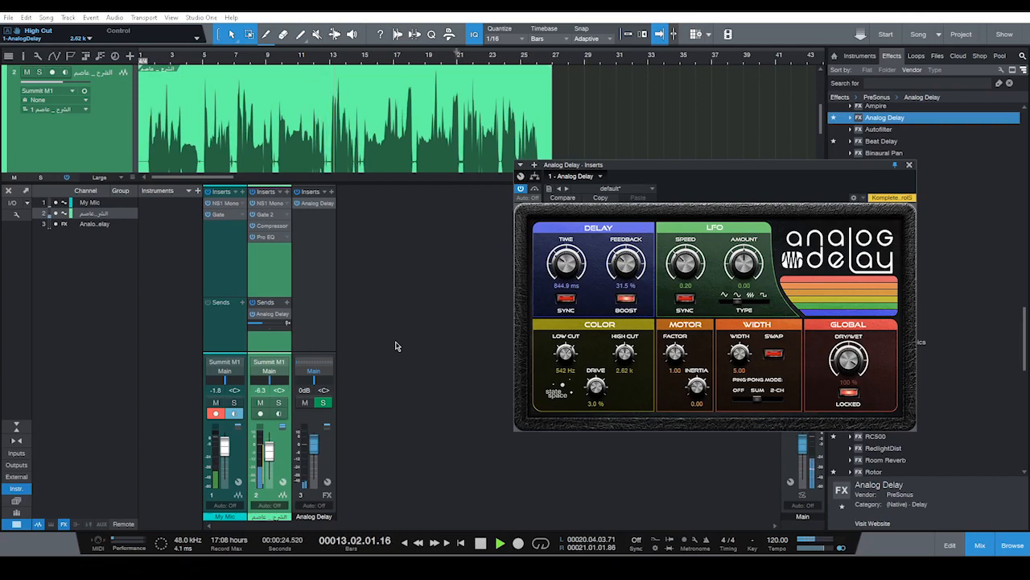
key("space")
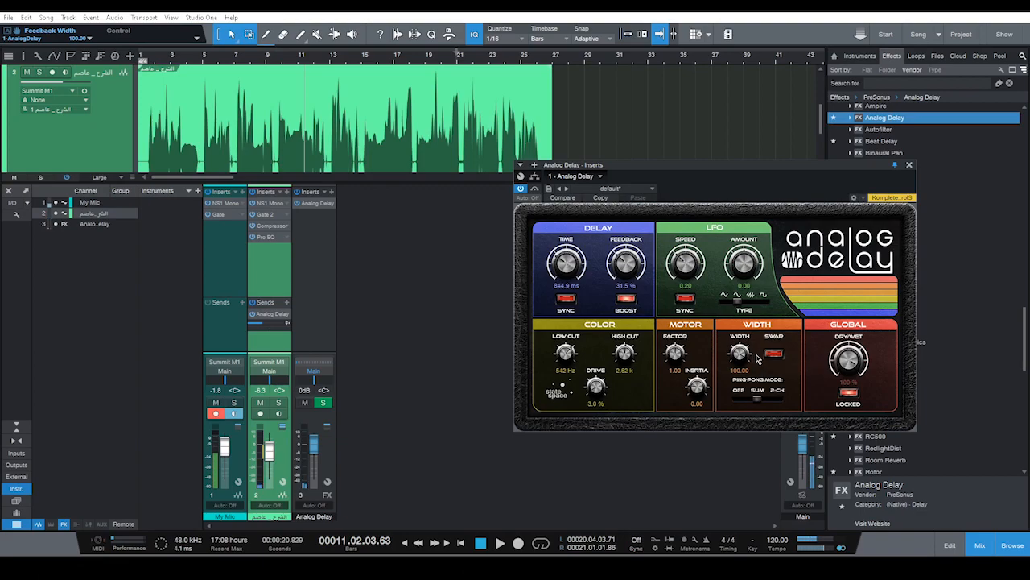
Reduce Analog Delay's width to 58.50 while auditioning the voice, and close the effect window.
scroll(749, 356, "down", 7)
key("space")
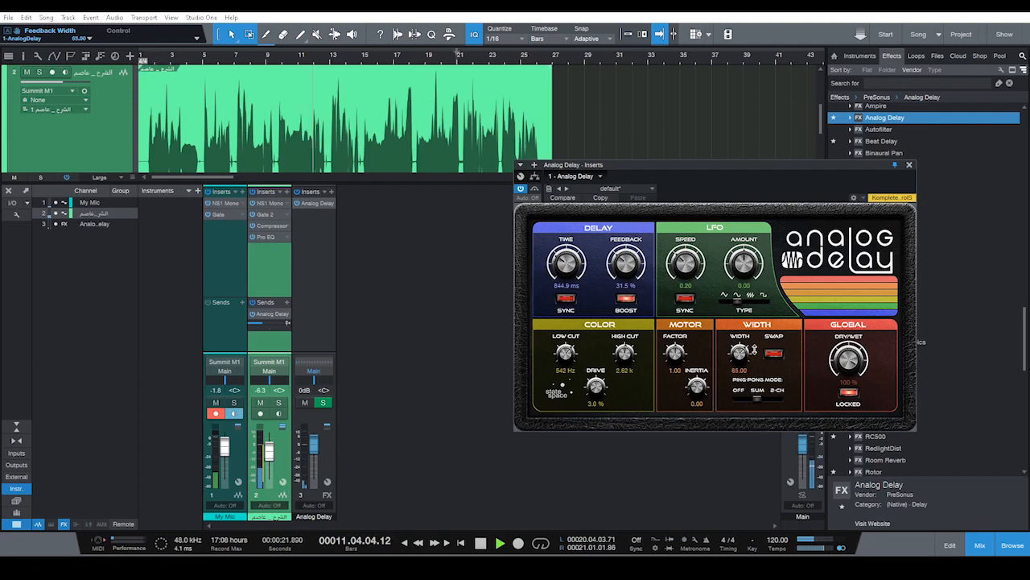
scroll(754, 349, "down", 2)
key("space")
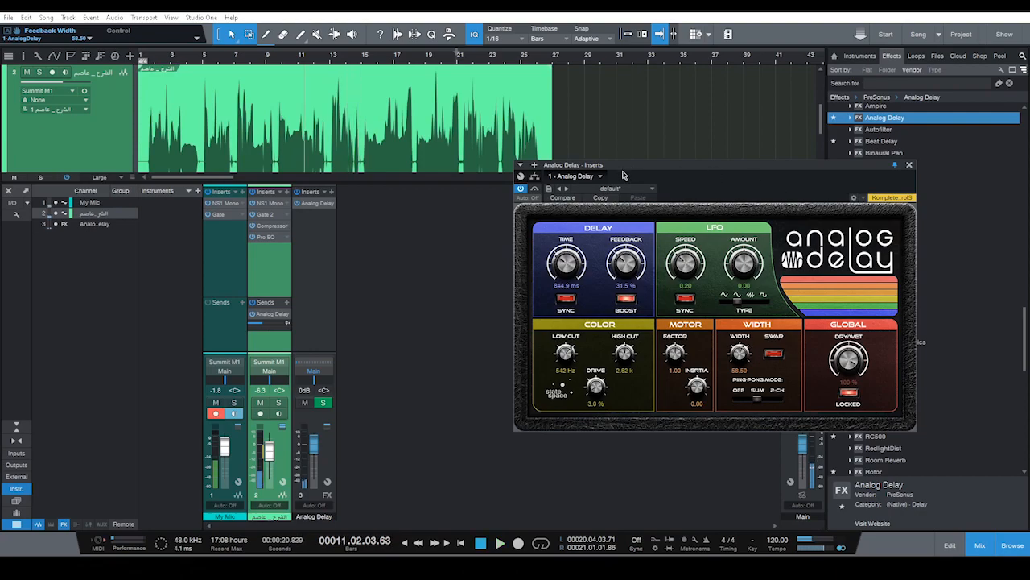
left_click(910, 166)
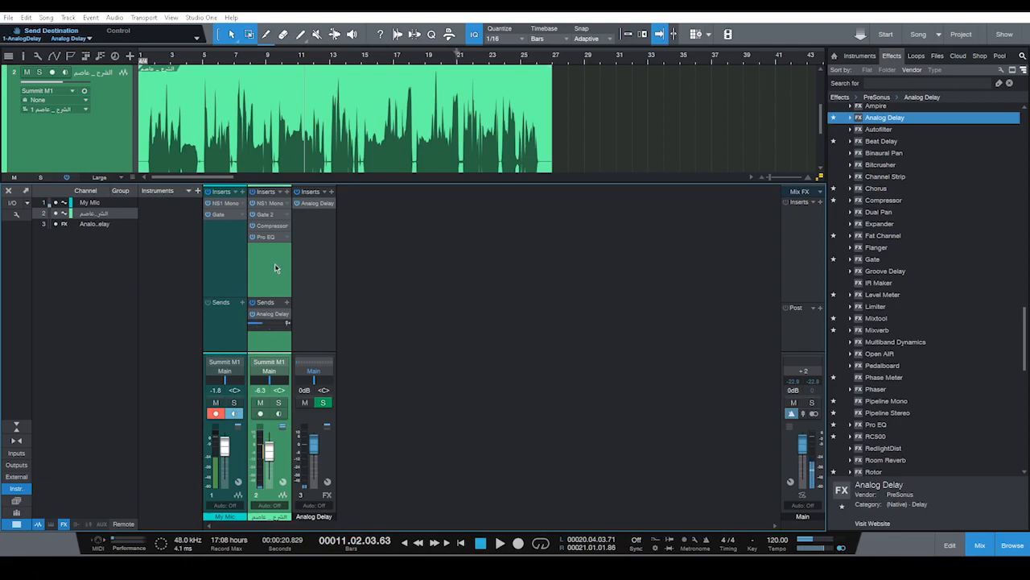
Set the voice channel's Analog Delay send level to -28.3 during playback.
key("space")
left_click_drag(258, 322, 303, 408)
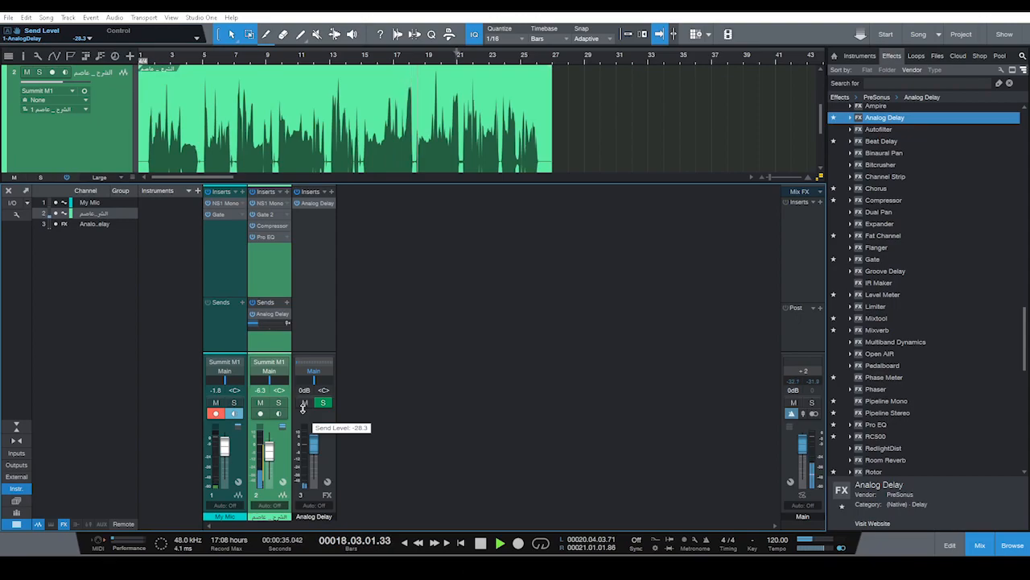
key("space")
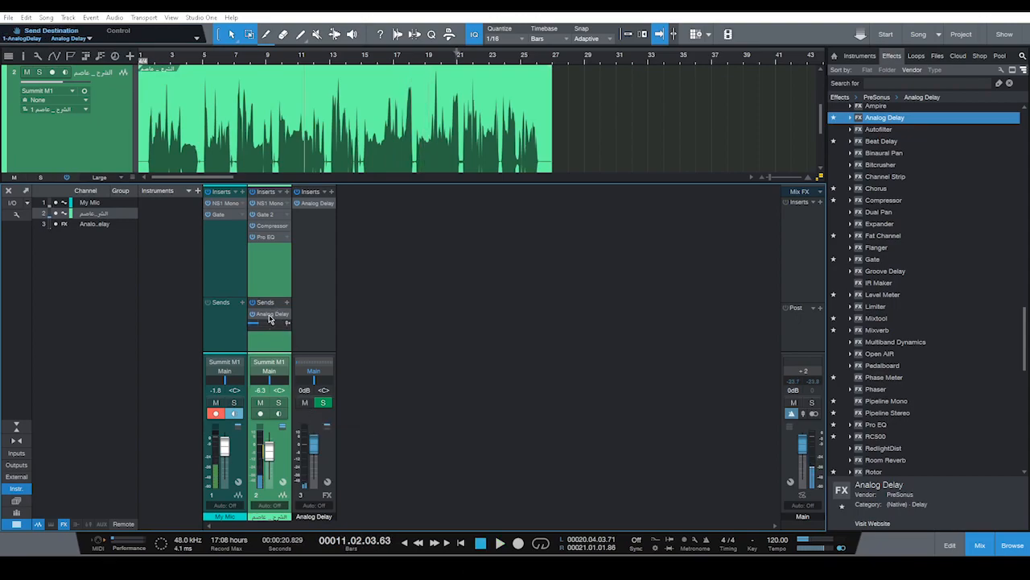
Reopen Analog Delay, lower its feedback to 7.5% while checking playback, and close its window.
double_click(269, 316)
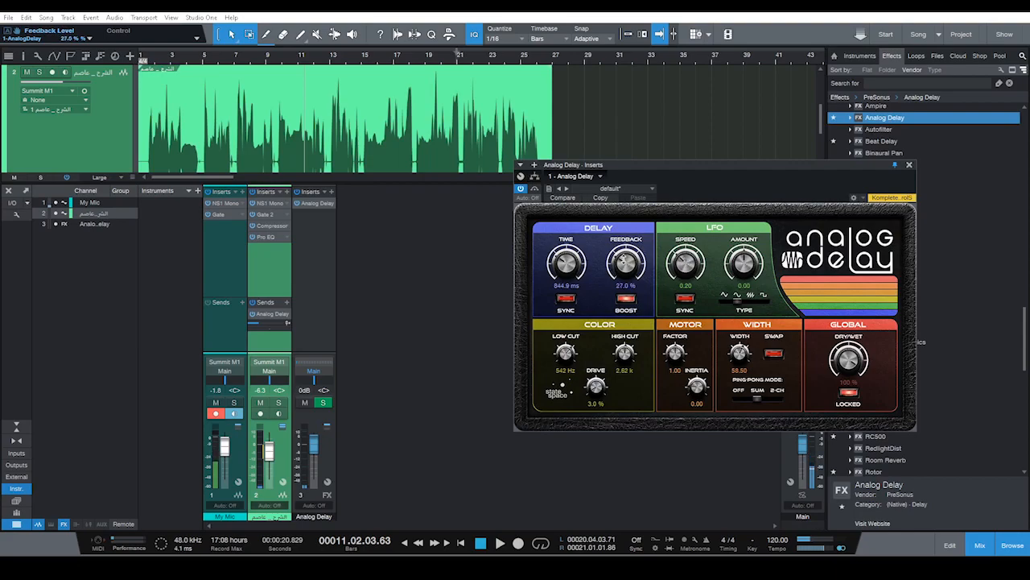
key("space")
left_click_drag(623, 260, 627, 269)
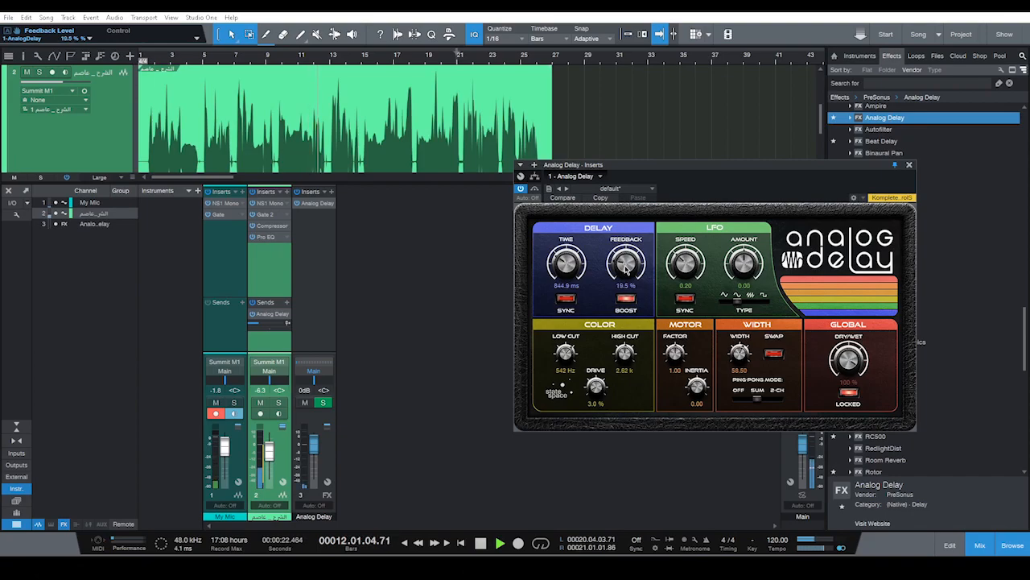
key("space")
left_click_drag(628, 261, 630, 272)
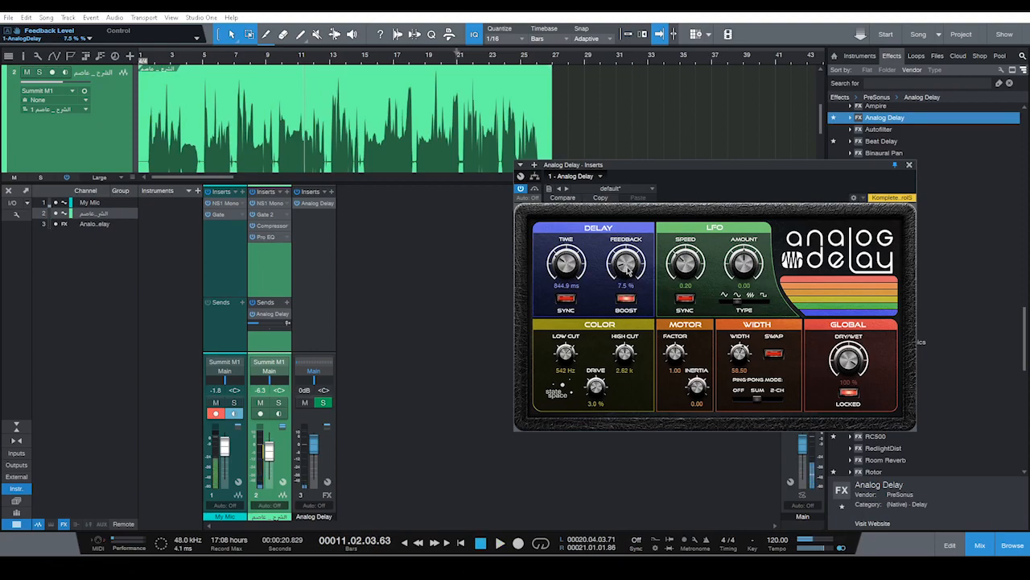
left_click(909, 165)
Try an Analog Delay send level of -32.5 while the voice plays, and settle on -27.5.
key("space")
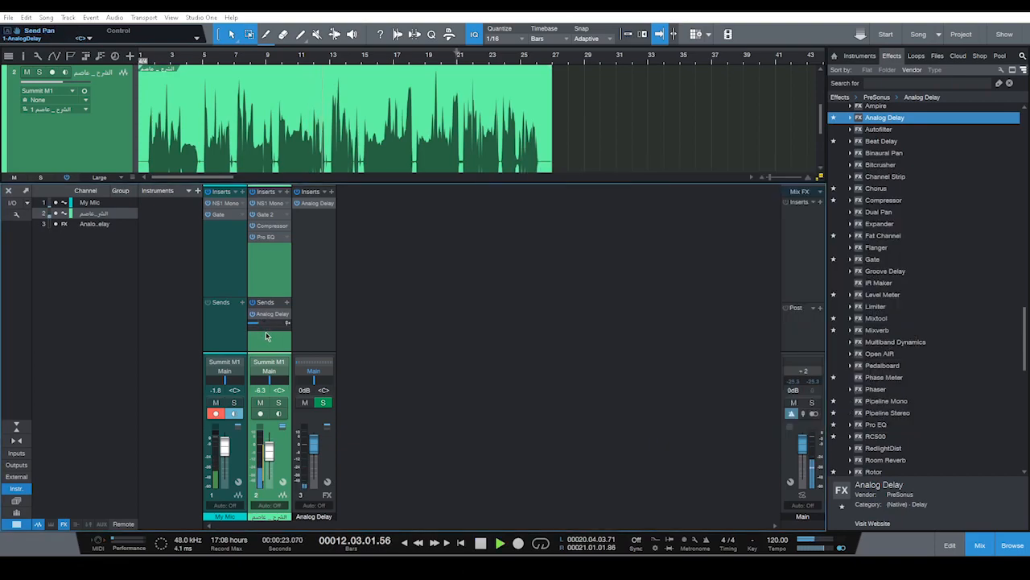
left_click_drag(260, 325, 296, 334)
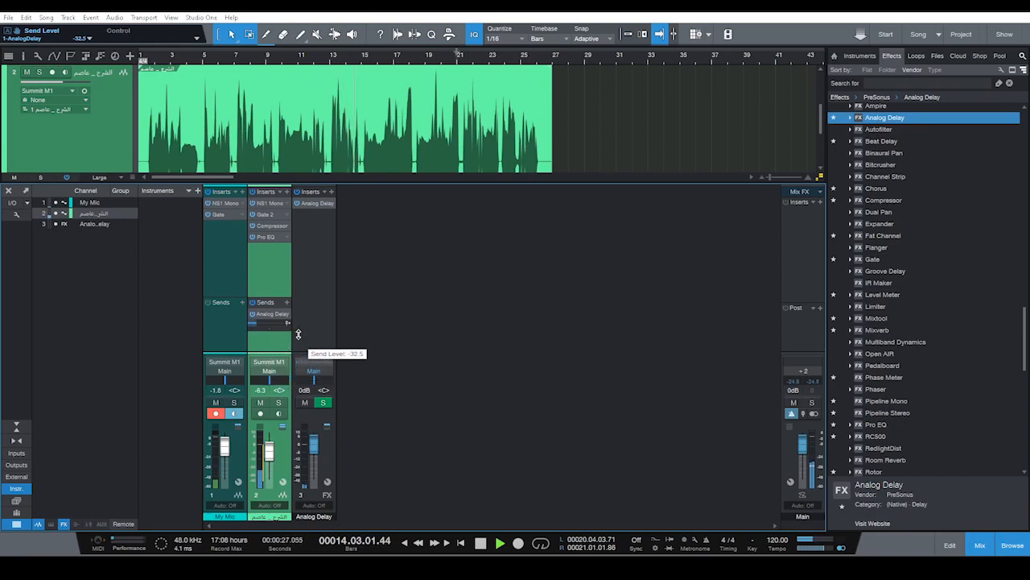
left_click_drag(298, 334, 313, 323)
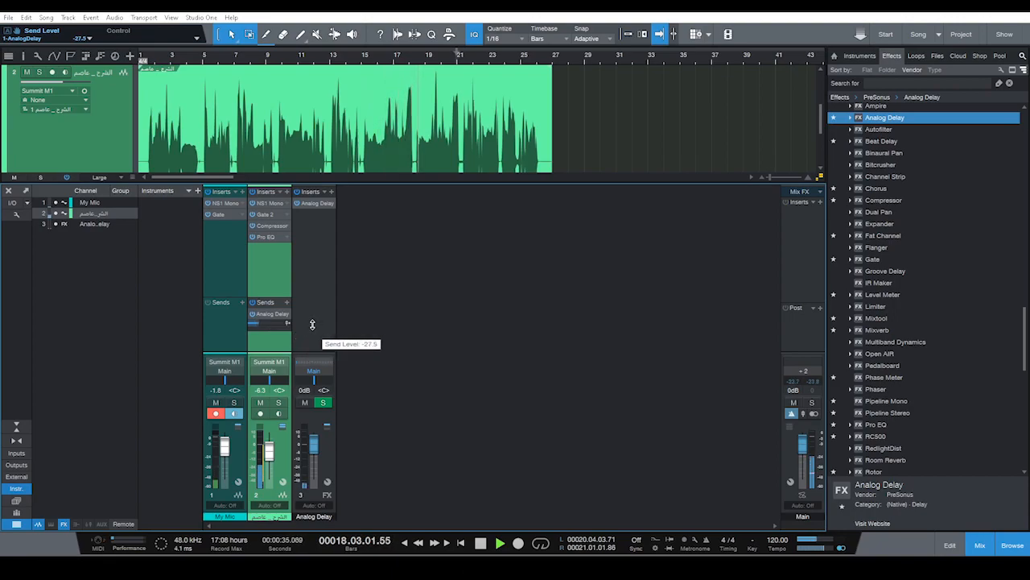
key("space")
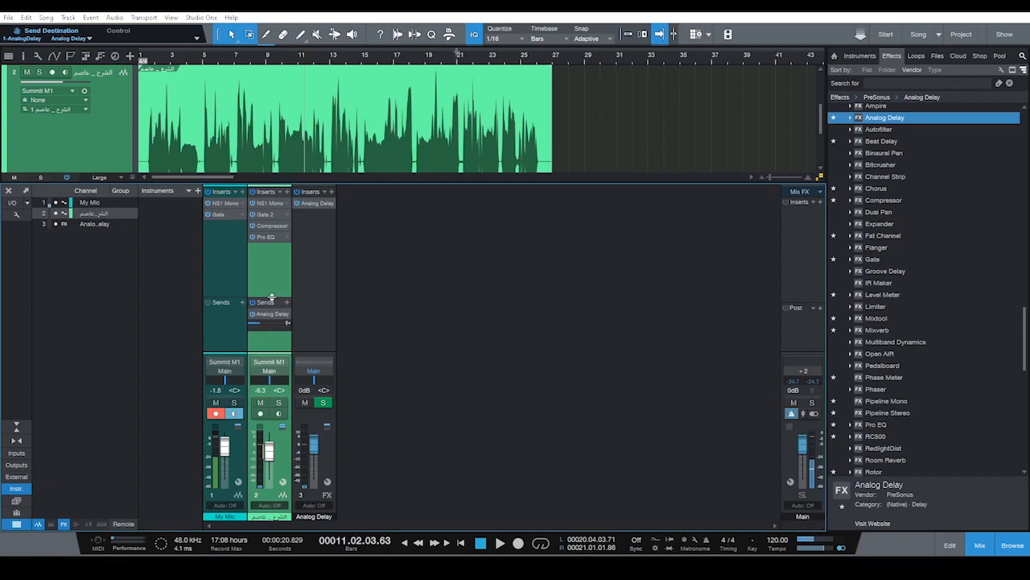
Add Mixverb as a second send effect on the recorded voice channel.
left_click(877, 331)
left_click_drag(878, 330, 274, 345)
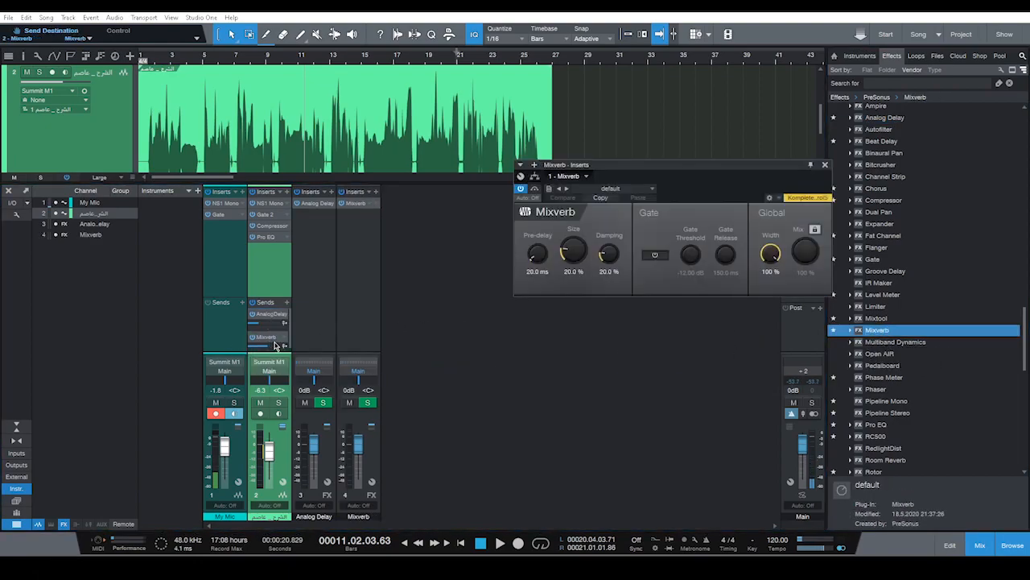
left_click_drag(709, 165, 642, 236)
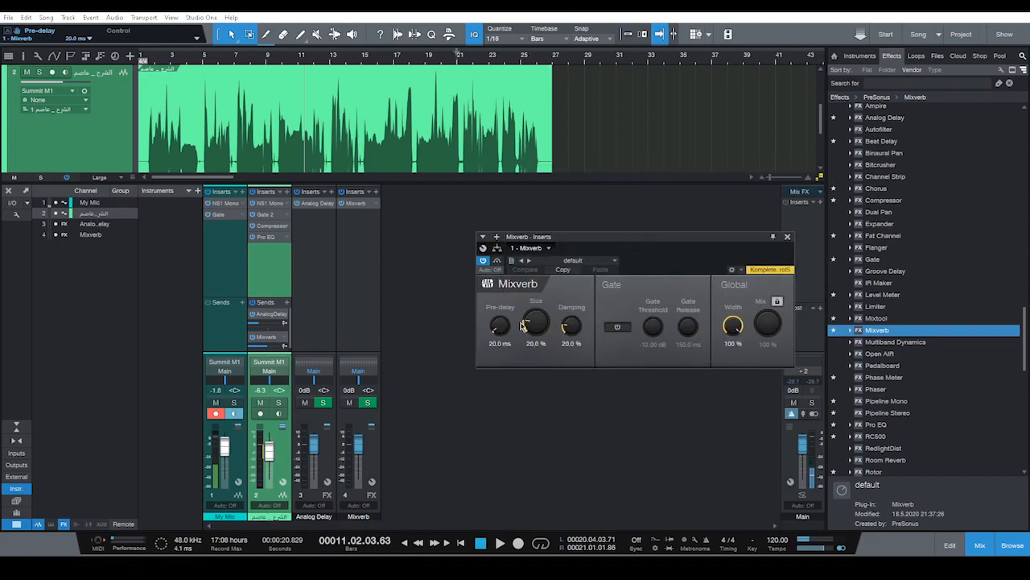
Enlarge the mixer's Sends area and switch off the voice channel's Analog Delay send.
left_click(279, 297)
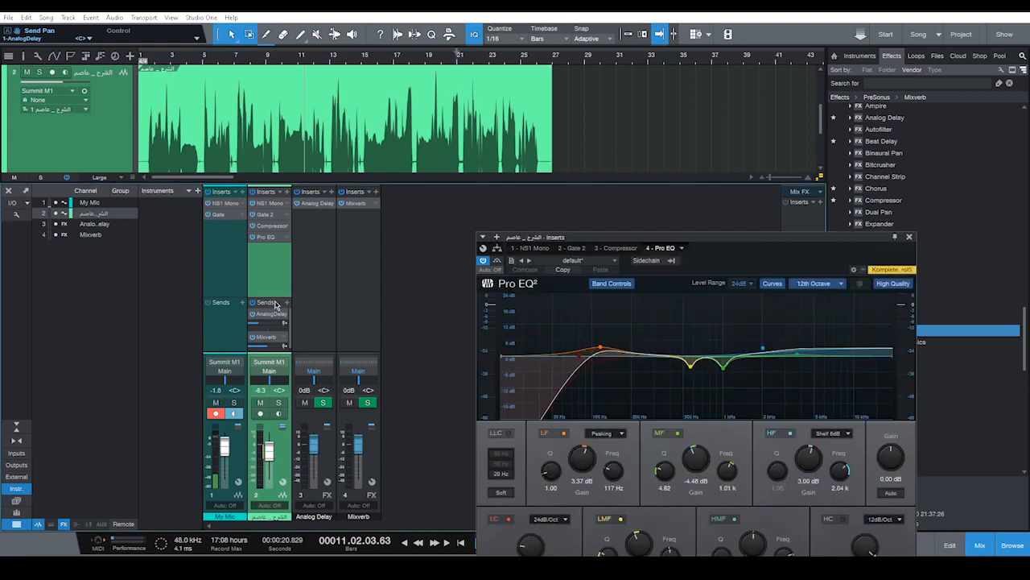
left_click_drag(279, 298, 280, 276)
left_click(272, 316)
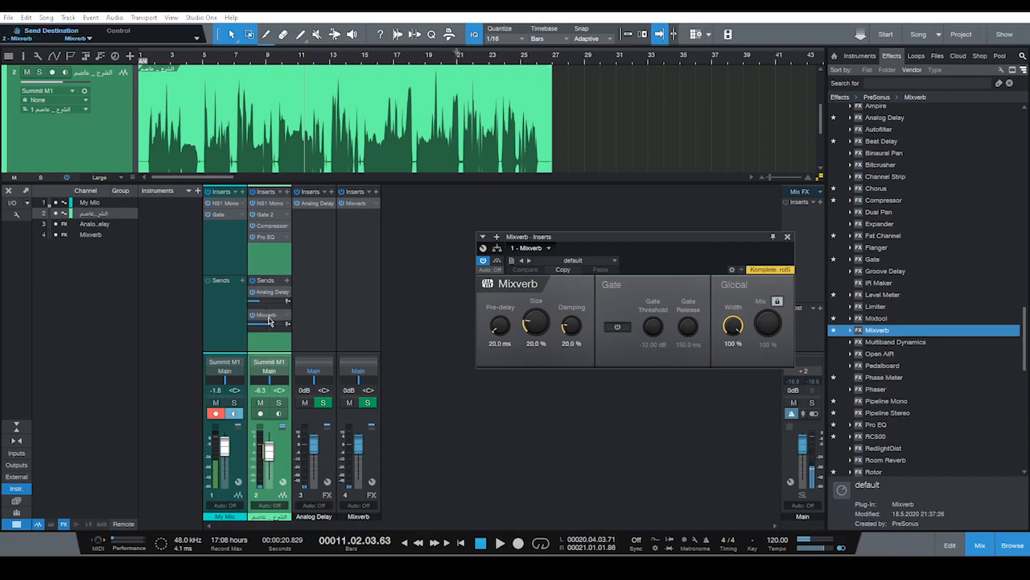
left_click(252, 293)
left_click(252, 293)
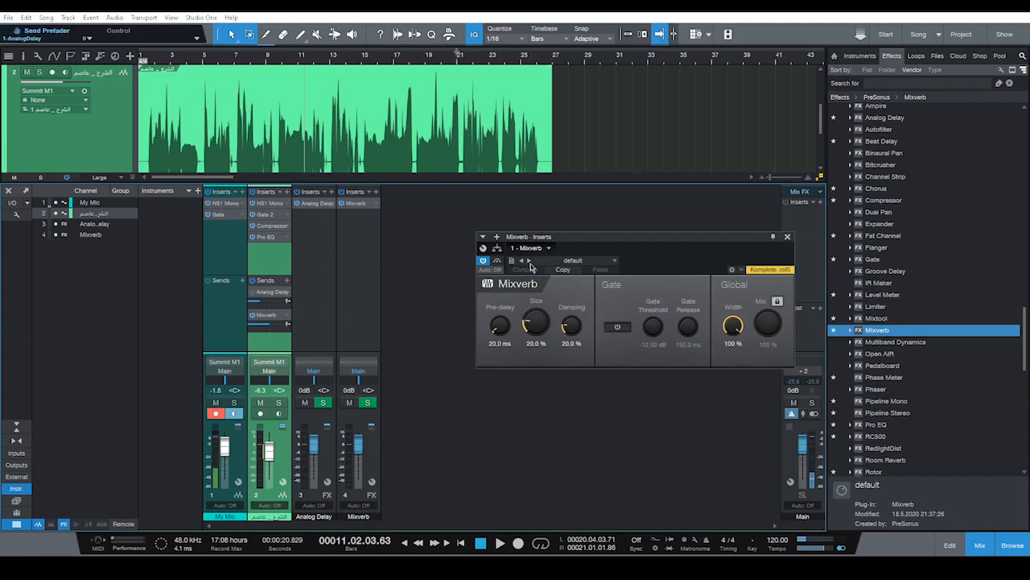
Load the Vocals Big preset in Mixverb and audition it on the voice.
left_click_drag(582, 247, 529, 244)
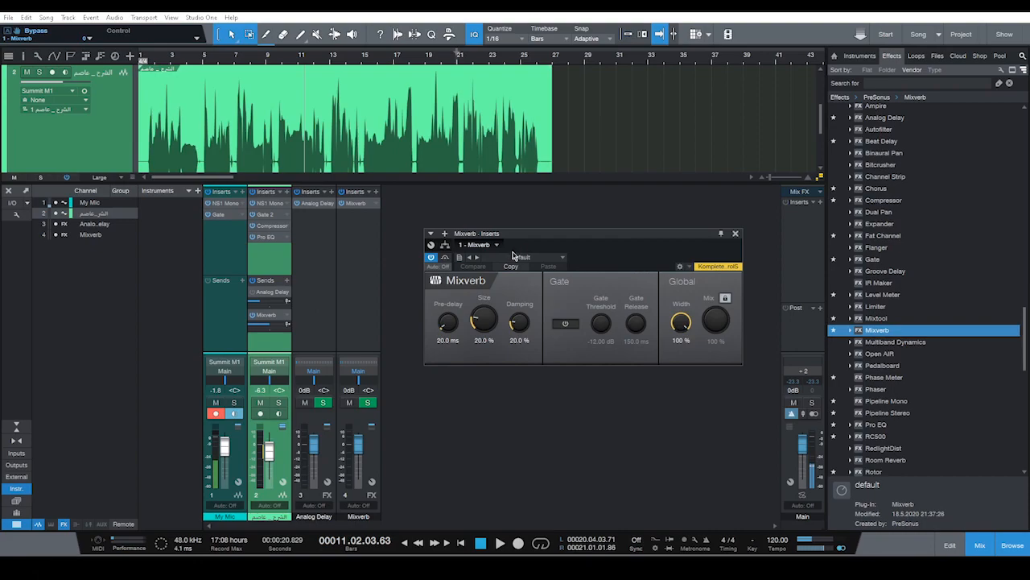
left_click(548, 257)
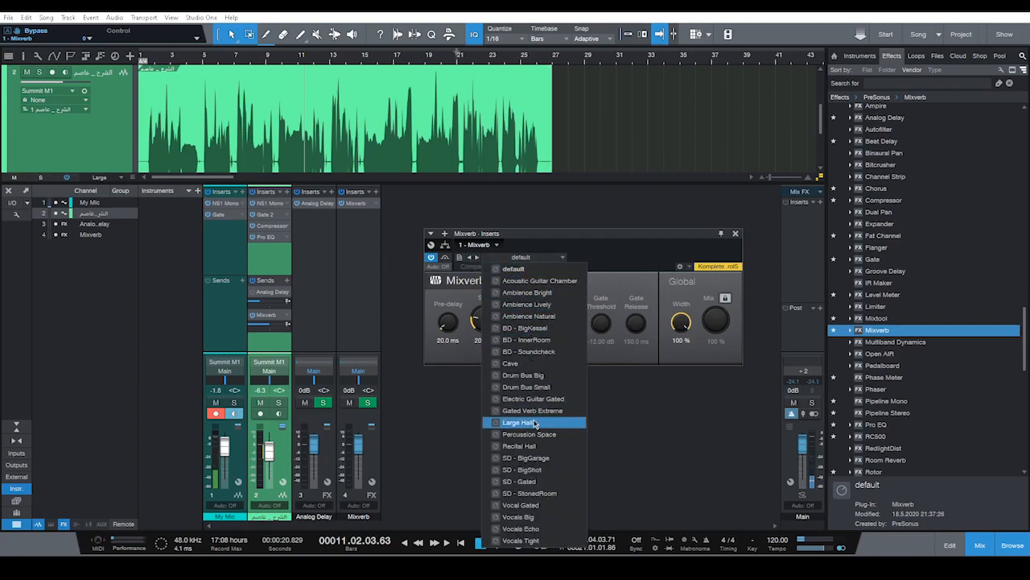
left_click(529, 518)
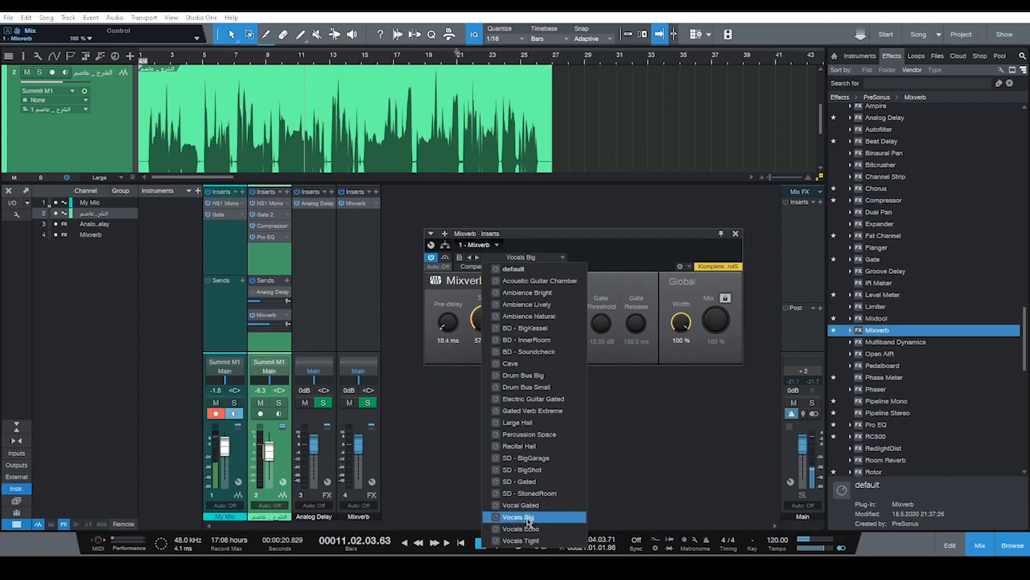
left_click(682, 246)
key("space")
key("space")
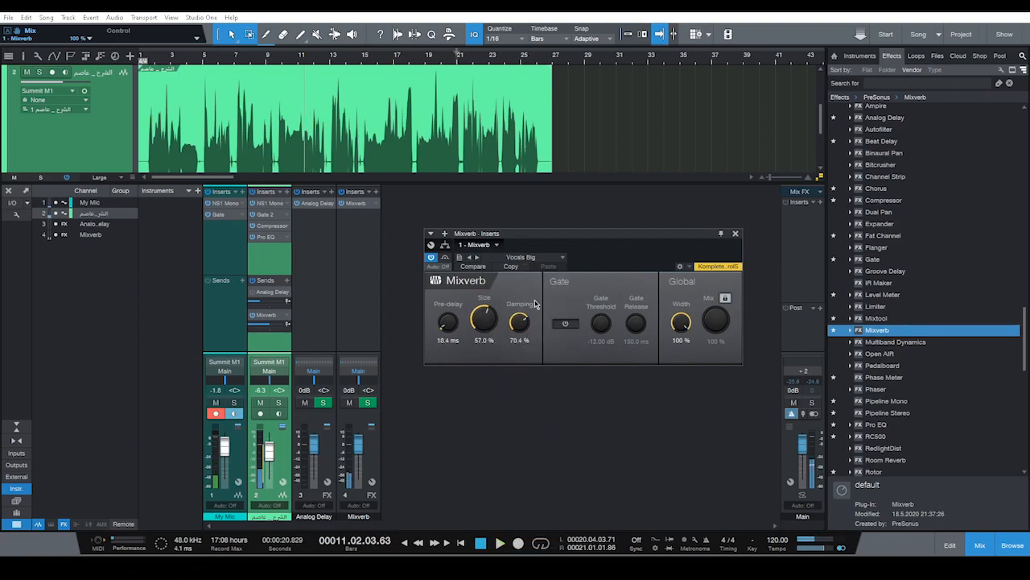
key("space")
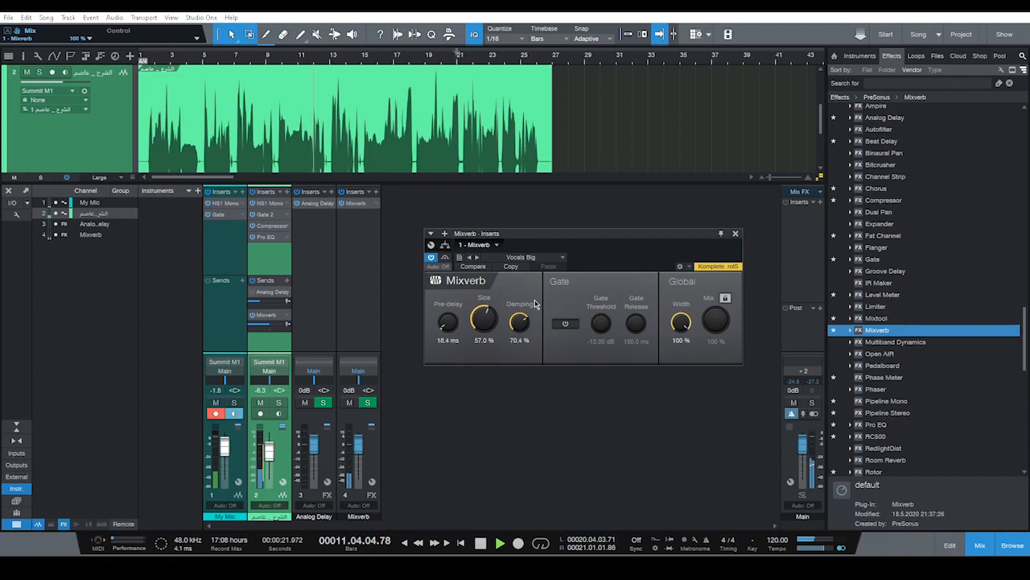
key("space")
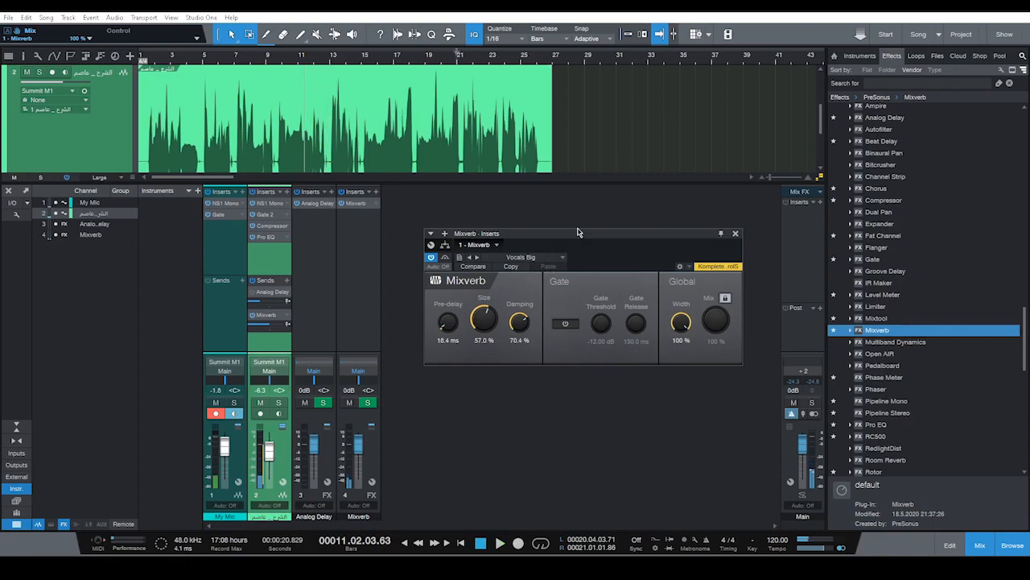
Load the Large Hall preset in Mixverb.
left_click_drag(579, 239, 641, 177)
left_click(593, 198)
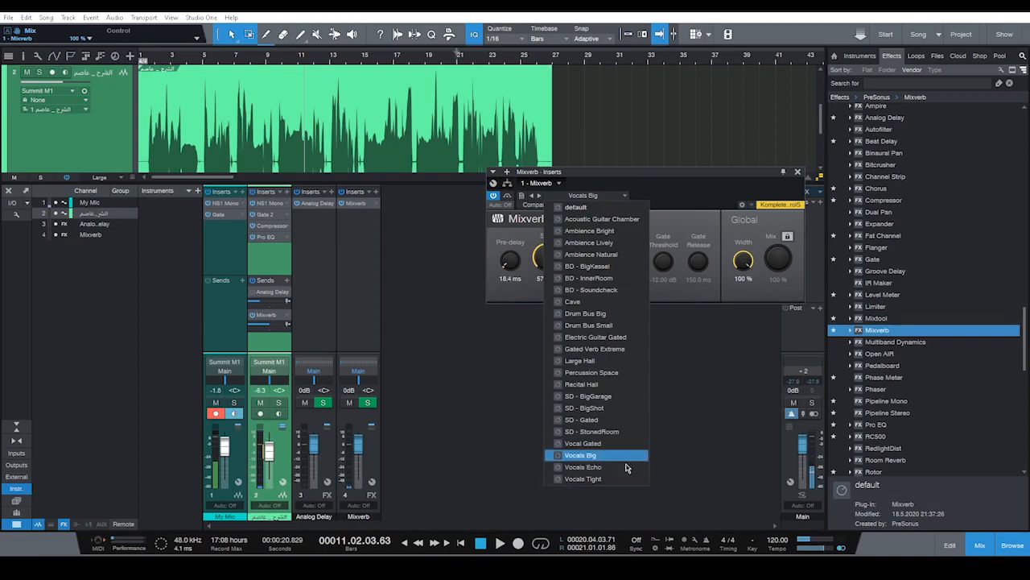
left_click(580, 361)
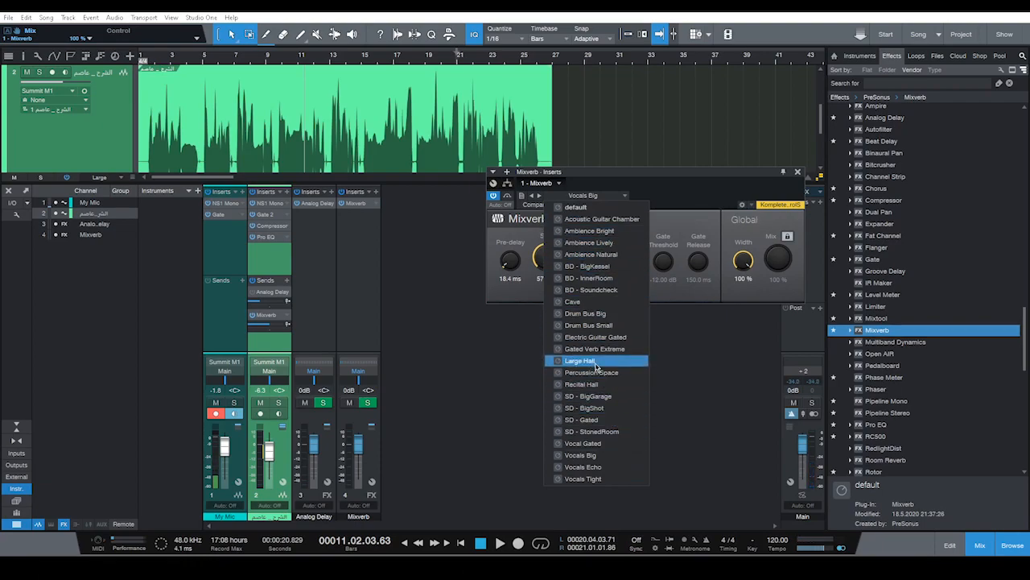
left_click(702, 207)
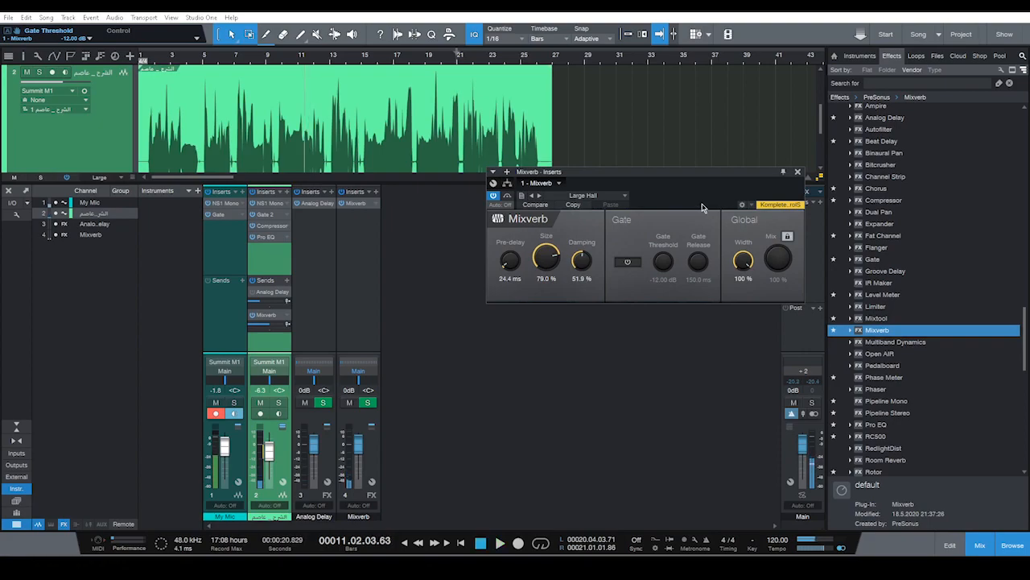
Set Mixverb's pre-delay to 70.0 ms and play the voice.
left_click_drag(686, 187, 636, 221)
left_click_drag(464, 301, 455, 306)
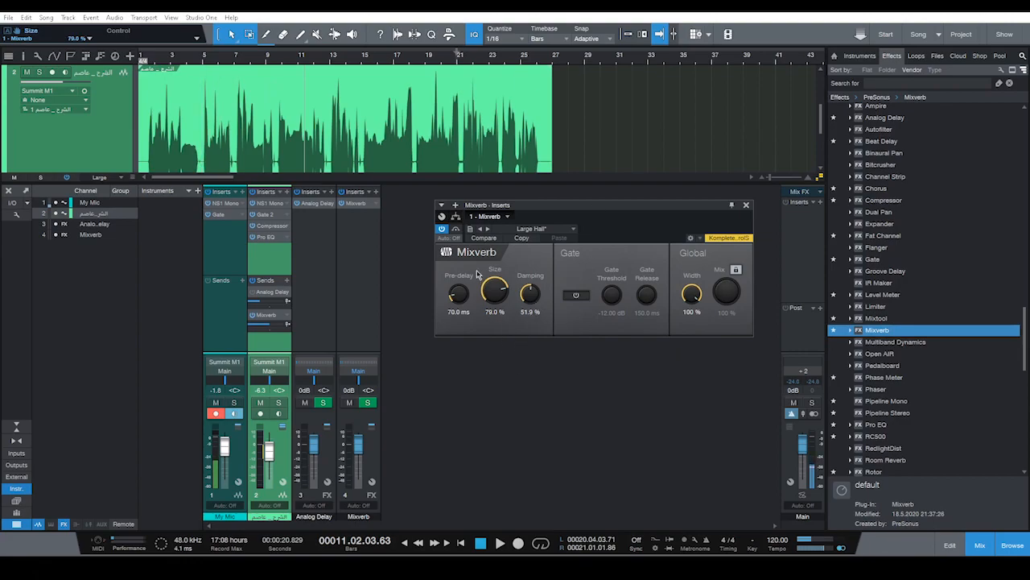
left_click_drag(639, 210, 623, 240)
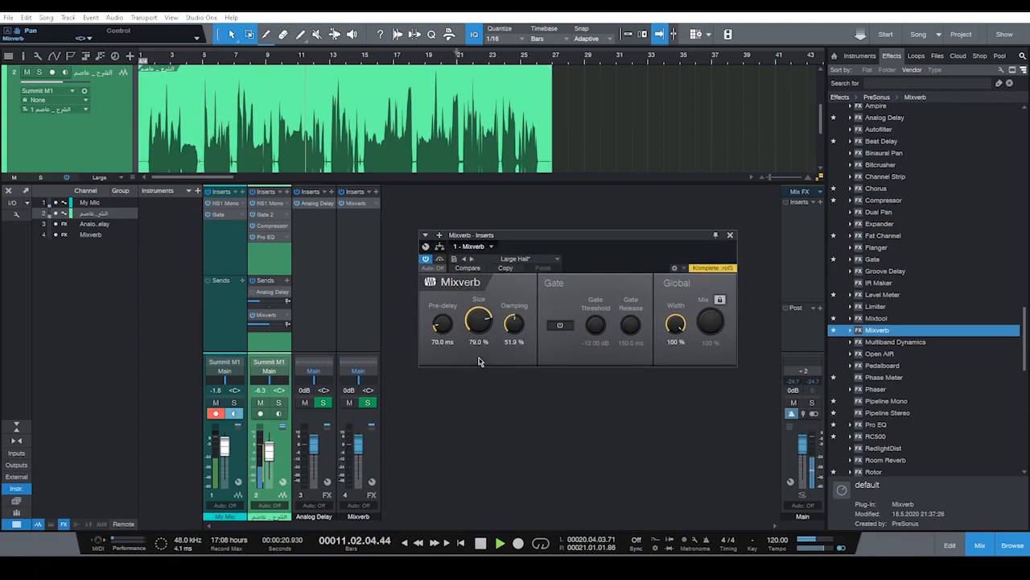
Set Mixverb's pre-delay to 62.5 ms and its size to 82.0 %, checking the reverb with playback.
left_click_drag(442, 328, 439, 323)
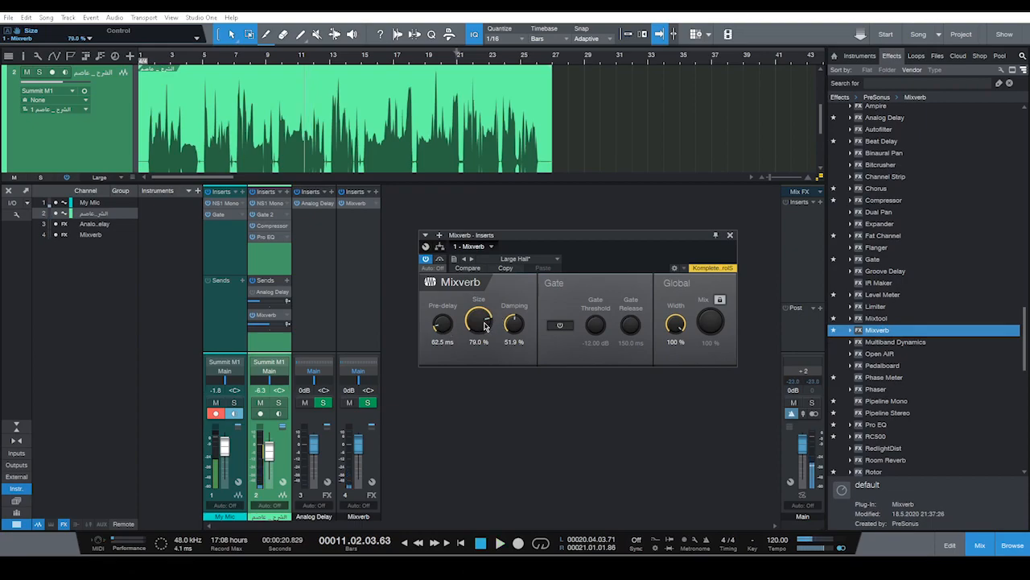
left_click_drag(485, 321, 480, 322)
key("space")
Lower Mixverb's damping to 14.4 % and play the voice to hear the change.
mouse_move(516, 316)
left_mouse_down()
mouse_move(509, 378)
mouse_move(516, 326)
left_mouse_up()
left_click_drag(513, 322, 518, 331)
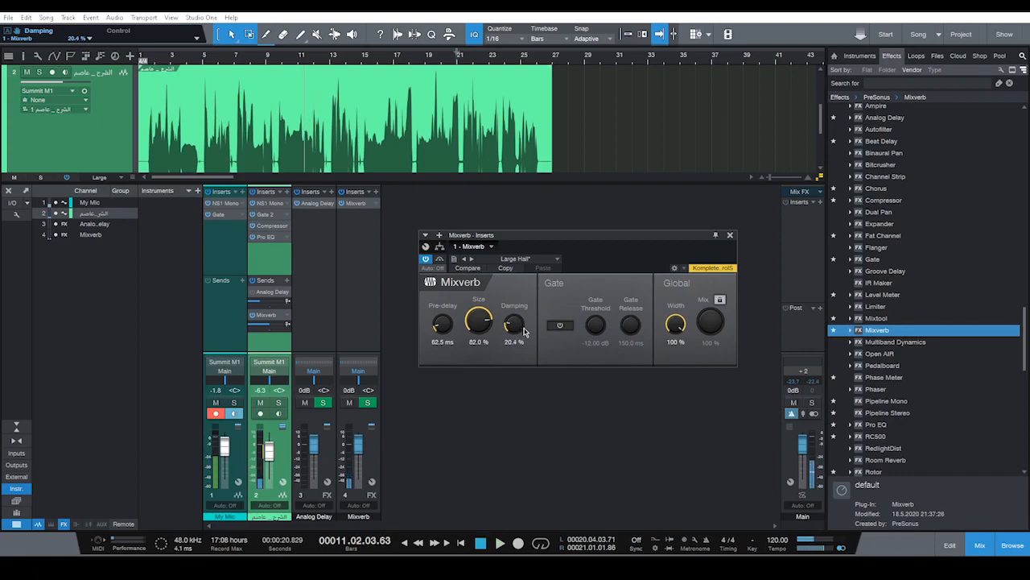
left_click_drag(510, 323, 523, 324)
key("space")
Audition the reverb with Mixverb's width at 0.0 %, and restore the width to 100 %.
left_click_drag(653, 234, 641, 196)
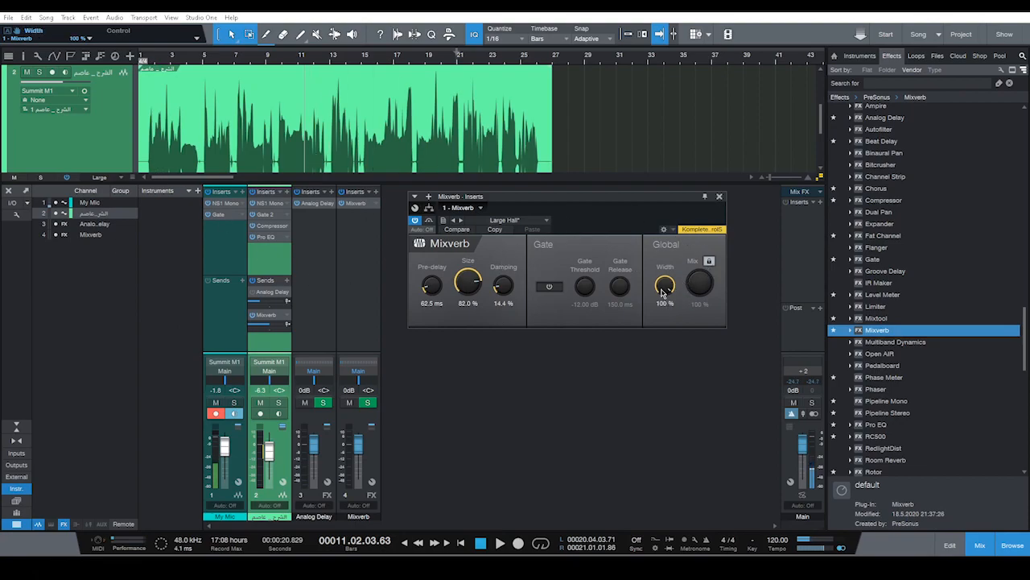
left_click_drag(662, 294, 671, 396)
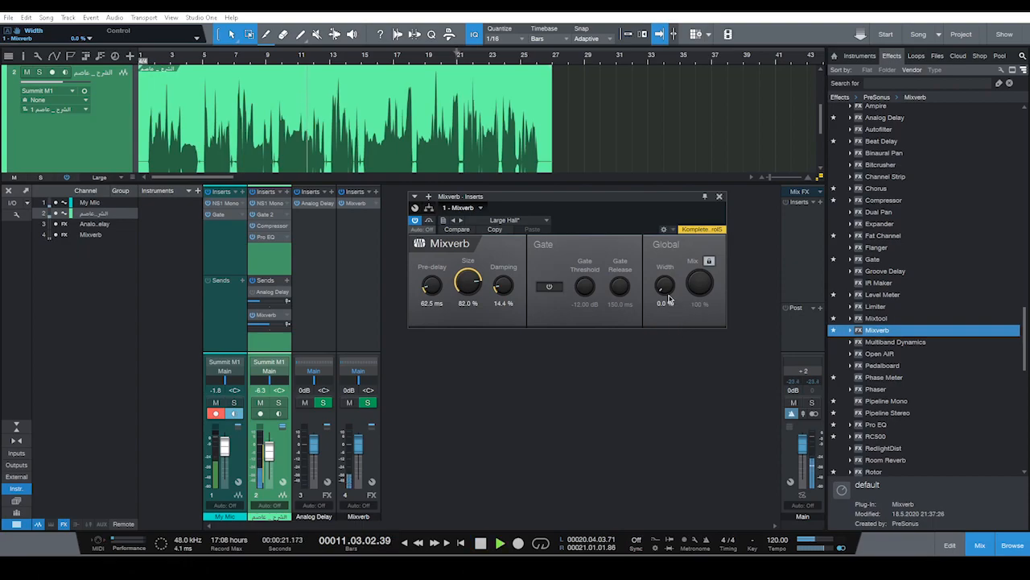
left_click_drag(664, 291, 674, 232)
key("space")
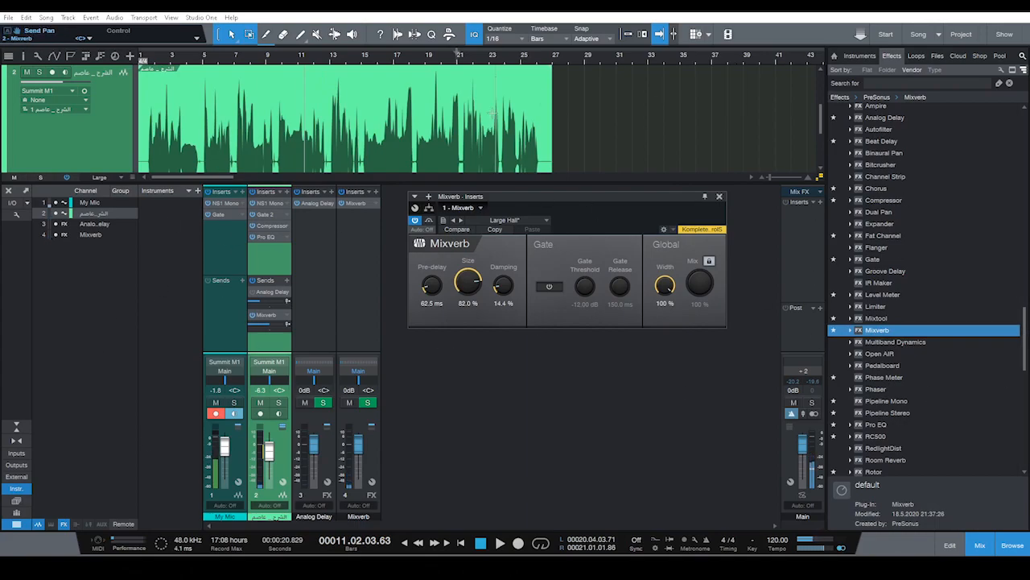
Close the effect editor and keep the voice channel selected in the mixer.
left_click_drag(574, 193, 587, 246)
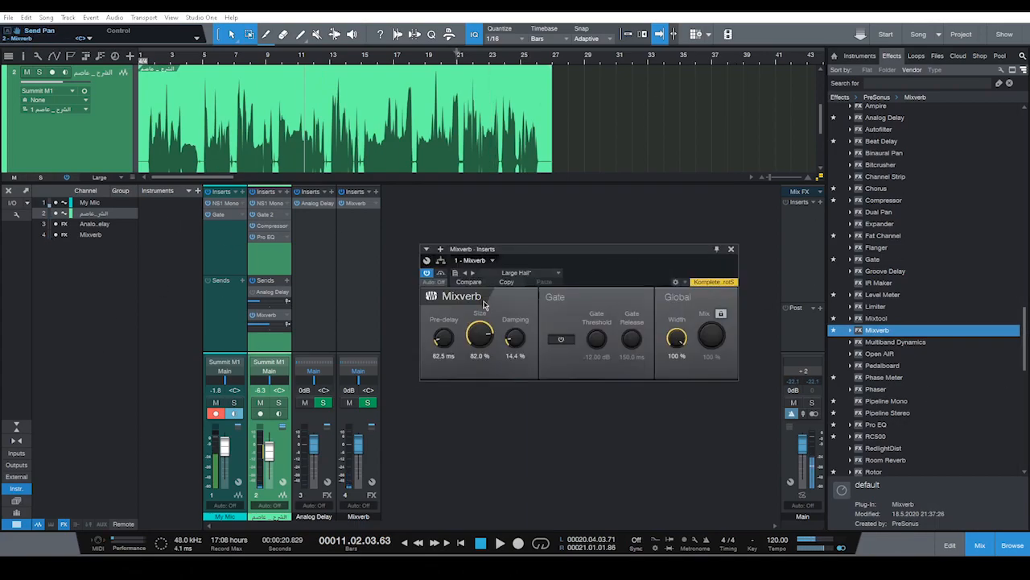
left_click(266, 236)
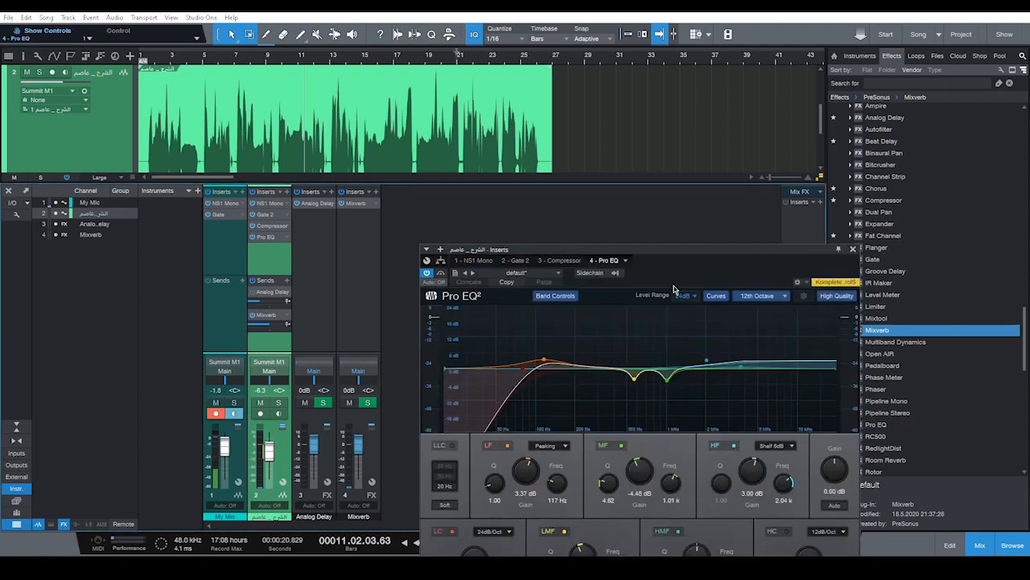
left_click(854, 249)
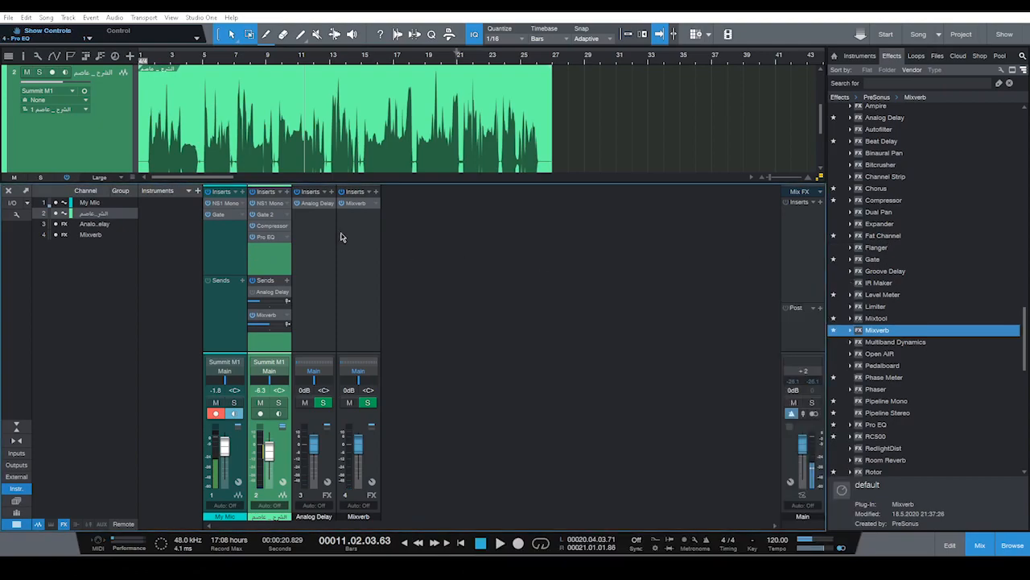
left_click(224, 256)
left_click(256, 257)
left_click(231, 252)
left_click(266, 257)
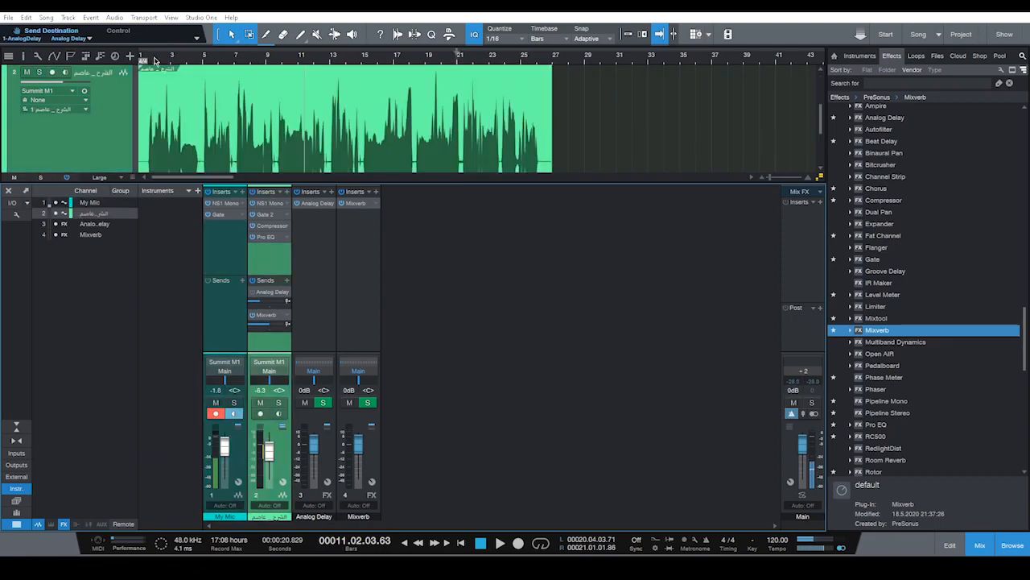
Play the voice while lowering its Mixverb send to -∞ and gradually raising it again.
right_click(270, 324)
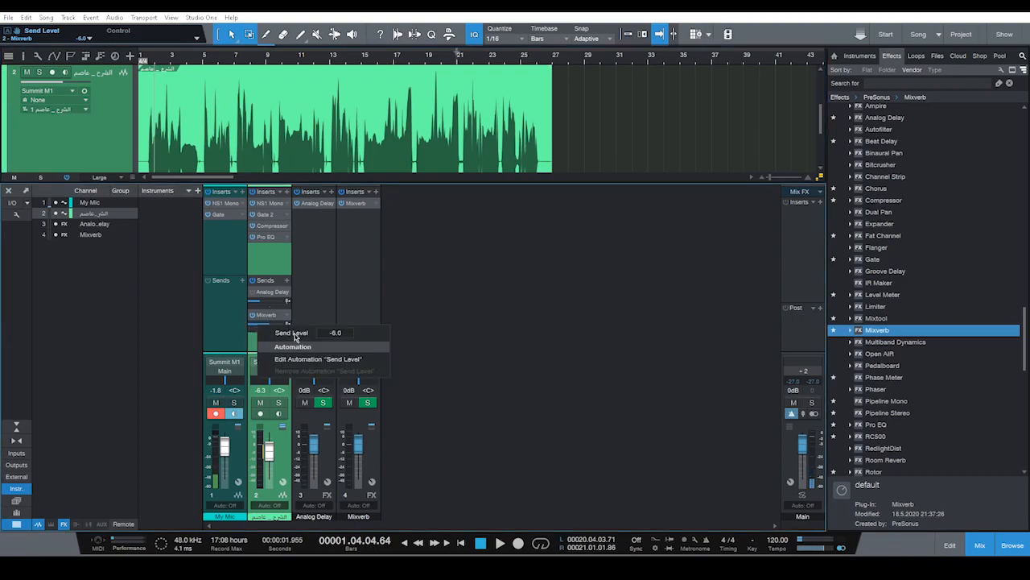
left_click(403, 117)
key("space")
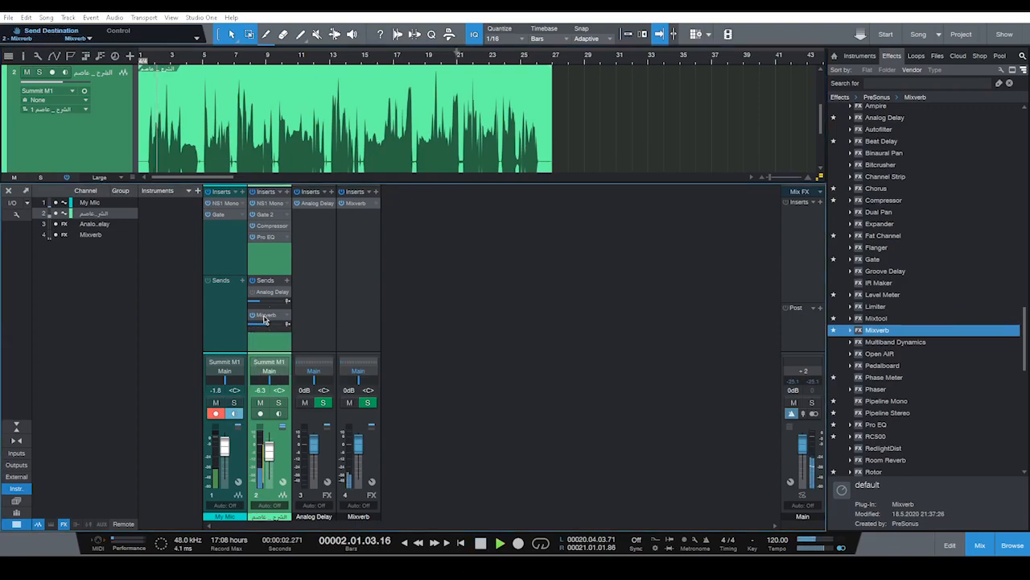
left_click_drag(269, 324, 249, 464)
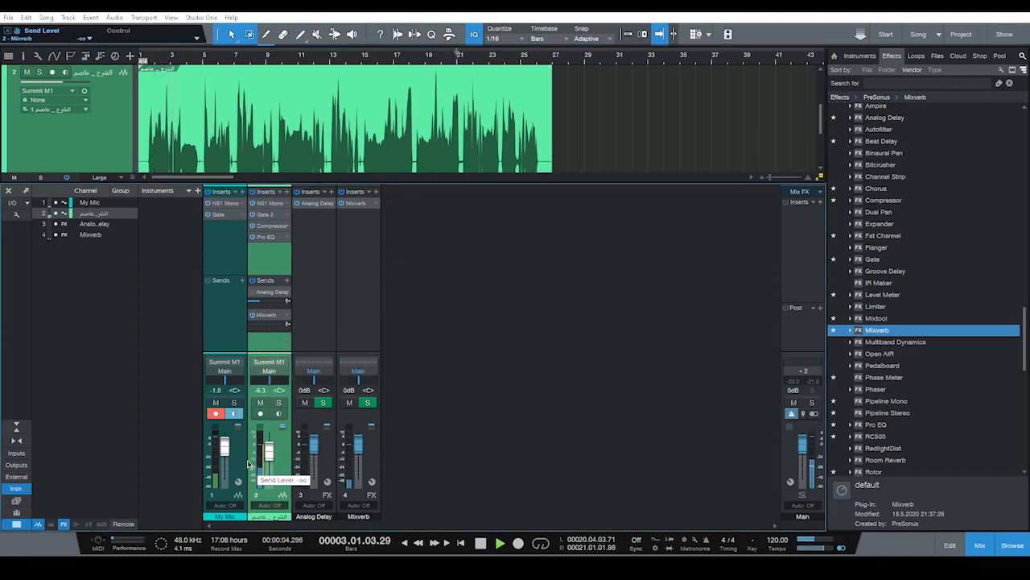
left_click_drag(249, 465, 323, 400)
key("space")
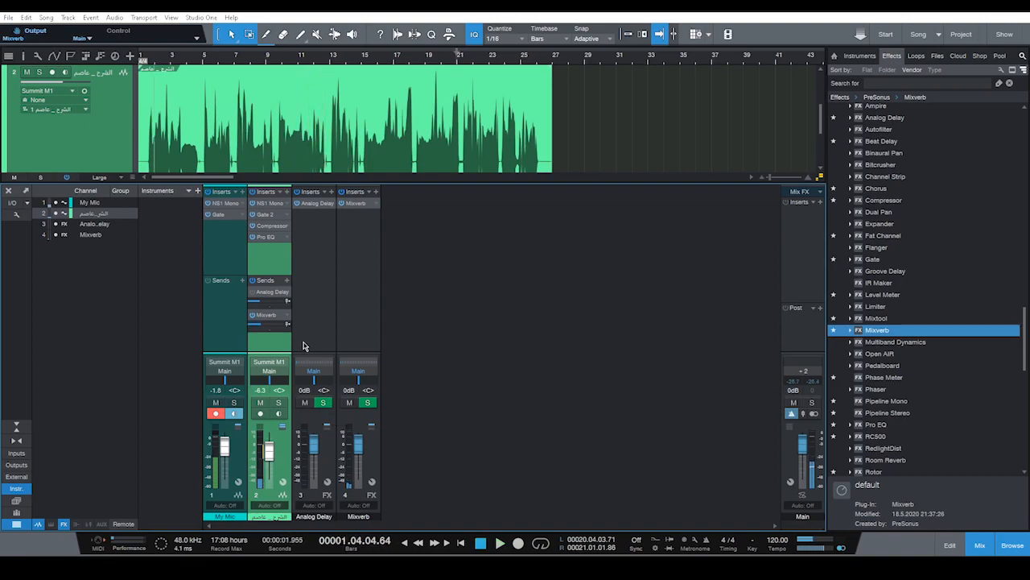
Compare a high Mixverb send level with one near -51.0 on the voice channel.
left_click_drag(254, 329, 272, 303)
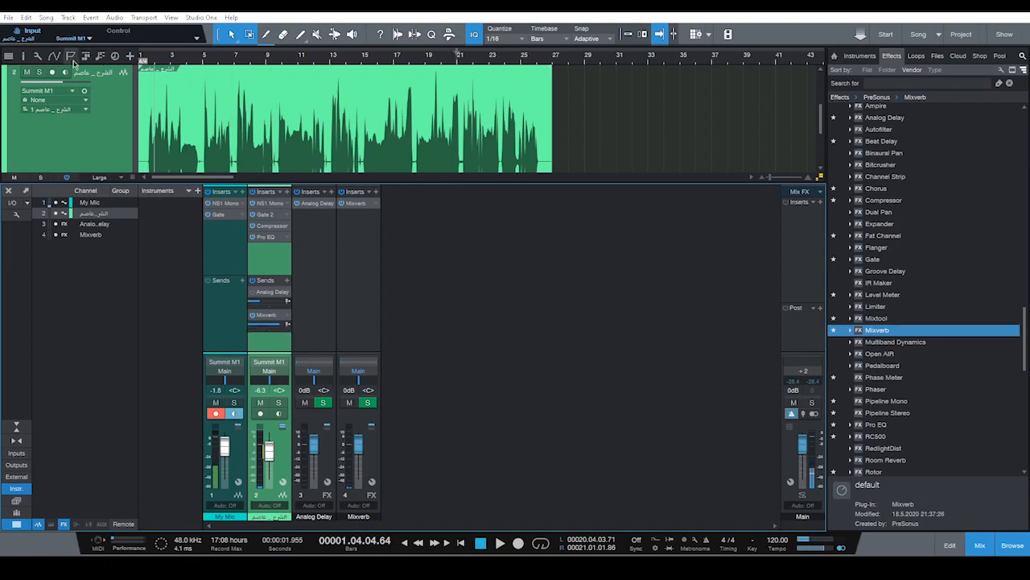
left_click_drag(276, 324, 265, 475)
key("space")
key("space")
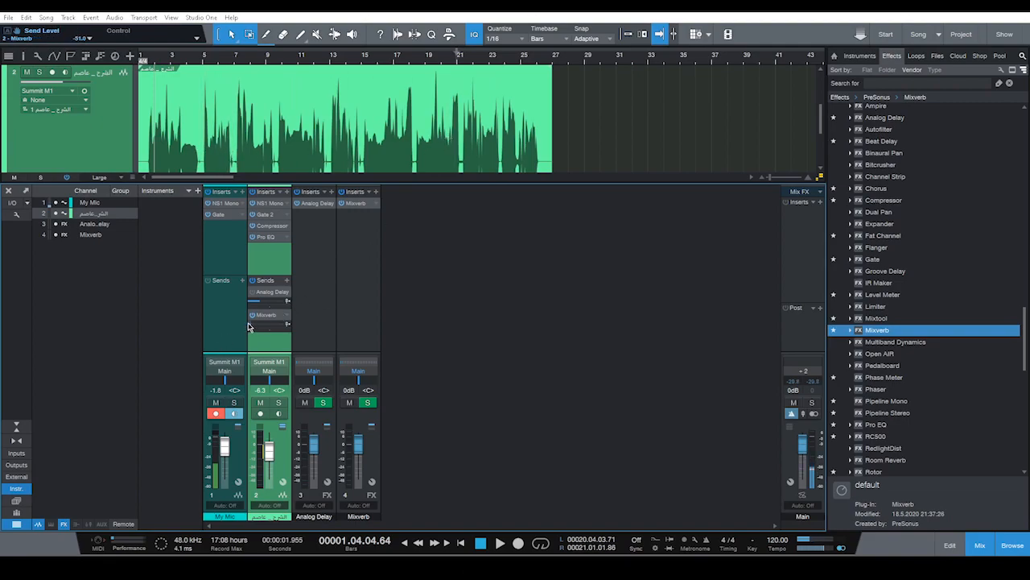
left_click_drag(248, 329, 282, 292)
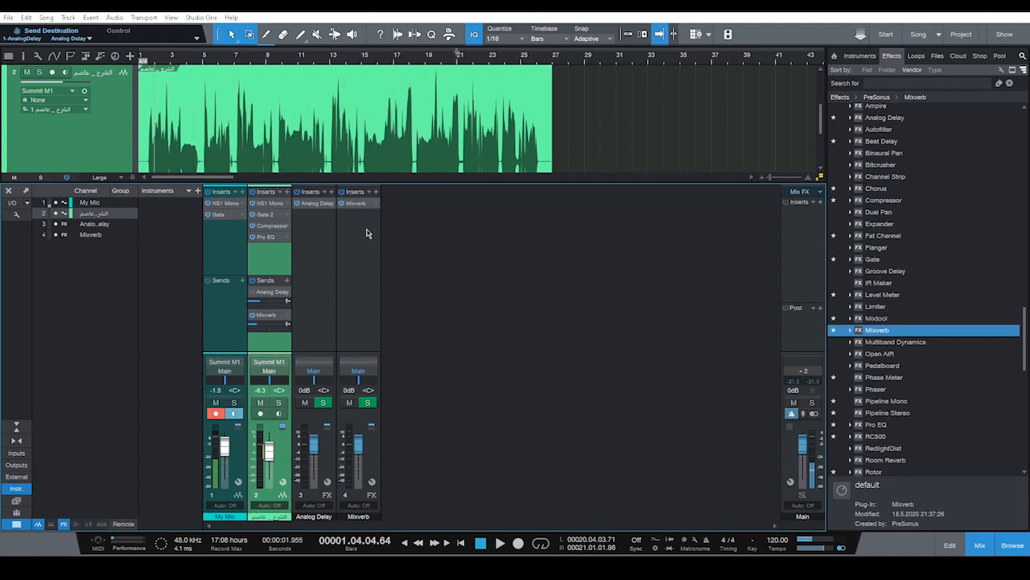
Set the voice channel's Mixverb send level to about -23.3 while listening to playback.
left_click_drag(254, 324, 256, 325)
key("space")
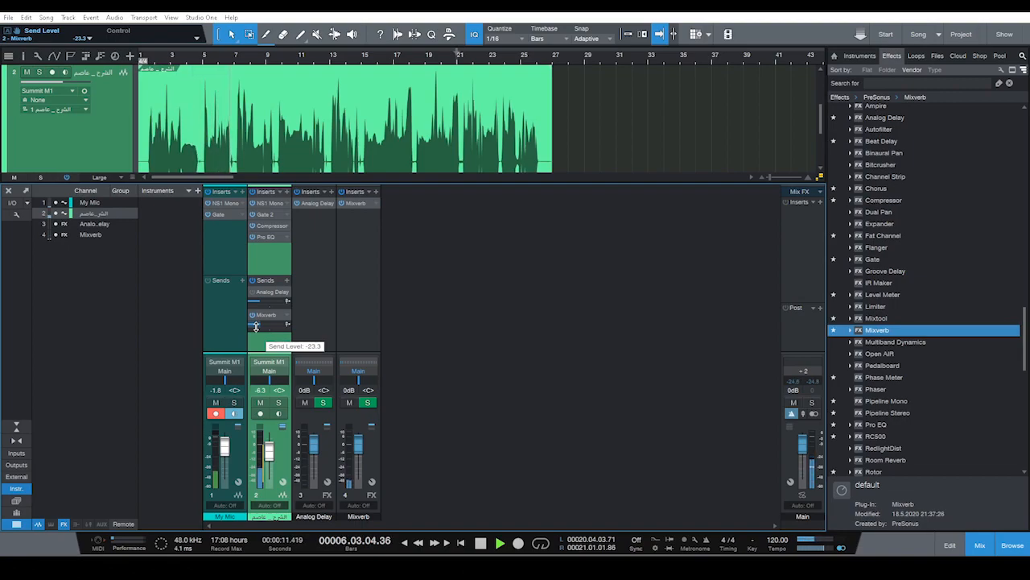
key("space")
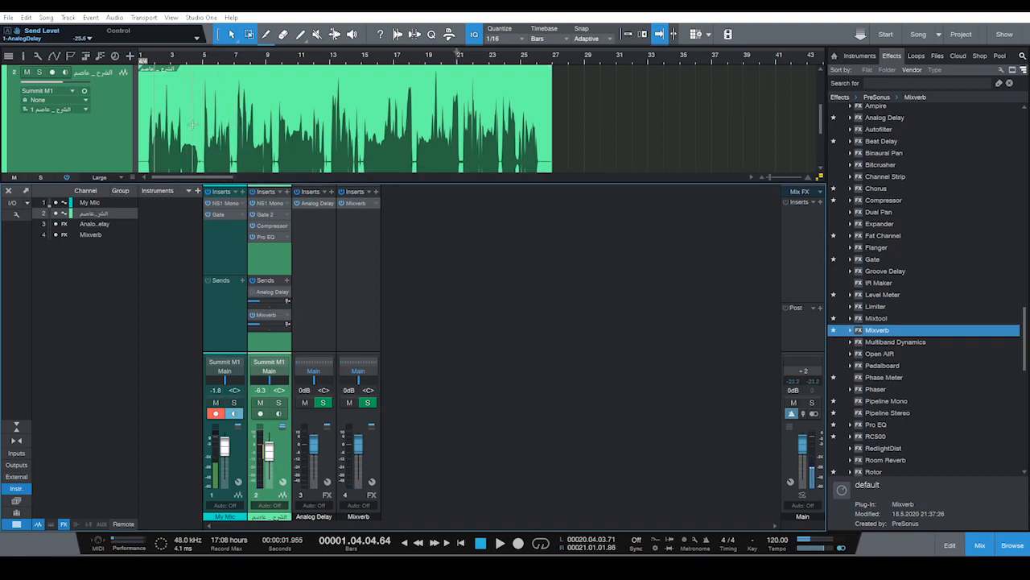
Switch the voice channel's Analog Delay send back on and compare the voice before and after.
key("space")
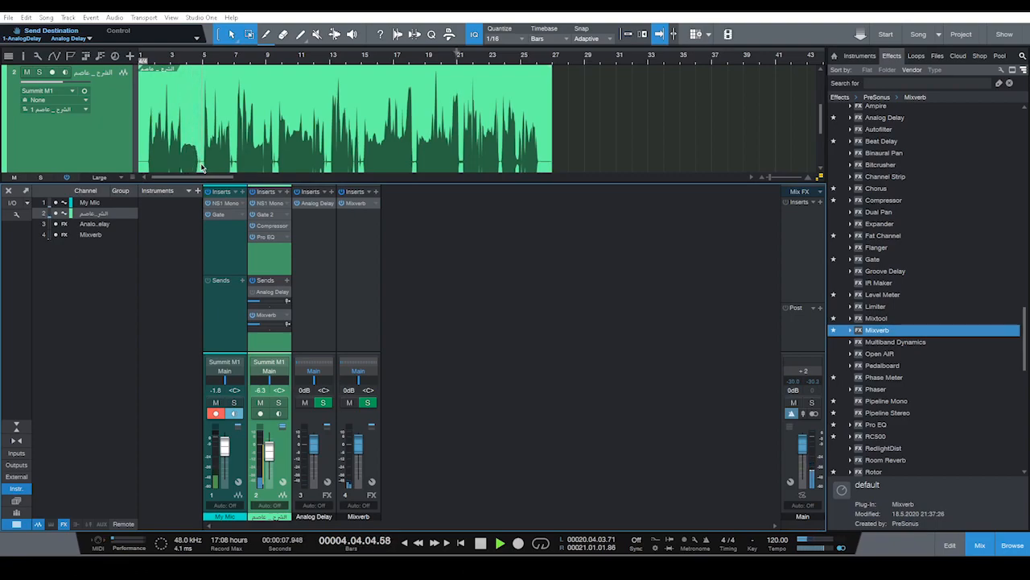
key("space")
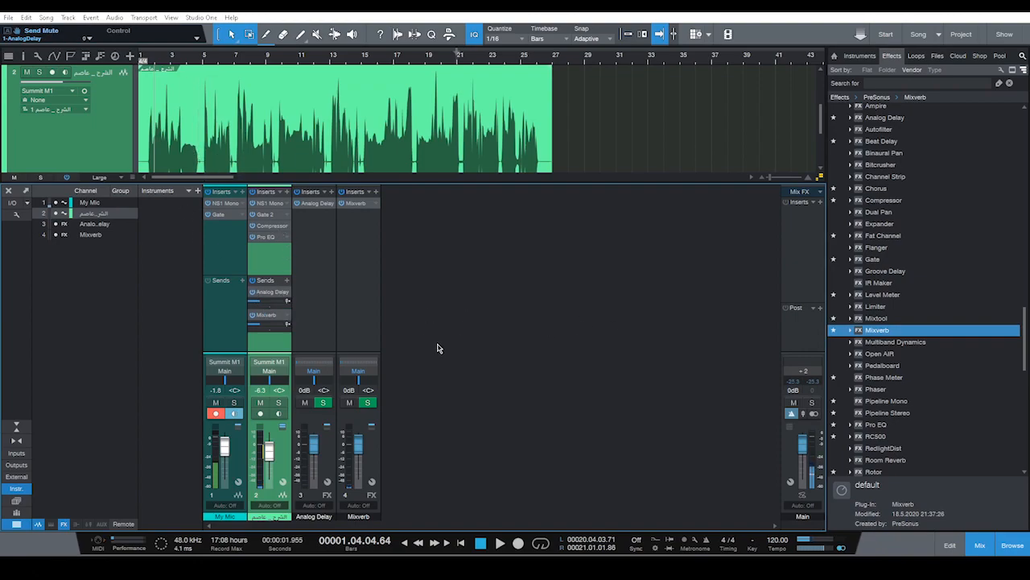
key("space")
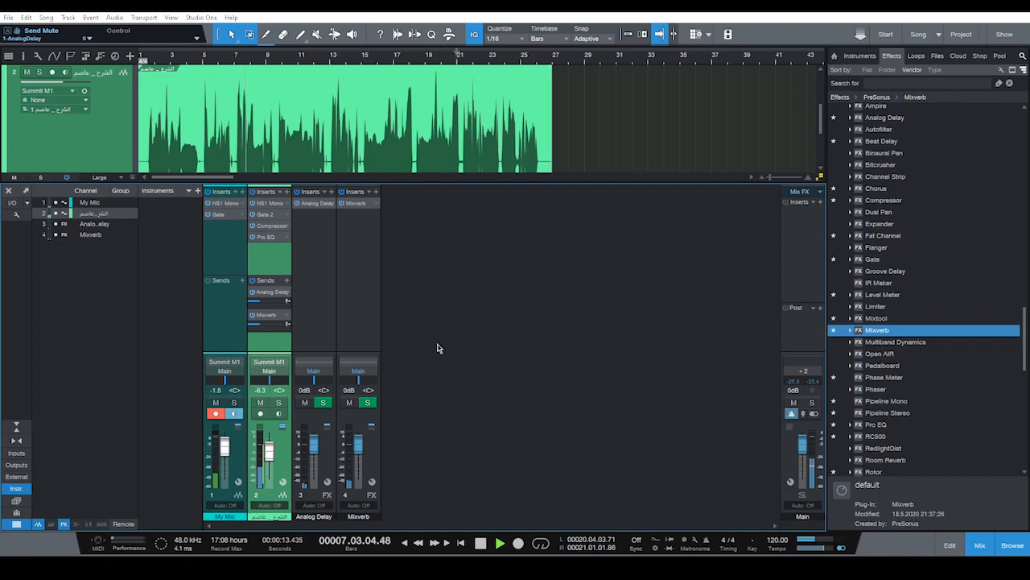
key("space")
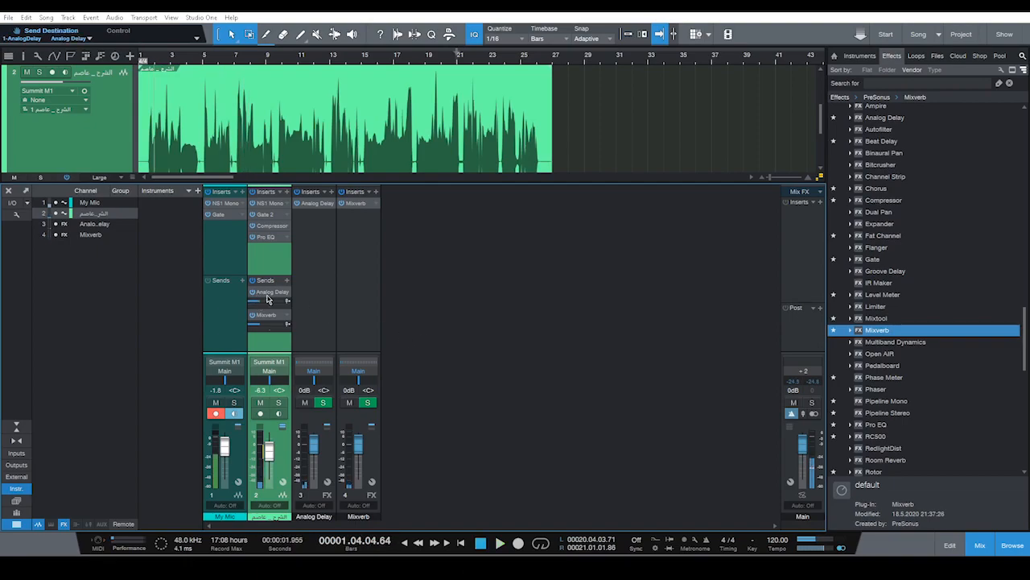
Fine-tune the voice channel's Analog Delay and Mixverb send levels during playback.
mouse_move(260, 303)
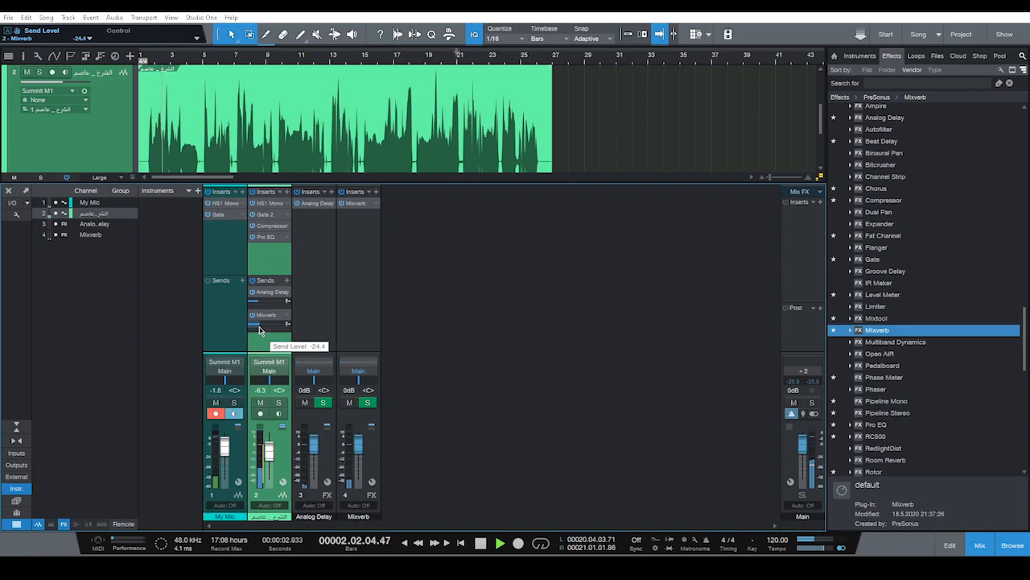
left_click_drag(257, 306, 260, 307)
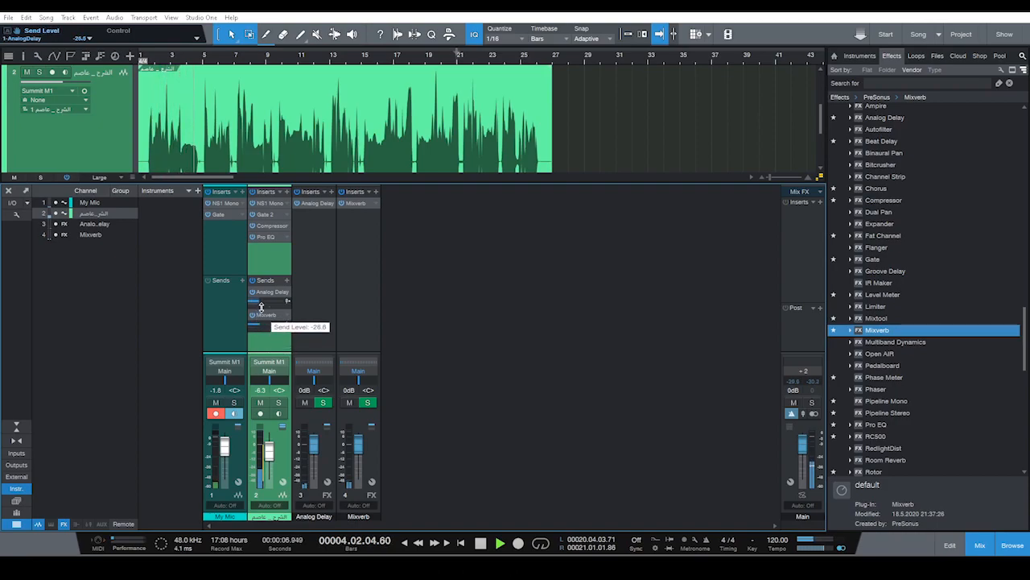
left_click_drag(260, 326, 264, 328)
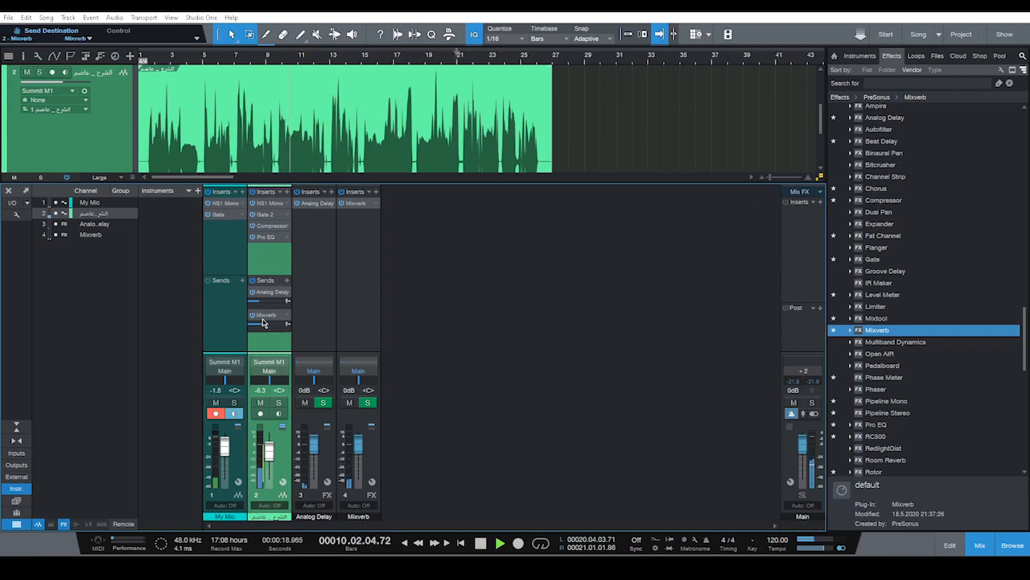
Set Mixverb's size to 93.5 % and the voice channel's Mixverb send to about -22.3 during playback.
double_click(264, 316)
left_click_drag(488, 330, 493, 326)
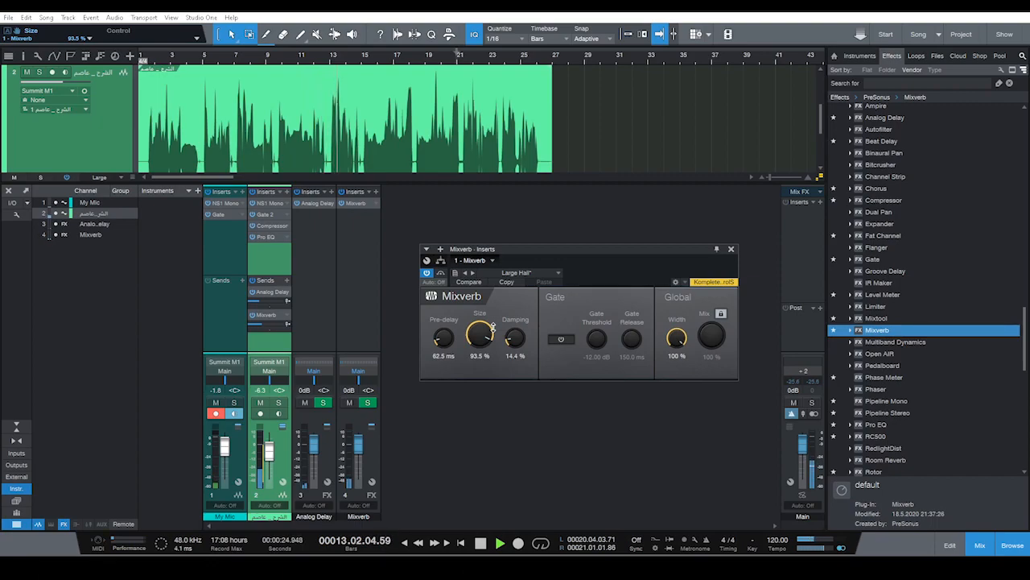
left_click(258, 326)
scroll(257, 325, "up", 4)
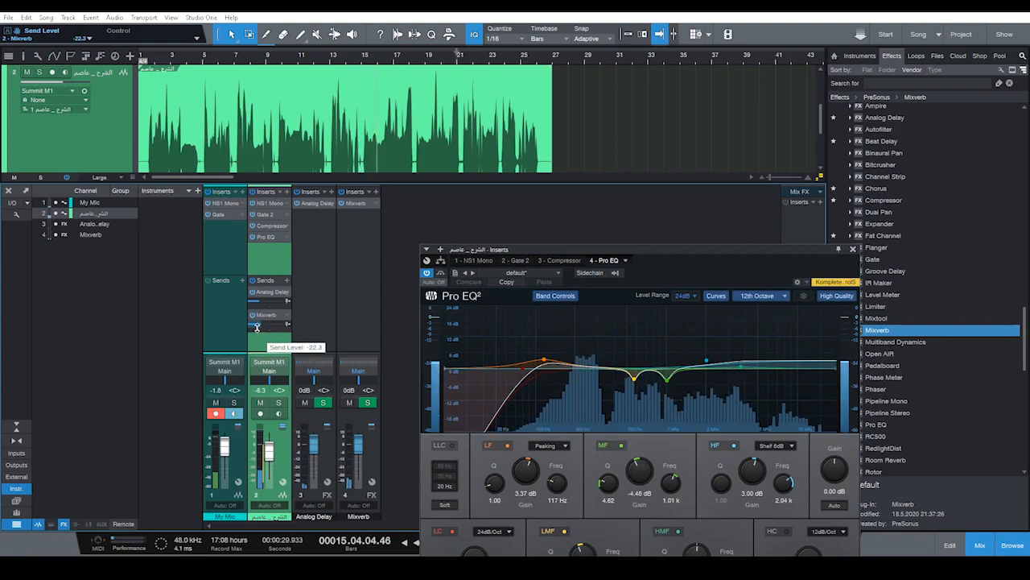
left_click(853, 249)
scroll(260, 326, "down", 2)
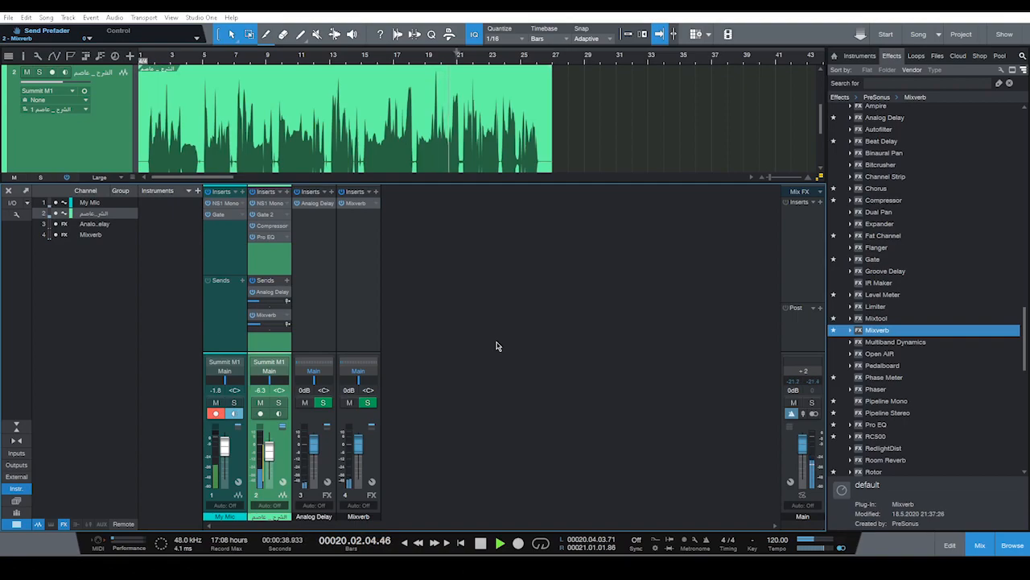
key("space")
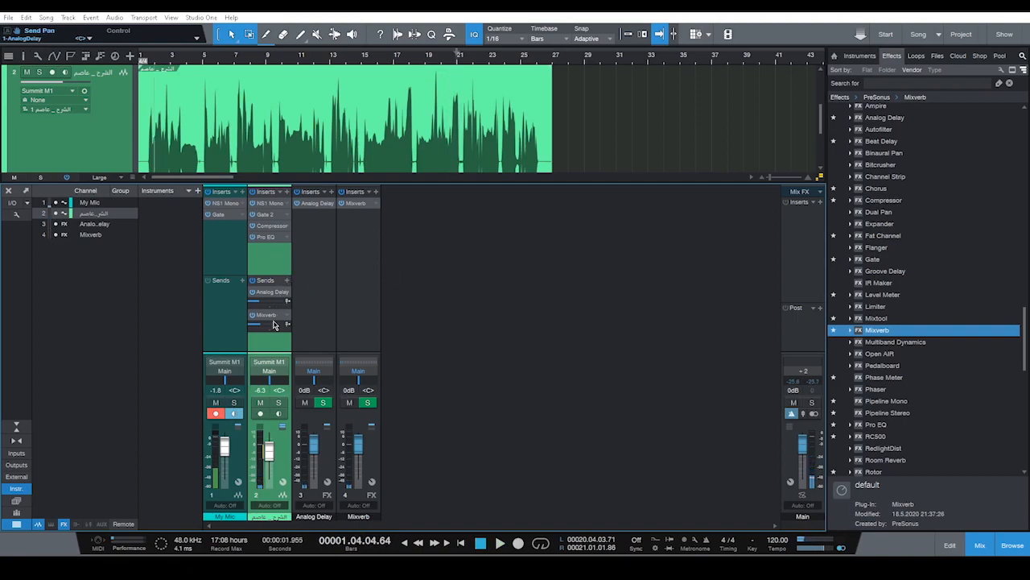
Compare the voice with all its inserts and sends bypassed against the fully processed sound.
left_click(252, 192)
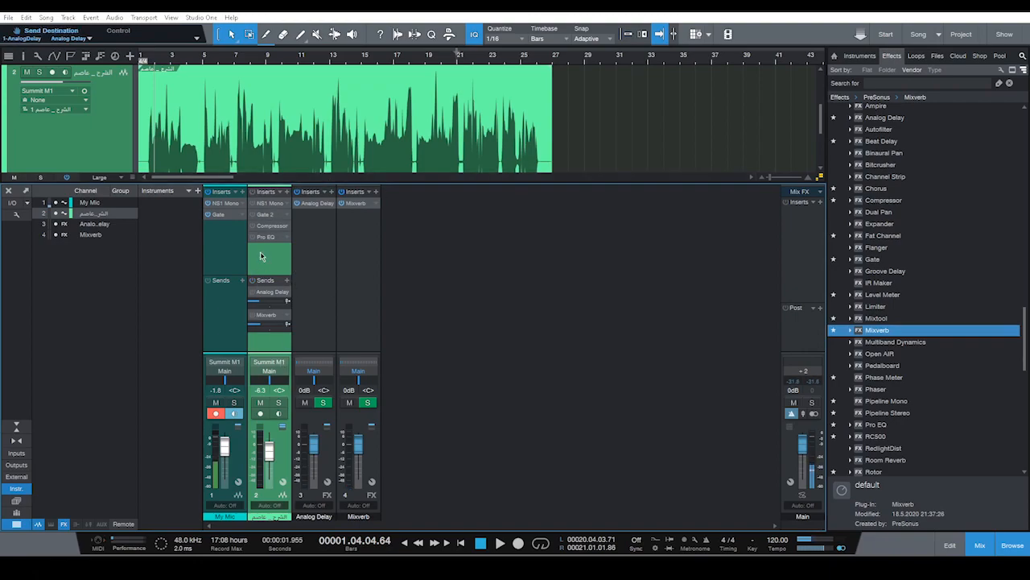
key("space")
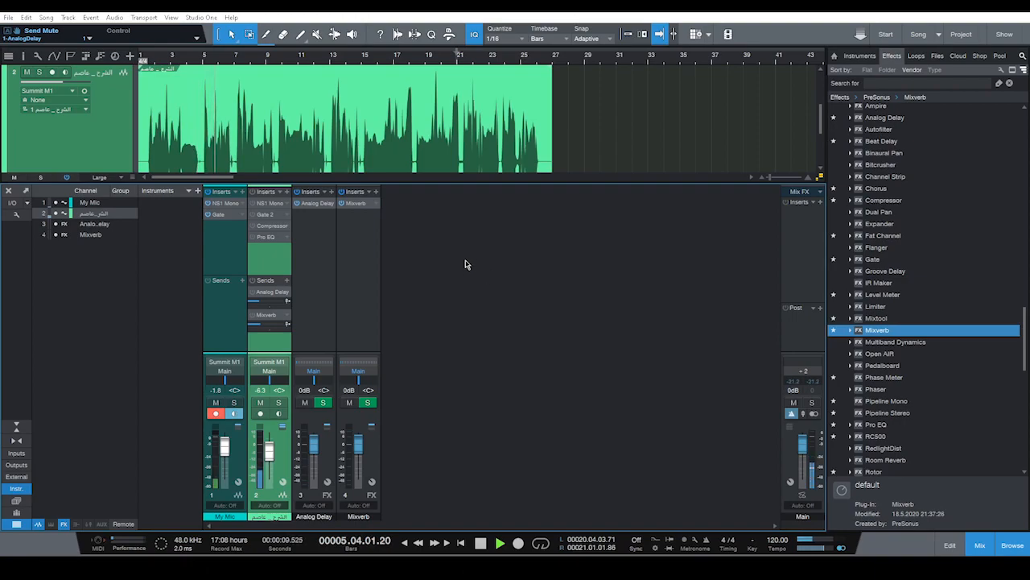
key("space")
left_click(251, 192)
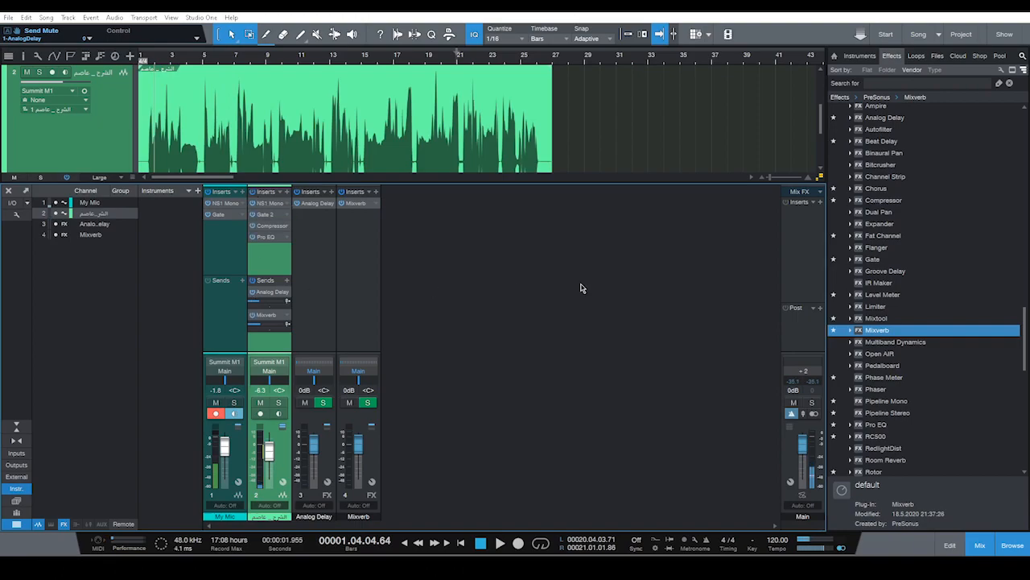
key("space")
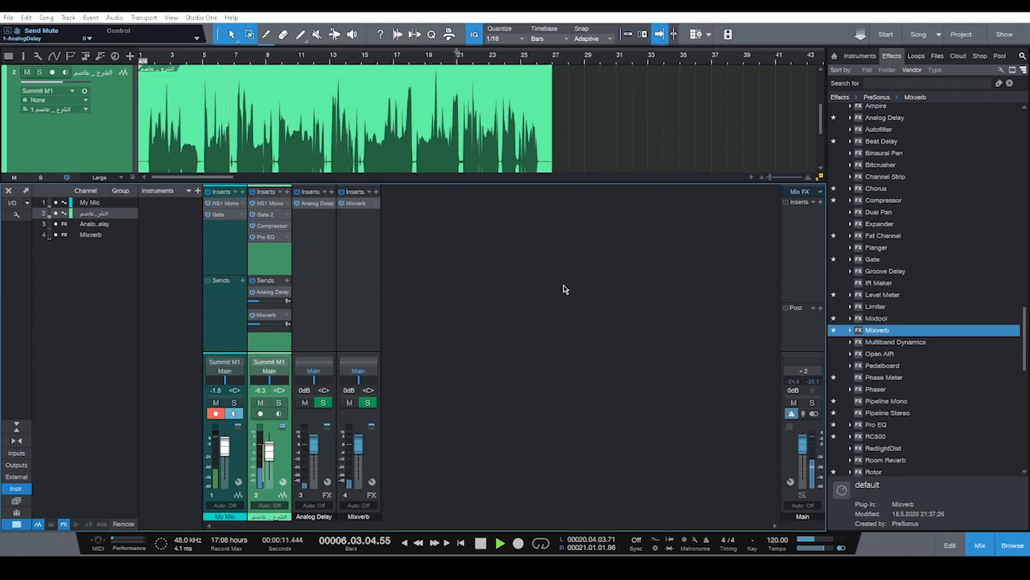
key("space")
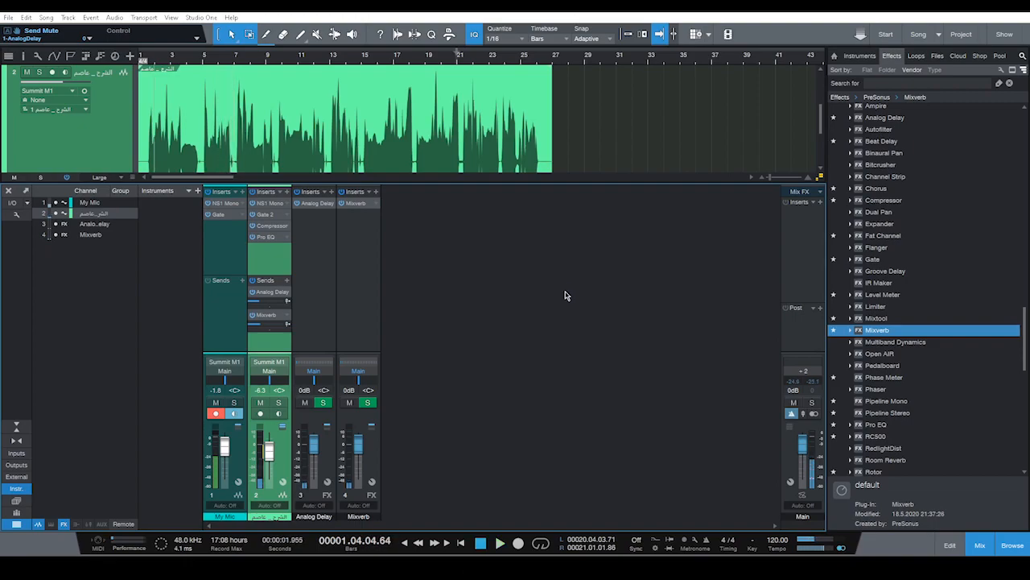
Insert the Limiter with its default preset on the Main output channel.
left_click(795, 243)
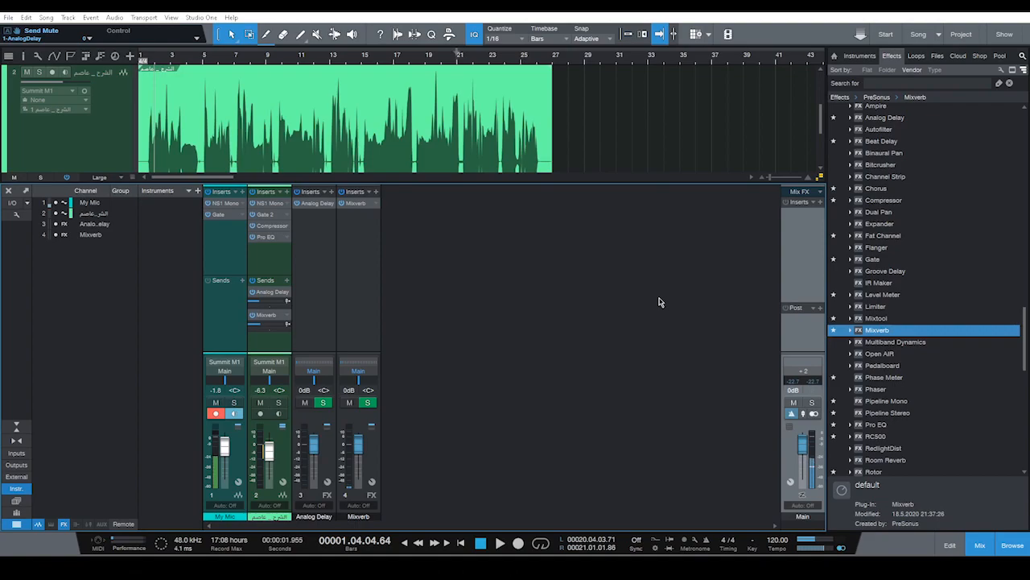
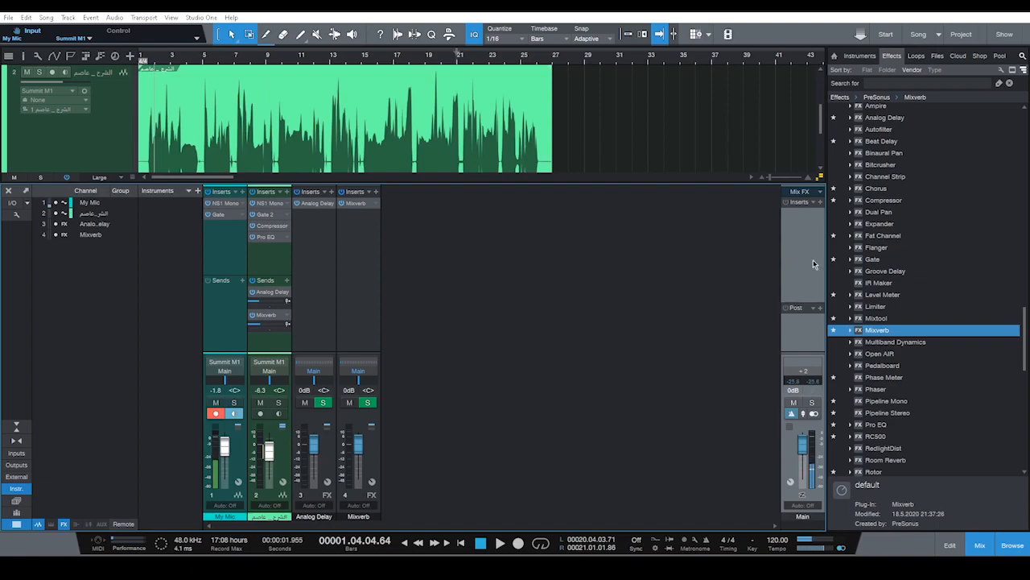
double_click(874, 307)
left_click_drag(876, 308, 801, 229)
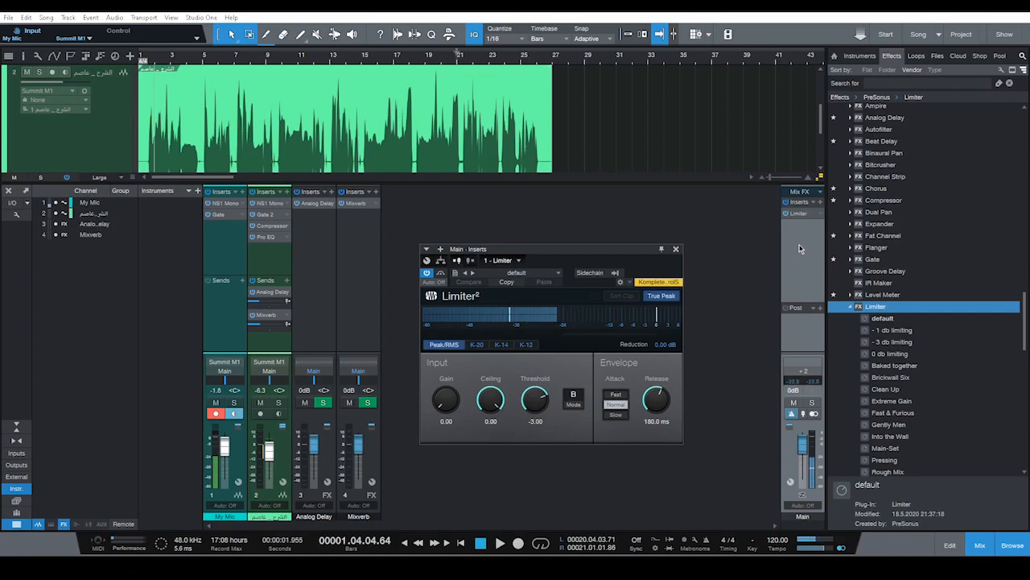
left_click_drag(619, 256, 618, 231)
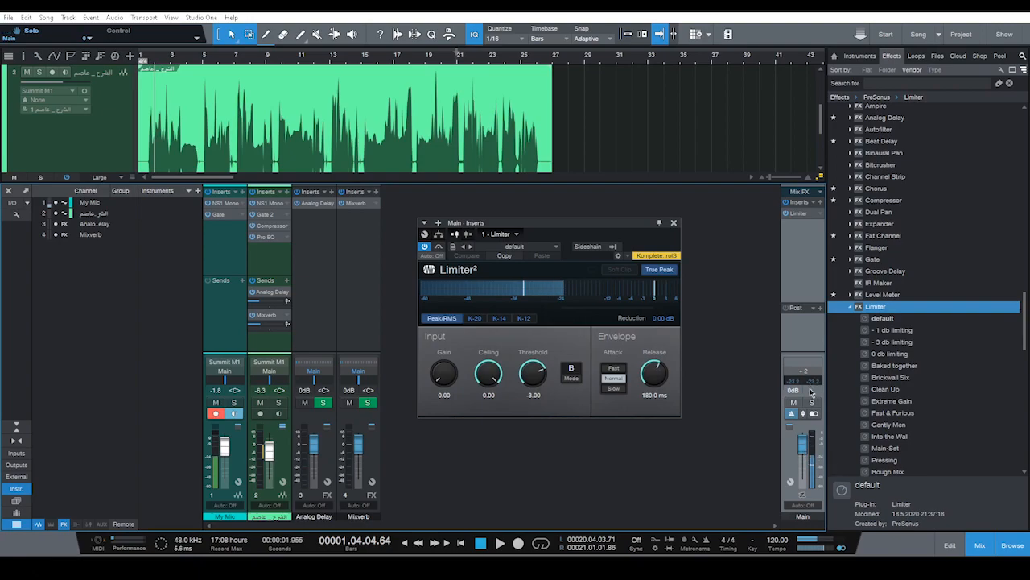
left_click_drag(577, 225, 587, 228)
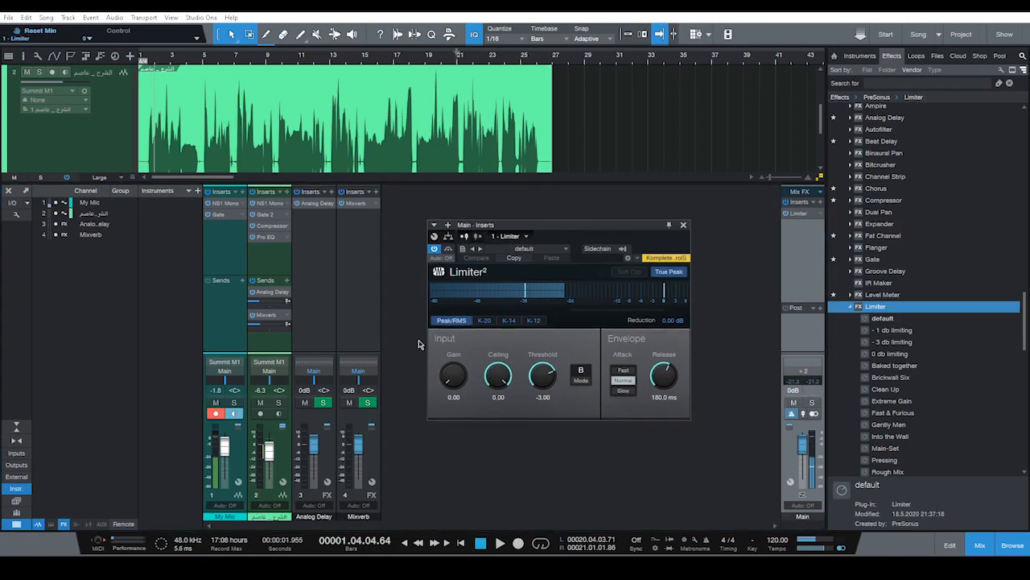
Set the Main output Limiter's input gain to 9.00 and its ceiling to -1.00.
mouse_move(445, 378)
left_mouse_down()
mouse_move(445, 366)
mouse_move(445, 379)
mouse_move(454, 370)
left_mouse_up()
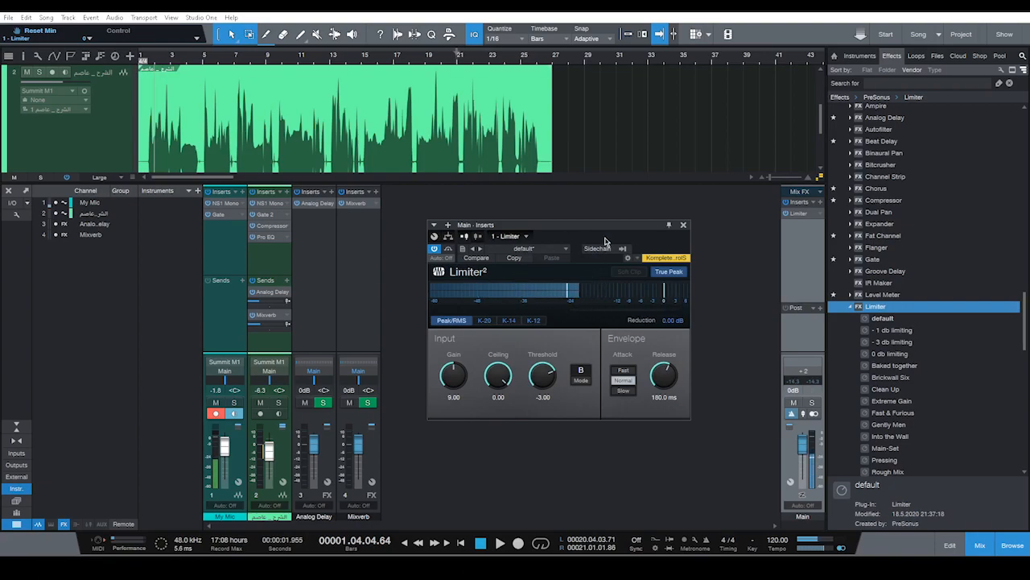
left_click_drag(612, 228, 599, 243)
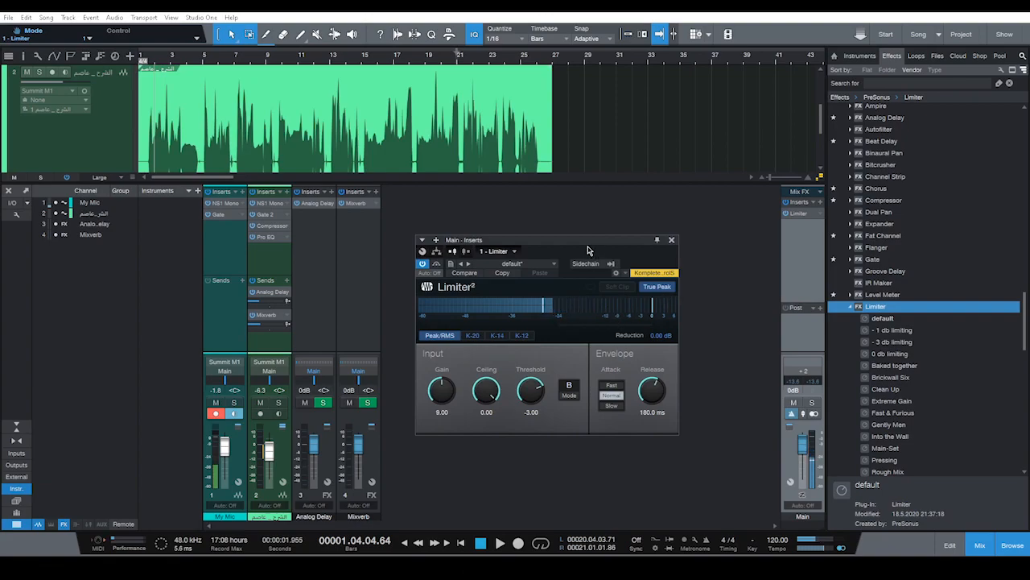
left_click_drag(588, 250, 571, 249)
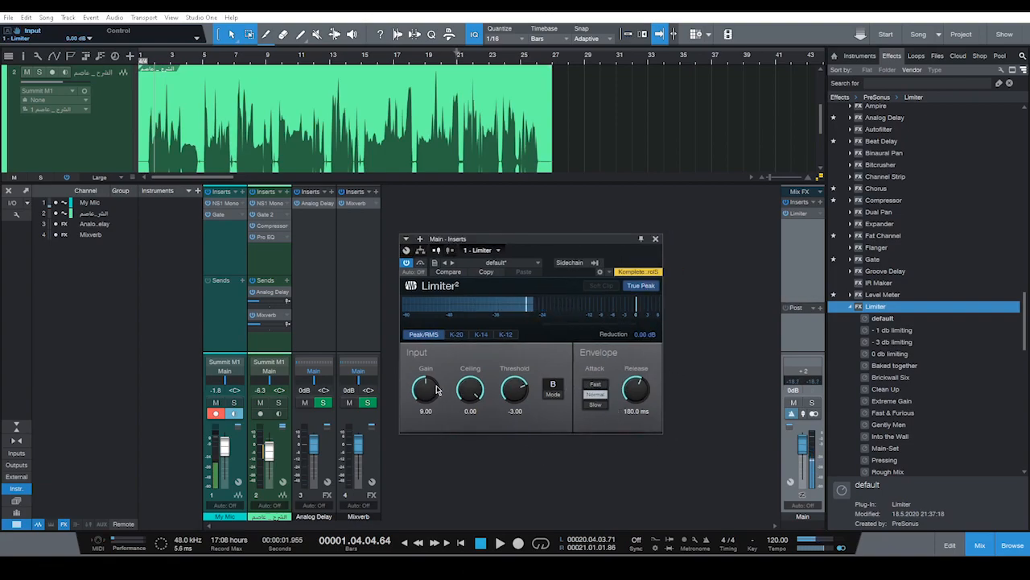
left_click(470, 412)
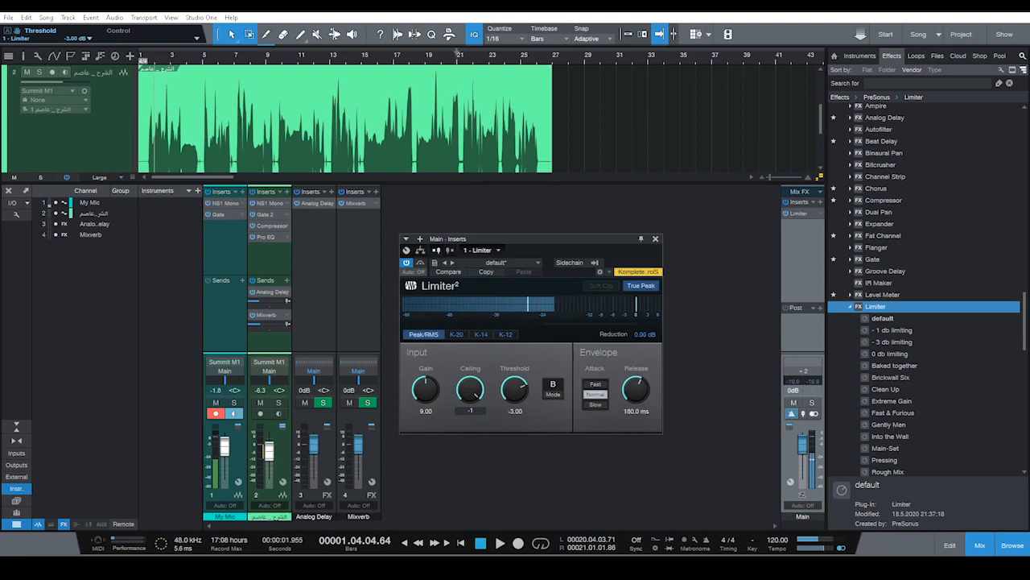
type("-1")
key("Return")
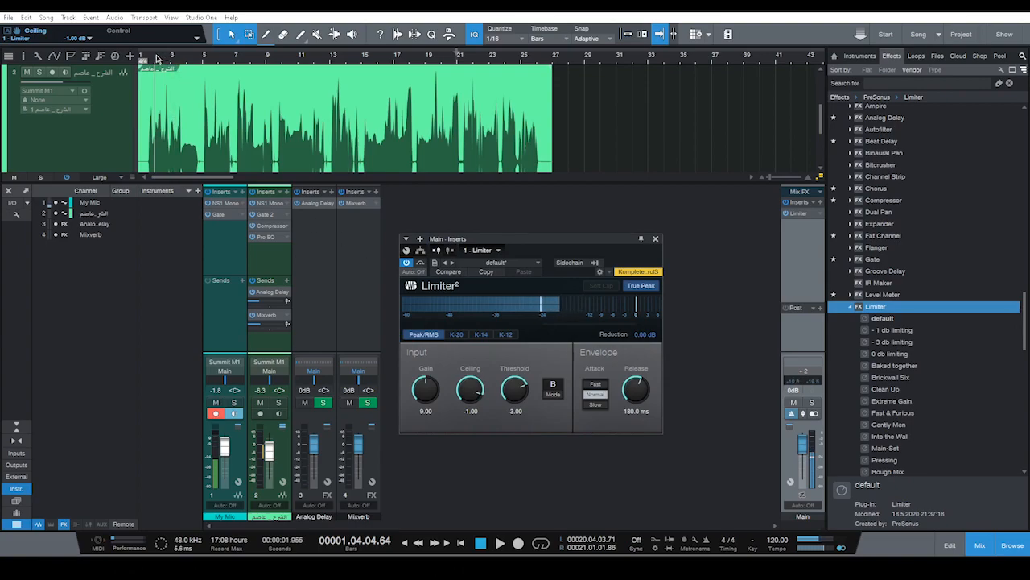
Play the voice and raise the Limiter's input gain to 18.00.
left_click_drag(618, 240, 637, 247)
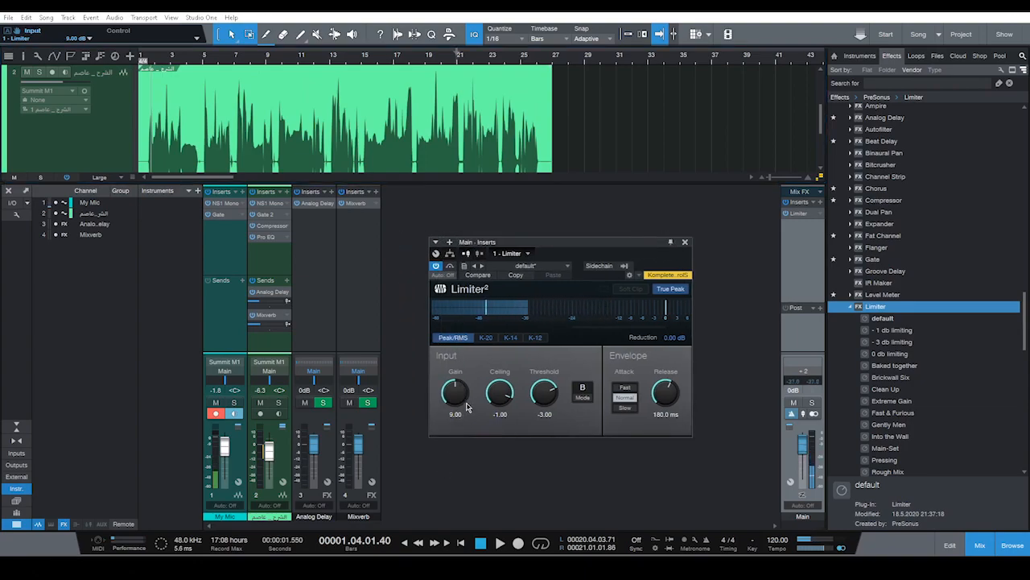
key("space")
mouse_move(455, 394)
left_mouse_down()
mouse_move(466, 389)
mouse_move(461, 402)
left_mouse_up()
left_click_drag(459, 398, 459, 380)
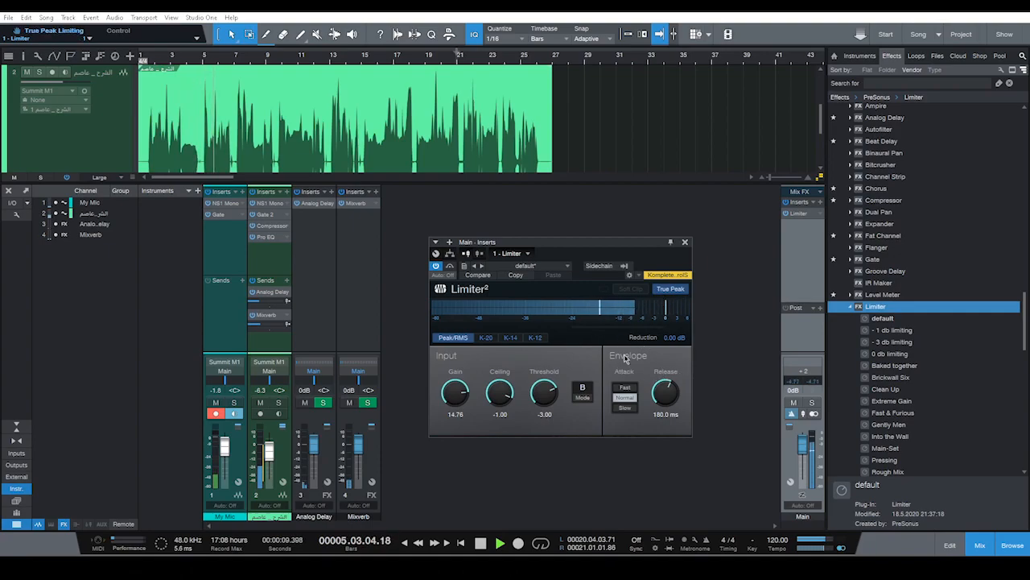
scroll(464, 392, "up", 3)
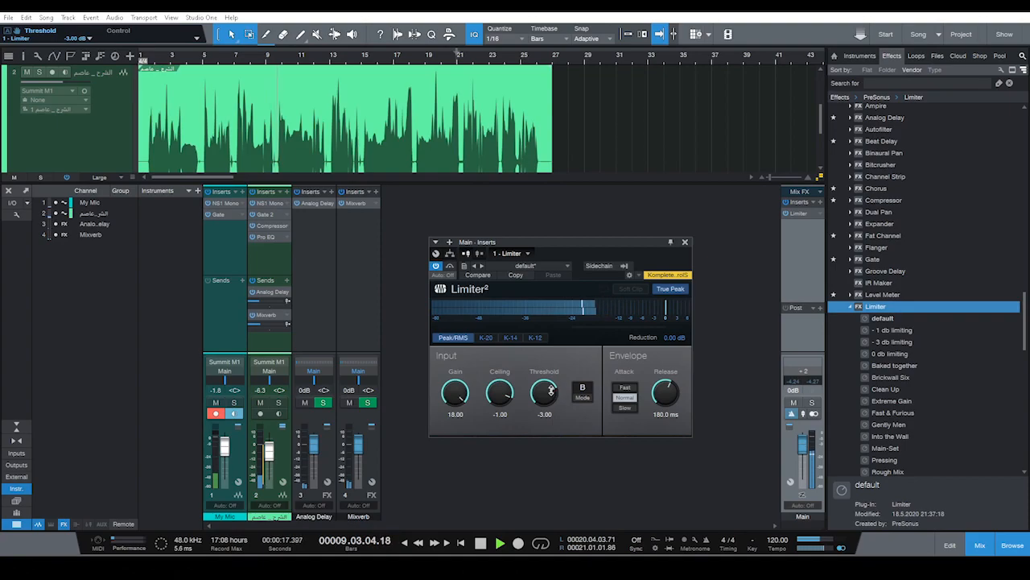
Lower the Limiter's threshold to about -7.38 and stop playback.
left_click_drag(550, 391, 533, 412)
key("space")
left_click_drag(455, 393, 464, 426)
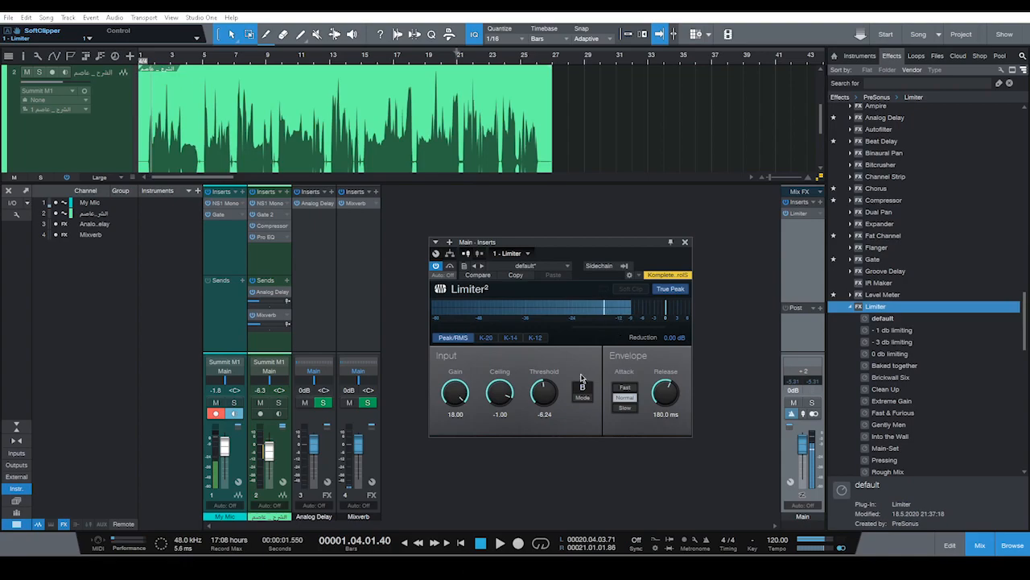
left_click_drag(544, 386, 538, 395)
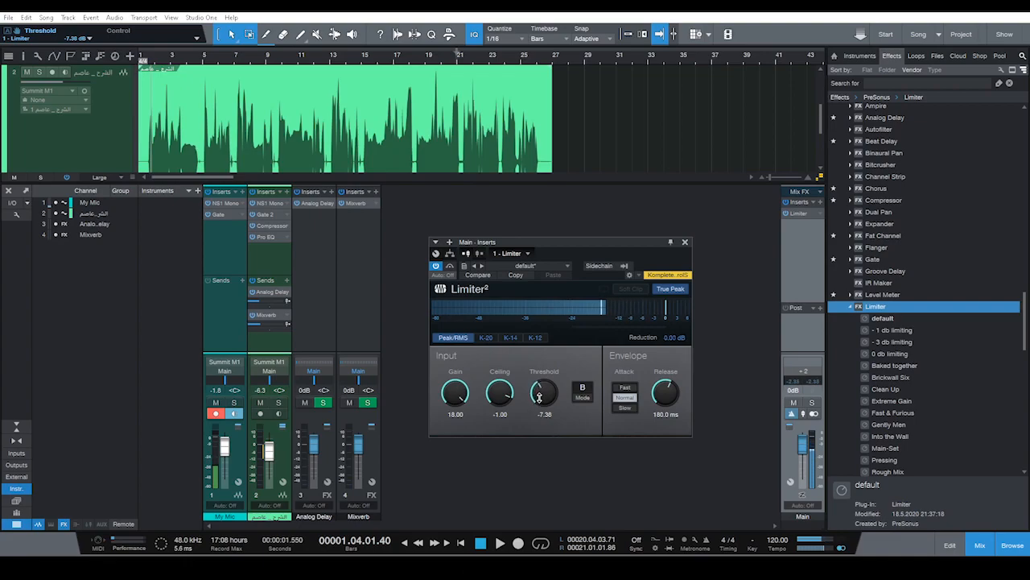
Readjust the Limiter to an input gain of about 11.61 and a threshold of about -6.42.
double_click(464, 400)
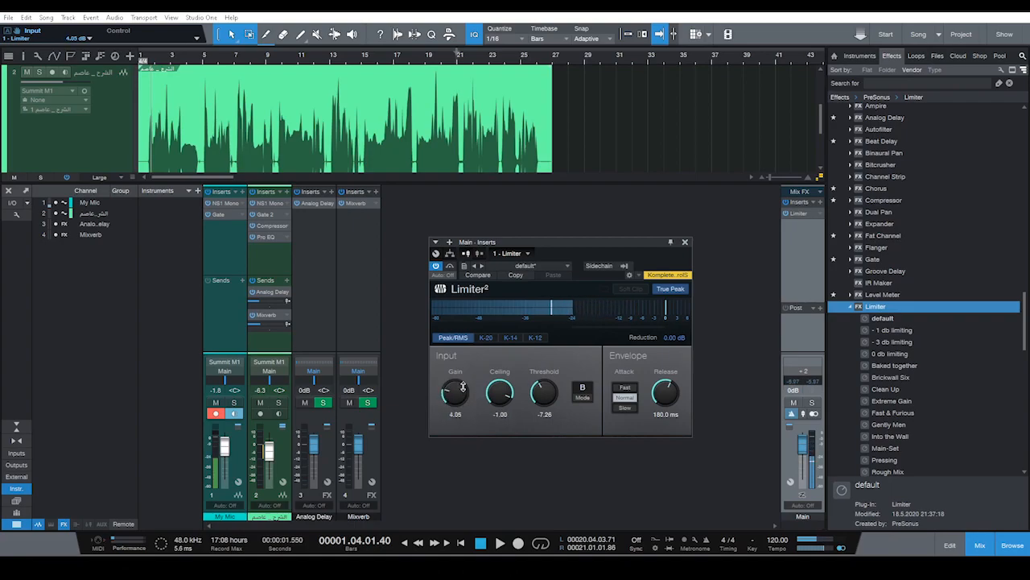
left_click_drag(534, 427, 537, 385)
left_click_drag(463, 408, 470, 359)
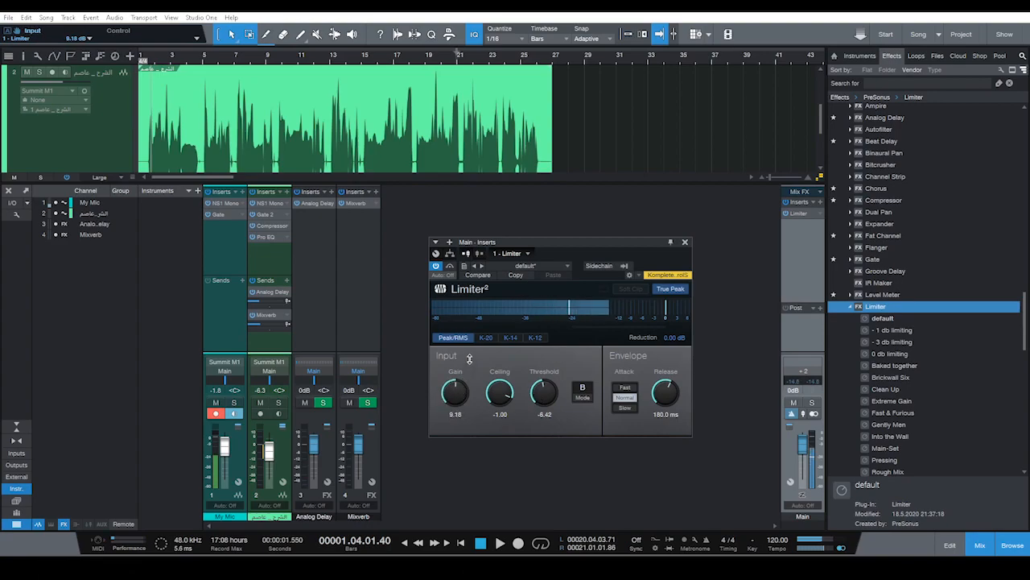
left_click_drag(458, 399, 465, 390)
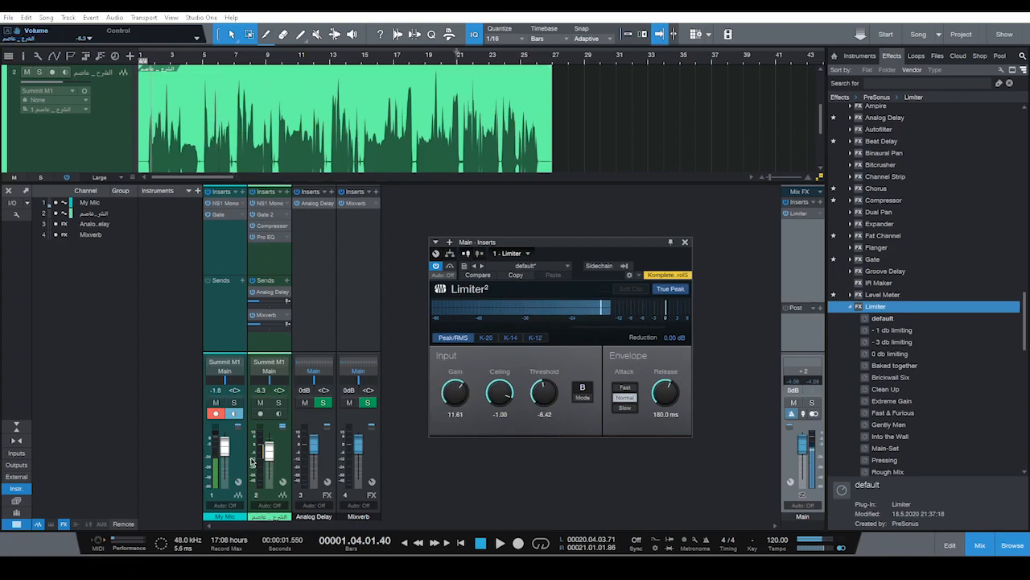
Set the recorded voice channel's volume to 0 dB.
left_click(260, 391)
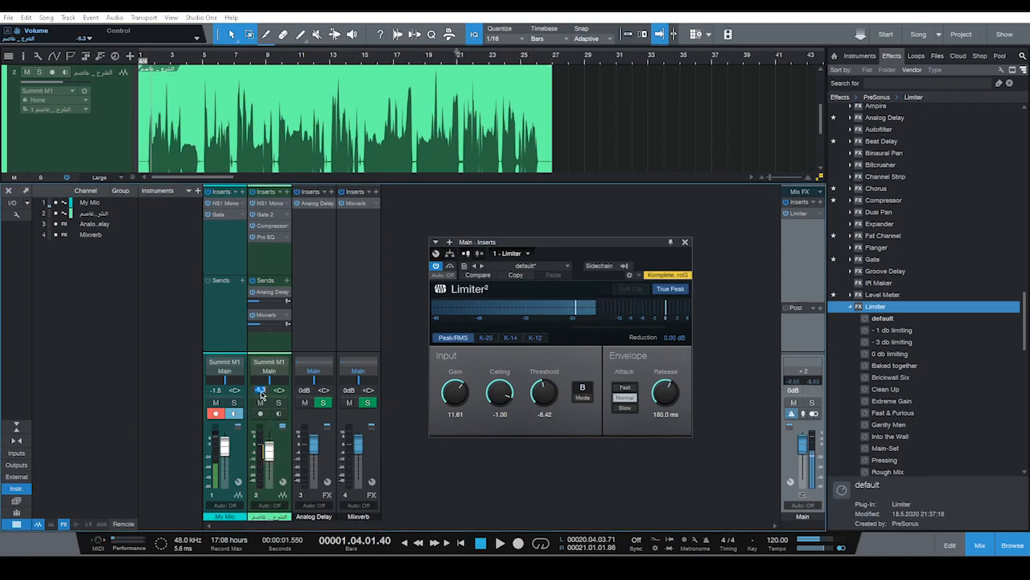
type("0")
key("Return")
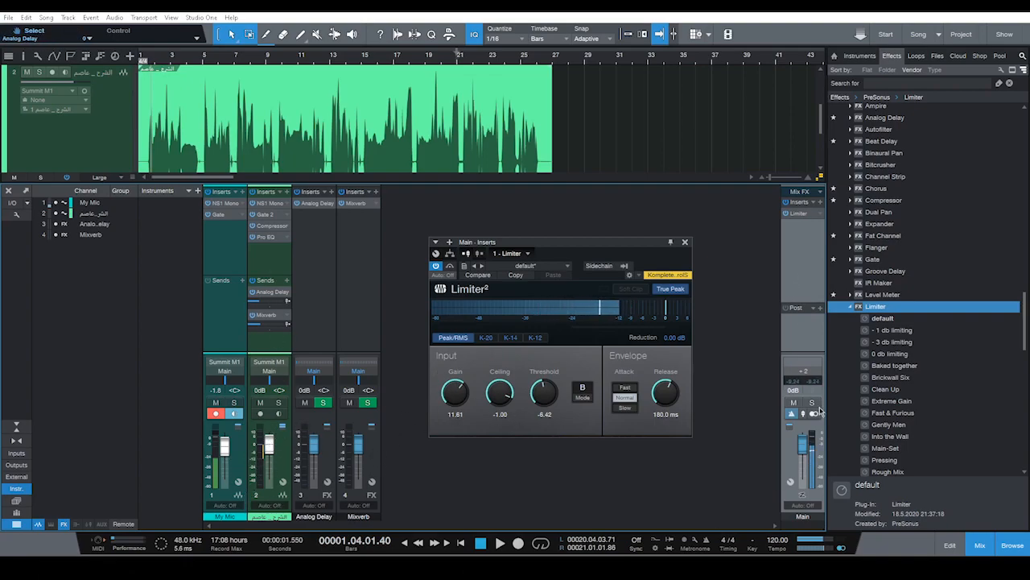
mouse_move(270, 448)
left_mouse_down()
mouse_move(275, 436)
mouse_move(270, 444)
left_mouse_up()
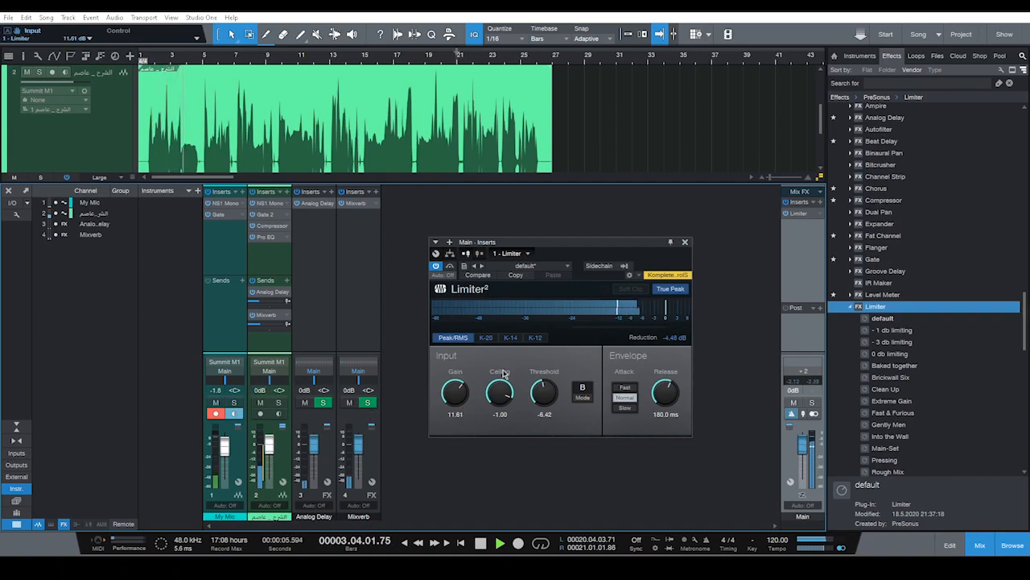
Fine-tune the Limiter's input gain to about 11.79 while playing the voice.
left_click_drag(461, 400, 462, 395)
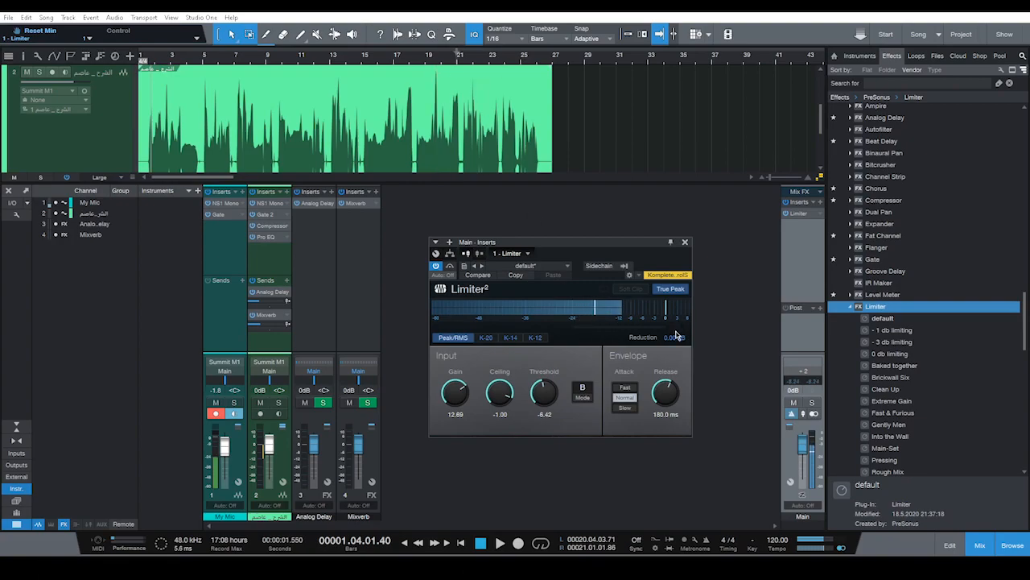
key("space")
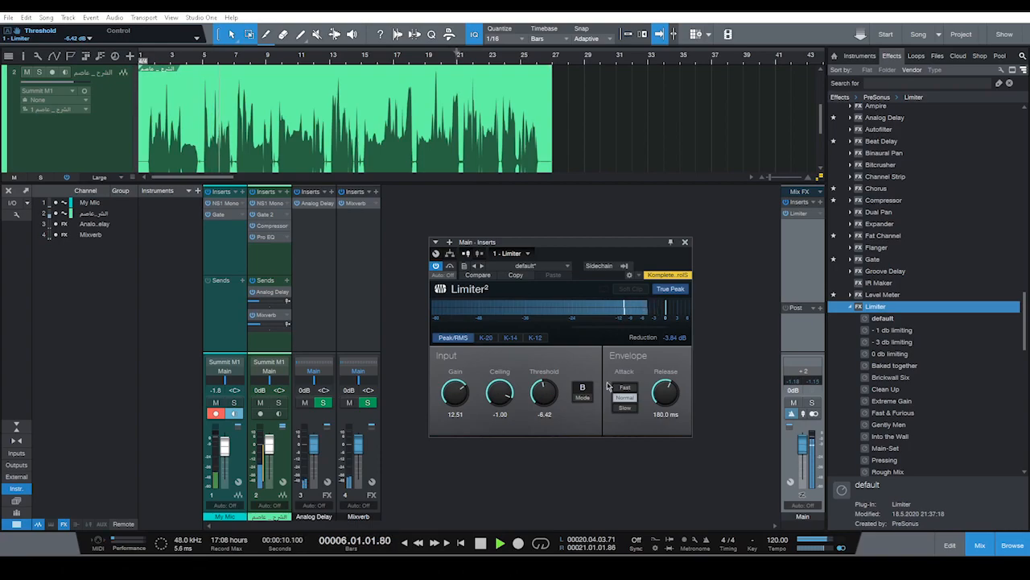
scroll(459, 402, "down", 3)
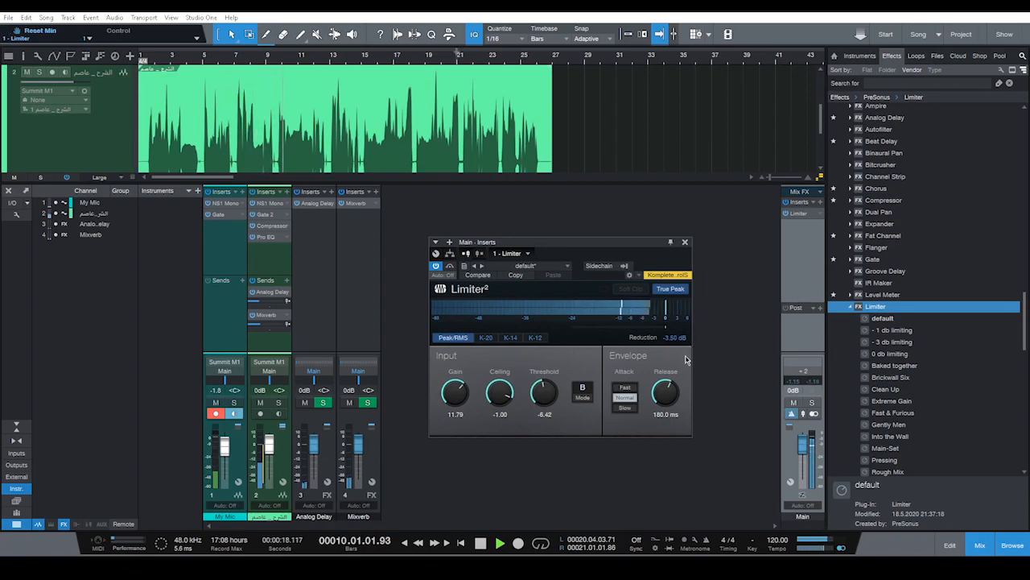
key("space")
Play the loud peak near bar 19 repeatedly and examine the Limiter's gain reduction.
left_click(339, 73)
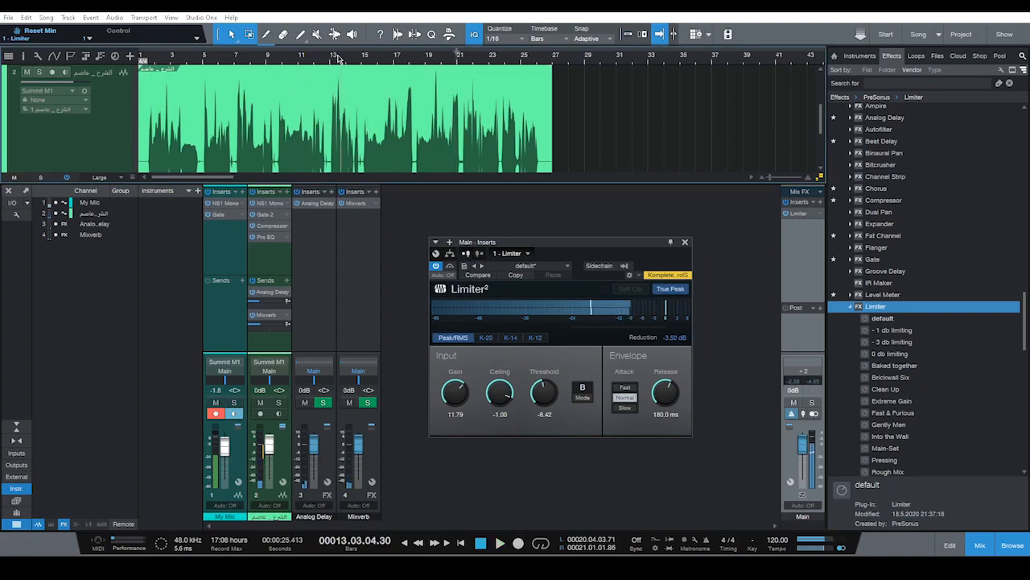
left_click(333, 58)
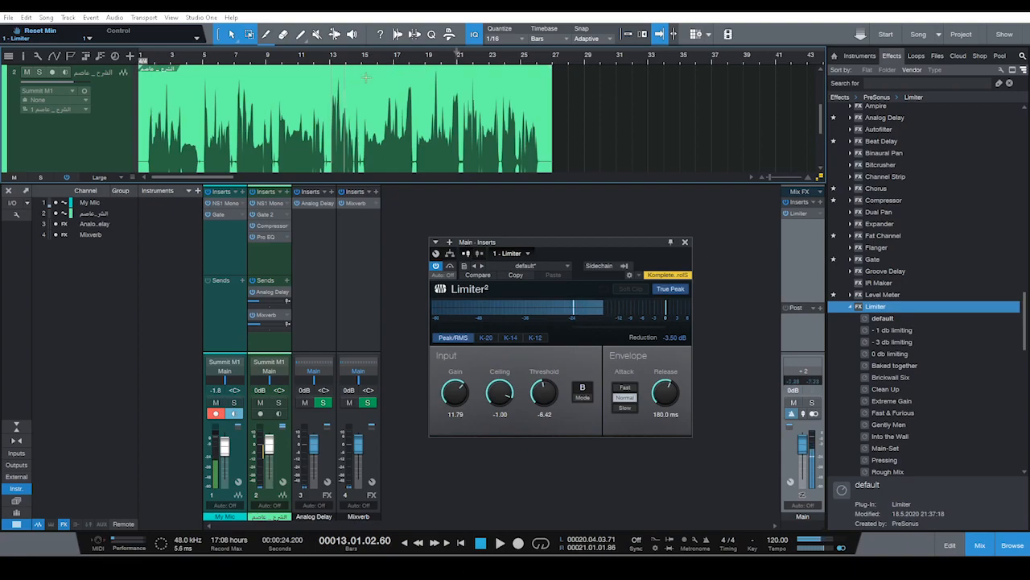
left_click(429, 59)
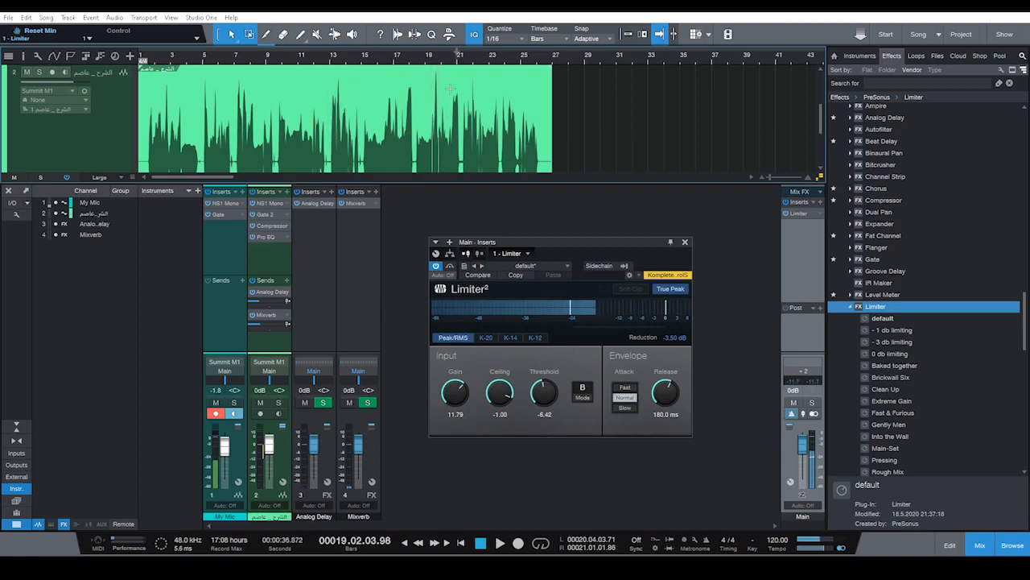
key("space")
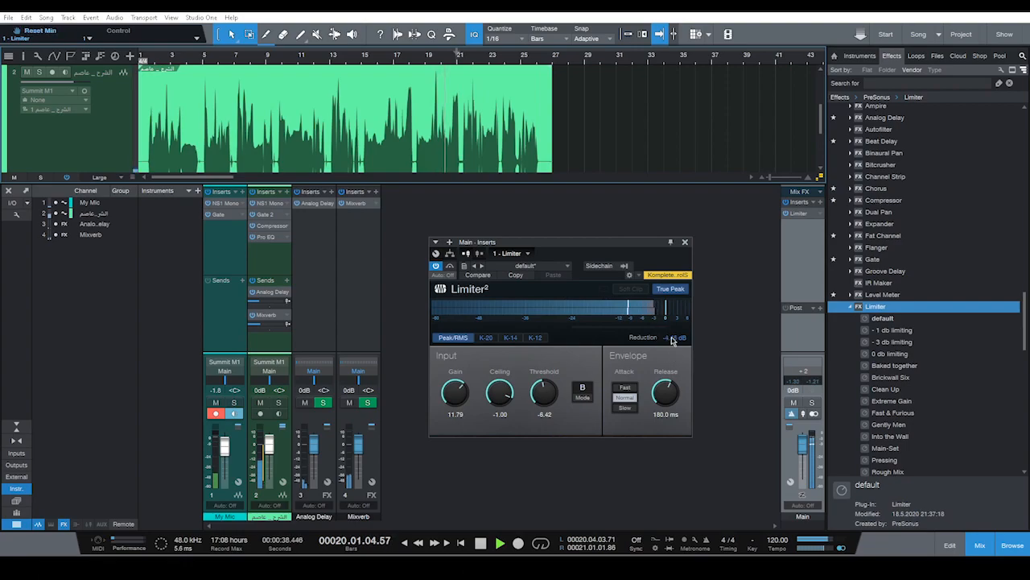
key("space")
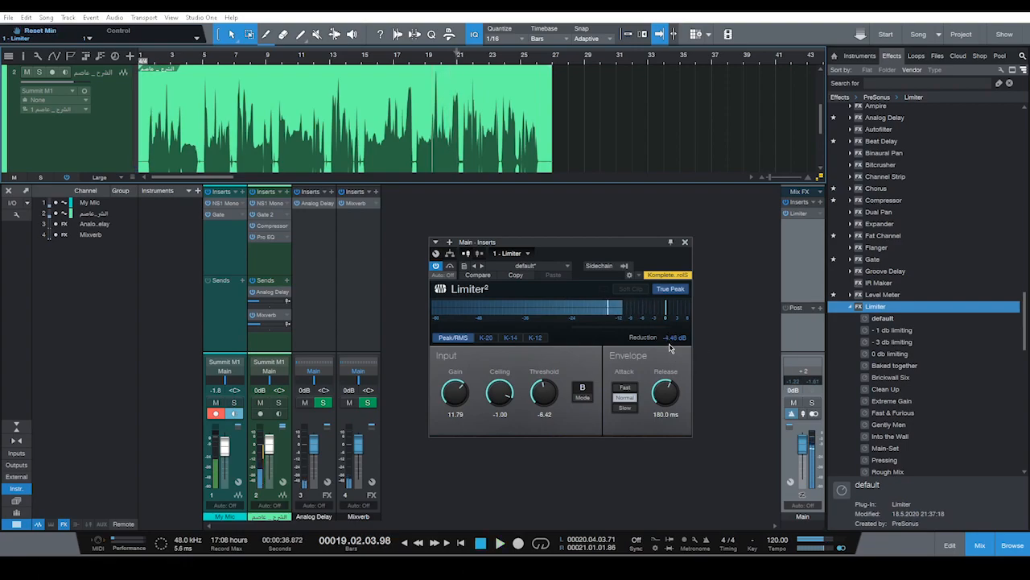
key("space")
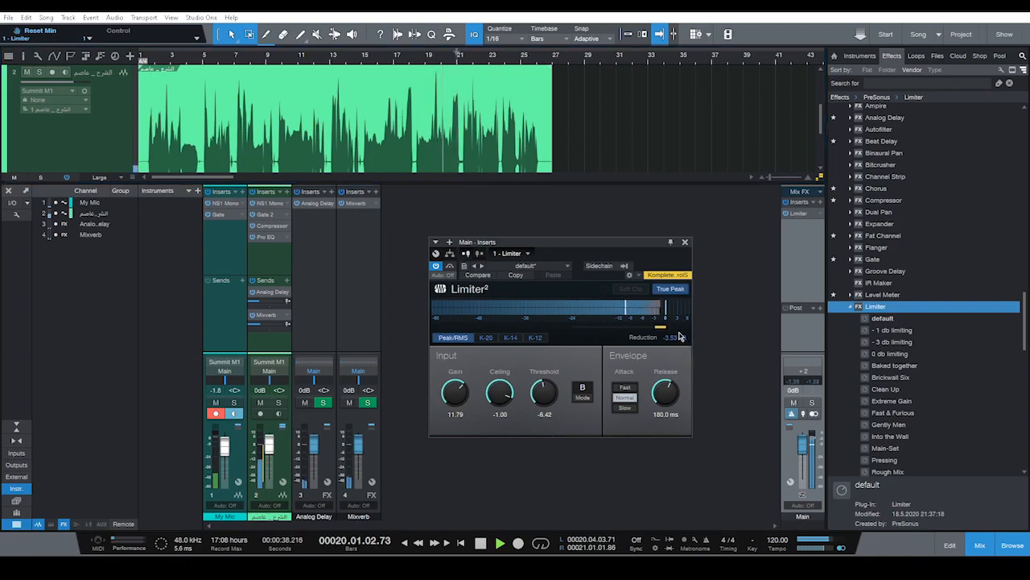
key("space")
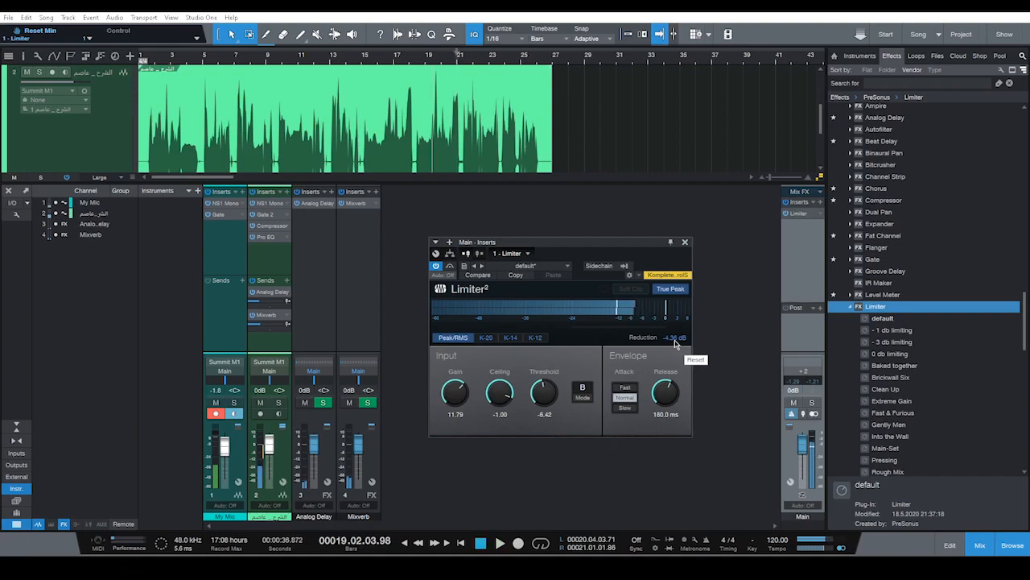
Check the Limiter on the Main output once more and close its window.
left_click(685, 244)
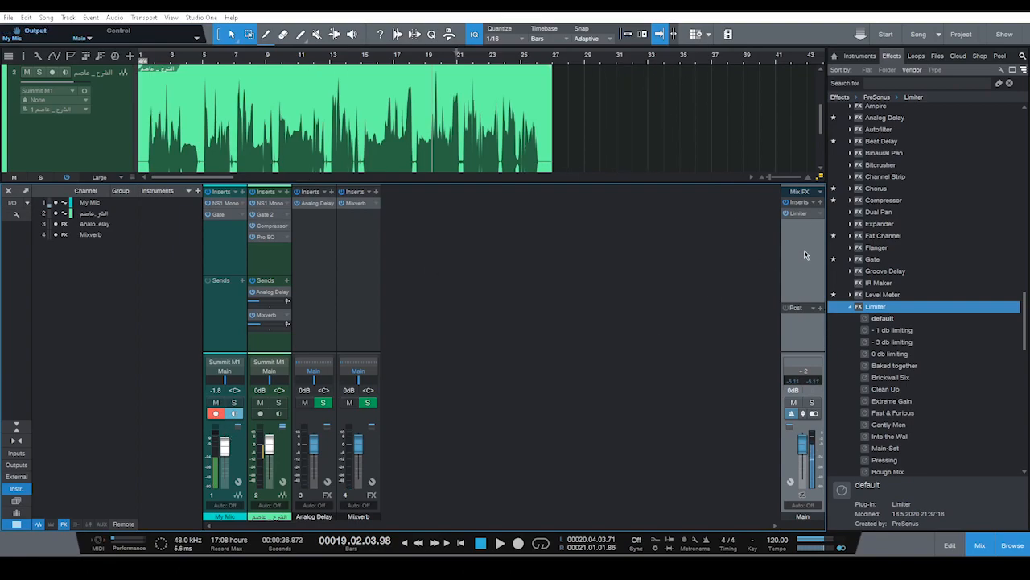
double_click(797, 216)
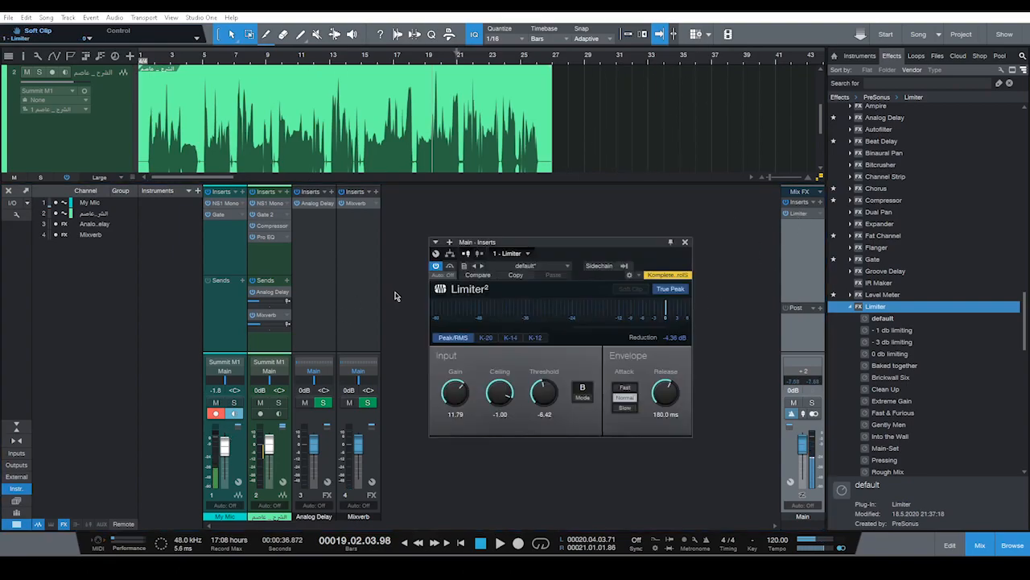
left_click(685, 243)
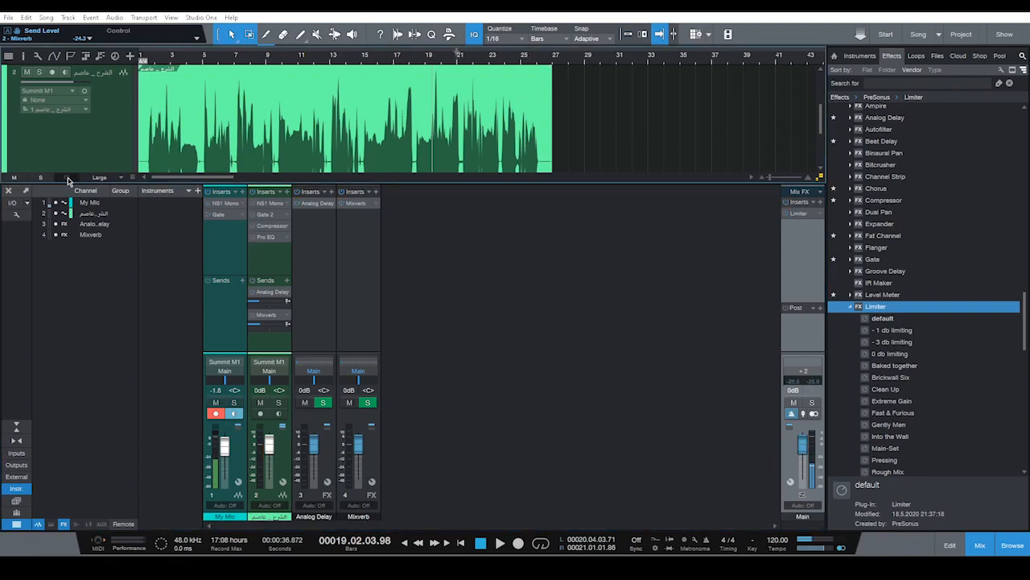
Play the voice from near the start of bar 1 with all inserts deactivated and with them activated to compare the sound.
left_click(149, 60)
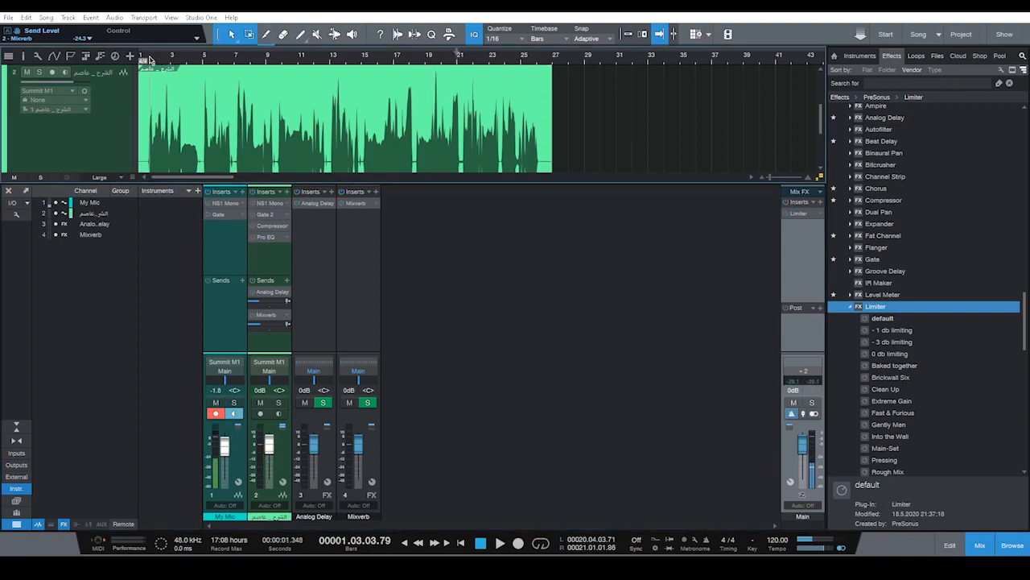
key("space")
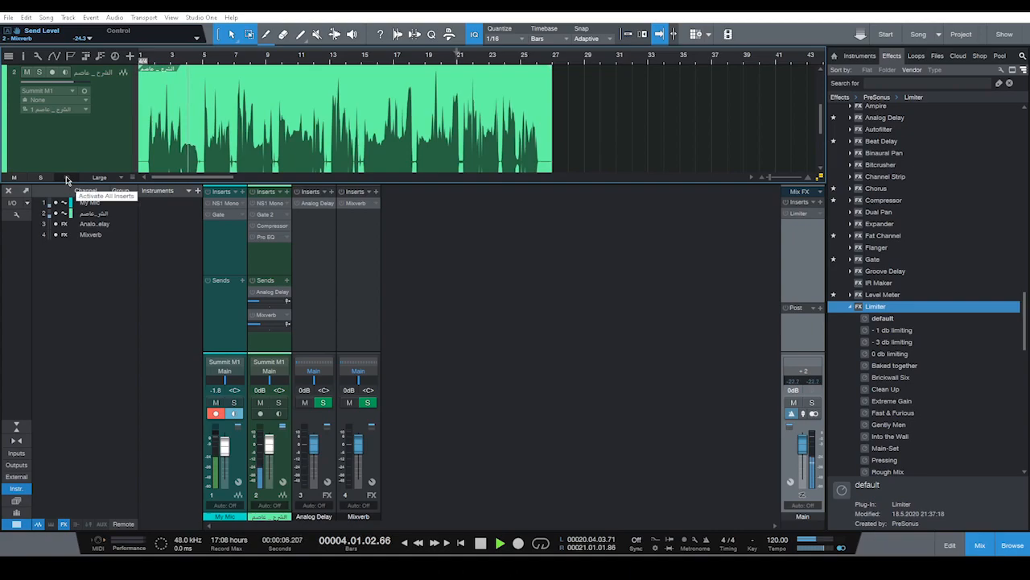
key("space")
key("space")
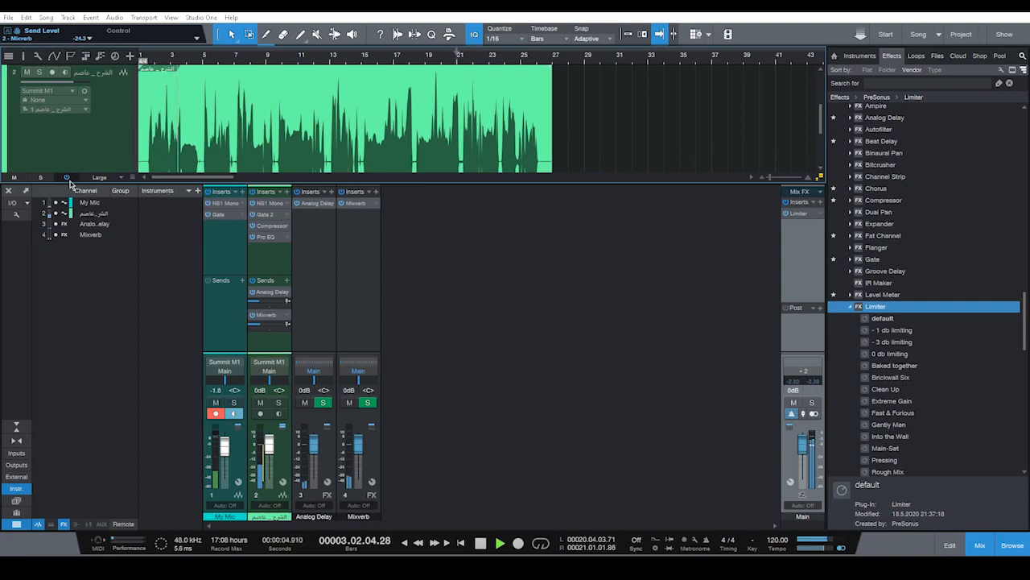
key("space")
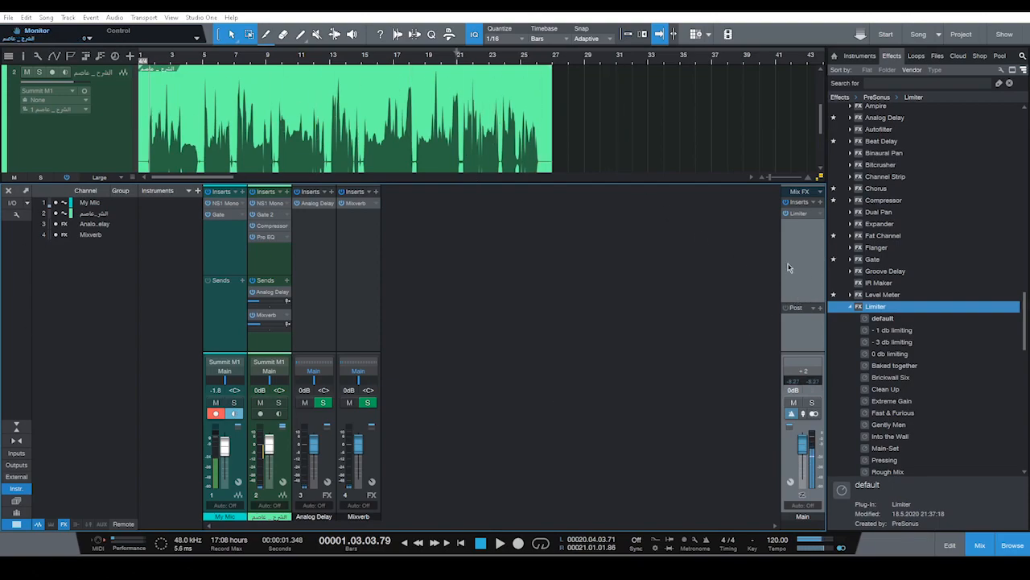
Hide the mixer and select the whole voice recording in the arrangement.
key("F3")
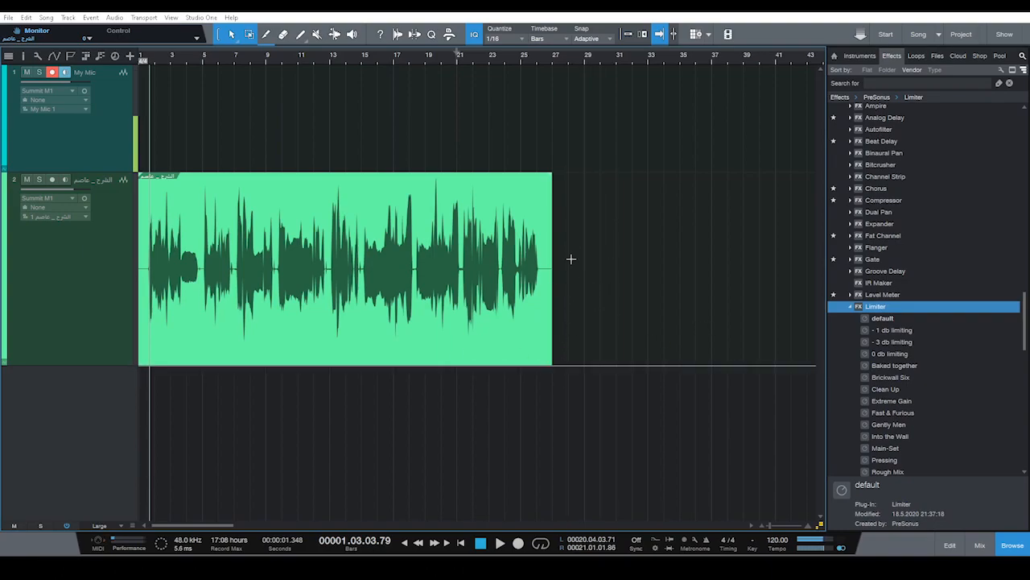
left_click_drag(573, 331, 0, 334)
left_click(676, 355)
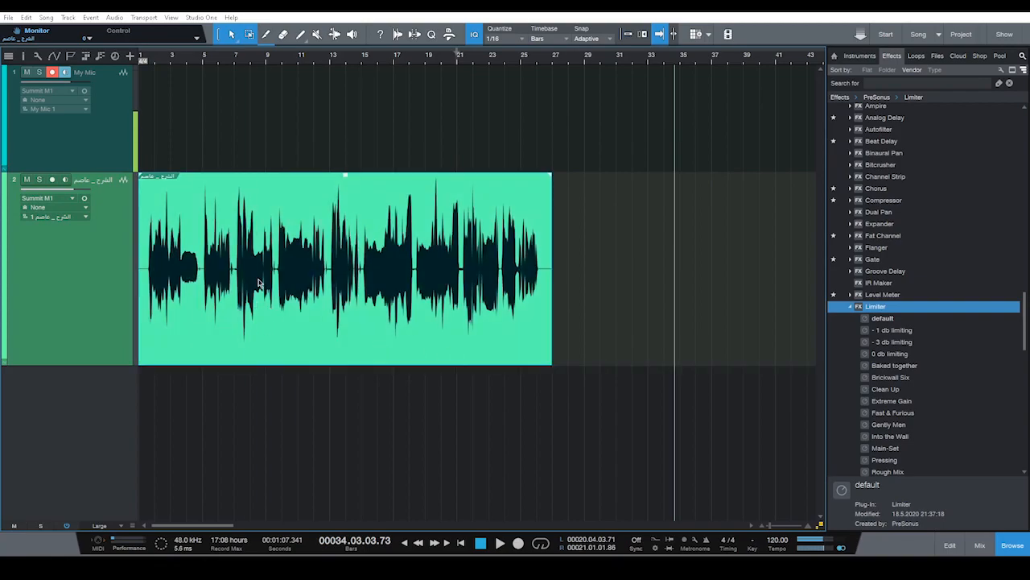
left_click(604, 328)
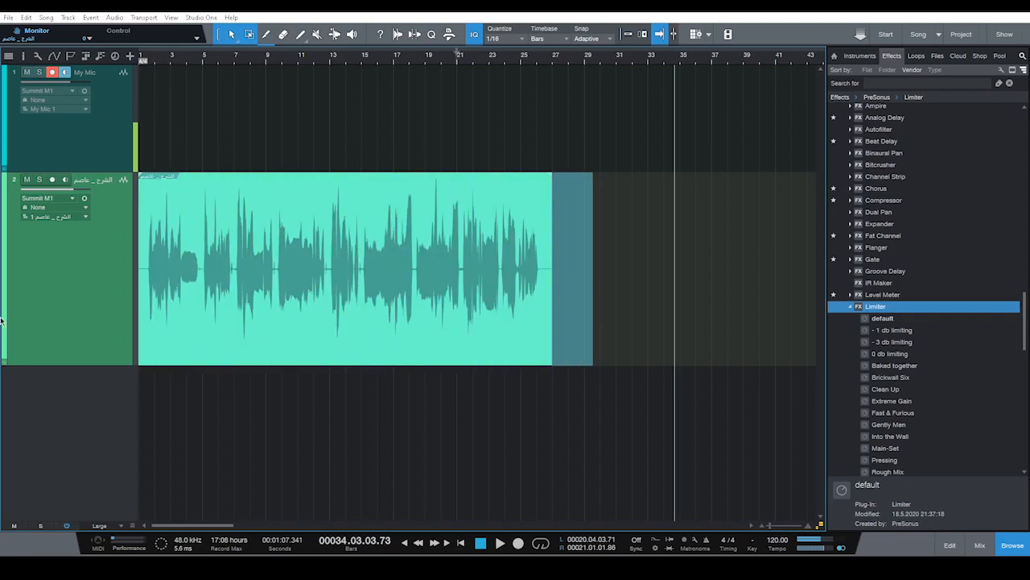
left_click(91, 293)
left_click(93, 292)
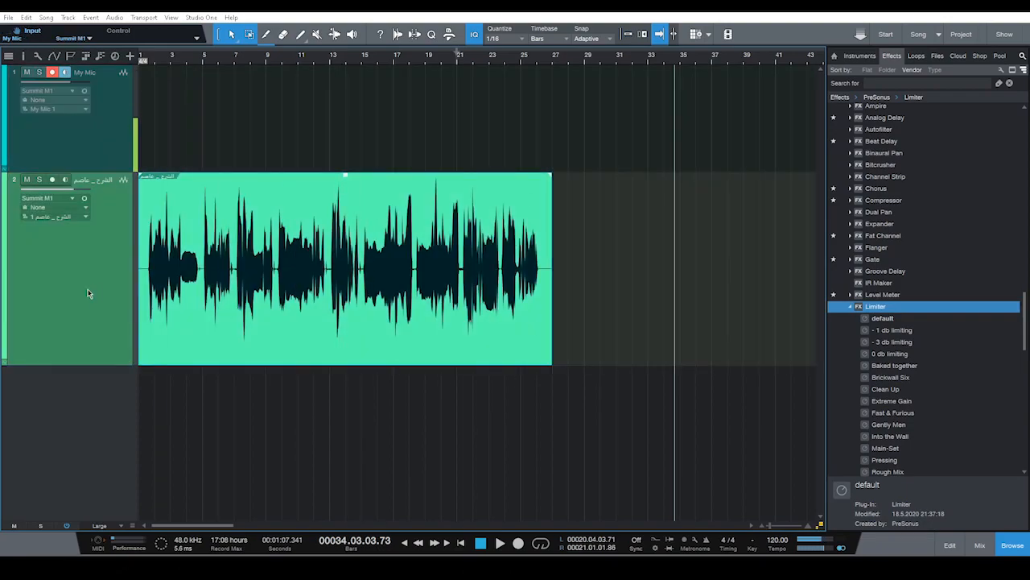
left_click(616, 320)
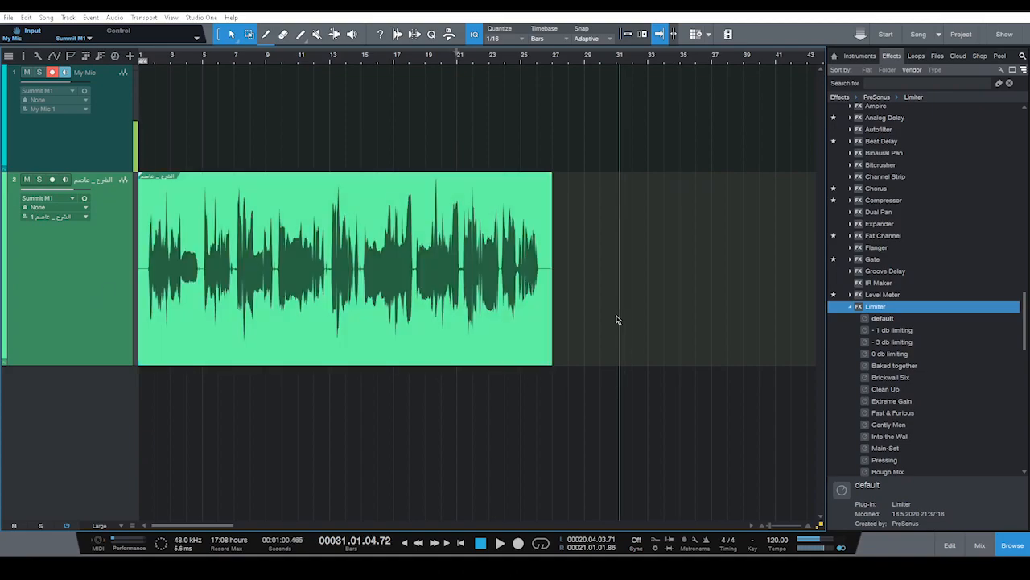
left_click(404, 320)
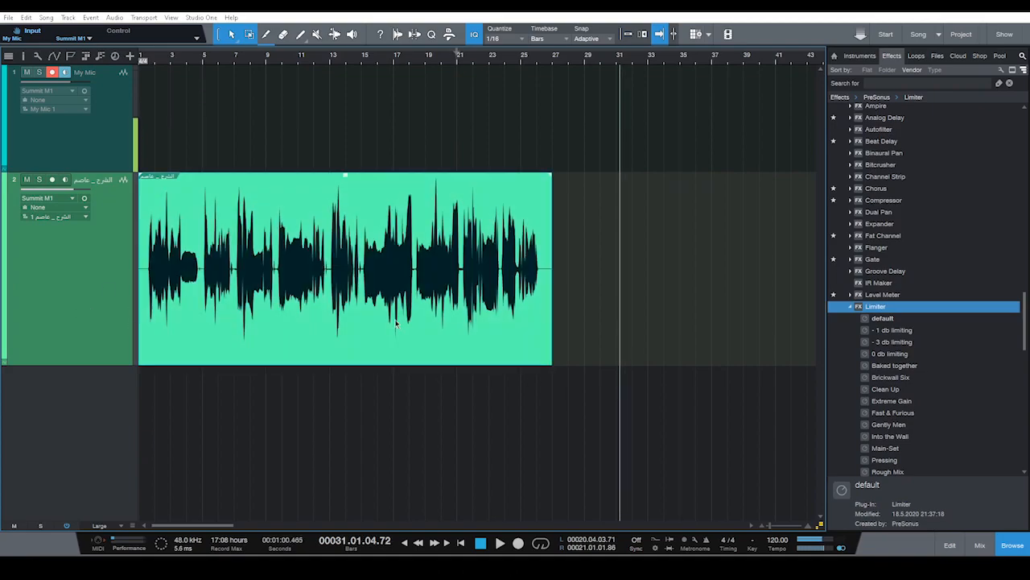
Split the voice recording into two events near bar 15.
left_click(360, 220)
left_click_drag(416, 202, 450, 202)
left_click(450, 202)
left_click(633, 282)
mouse_move(553, 335)
left_mouse_down()
mouse_move(581, 336)
mouse_move(558, 354)
left_mouse_up()
left_click(676, 282)
Select both pieces of the voice recording and merge them into one event.
key("ctrl+a")
left_click(570, 346)
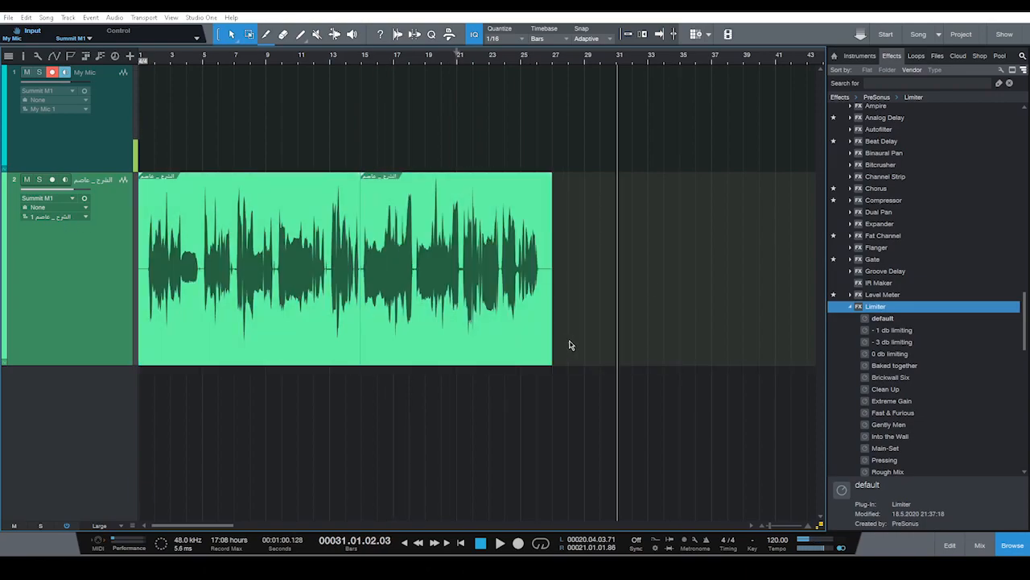
key("ctrl+a")
key("g")
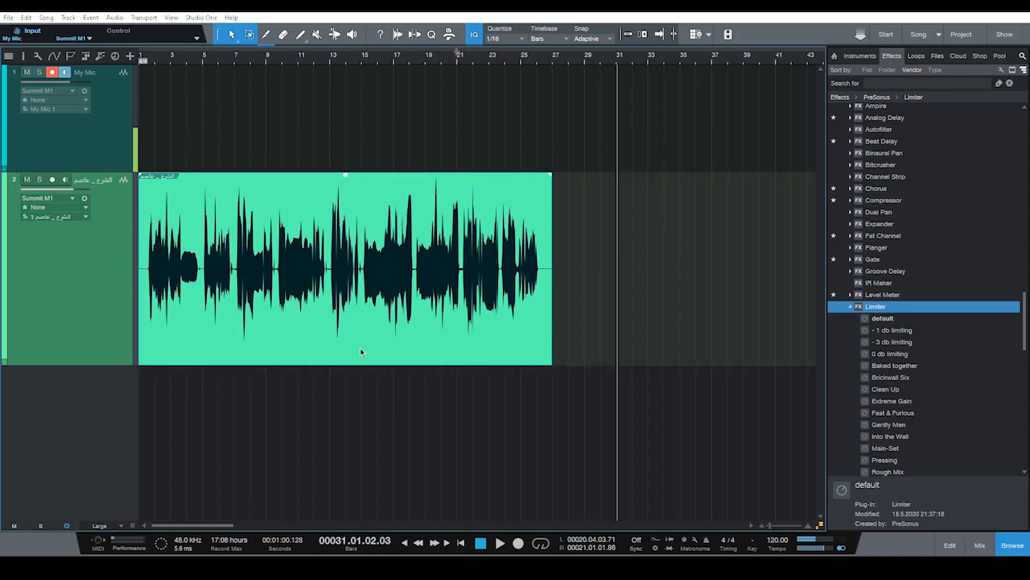
Set the loop range to the voice recording and extend its end to about bar 29.03.
left_click(517, 58)
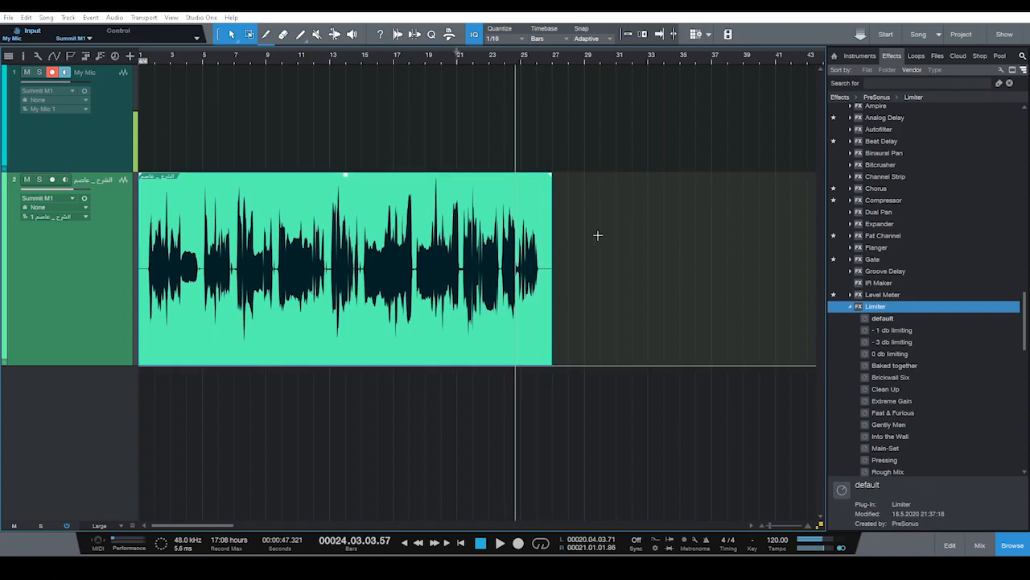
key("p")
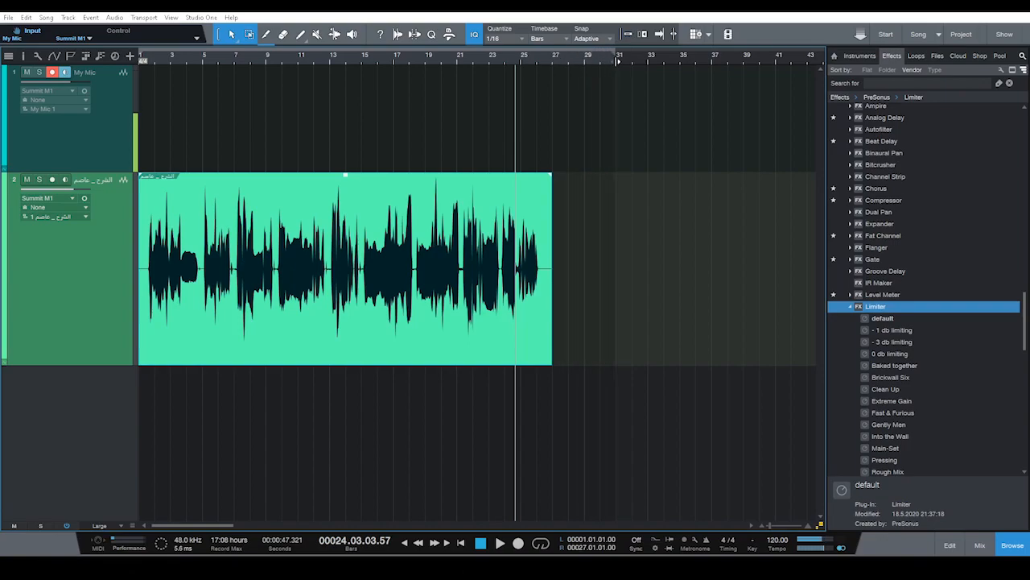
left_click(524, 60)
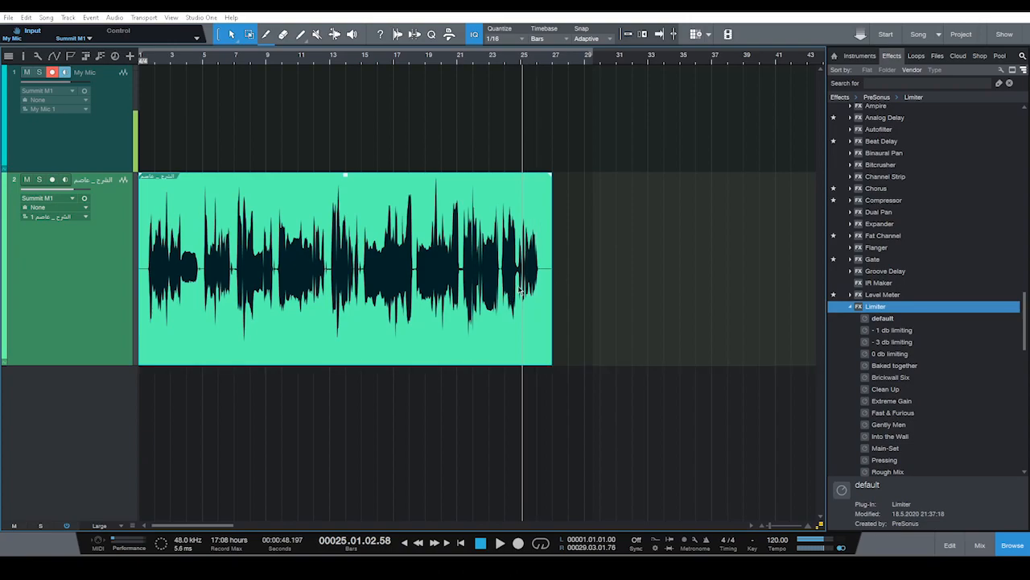
Play the recording's ending from about bar 24 past its end and set the loop range from bar 1 to bar 31.
left_click(510, 60)
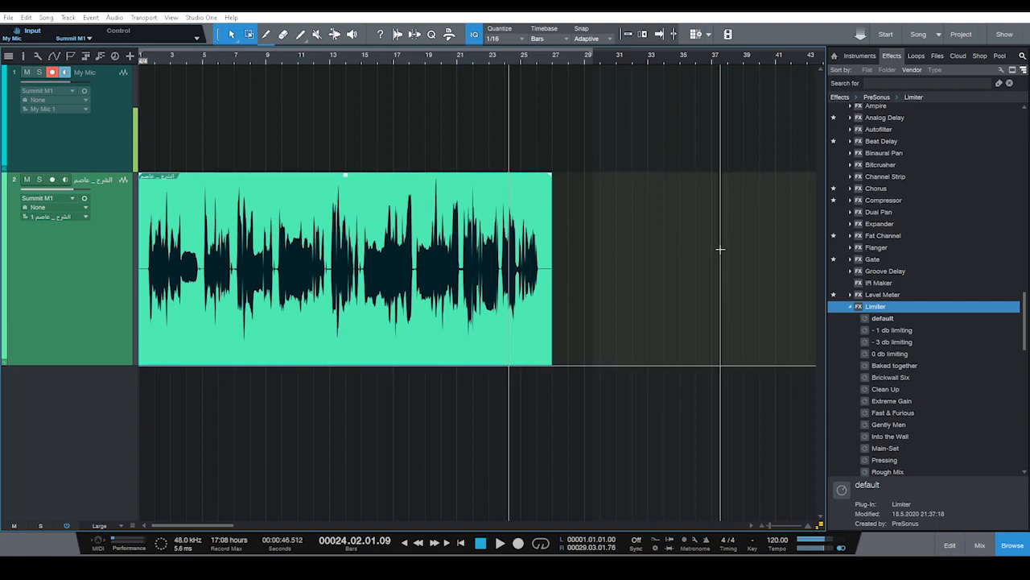
key("space")
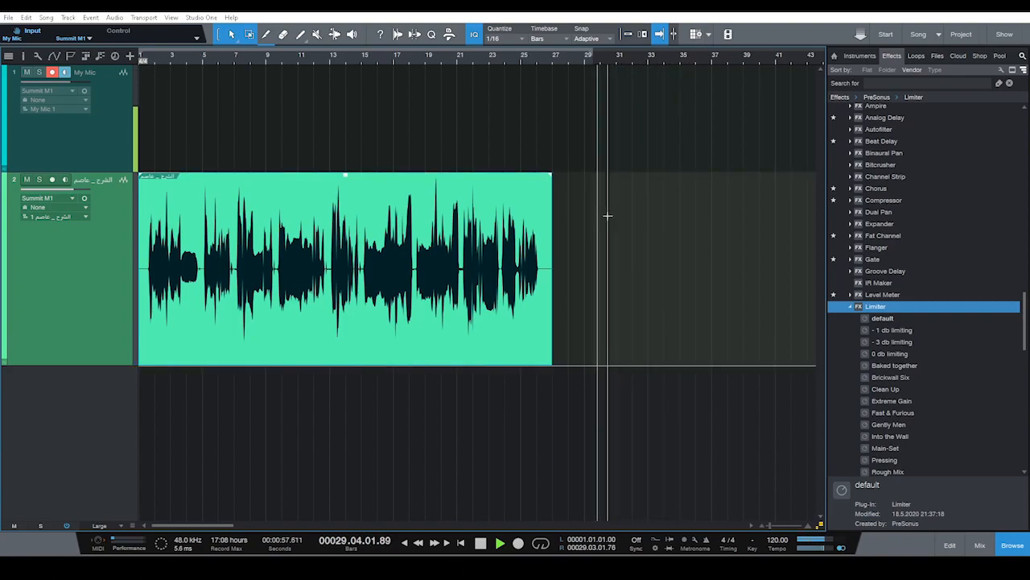
key("space")
left_click_drag(603, 220, 77, 352)
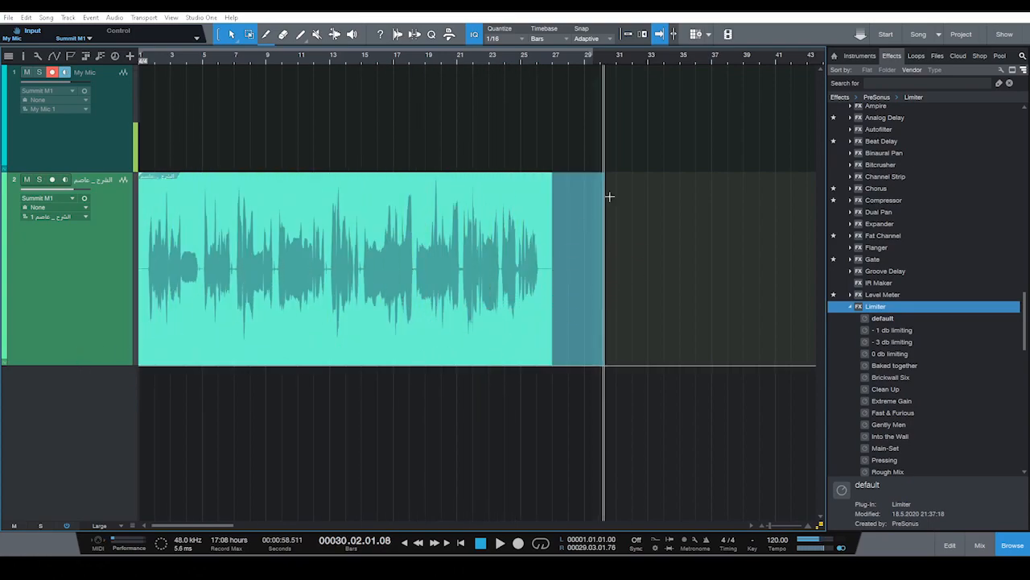
key("p")
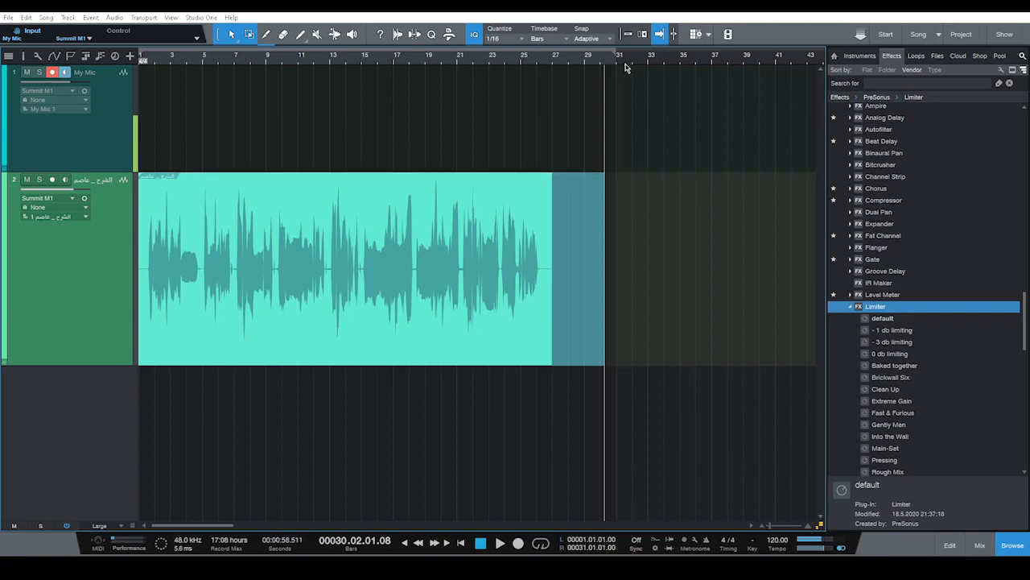
Switch the timebase to Seconds and set the loop's end at the playback cursor, about 58.5 s.
left_click(541, 40)
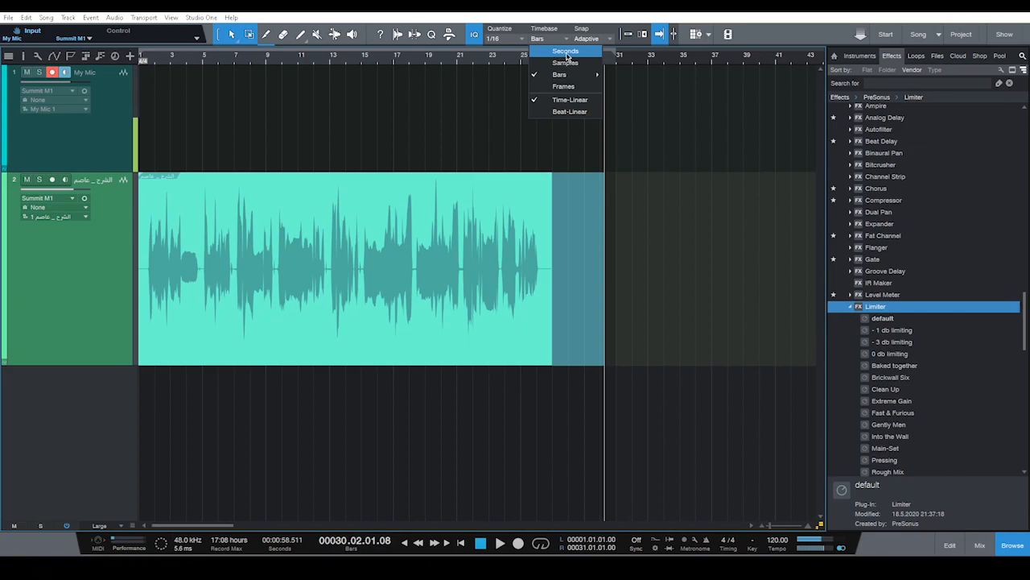
key("Escape")
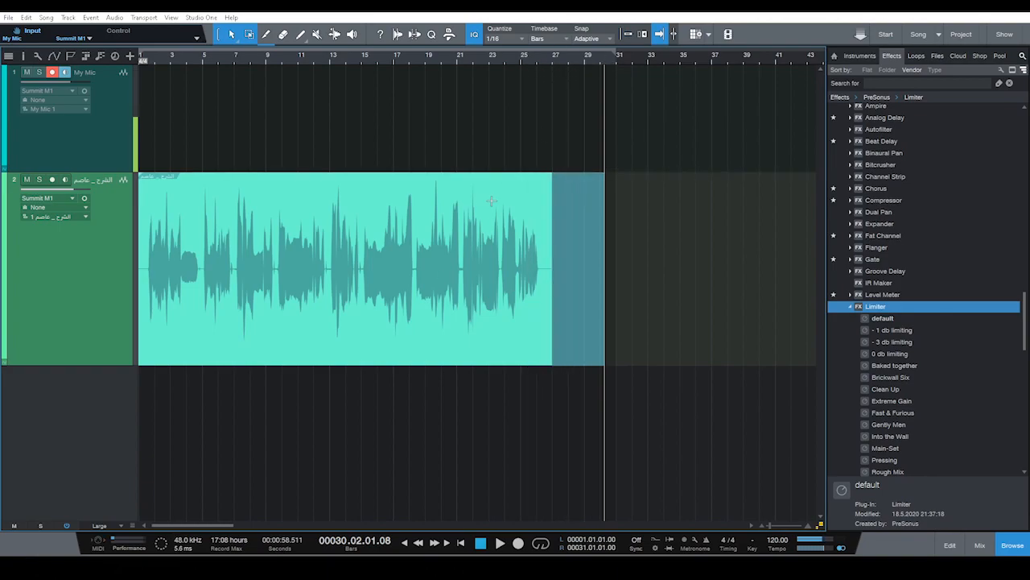
left_click(548, 42)
left_click(567, 62)
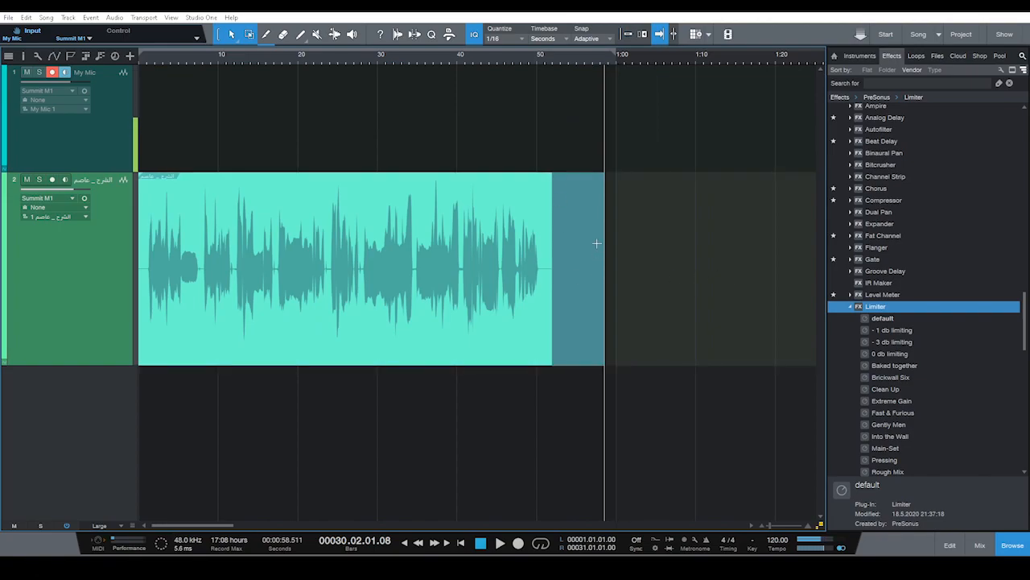
left_click(606, 65, "alt")
key("KP_Subtract")
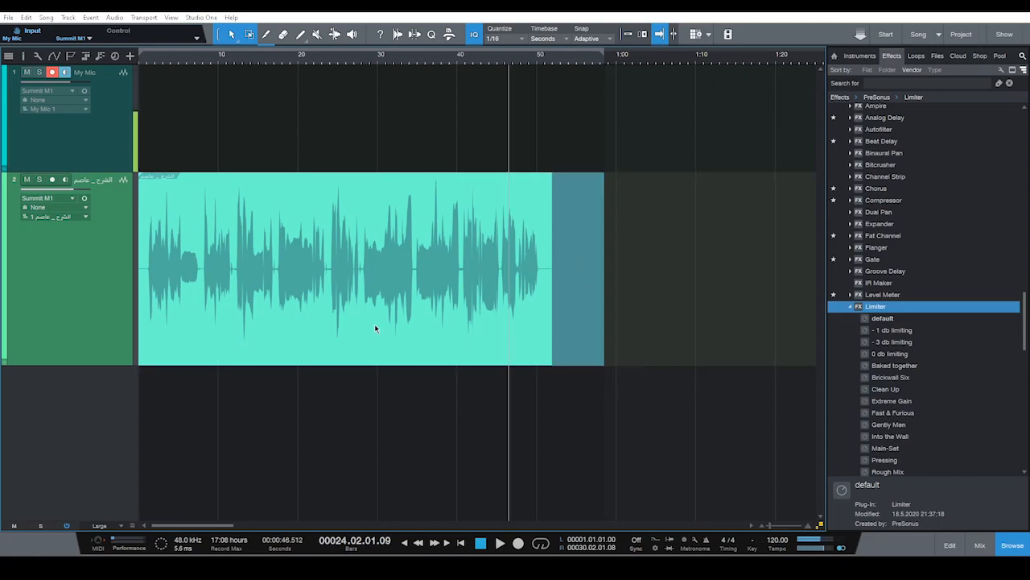
Play the zoomed-in opening of the recording and move the loop's start to about 1.01.04.74, just before the voice.
key("Home")
key("space")
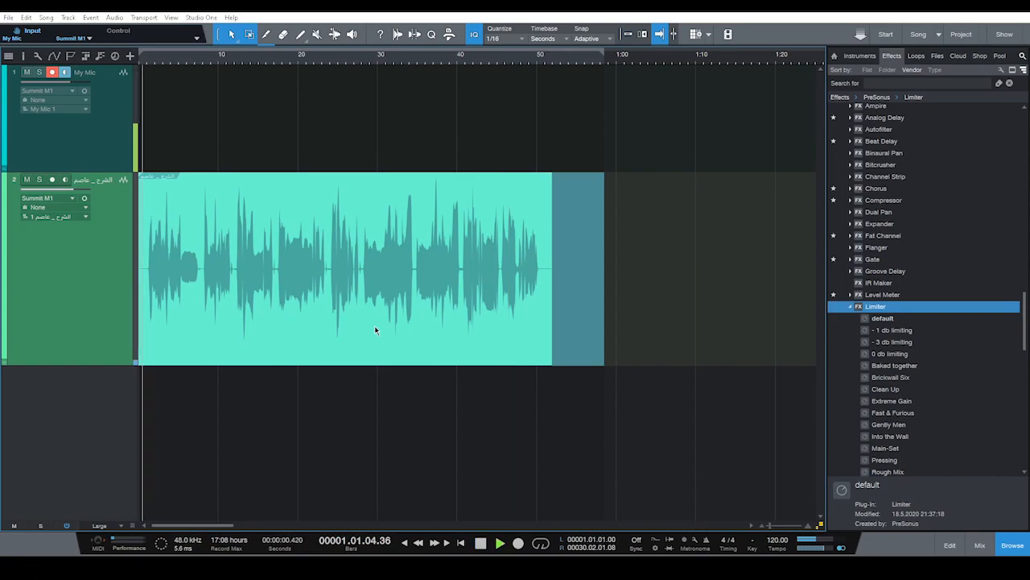
key("space")
key("e")
key("e")
key("e")
key("space")
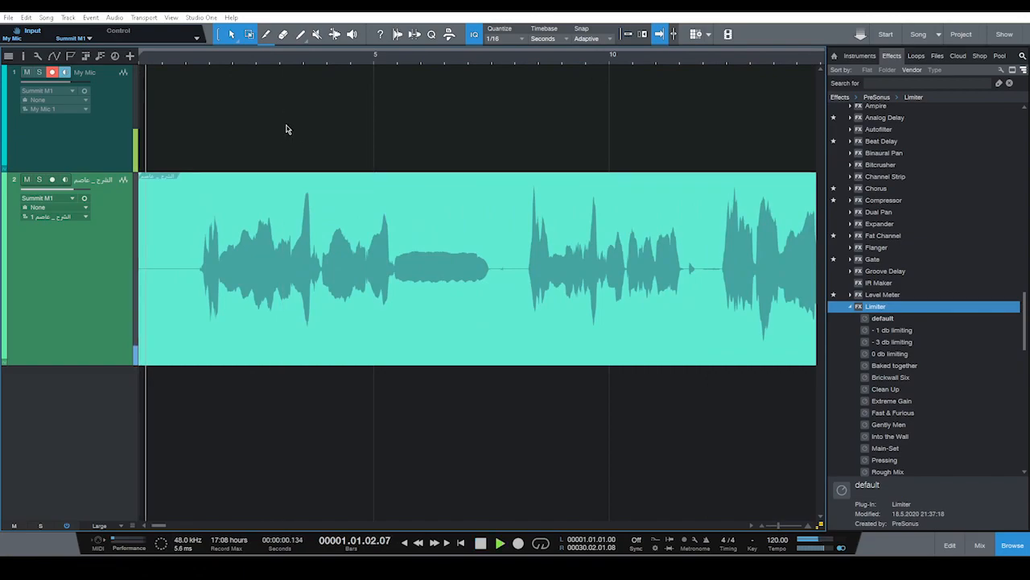
key("space")
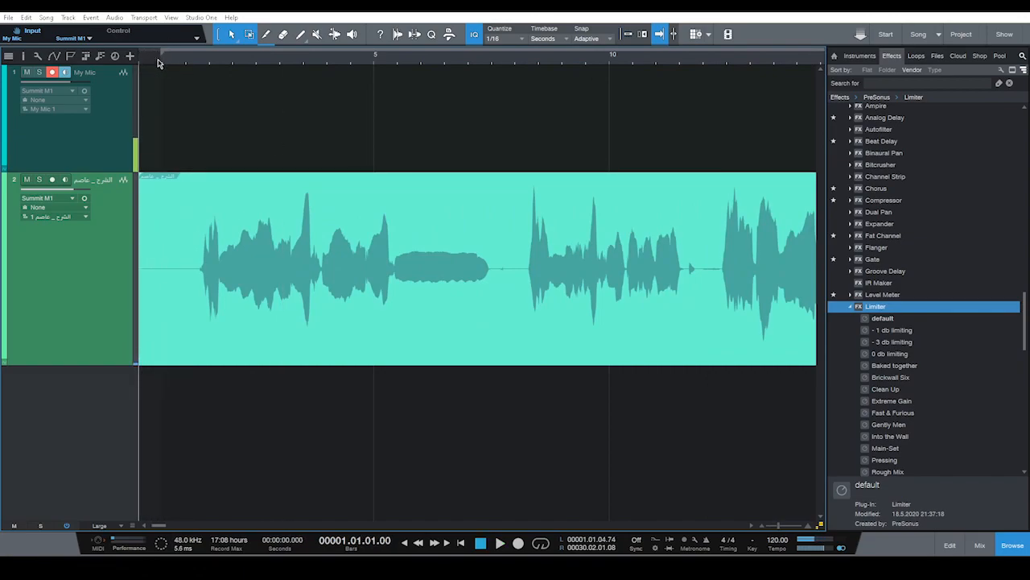
Move the loop's start closer to the first word, at about 1.02.02.11, and play from there to check it.
left_click(158, 63)
key("space")
key("space")
left_click(169, 56)
key("space")
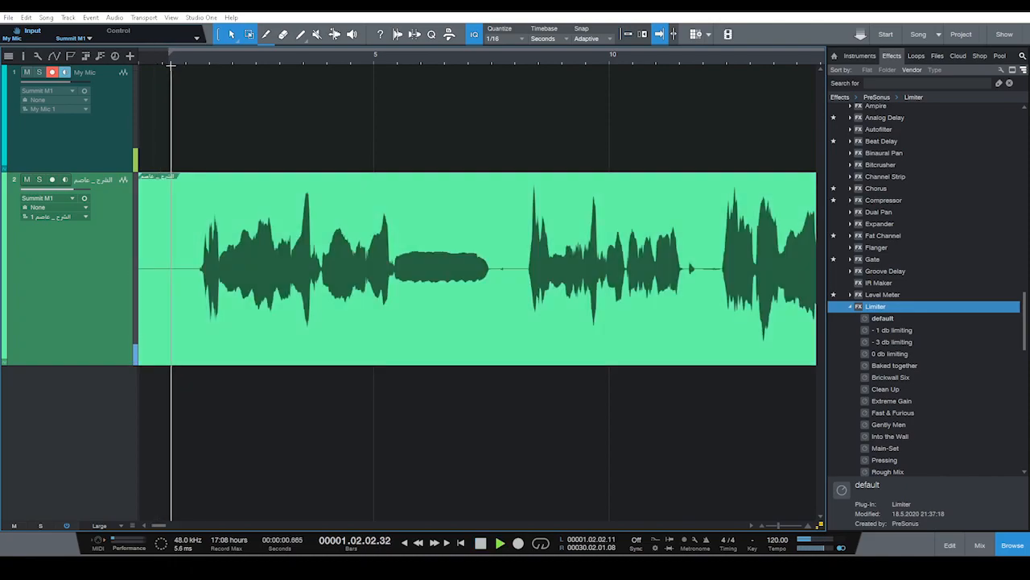
scroll(219, 64, "down", 5)
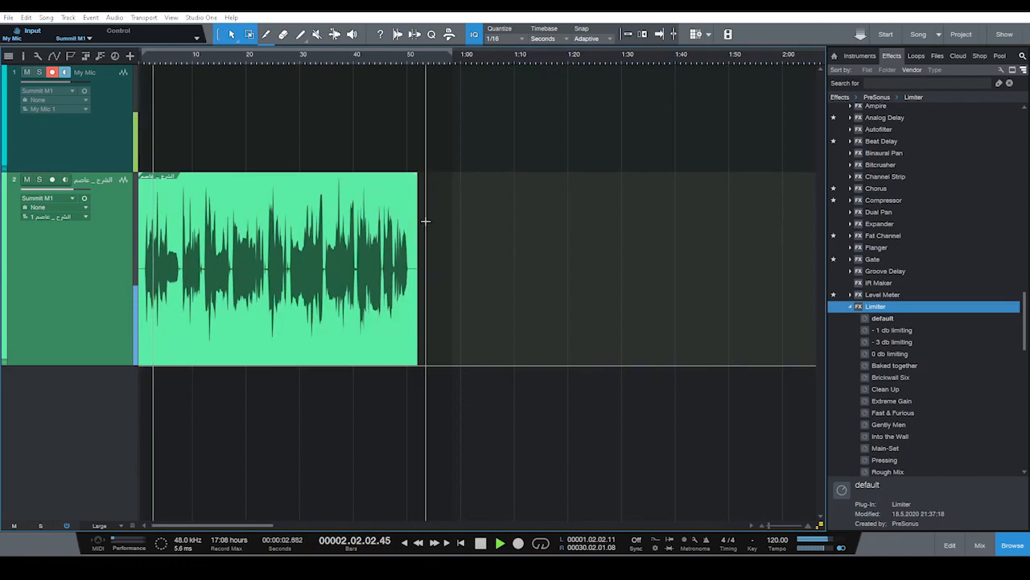
key("space")
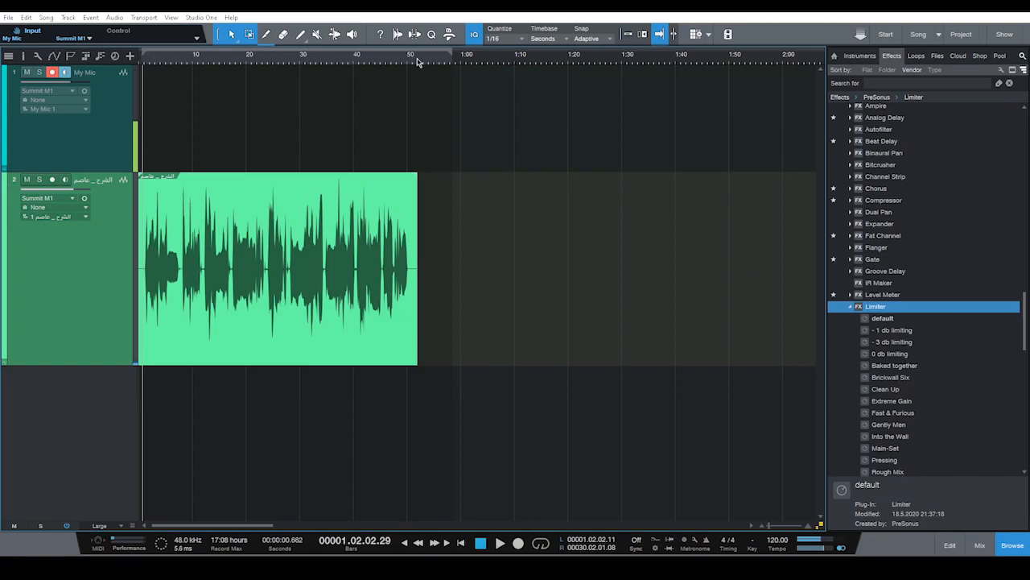
Show the marker track and place the song's Start marker at the loop's start, about 0.6 s, playing from there to check it.
scroll(441, 62, "up", 3)
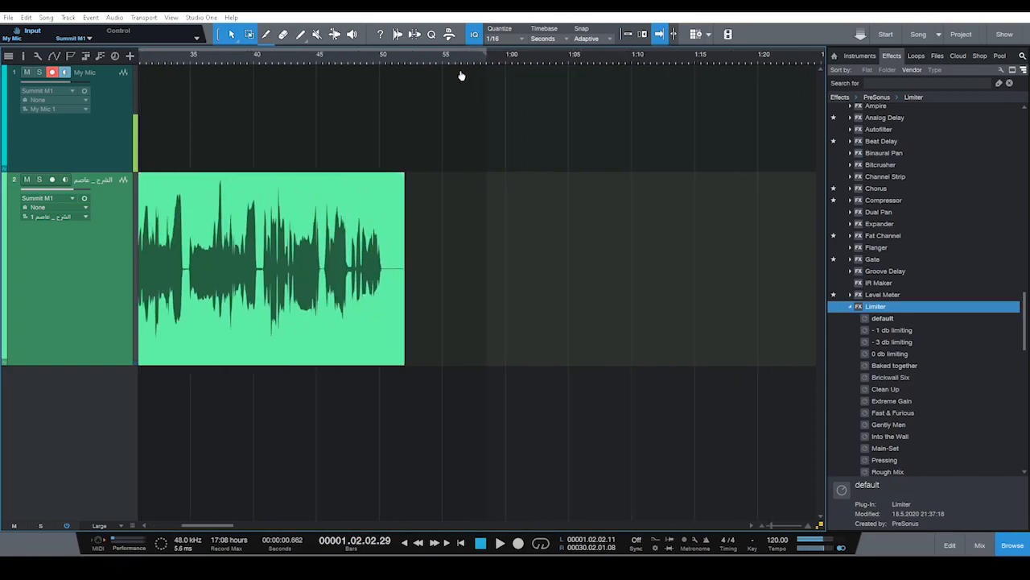
left_click(71, 55)
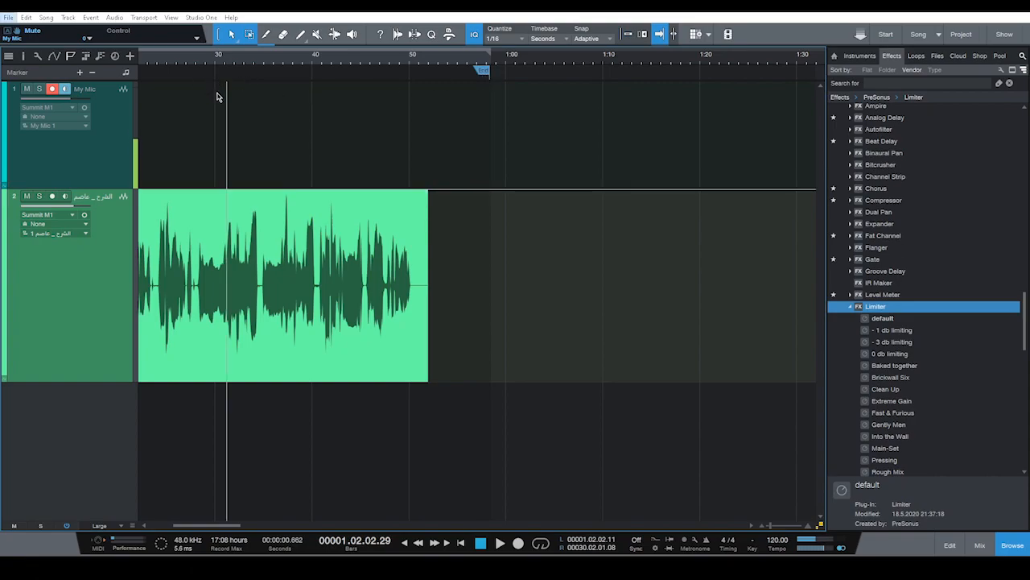
left_click(148, 74, "ctrl")
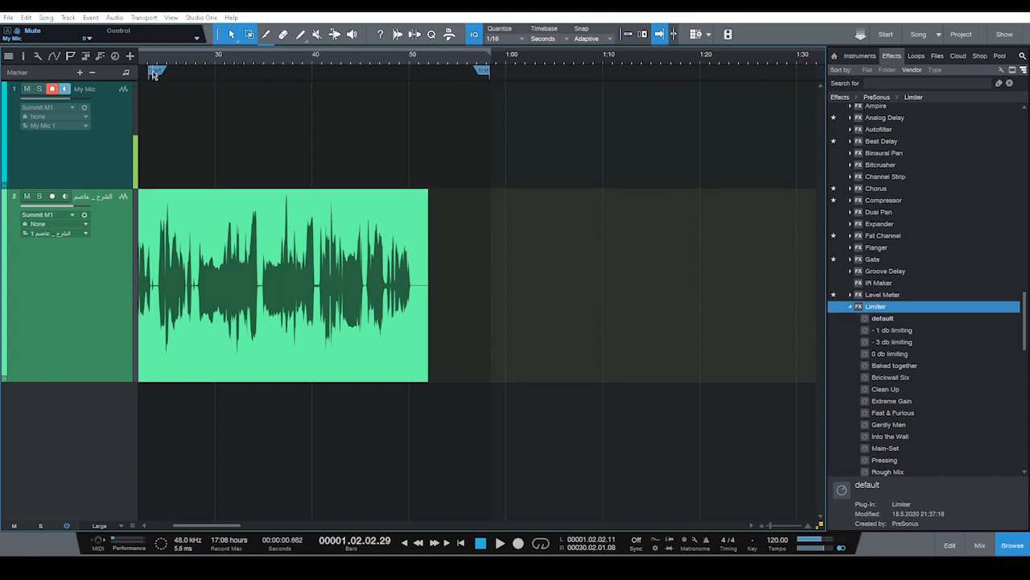
left_click(155, 73)
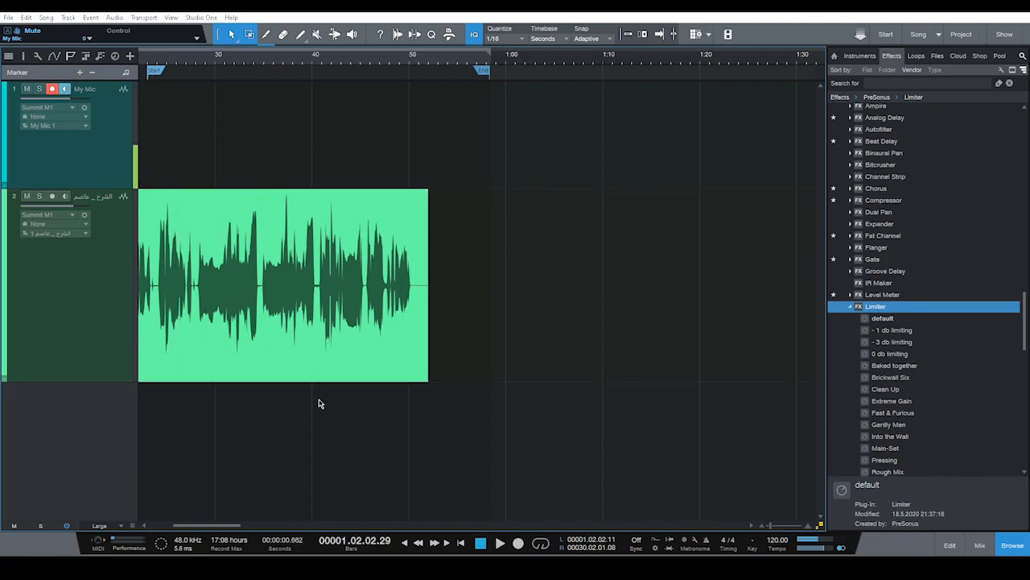
left_click_drag(302, 56, 454, 57)
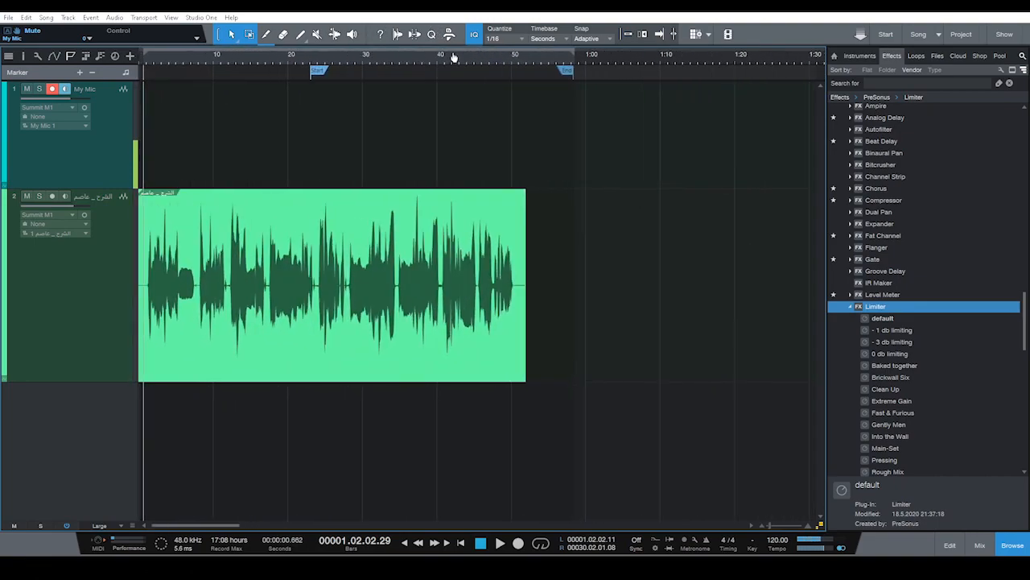
mouse_move(319, 72)
left_mouse_down()
mouse_move(150, 75)
mouse_move(427, 109)
left_mouse_up()
mouse_move(209, 72)
left_mouse_down()
mouse_move(271, 70)
mouse_move(232, 81)
left_mouse_up()
key("space")
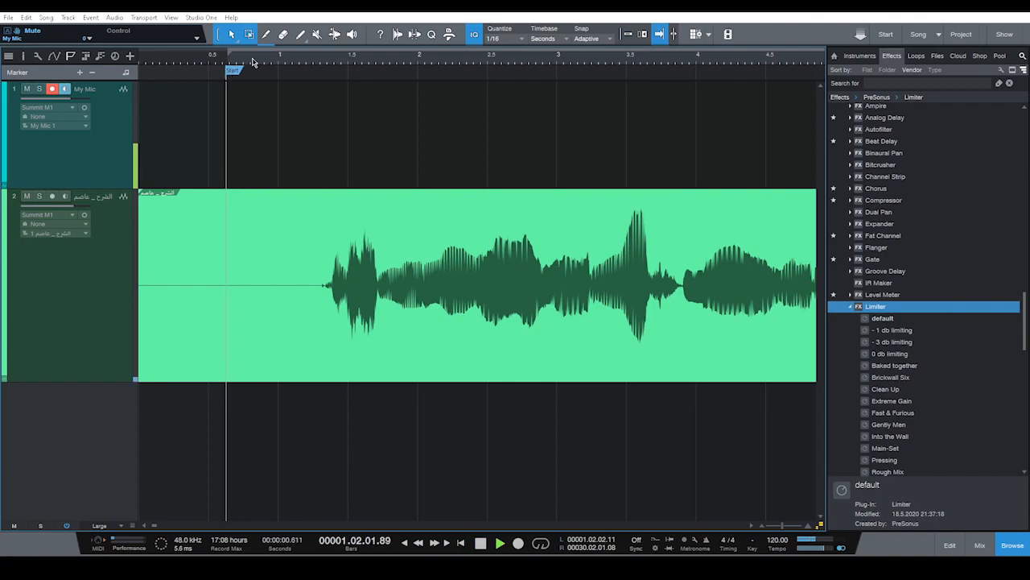
key("space")
Check the song's End marker past the recording's end and open the Export Mixdown settings.
left_click_drag(334, 64, 207, 24)
left_click_drag(647, 59, 142, 82)
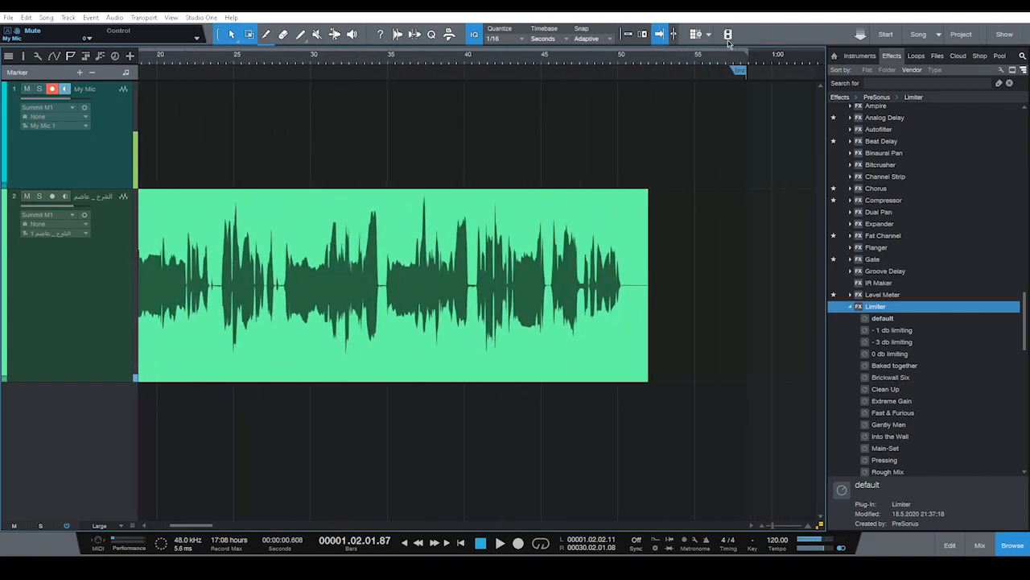
left_click_drag(686, 61, 433, 85)
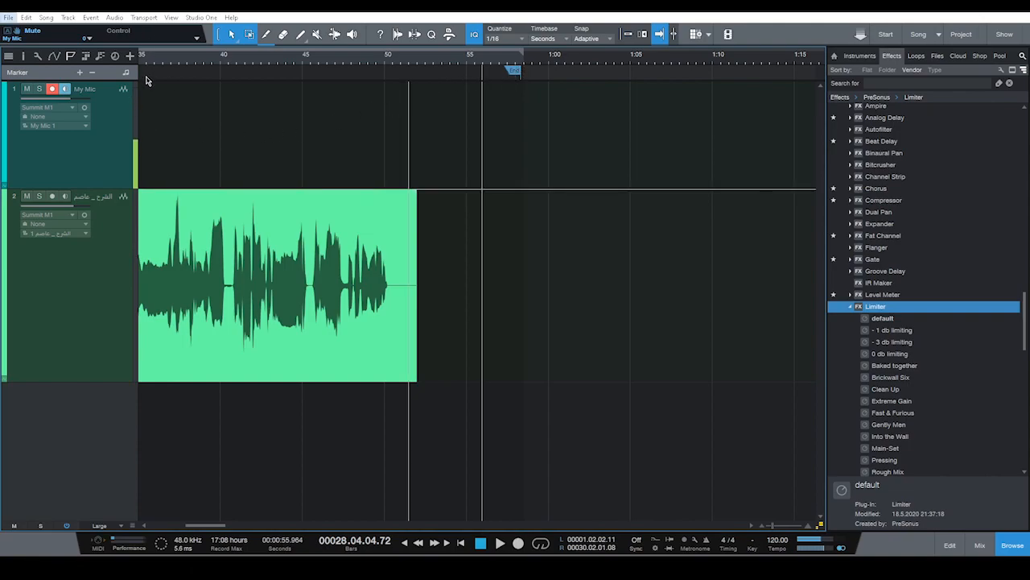
left_click_drag(367, 62, 357, 145)
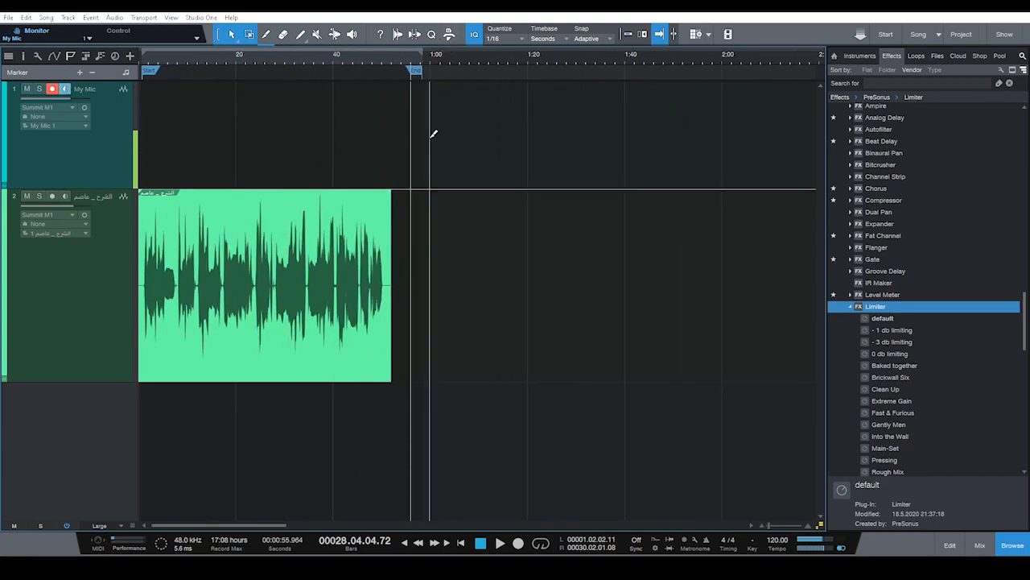
left_click(69, 19)
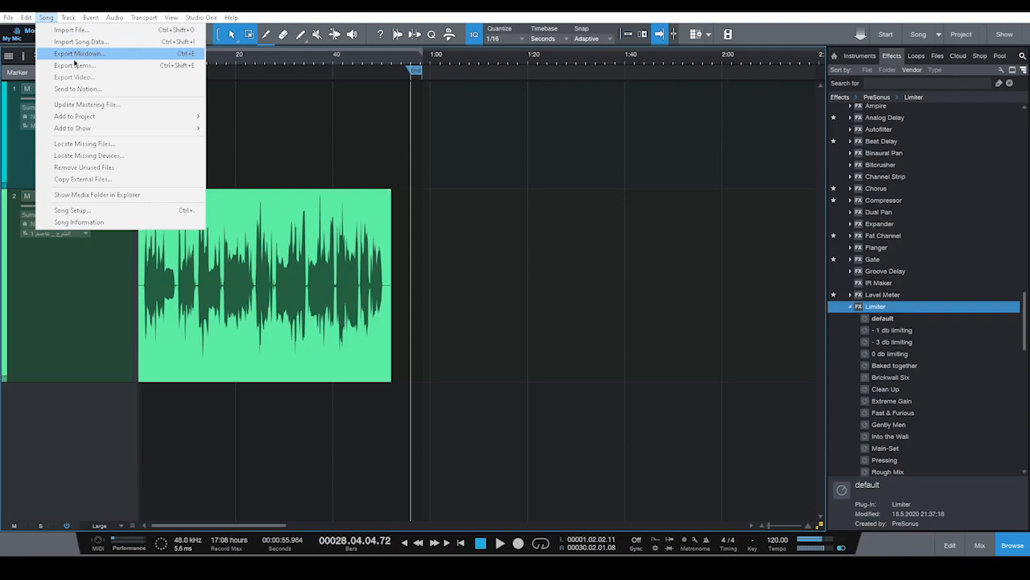
left_click(192, 55)
left_click_drag(526, 135, 654, 145)
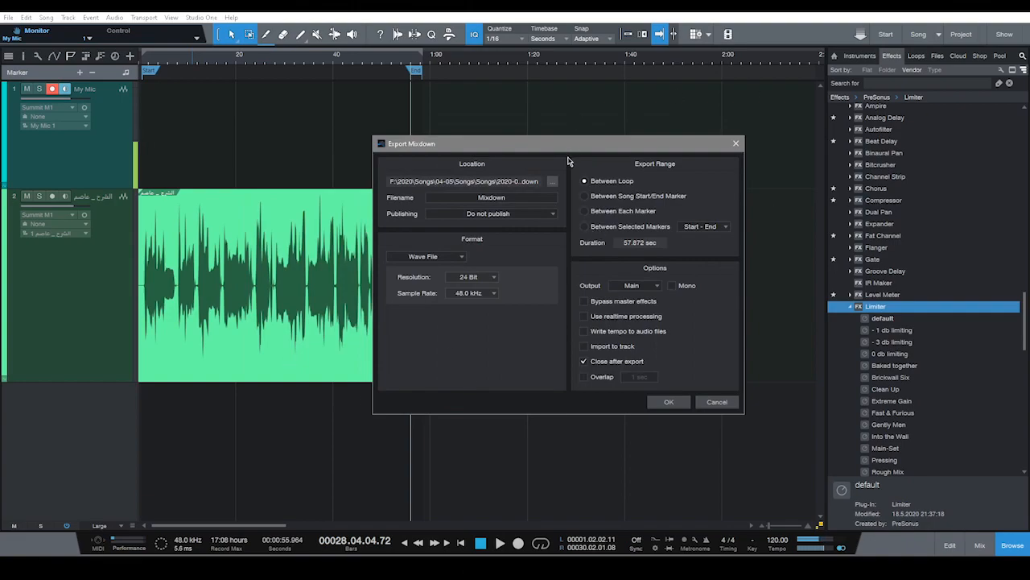
left_click_drag(564, 149, 500, 153)
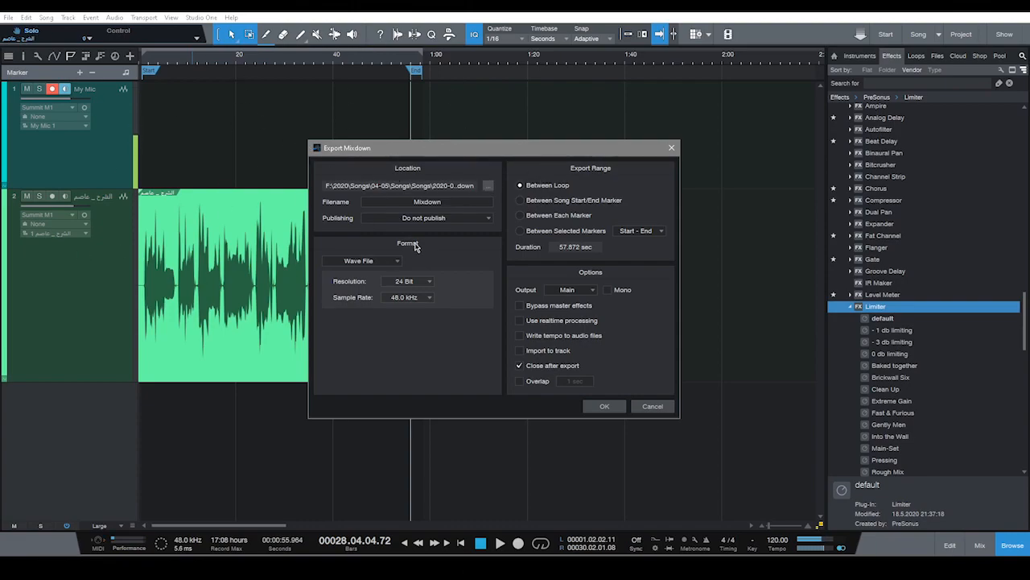
Name the export file with the reciter's name followed by "Quraan" and set the export range to Between Song Start/End Marker.
left_click(426, 201)
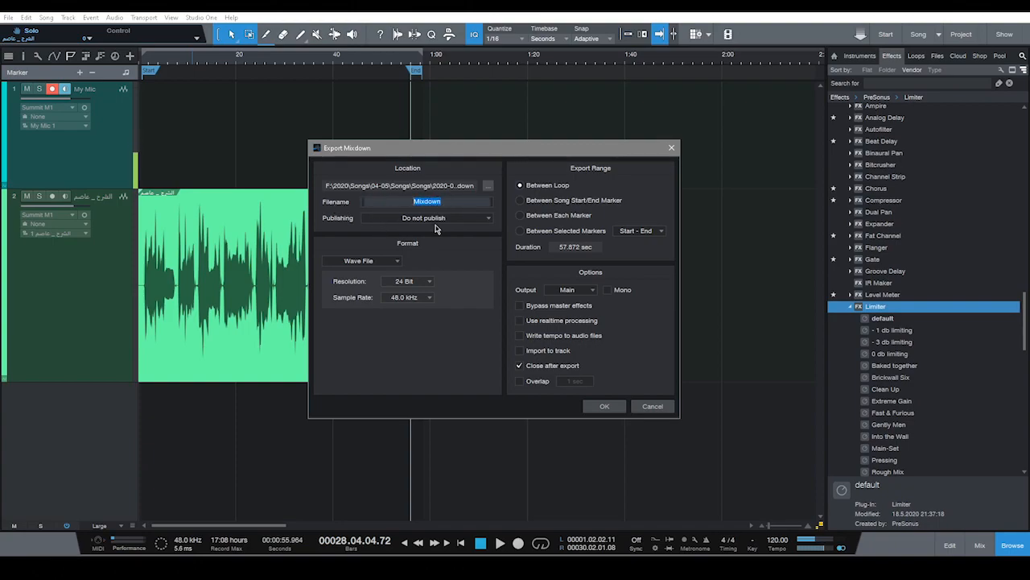
type("Sultan Quraan")
key("Return")
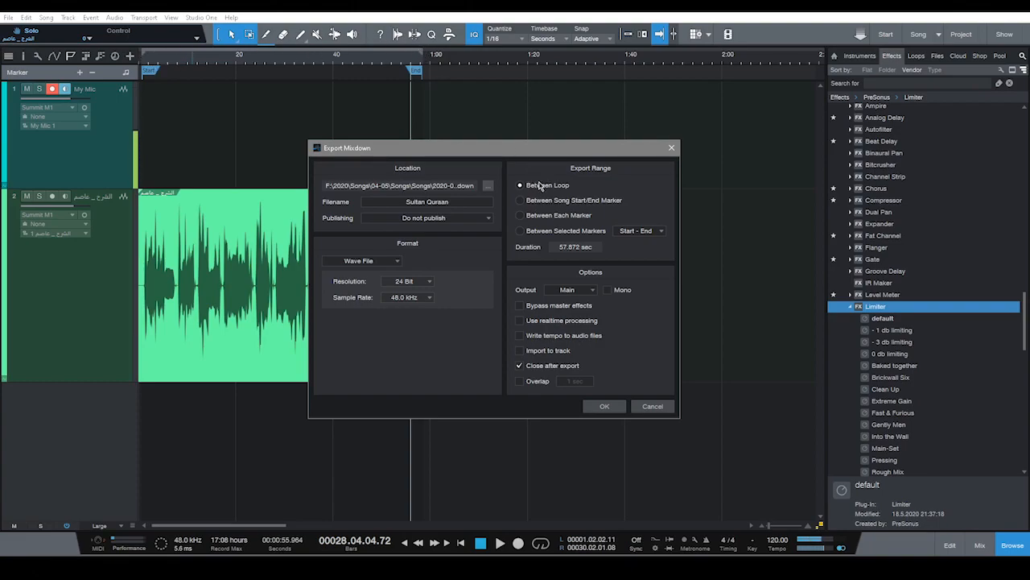
left_click(523, 202)
Try the MP3 File export format, and return to Wave File with 24 Bit resolution.
left_click(359, 262)
left_click(369, 335)
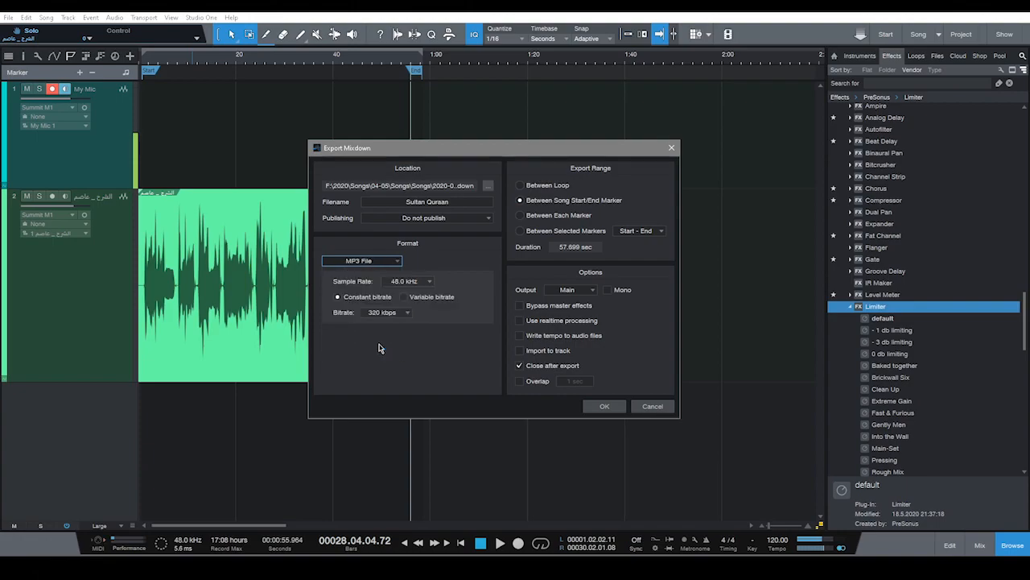
left_click(379, 264)
left_click(373, 280)
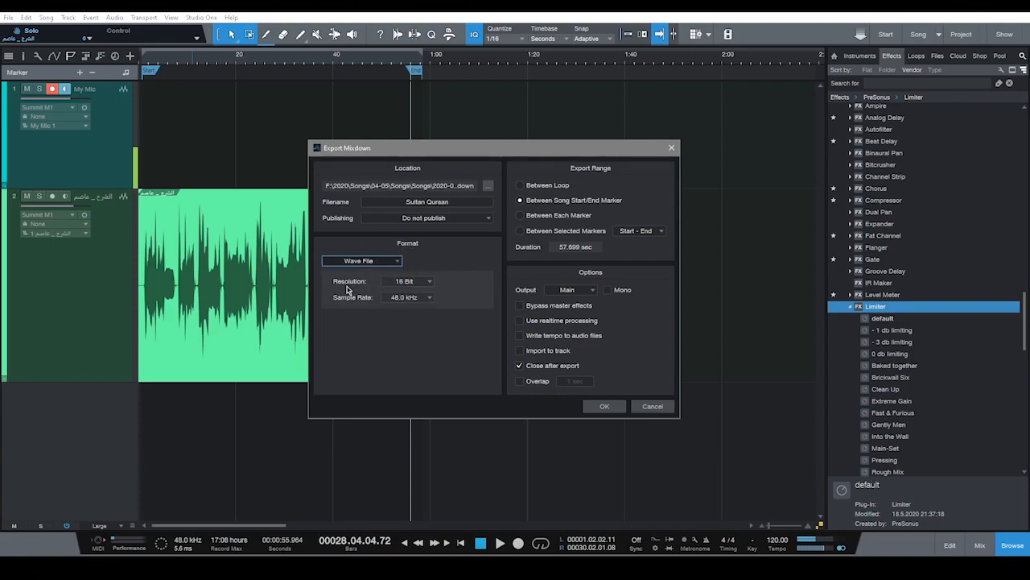
left_click(416, 285)
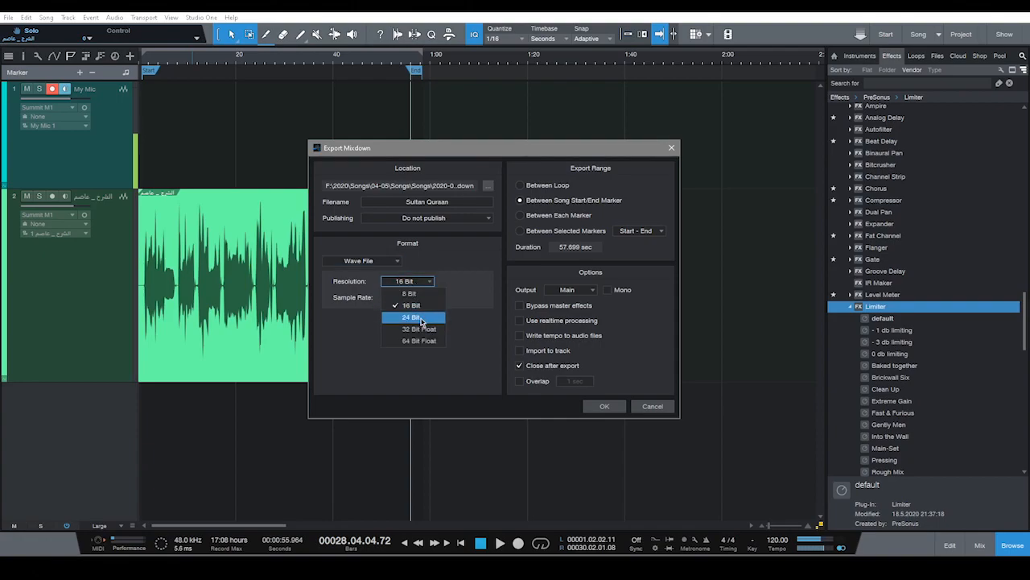
left_click(421, 318)
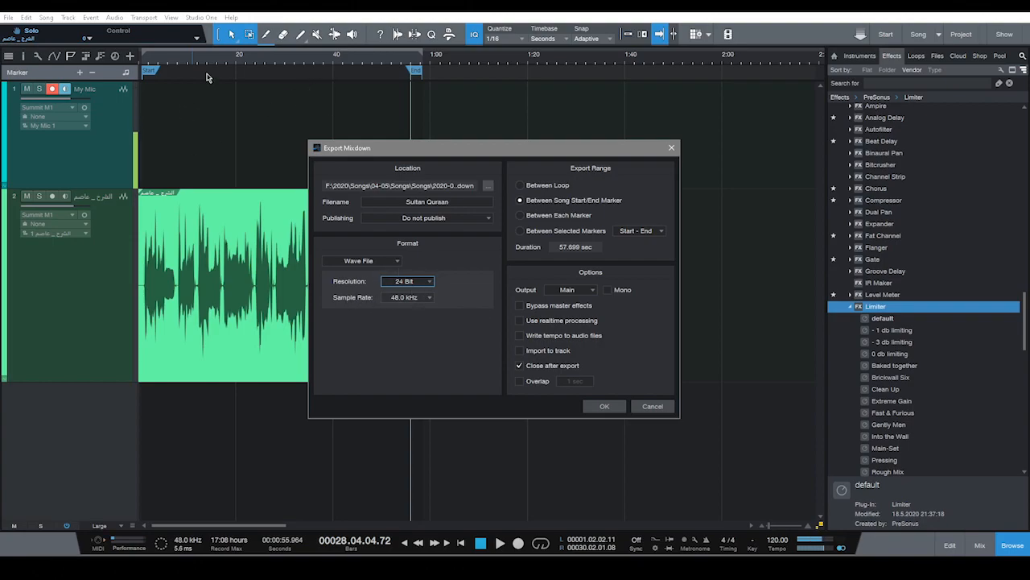
Try a 44.1 kHz sample rate, return to 48.0 kHz, and review the Wave resolution and sample rate options.
left_click(425, 300)
left_click(415, 345)
left_click(407, 298)
left_click(415, 357)
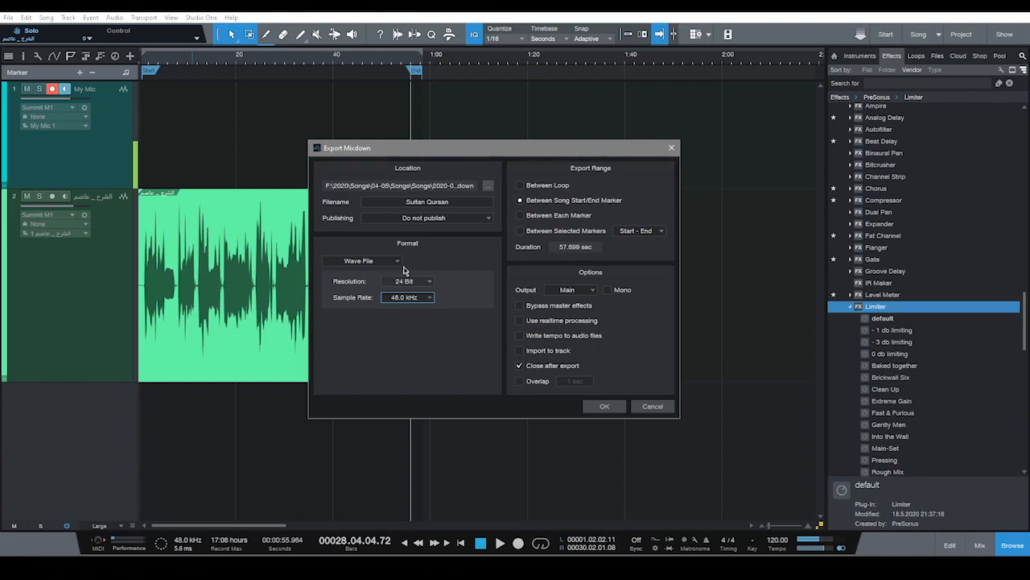
left_click(427, 286)
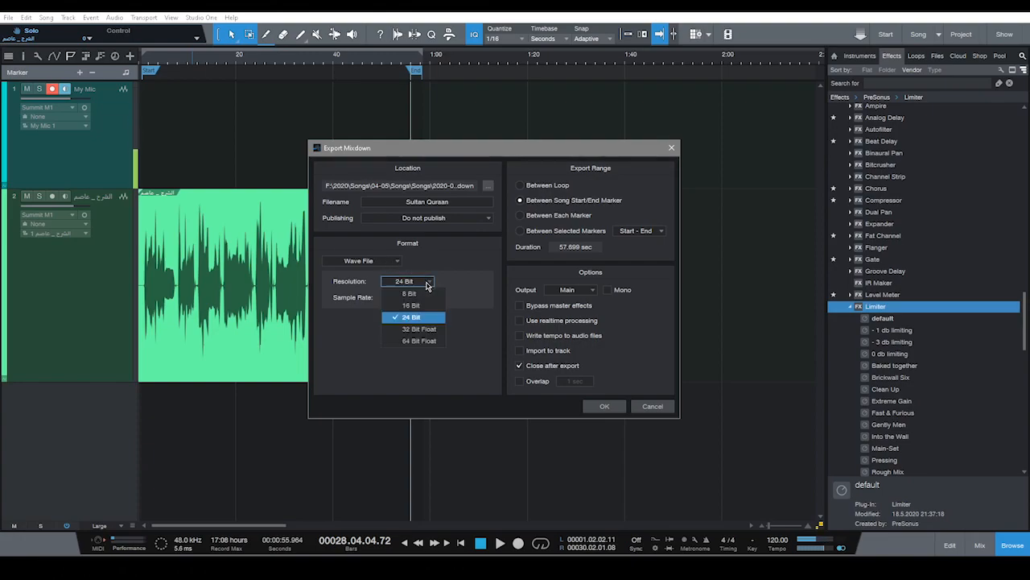
left_click(467, 310)
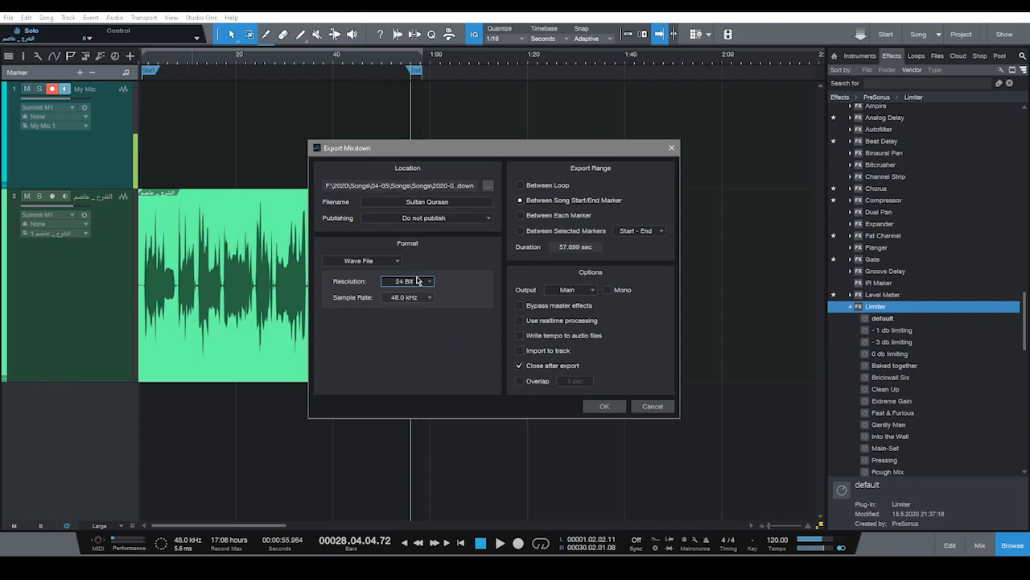
left_click(429, 298)
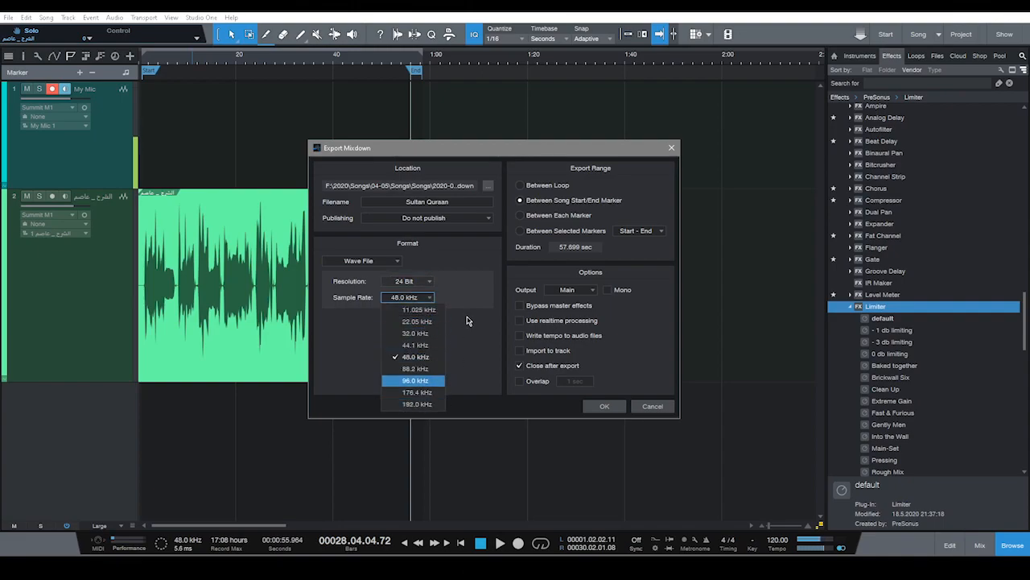
left_click(467, 322)
Try the MP3 File format with a 48.0 kHz sample rate and a constant 320 kbps bitrate.
left_click(360, 260)
left_click(402, 325)
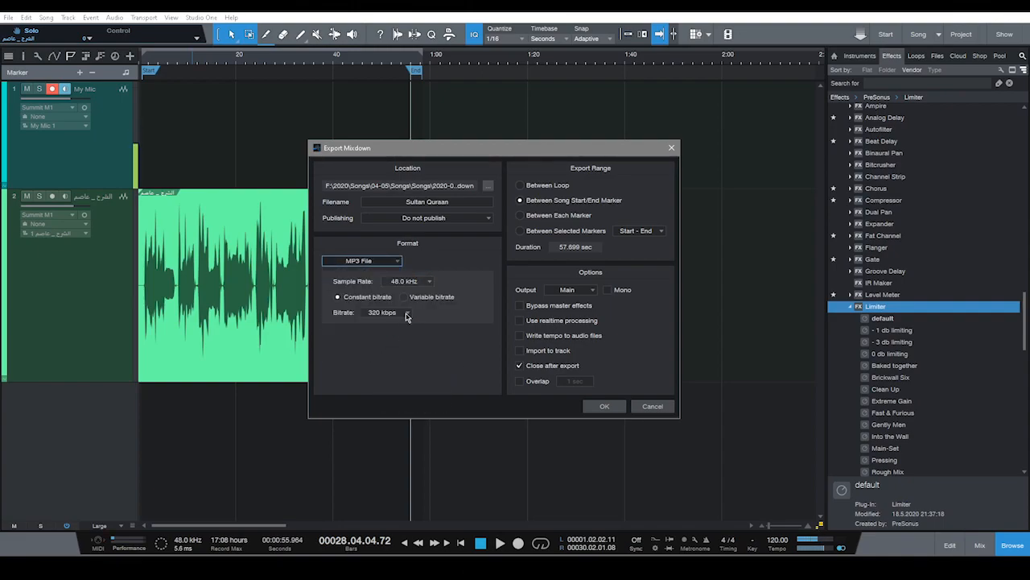
left_click(427, 281)
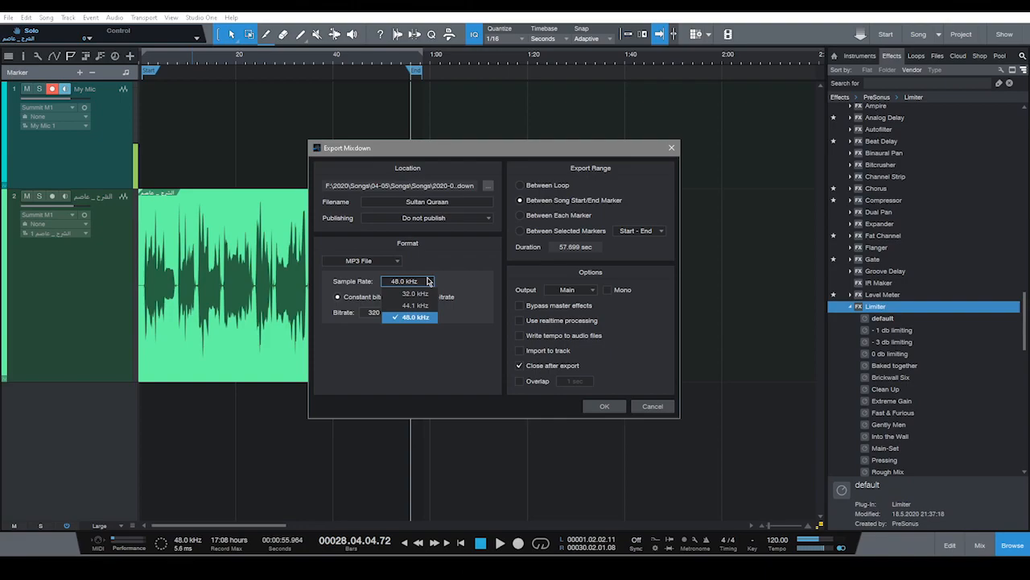
left_click(407, 318)
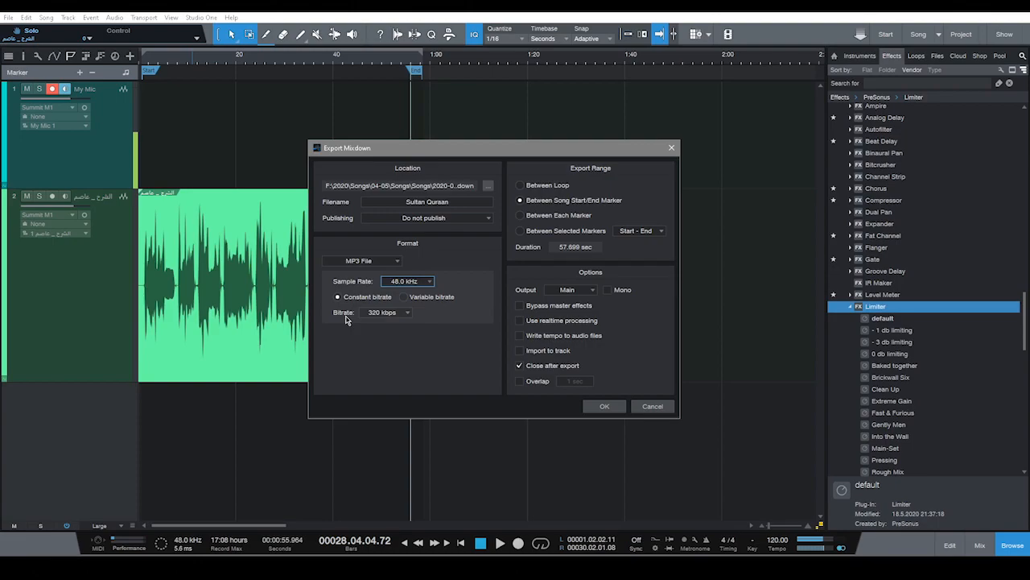
left_click(387, 316)
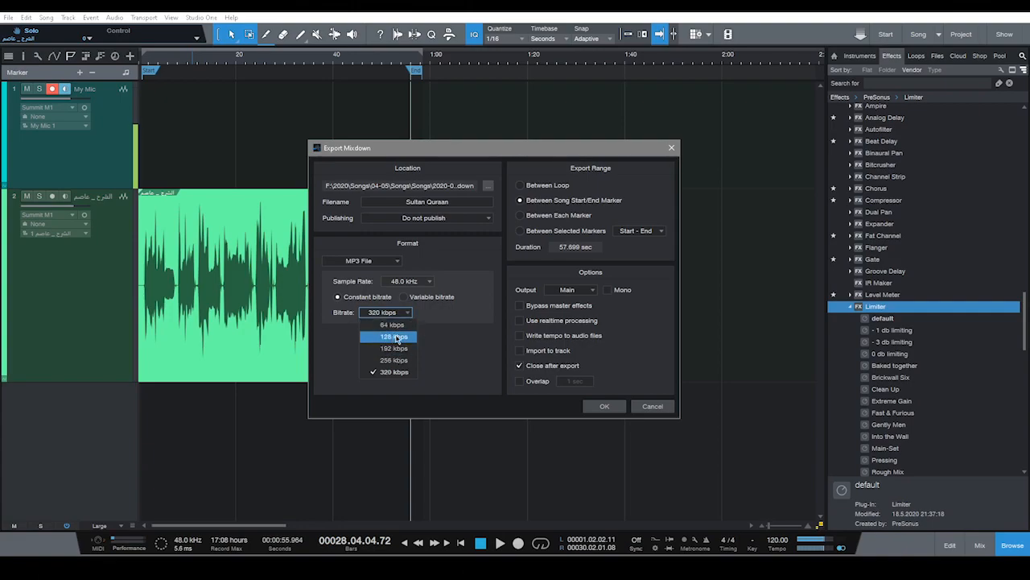
left_click(397, 372)
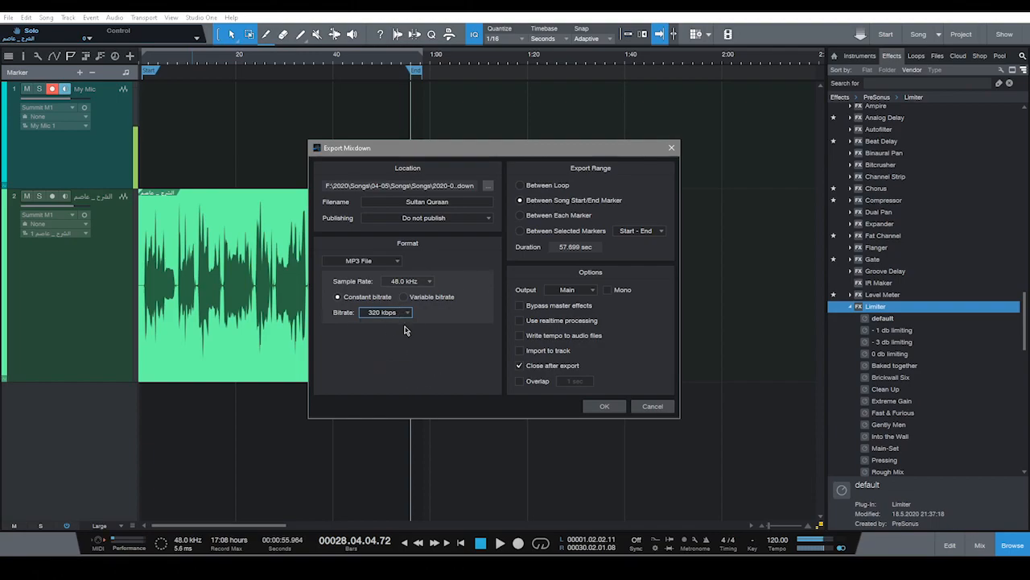
Set the export format to Wave File with 24 Bit resolution and a 48.0 kHz sample rate.
left_click(372, 263)
left_click(358, 274)
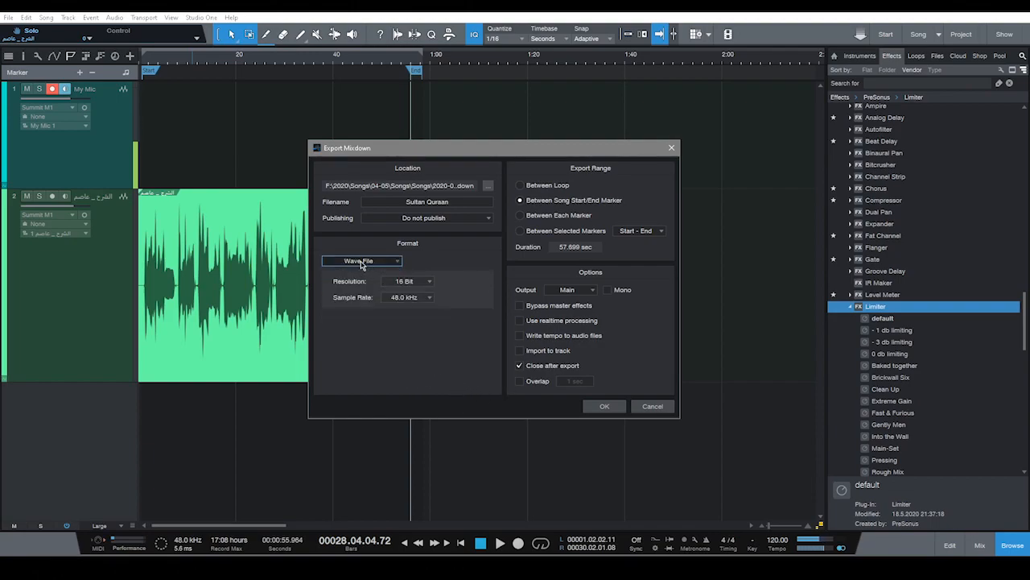
left_click(417, 283)
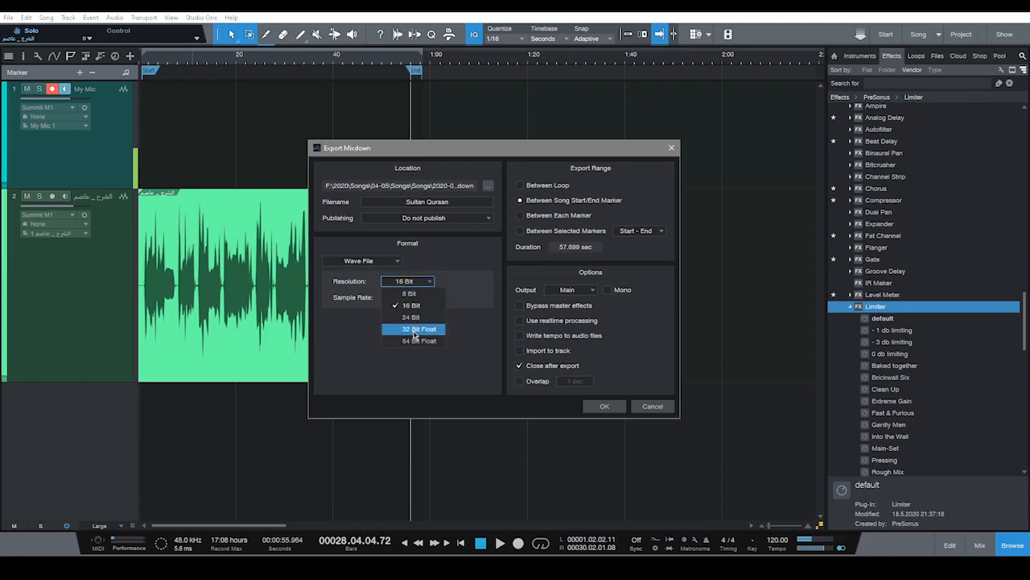
left_click(415, 318)
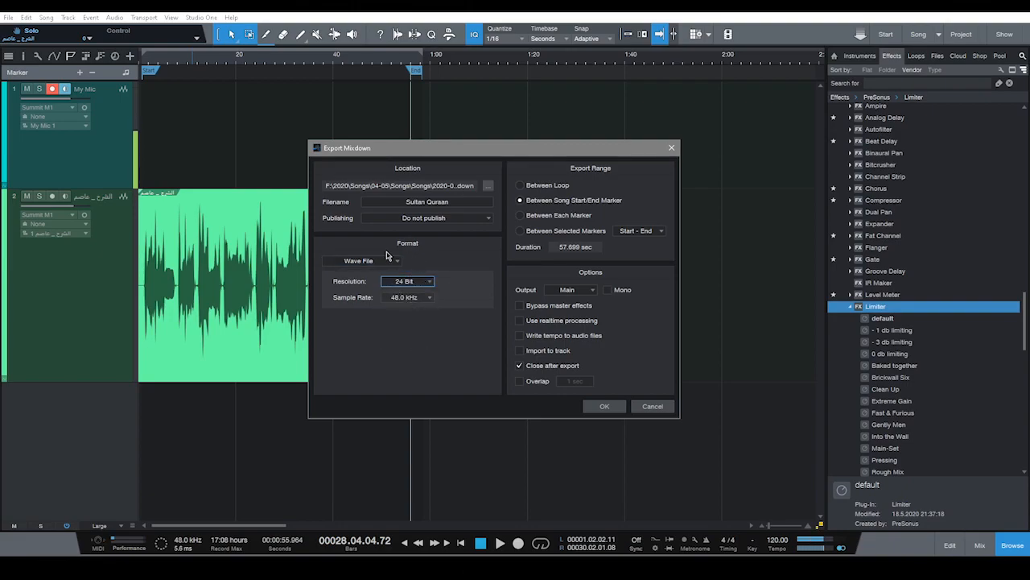
left_click(417, 298)
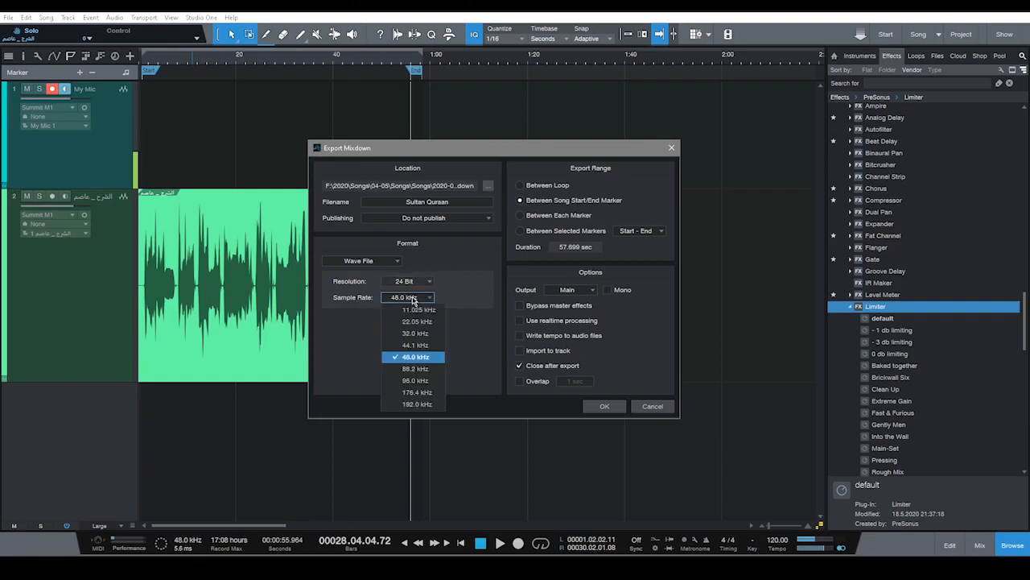
left_click(427, 364)
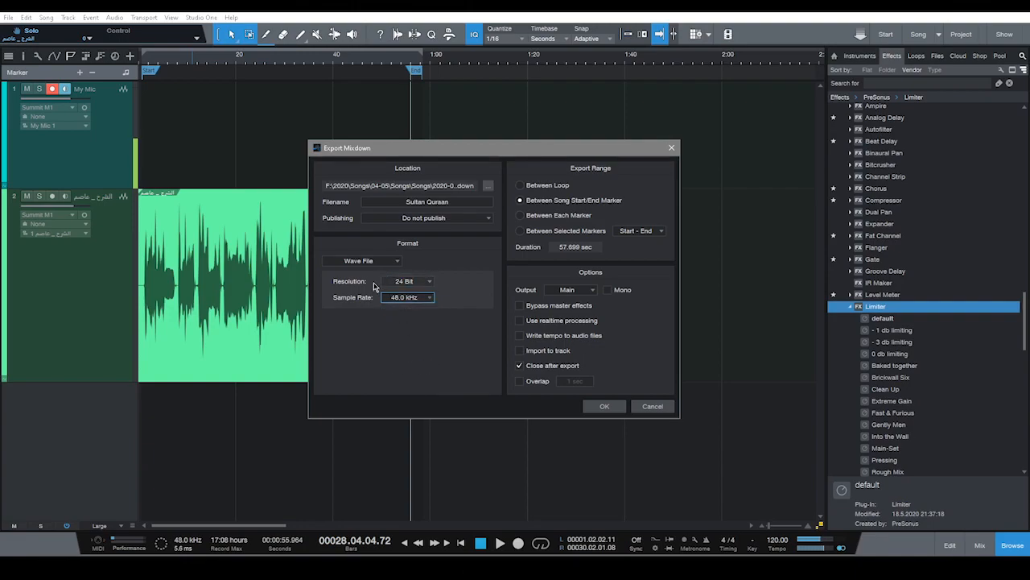
Export the mixdown between the song start and end markers without realtime processing, and switch to File Explorer's Mixdown folder.
left_click(527, 202)
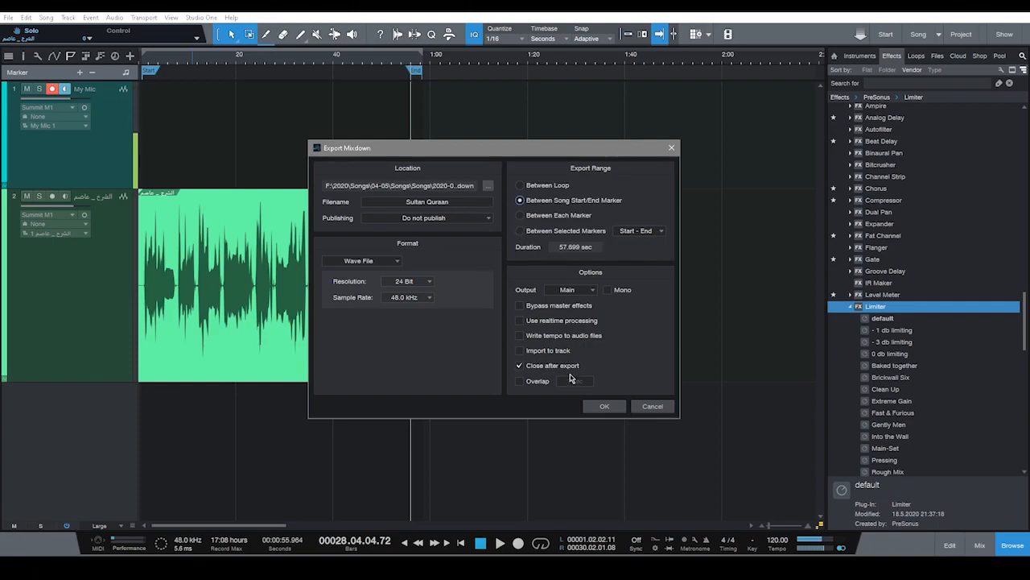
left_click(520, 321)
left_click(519, 321)
left_click(606, 408)
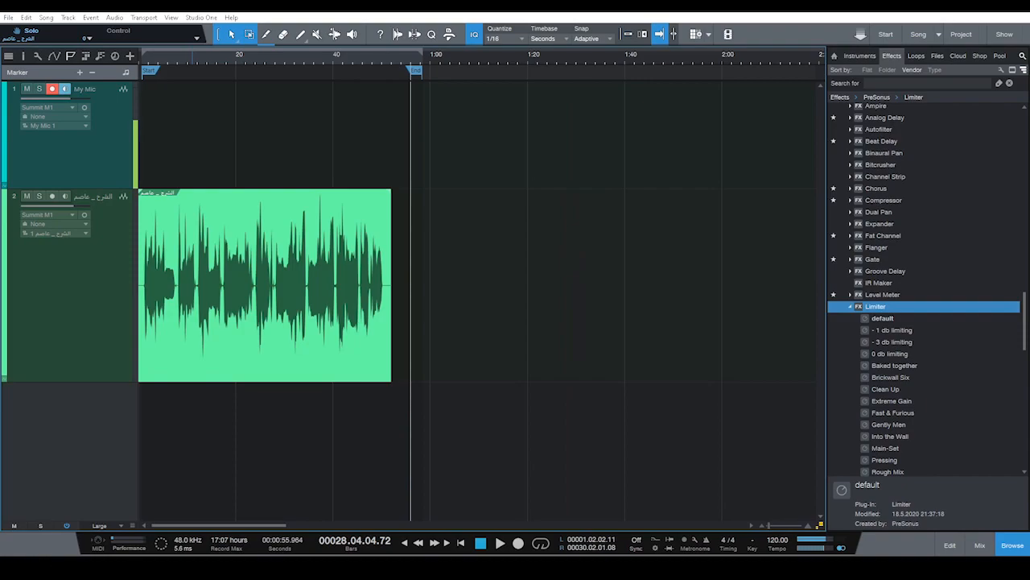
left_click(645, 567)
left_click(697, 521)
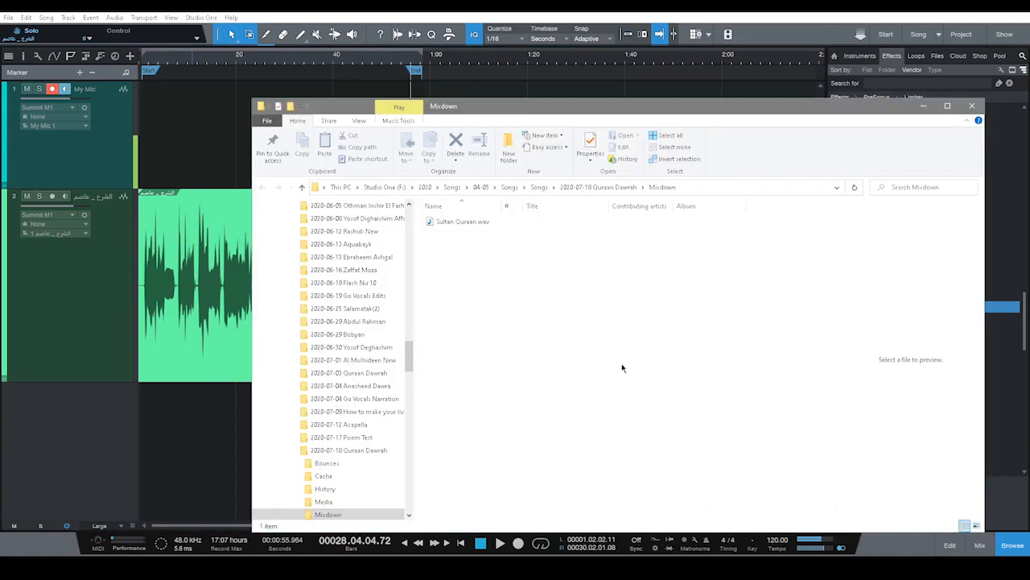
Switch back to File Explorer's Mixdown folder, open the exported WAV file in the media player, and close the player.
left_click_drag(513, 92, 522, 100)
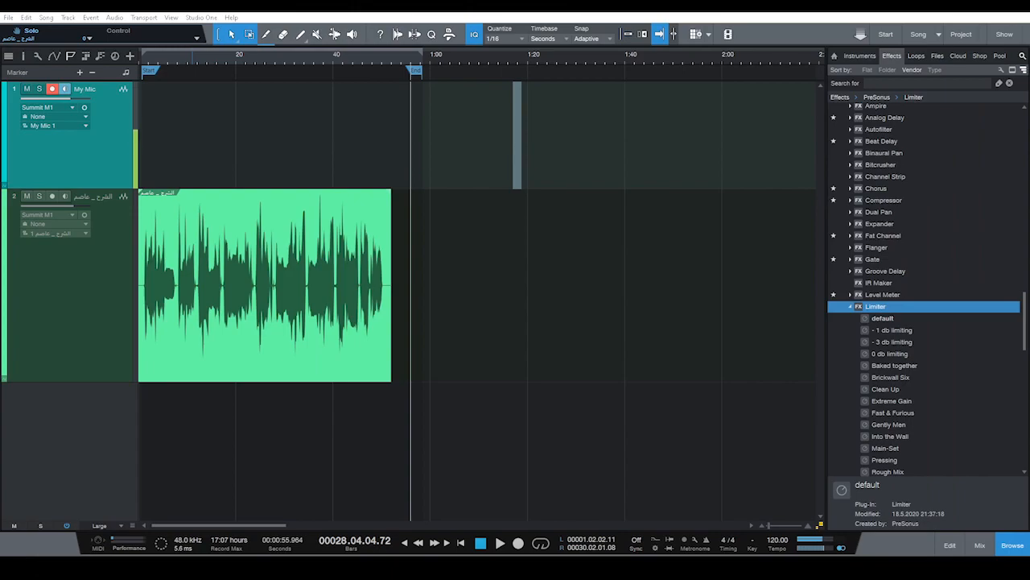
mouse_move(645, 568)
left_click(643, 516)
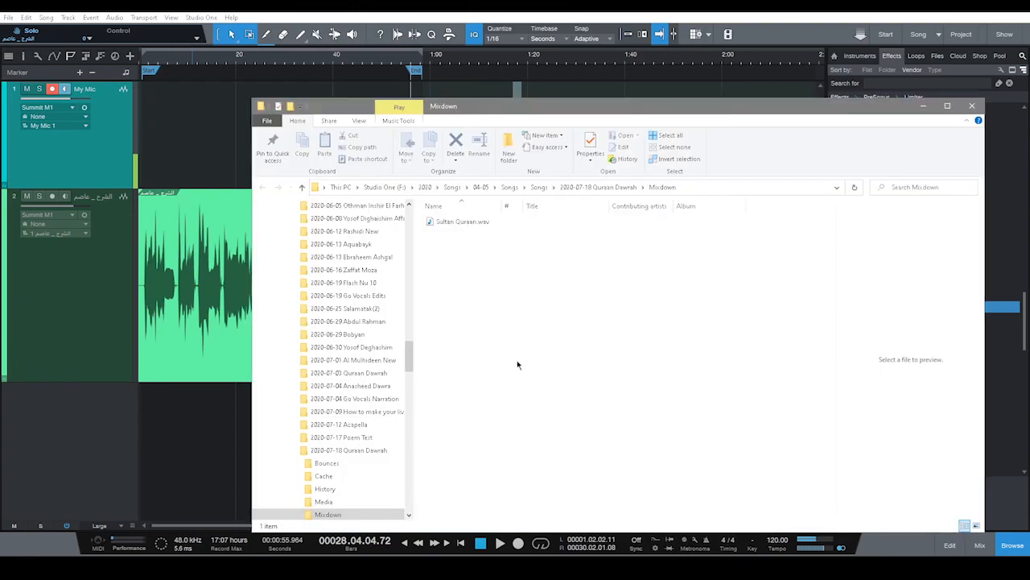
left_click(456, 222)
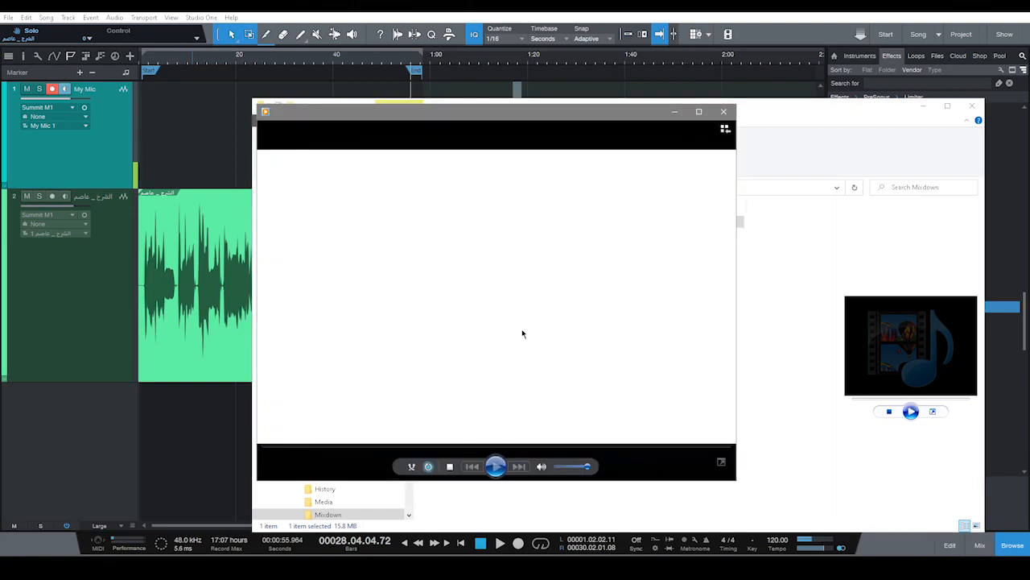
left_click(534, 445)
left_click(644, 445)
left_click(724, 111)
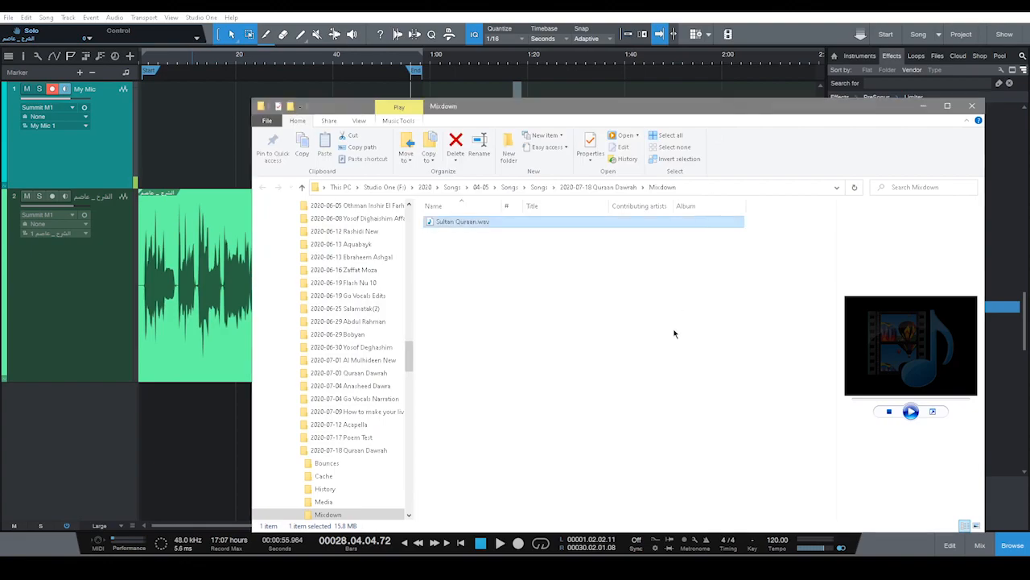
Play the exported WAV mixdown in the media player with the My Mic track disarmed, and close the player.
left_click(459, 224)
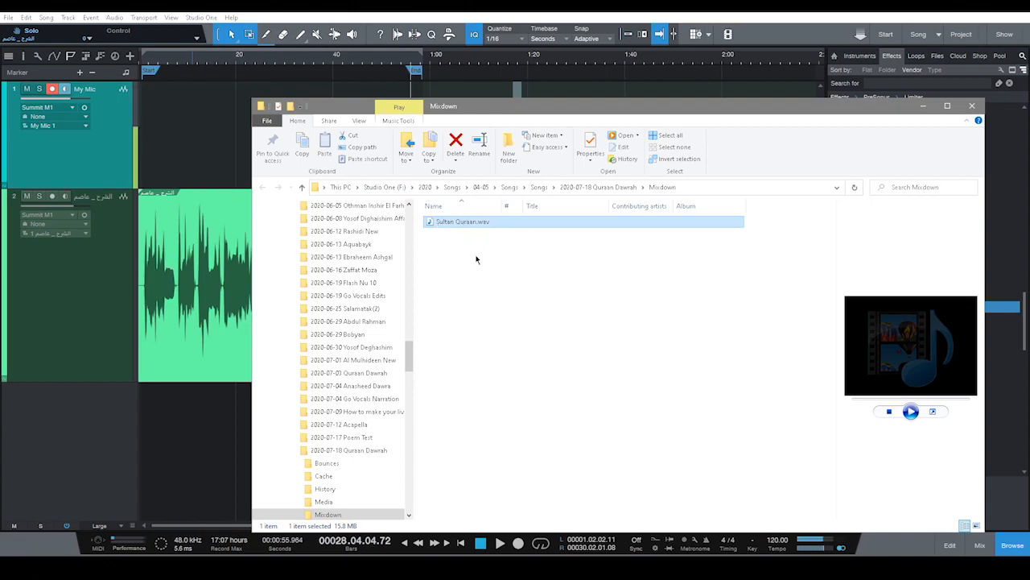
left_click(486, 308)
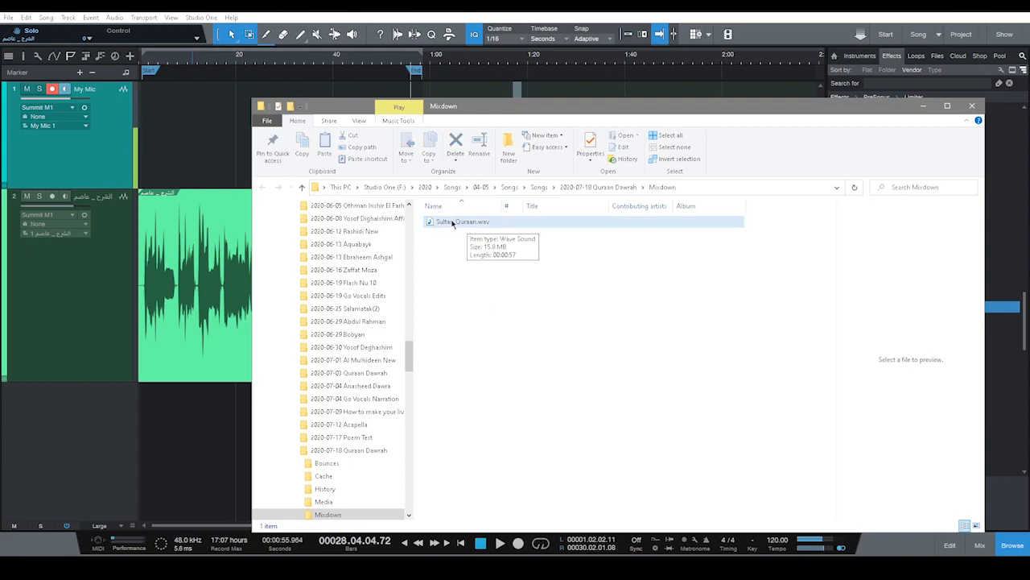
double_click(453, 223)
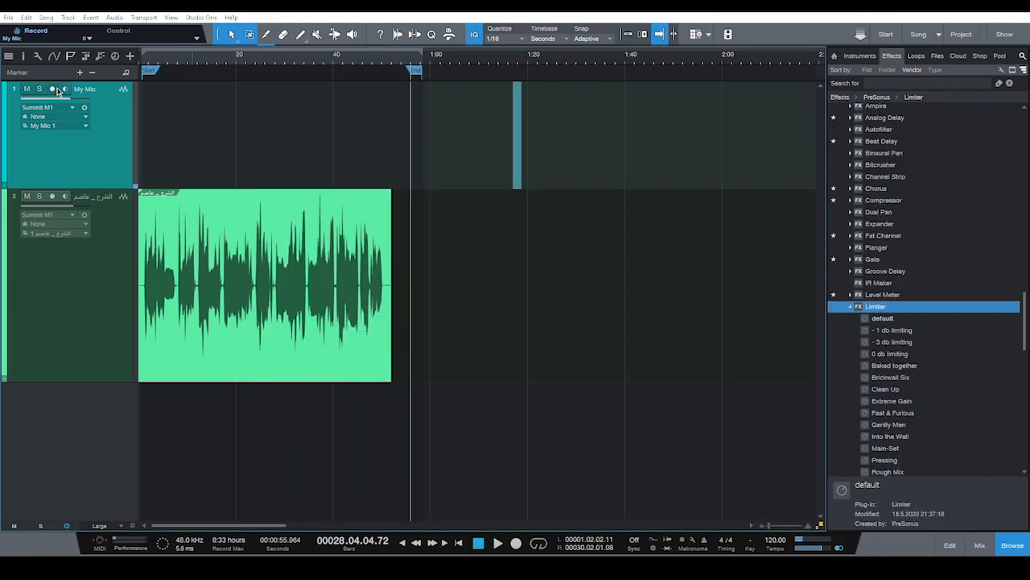
key("alt+Tab")
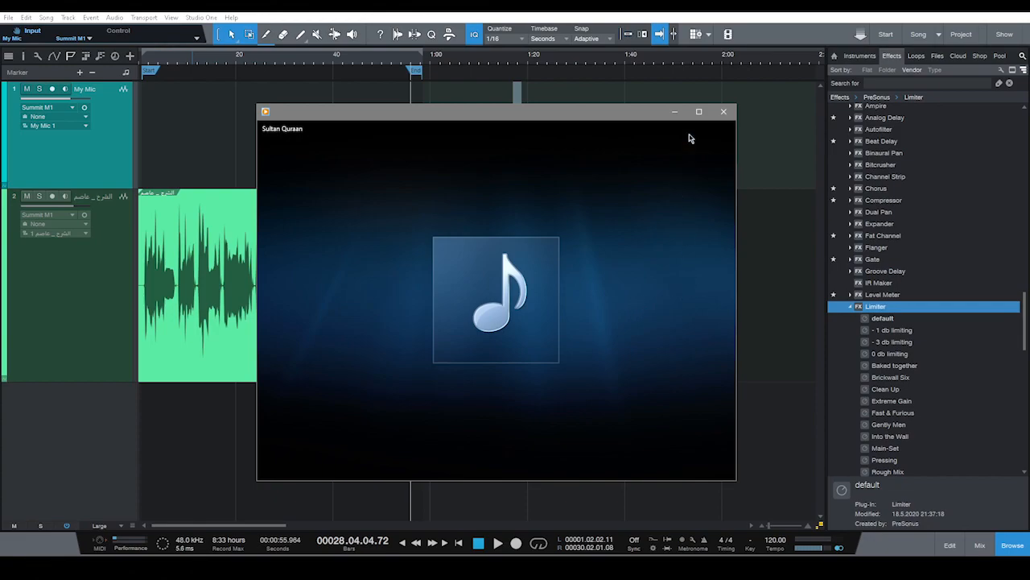
left_click(724, 112)
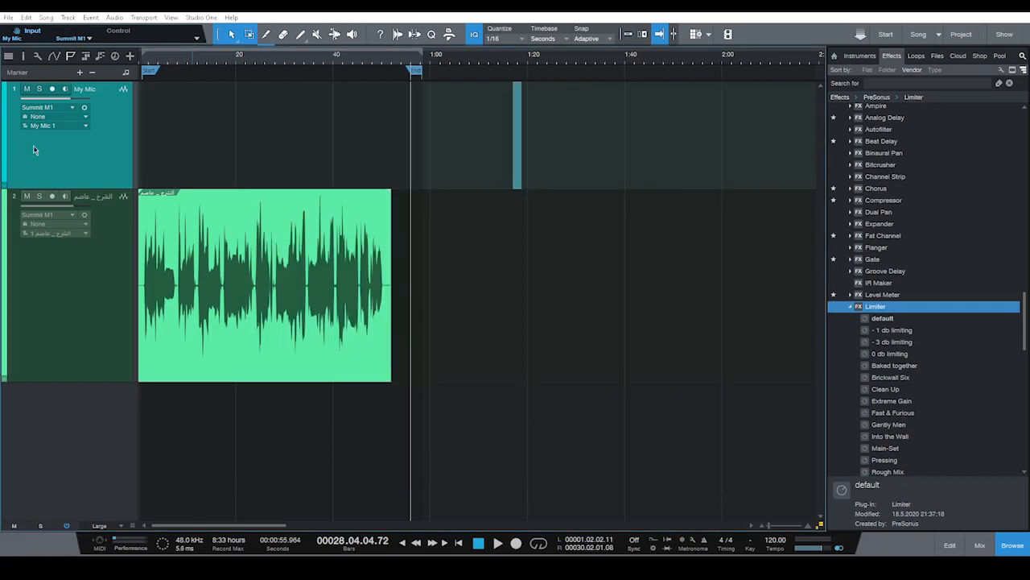
Arm the My Mic track for recording and move the playback cursor to about 24 seconds on the timeline.
left_click(51, 88)
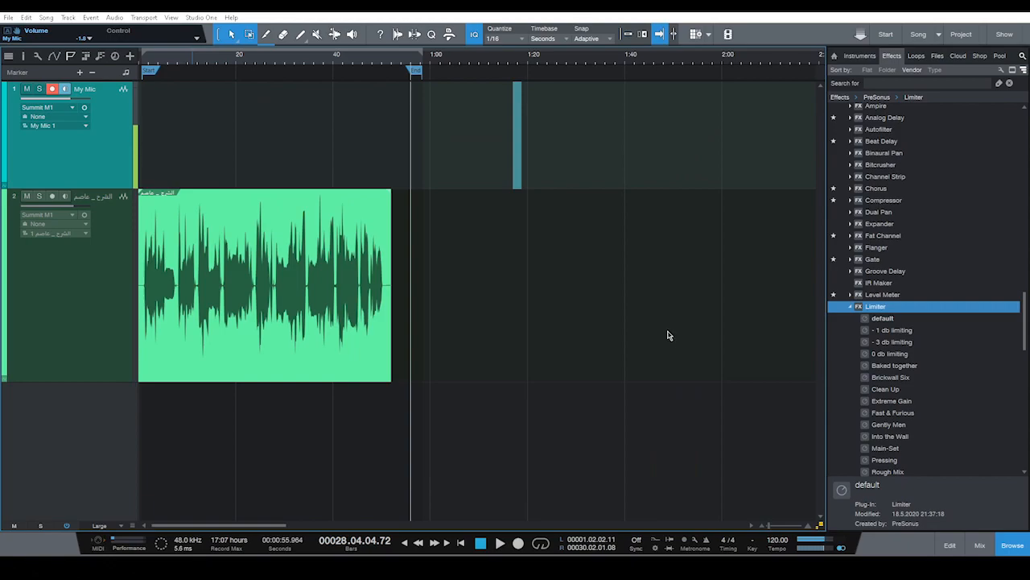
left_click(266, 63)
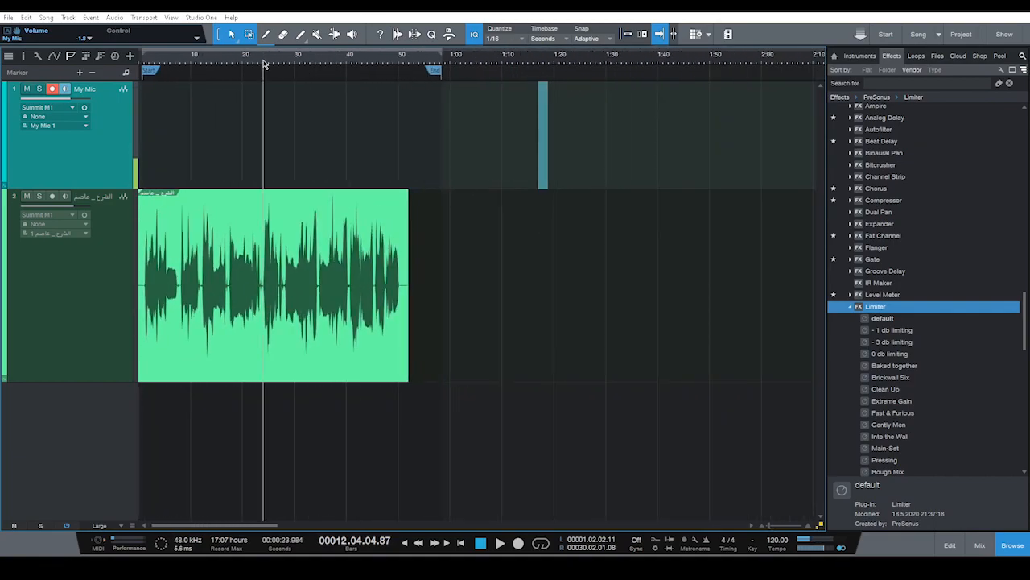